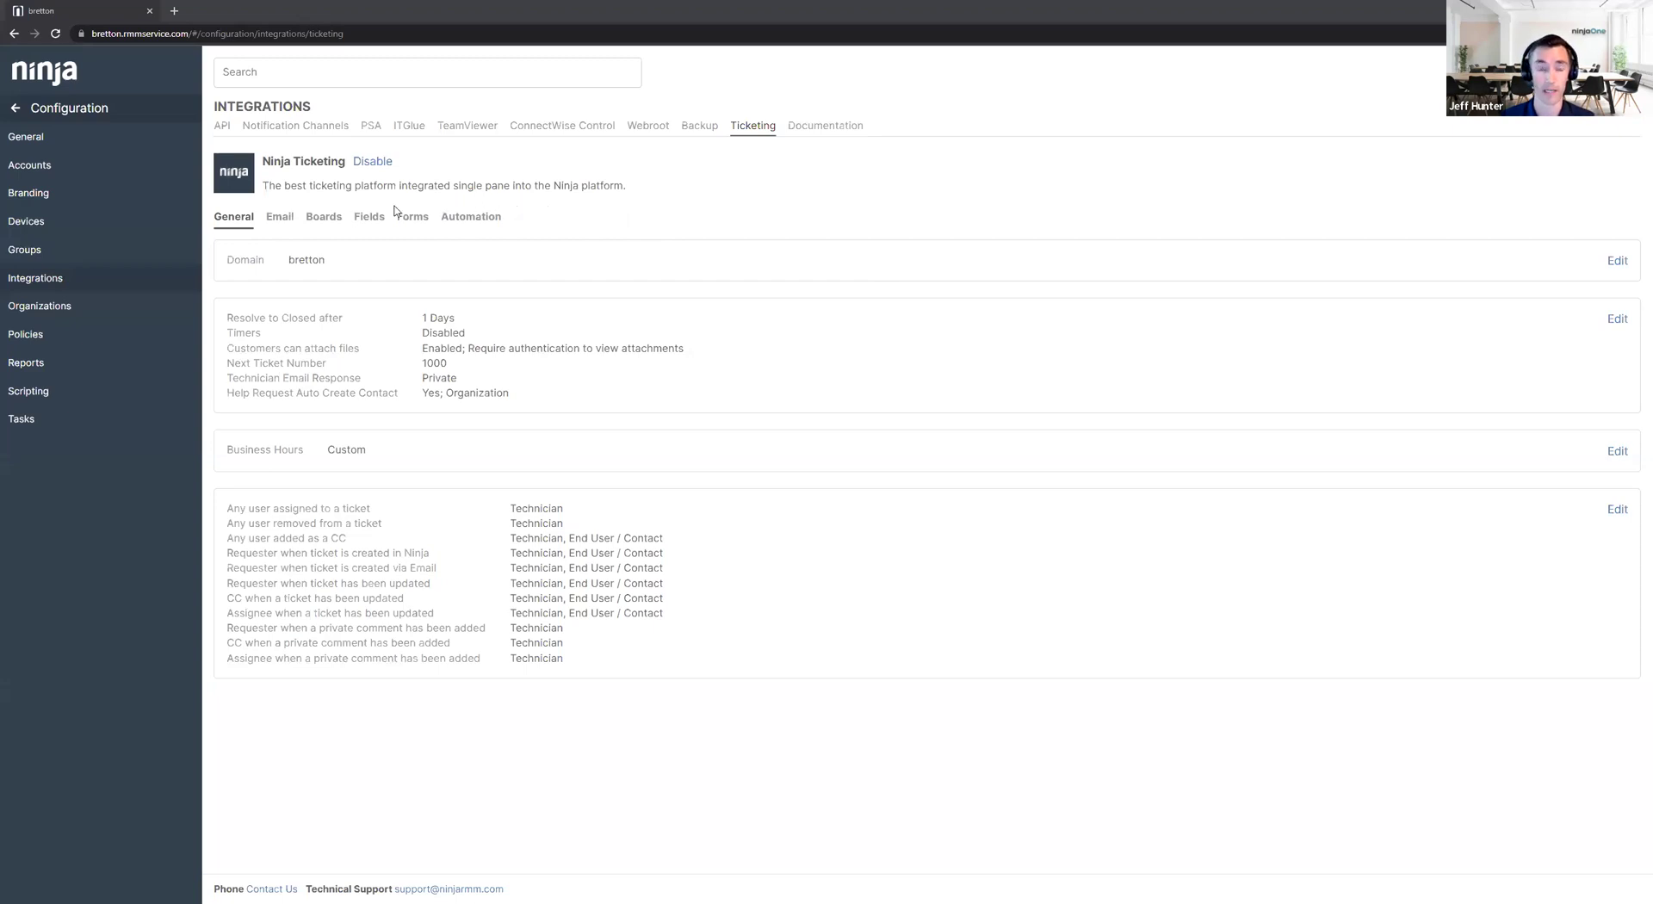
Open the Password Reset inbox settings from the Email list: Task, Low priority, Minor severity.
click(278, 219)
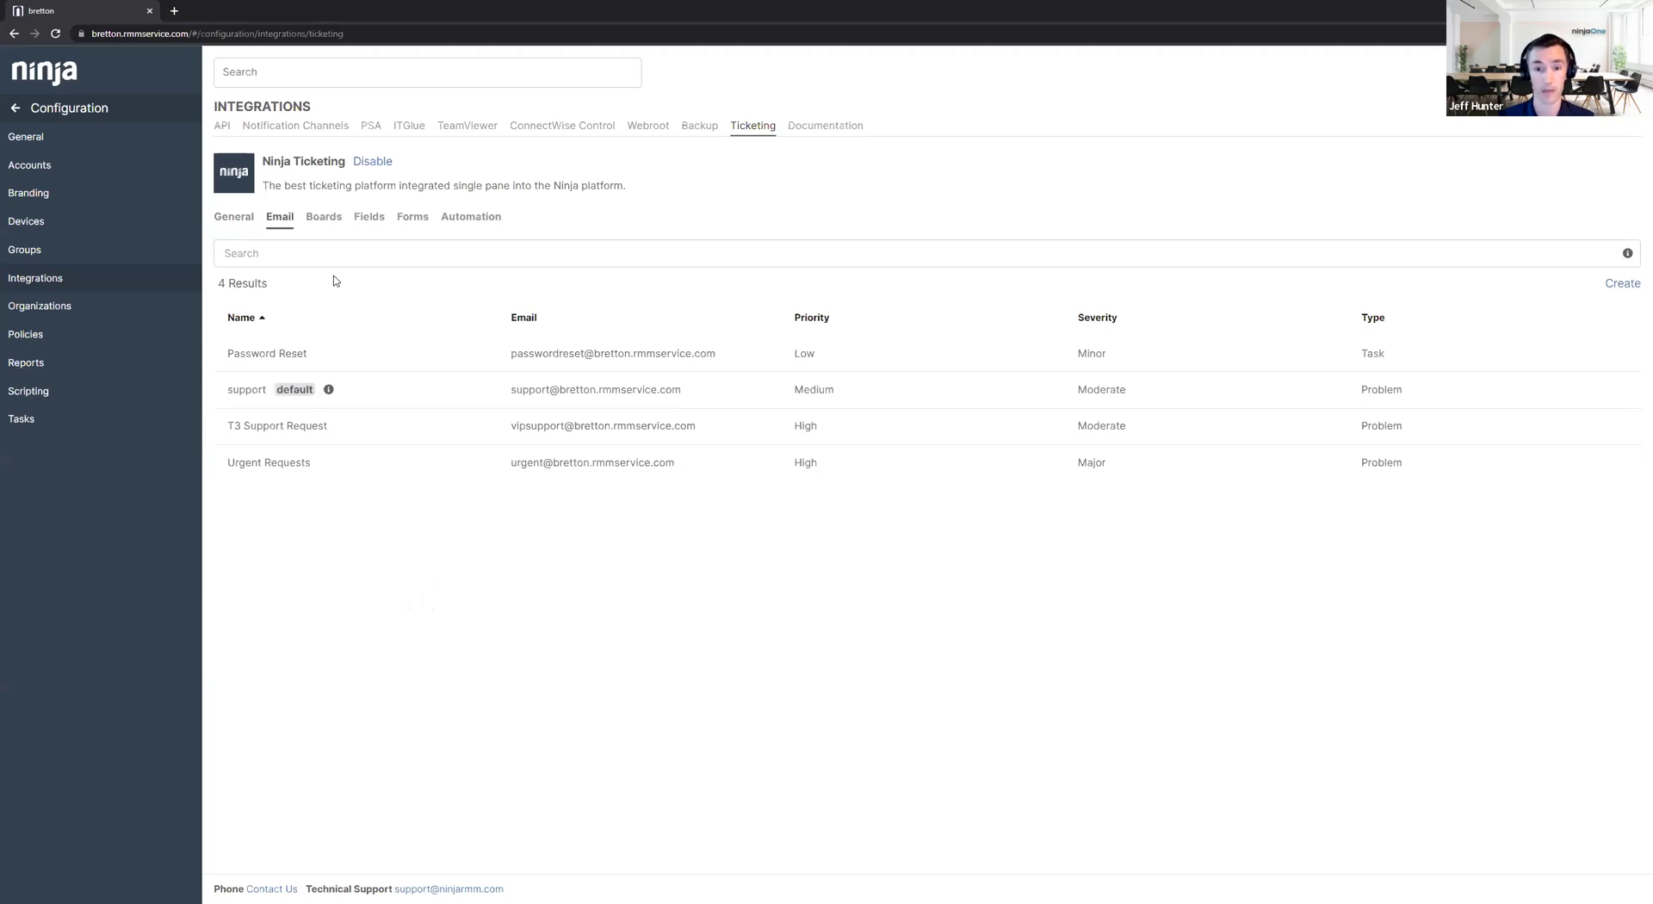
click(429, 363)
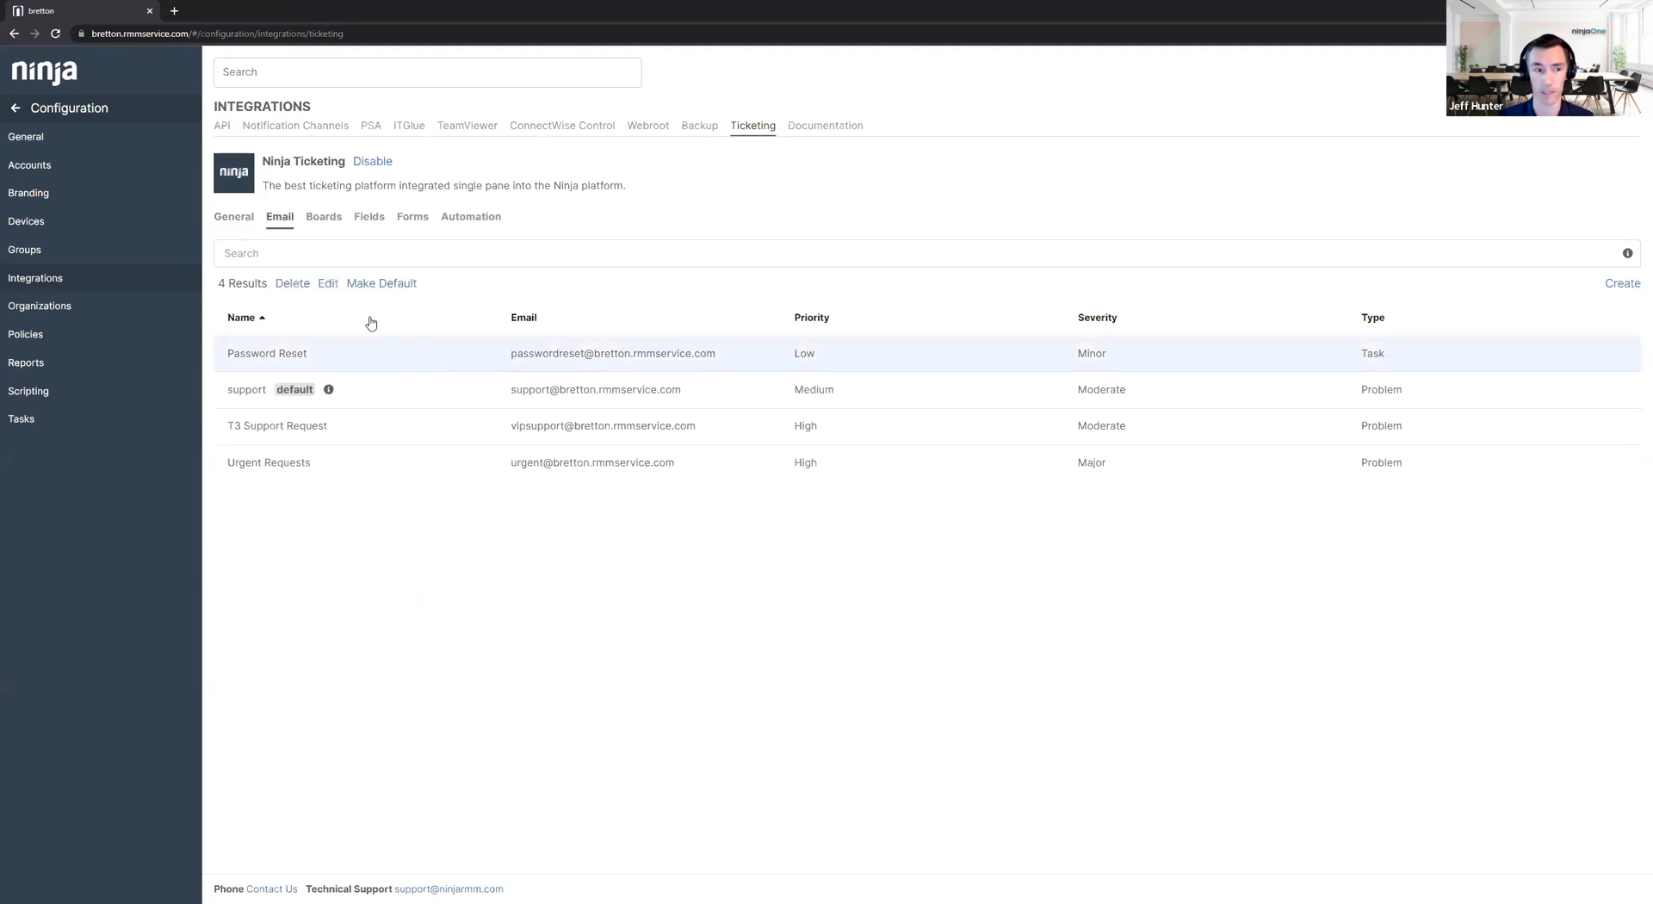
click(327, 283)
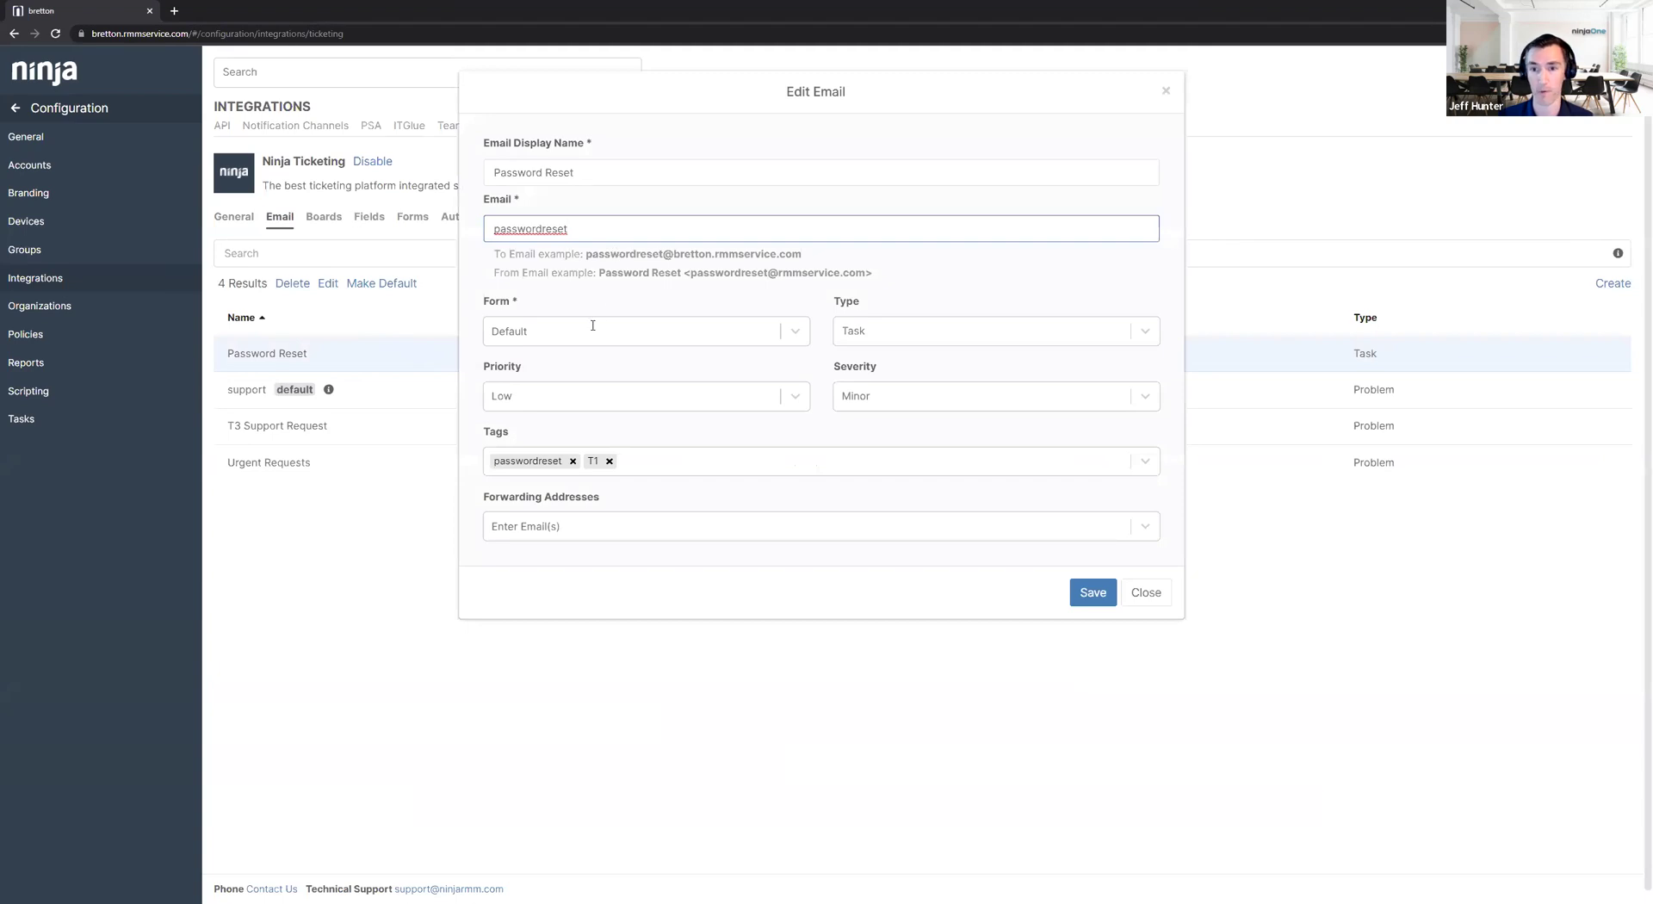
click(888, 338)
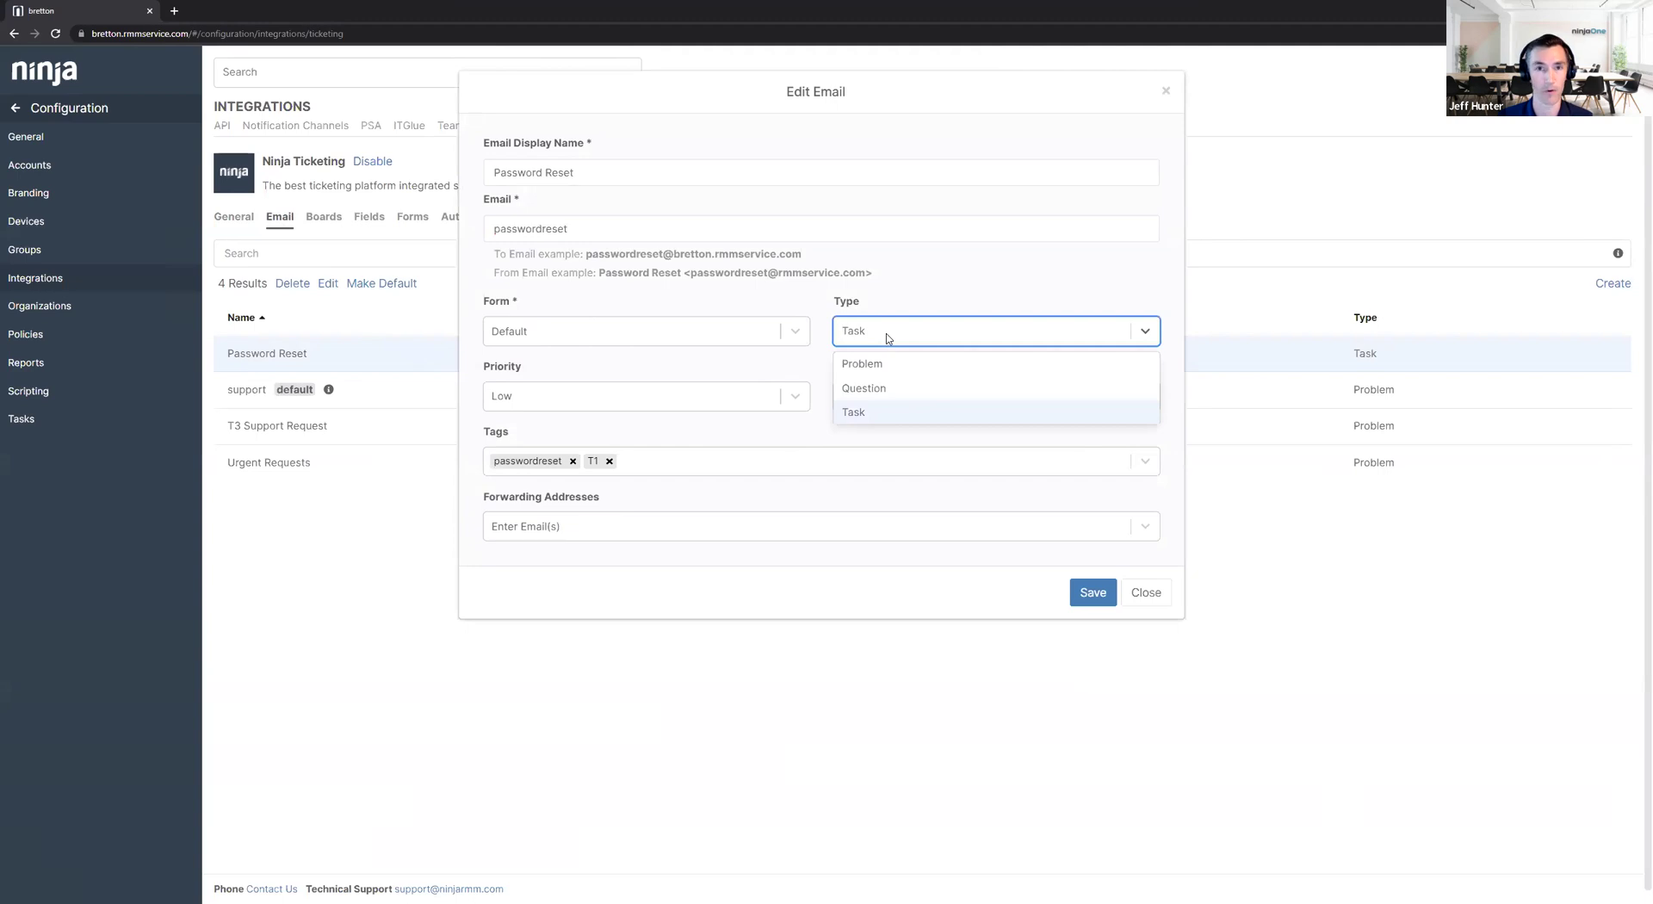
click(888, 339)
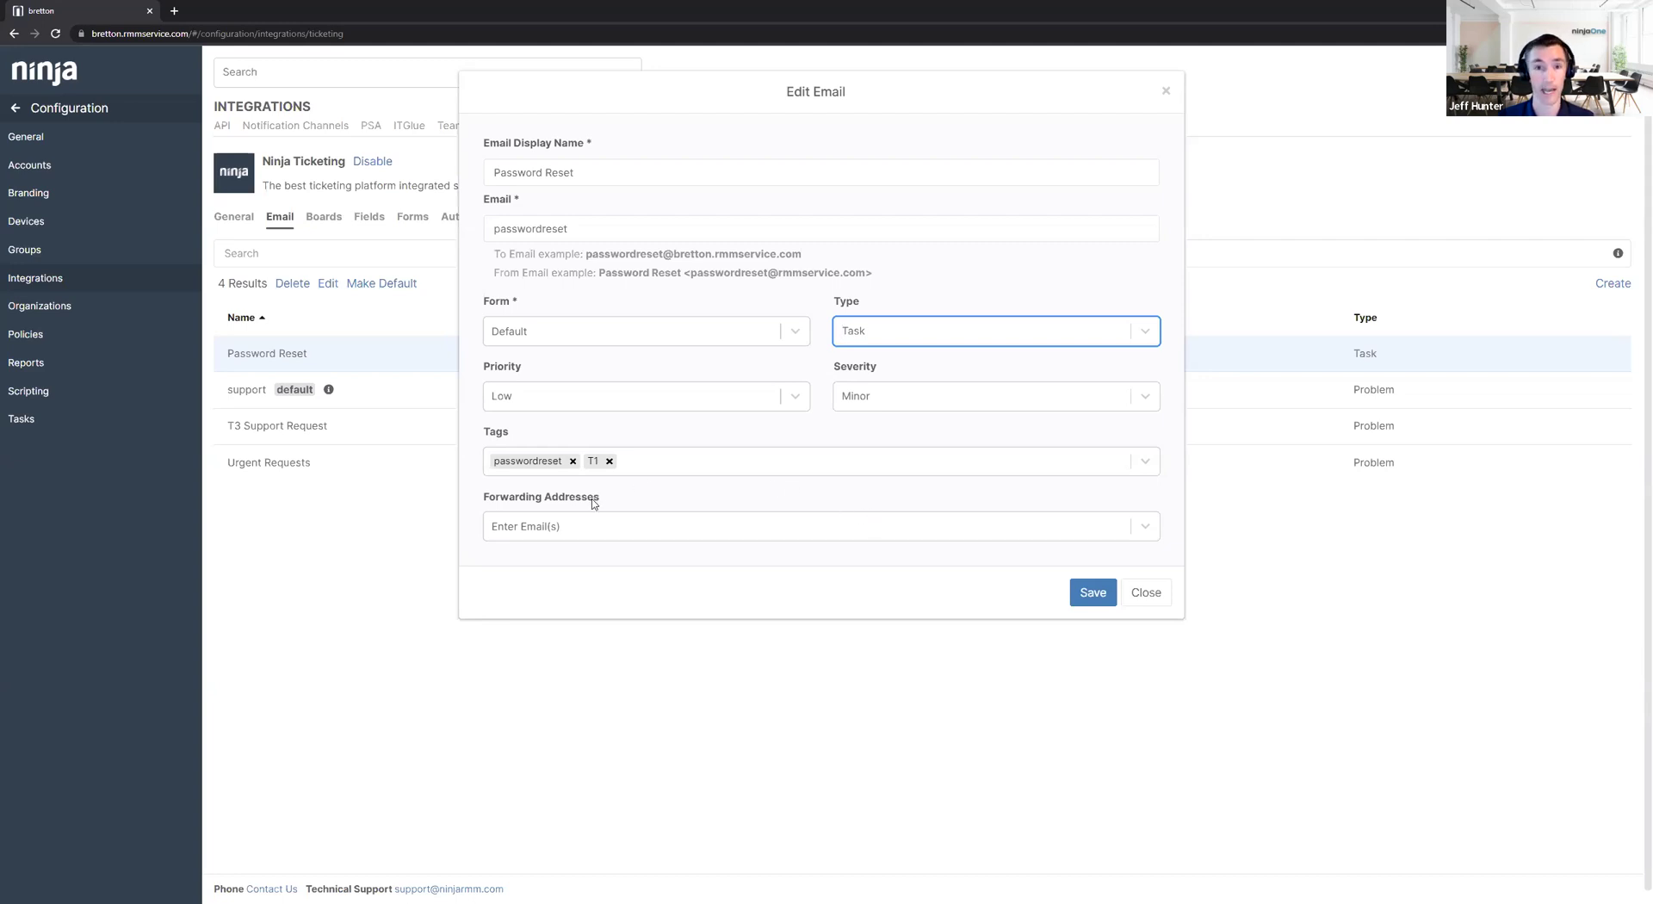
click(582, 527)
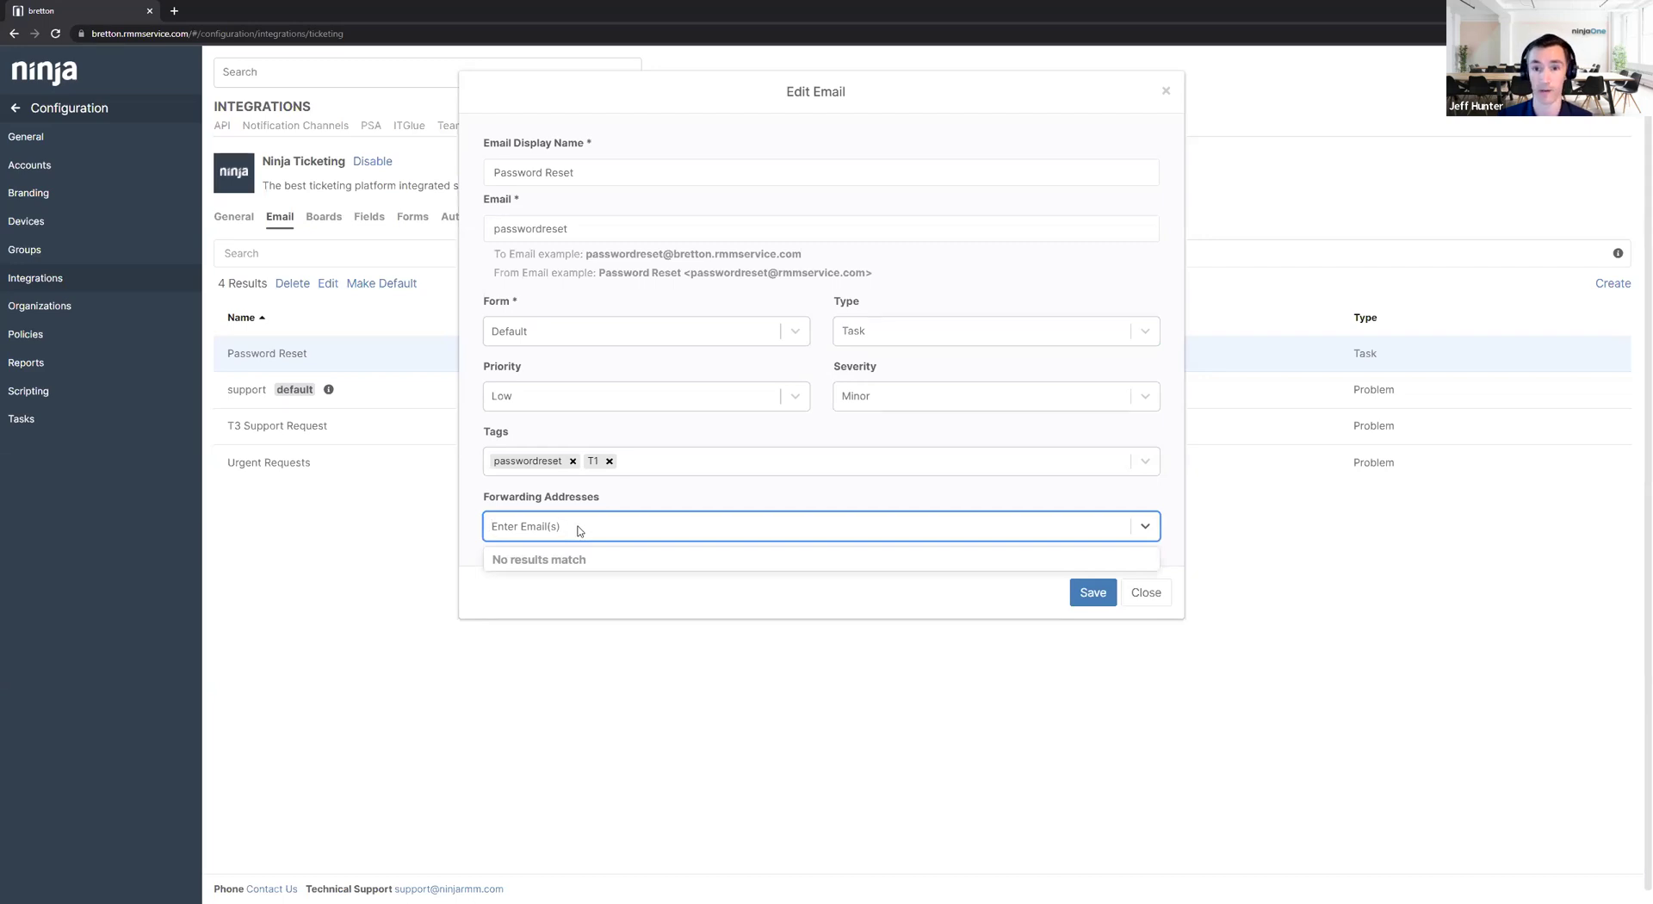
click(1154, 591)
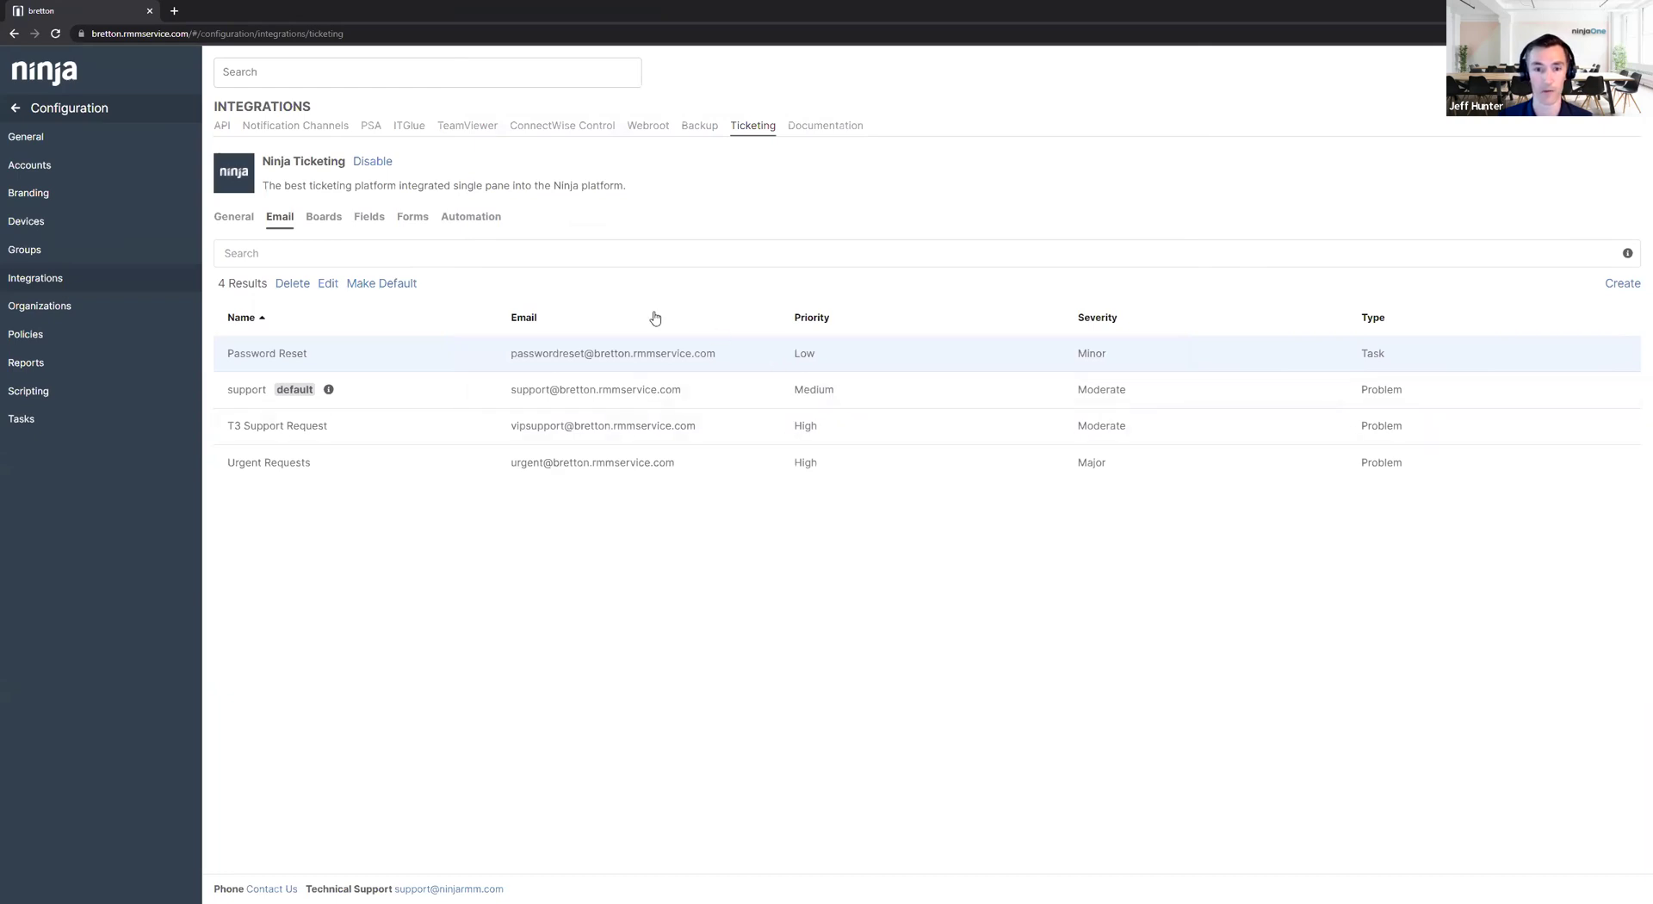
Select the support inbox, then select '2 - Parse - Subject Line for Password' in the Automation list.
click(478, 393)
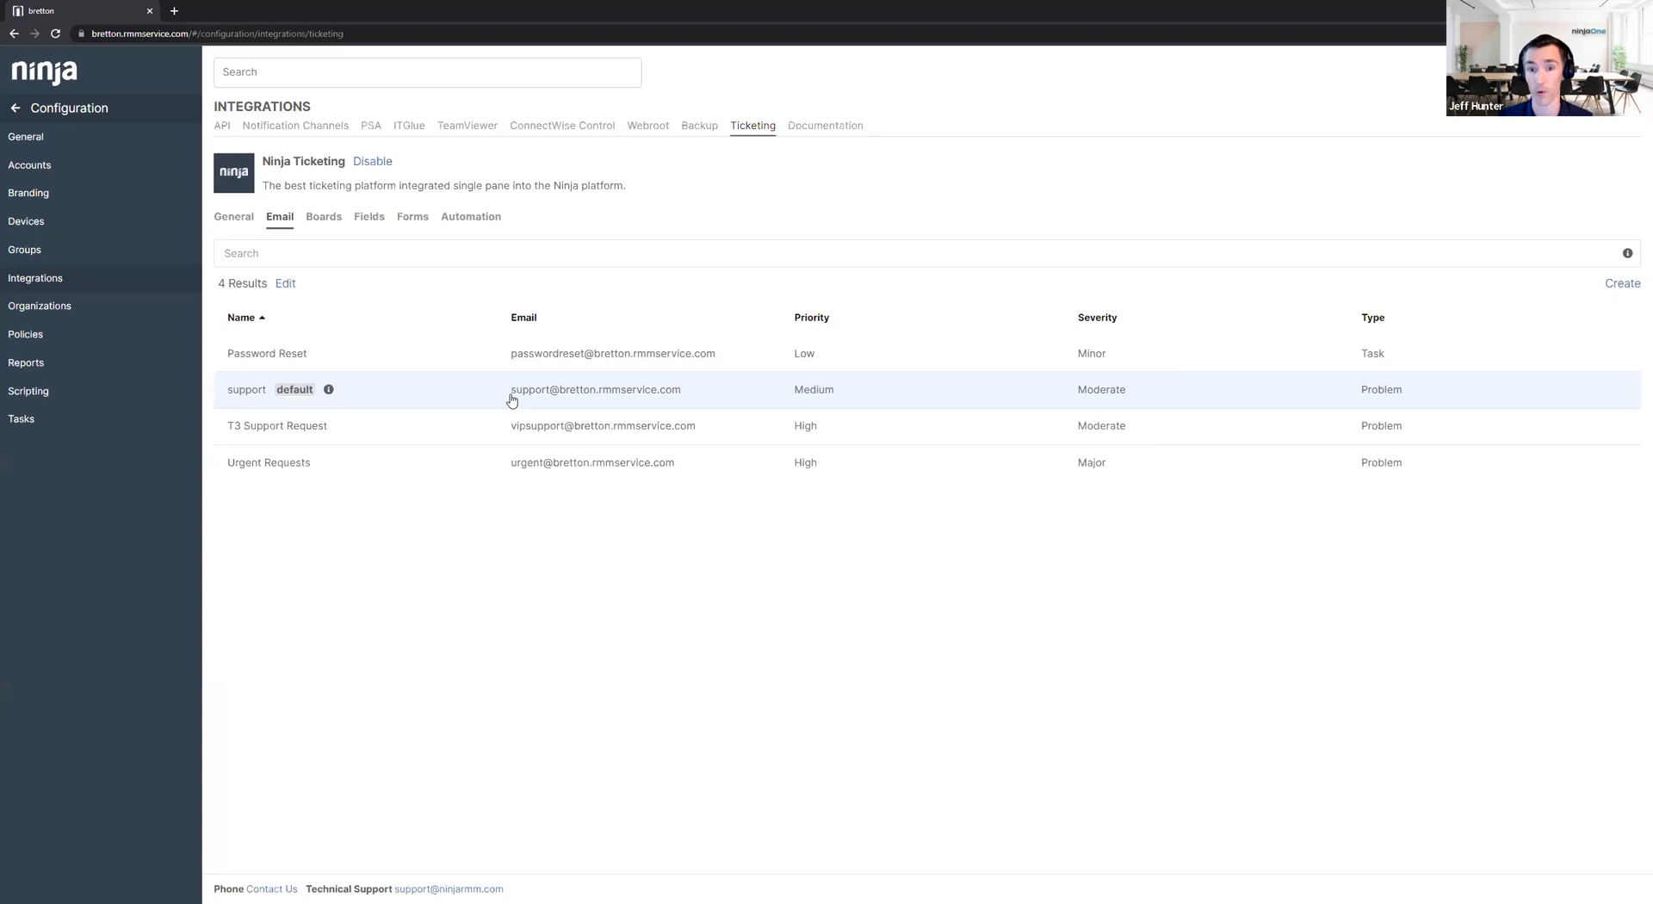
click(482, 223)
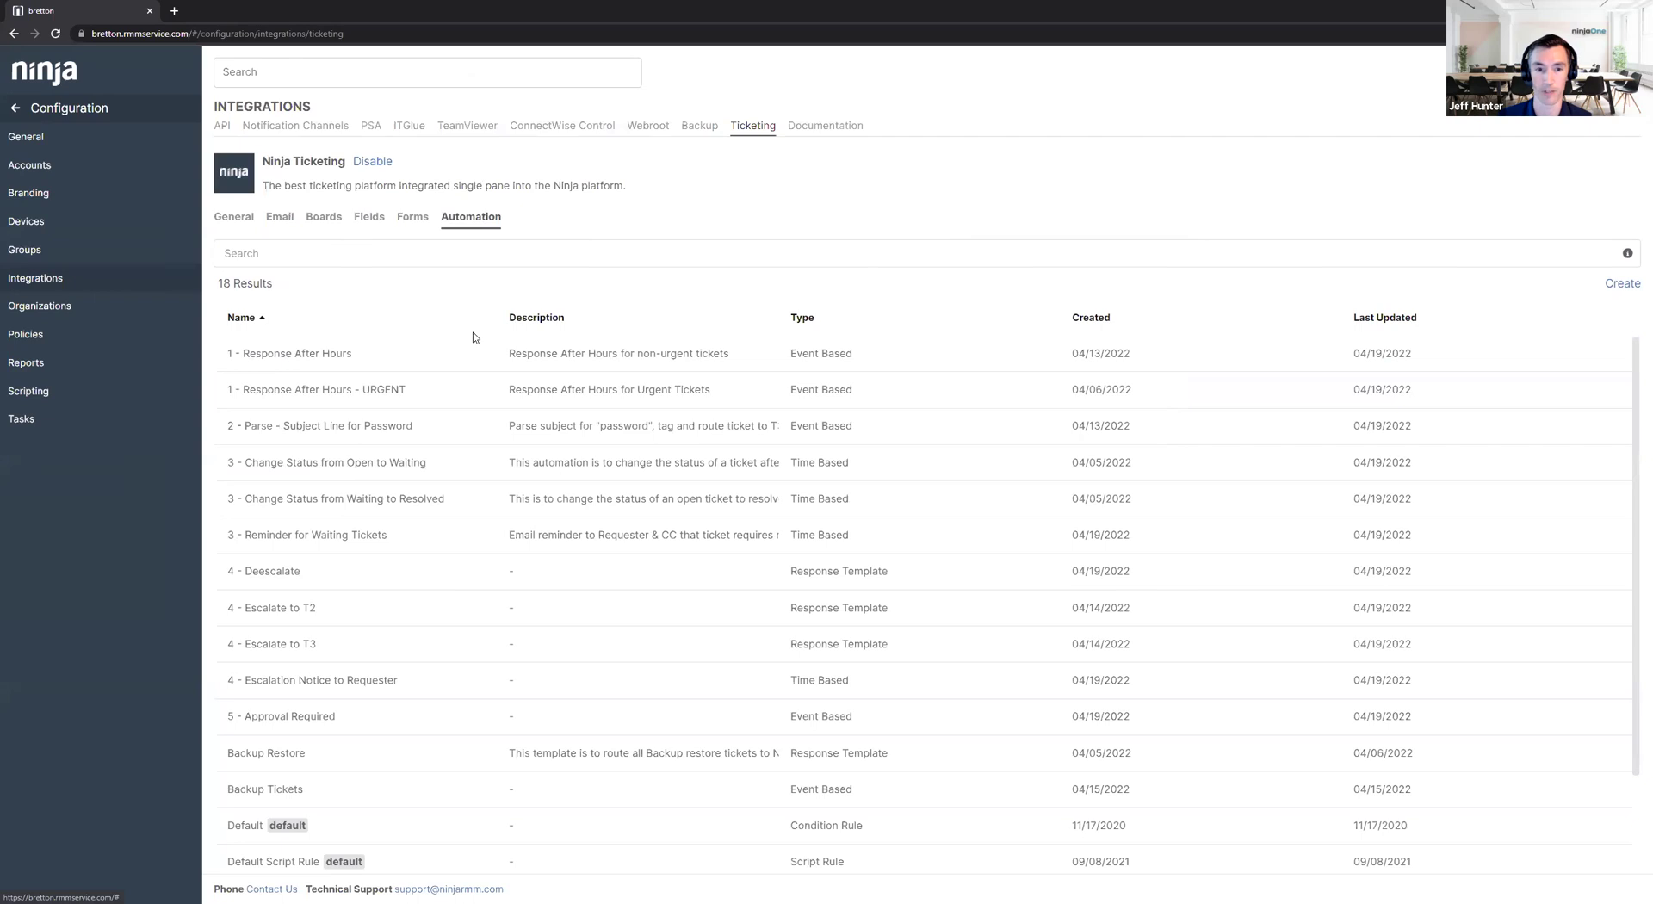
click(321, 424)
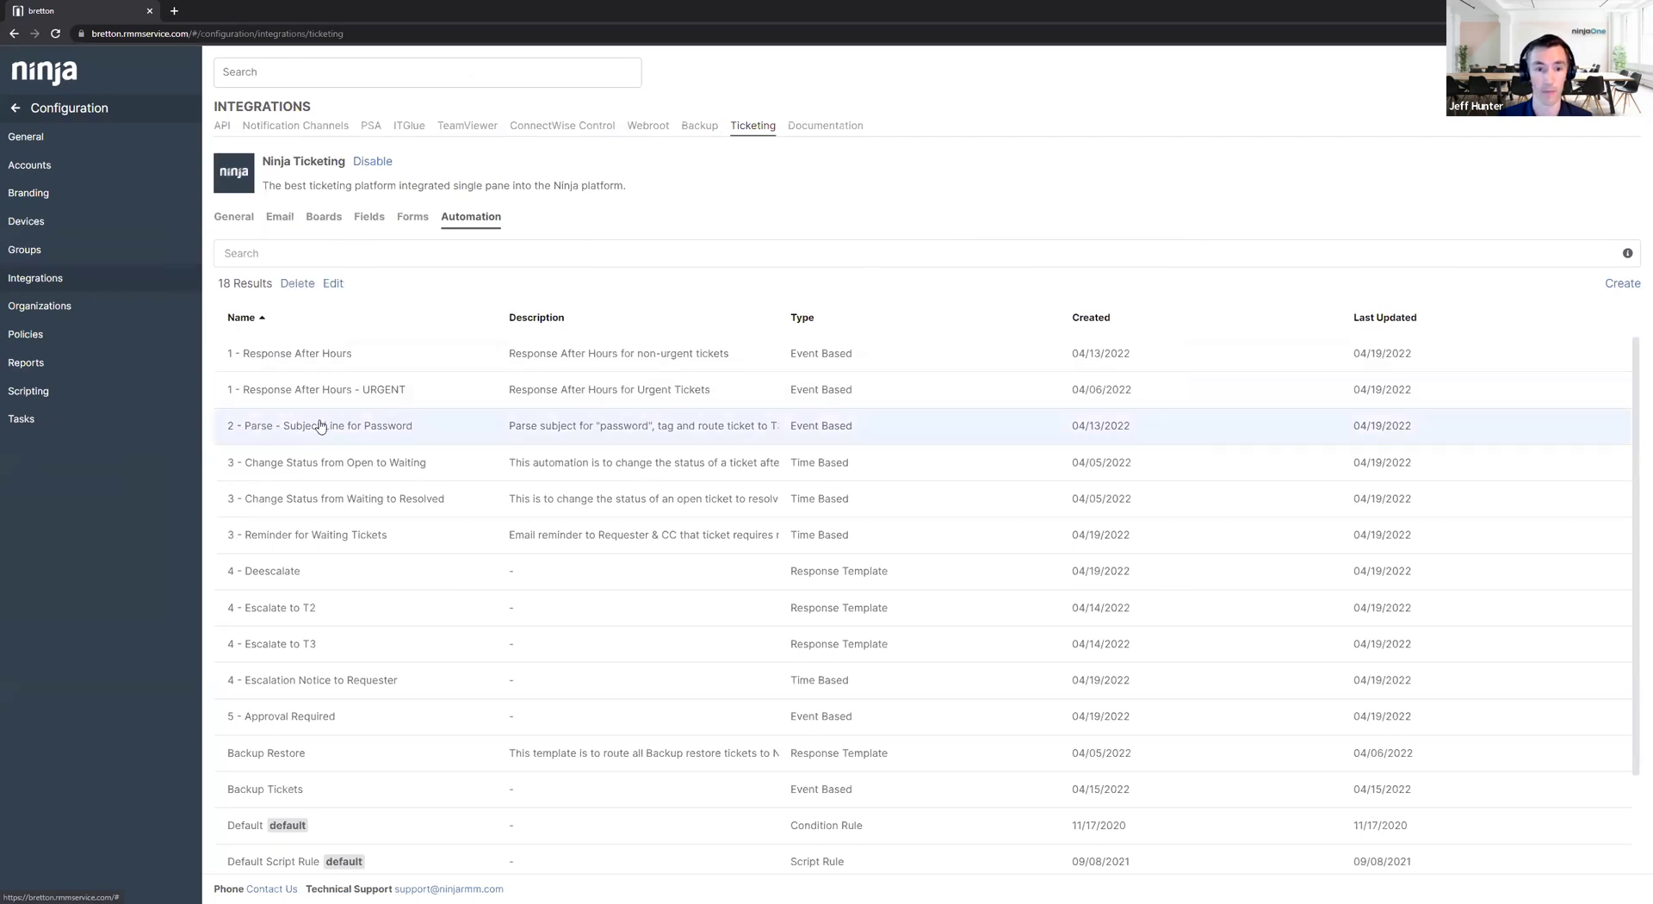
click(333, 284)
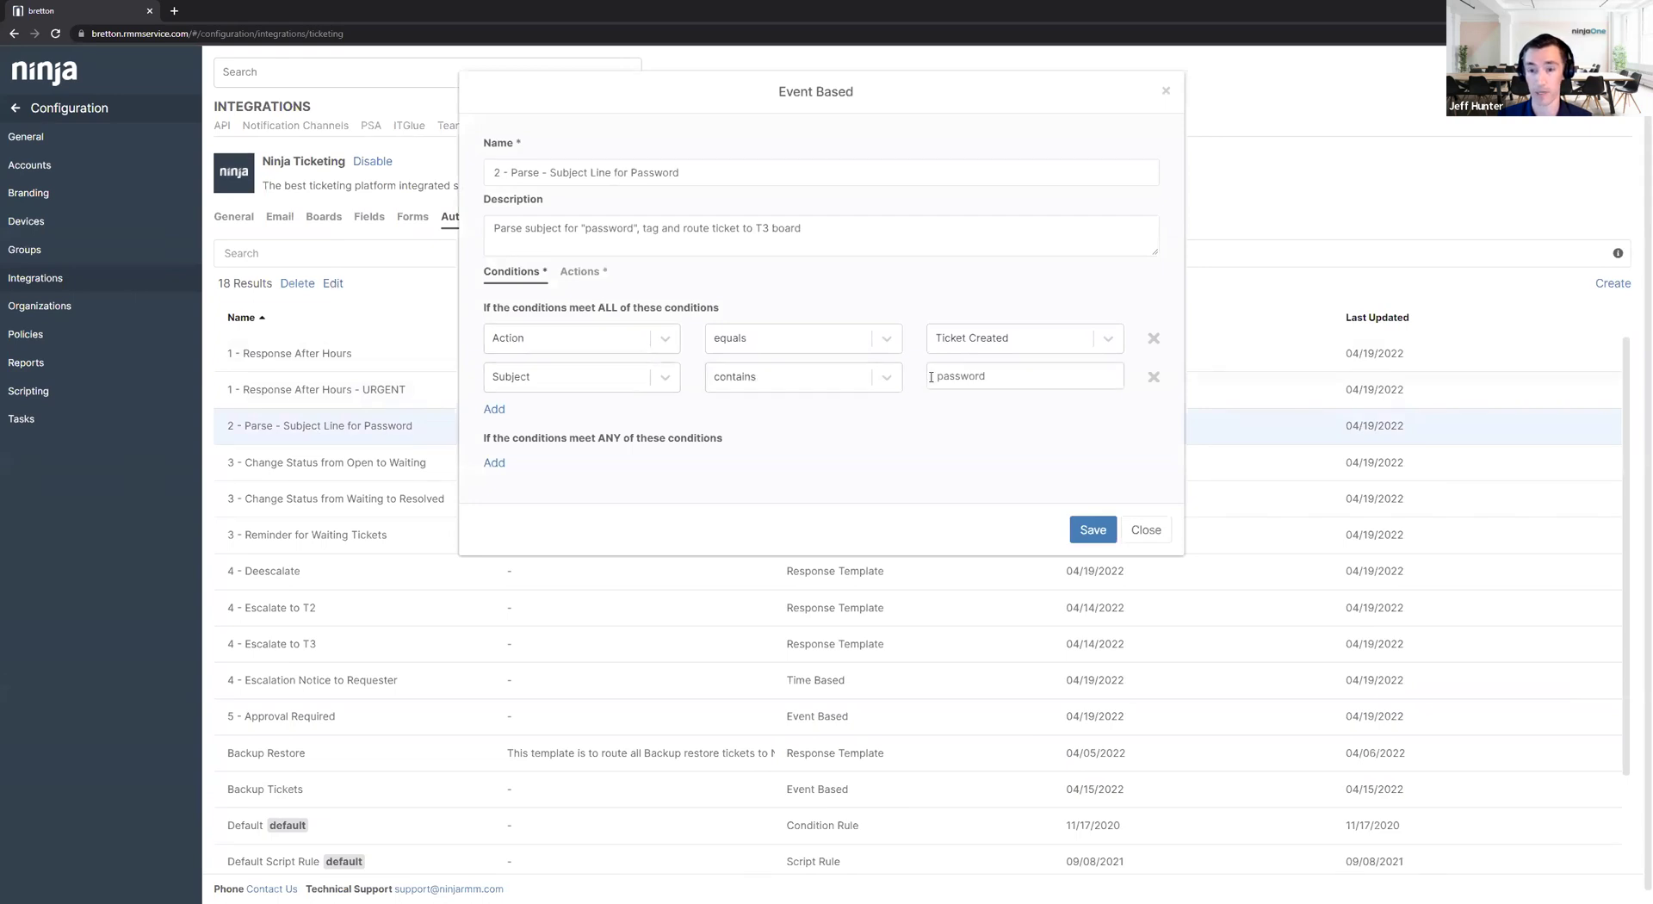
drag(990, 377, 920, 382)
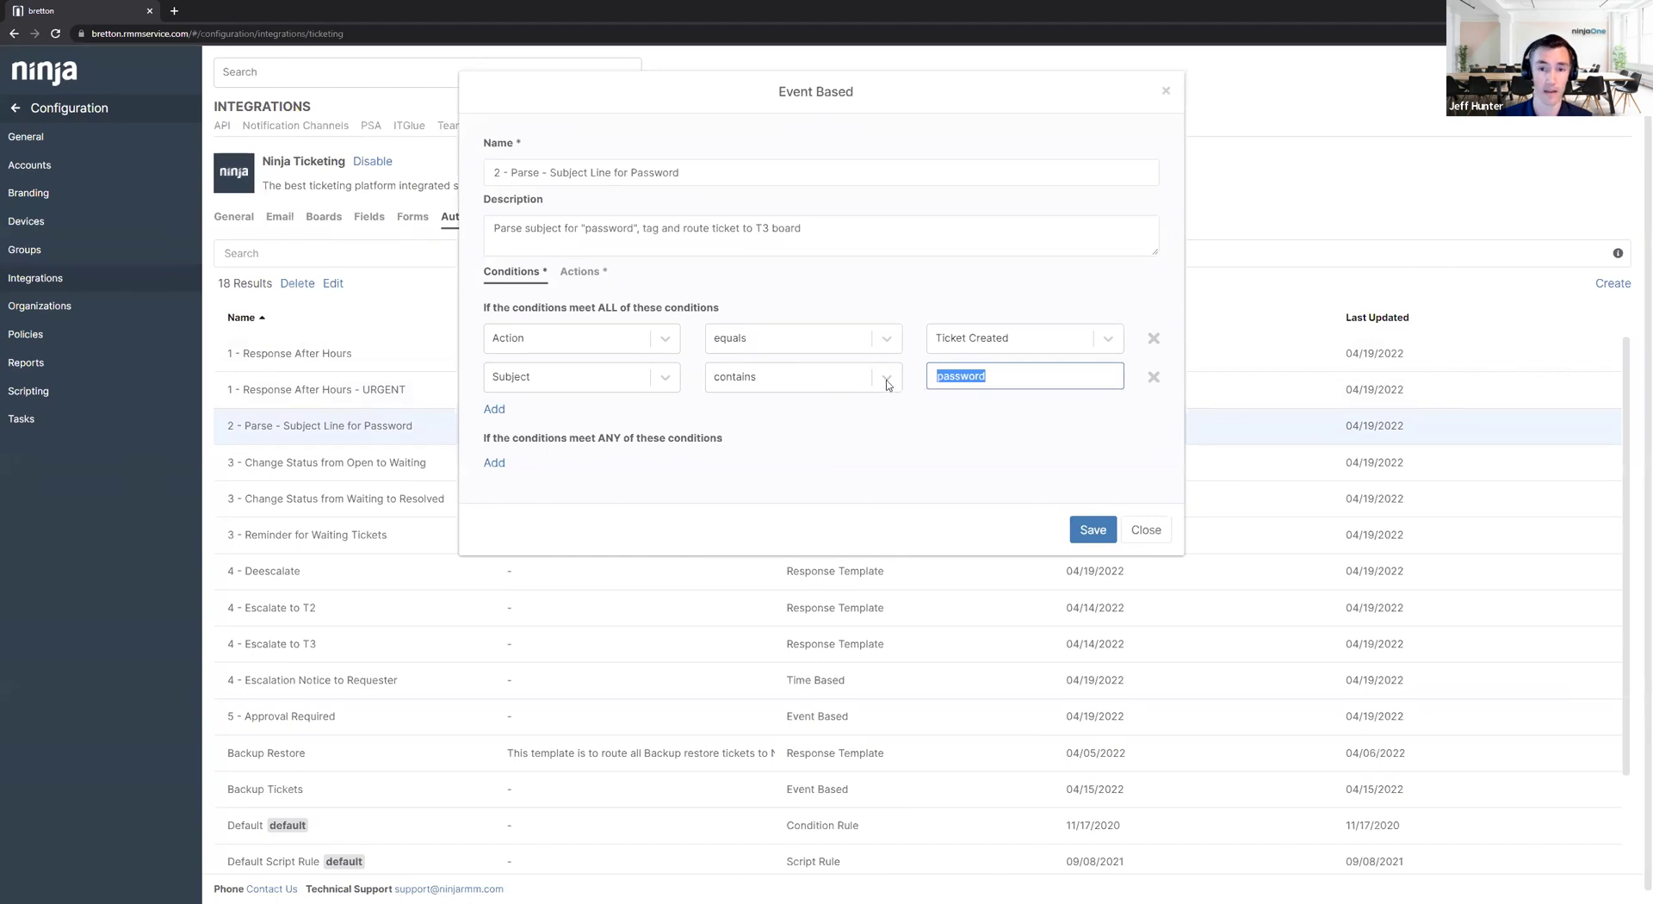
drag(598, 308, 722, 315)
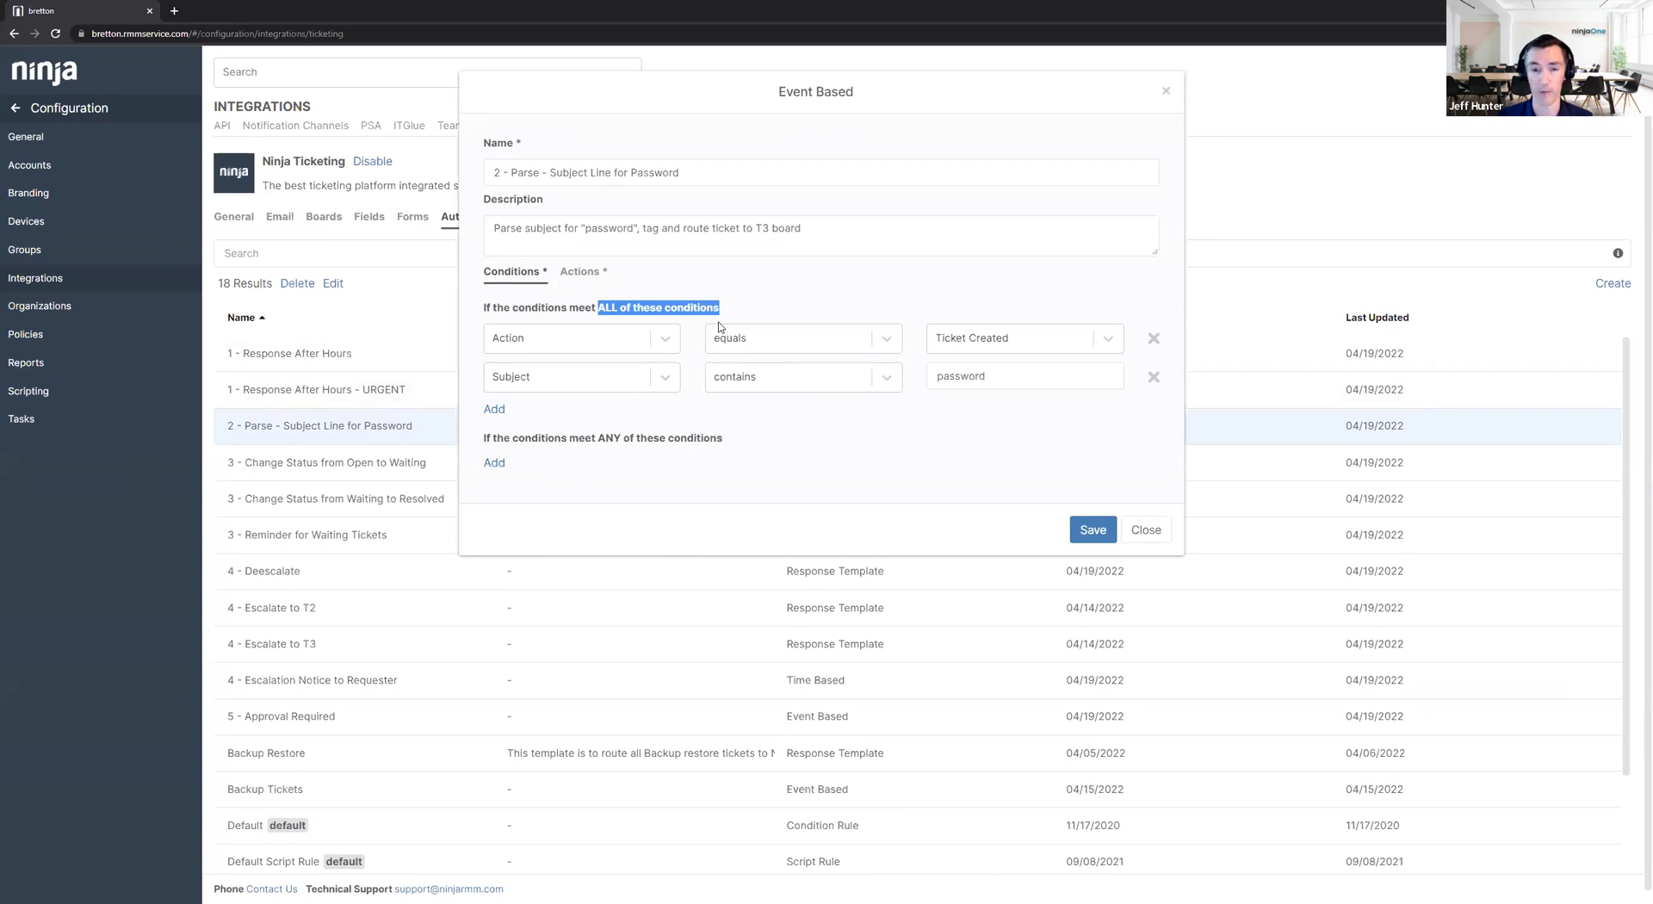
drag(484, 439, 723, 447)
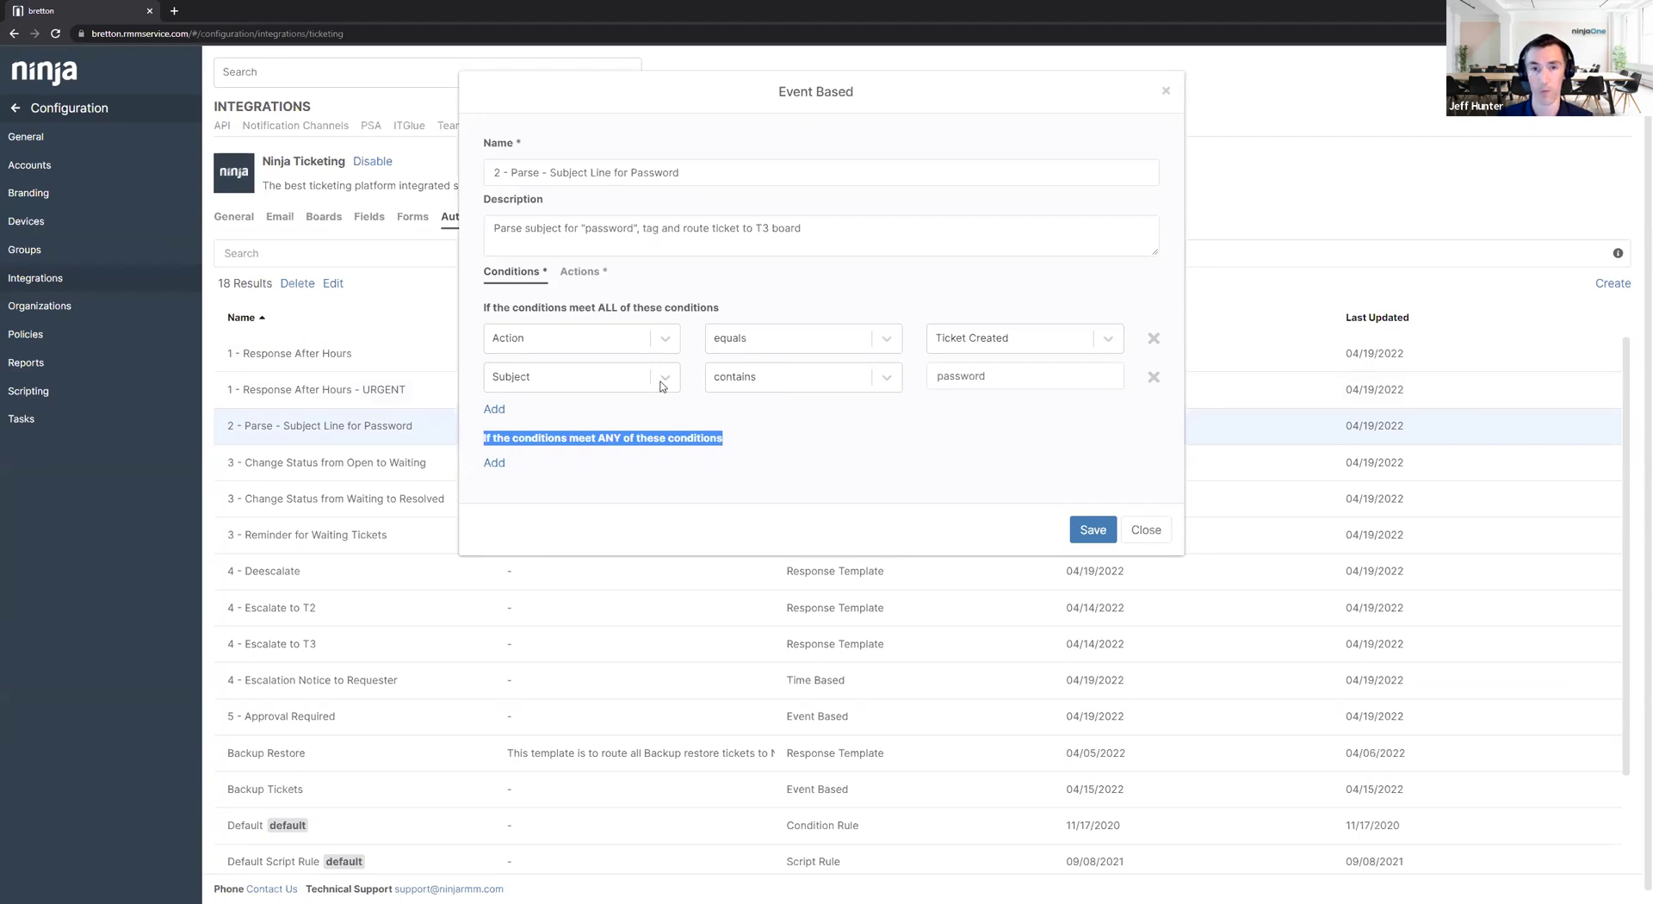
click(590, 273)
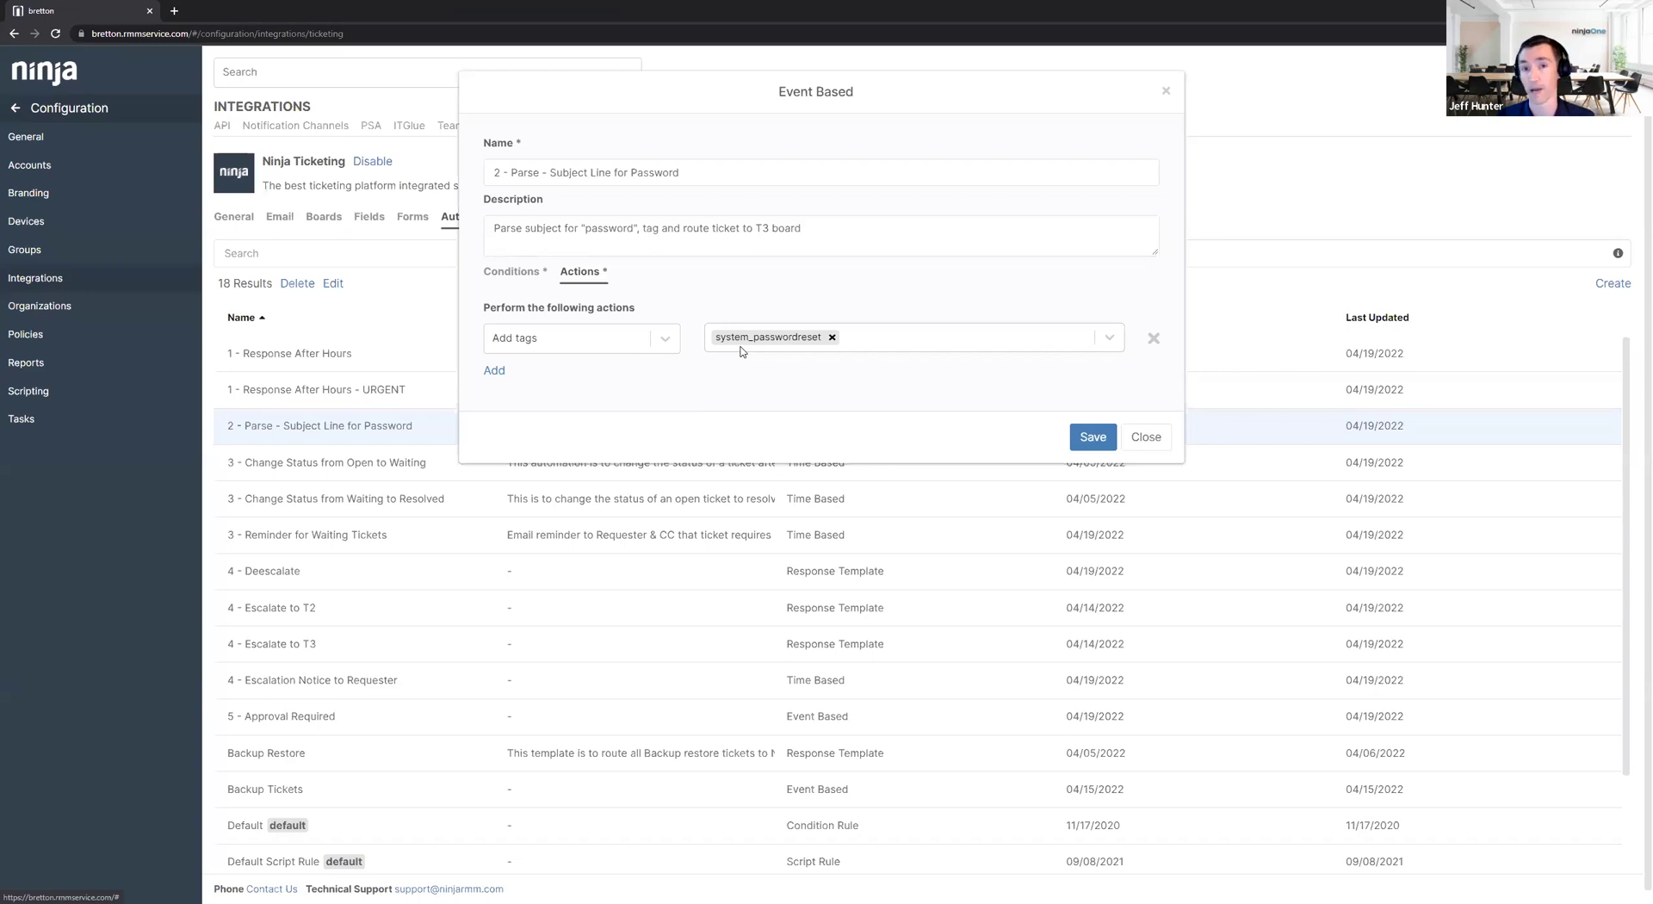
click(1151, 443)
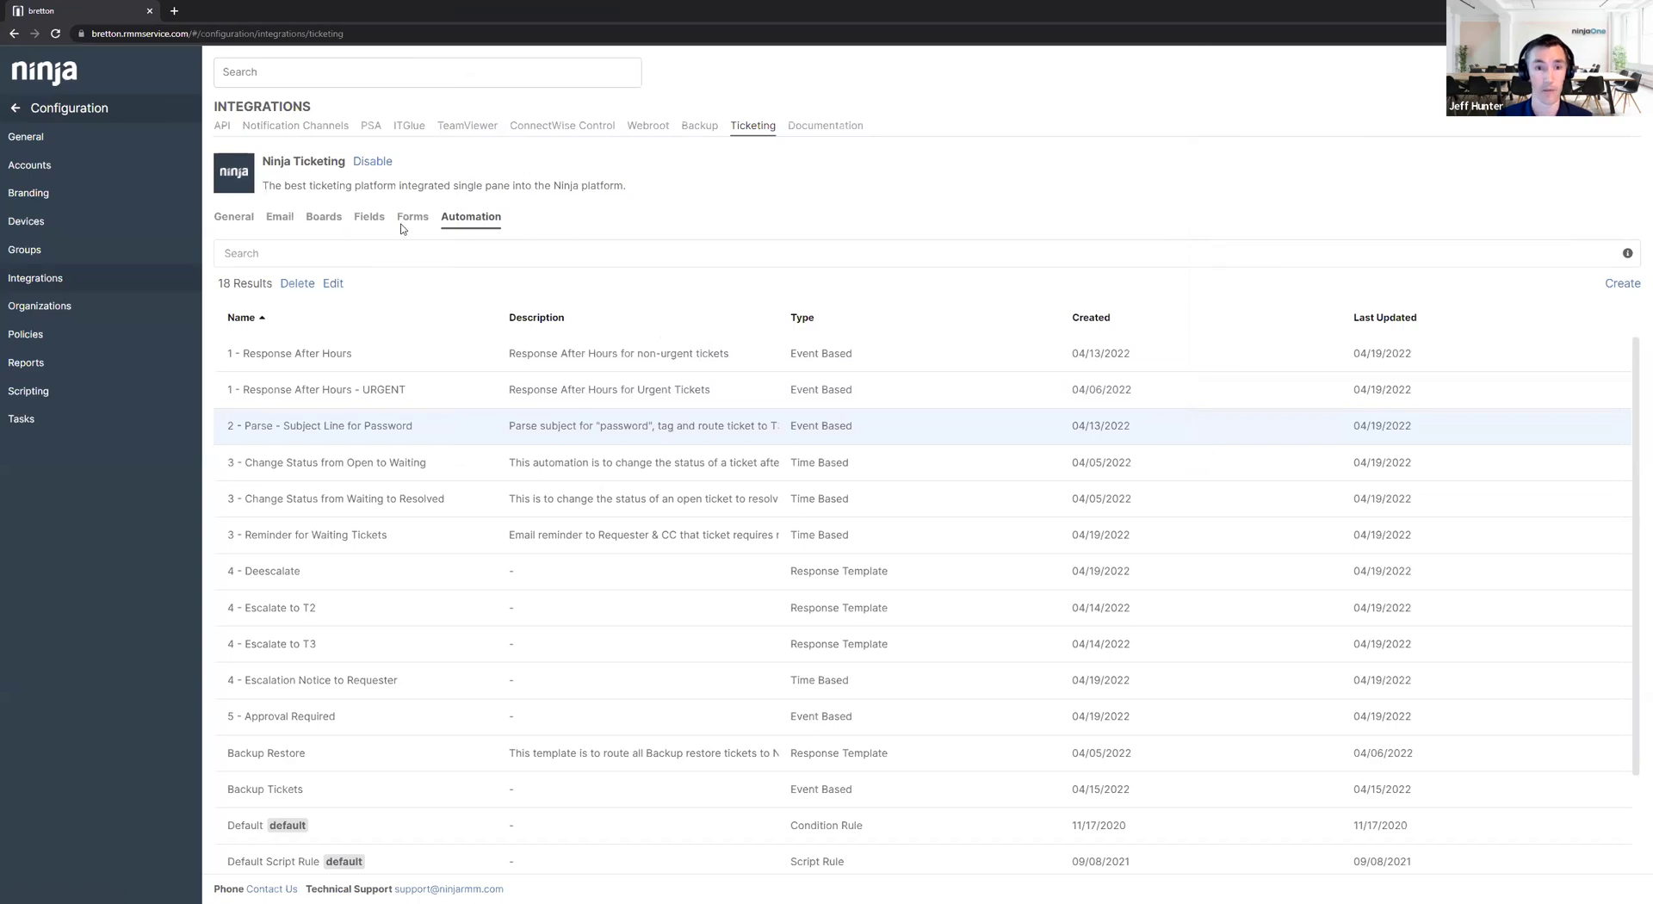
Review the T1 Tickets board conditions (Low priority, Minor severity, or tagged passwordreset) and close without saving.
click(323, 217)
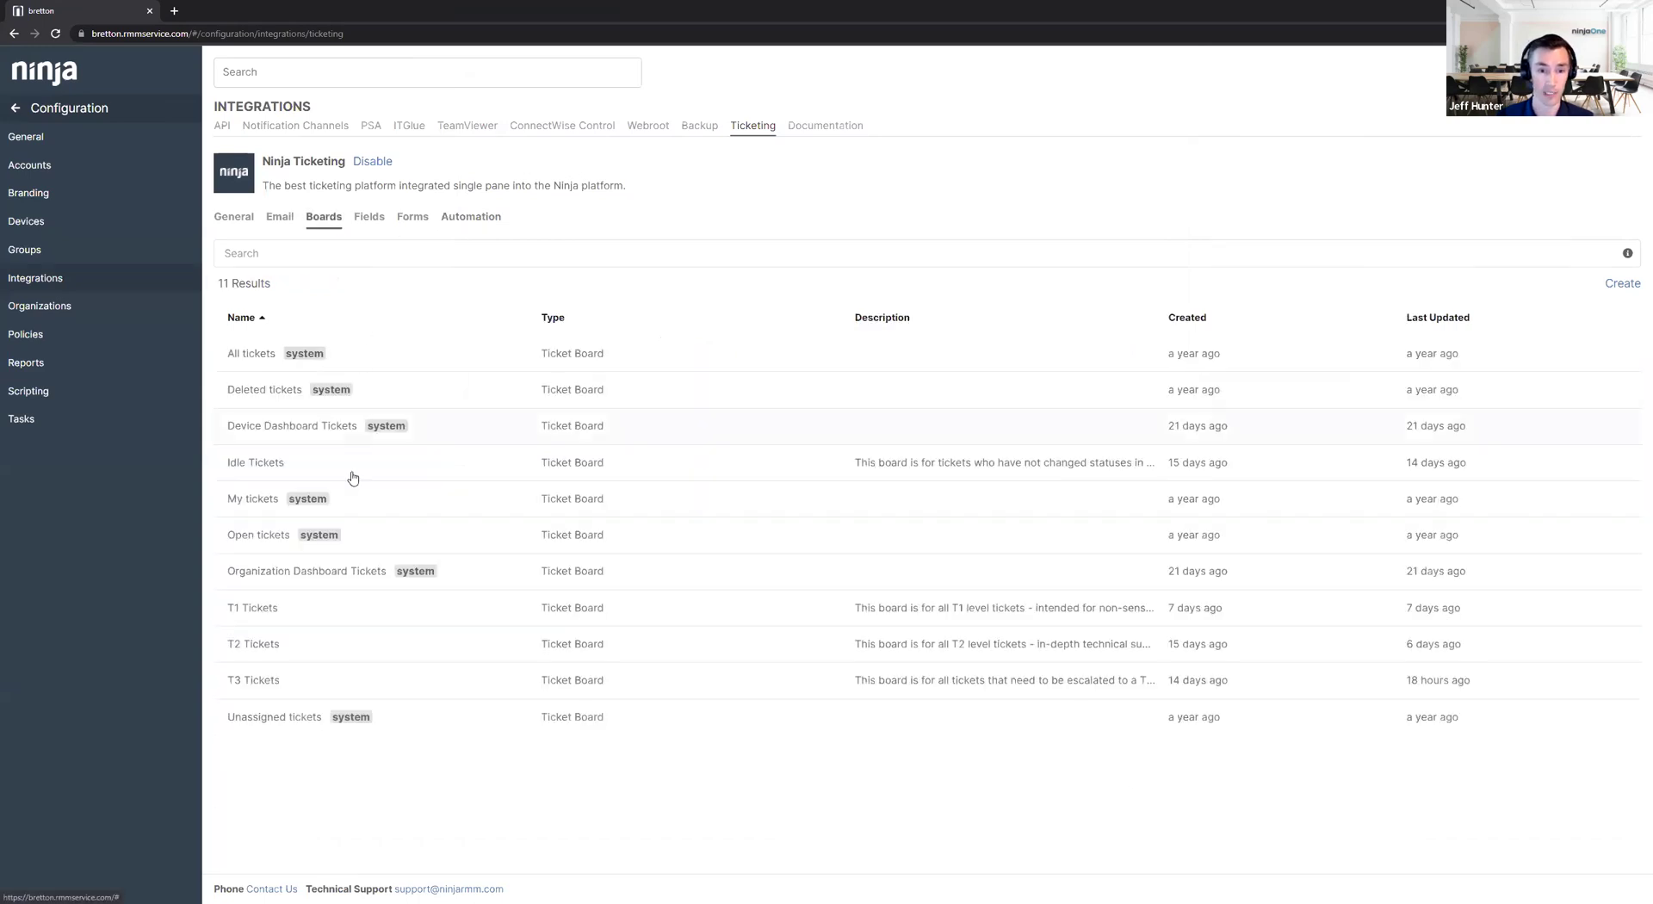
click(267, 610)
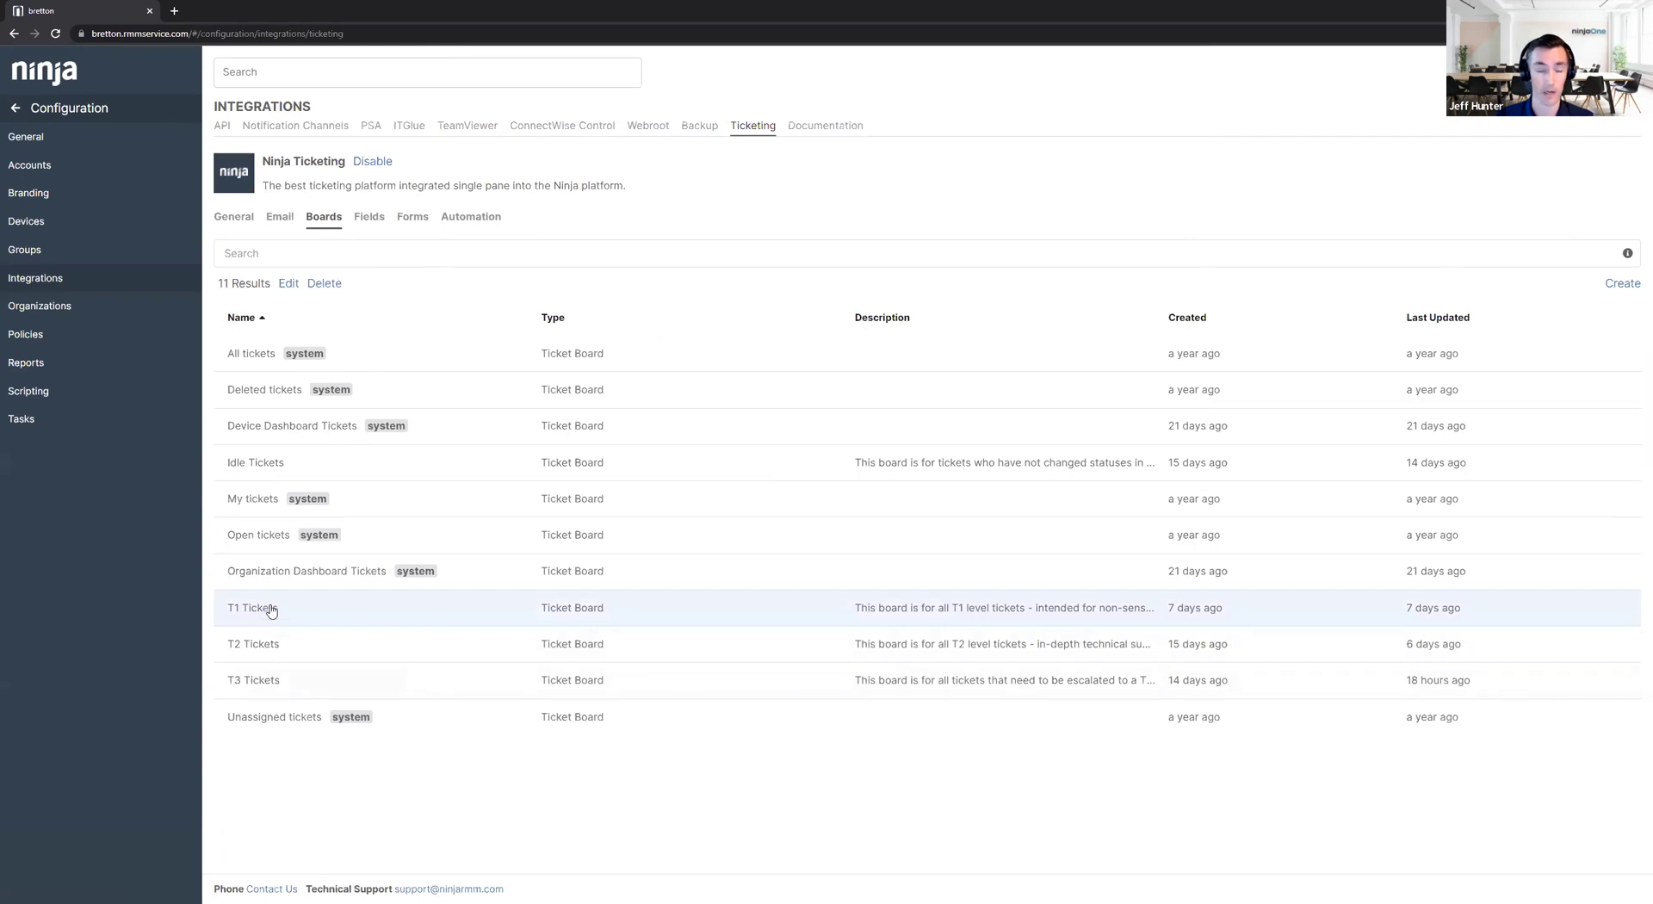
click(288, 284)
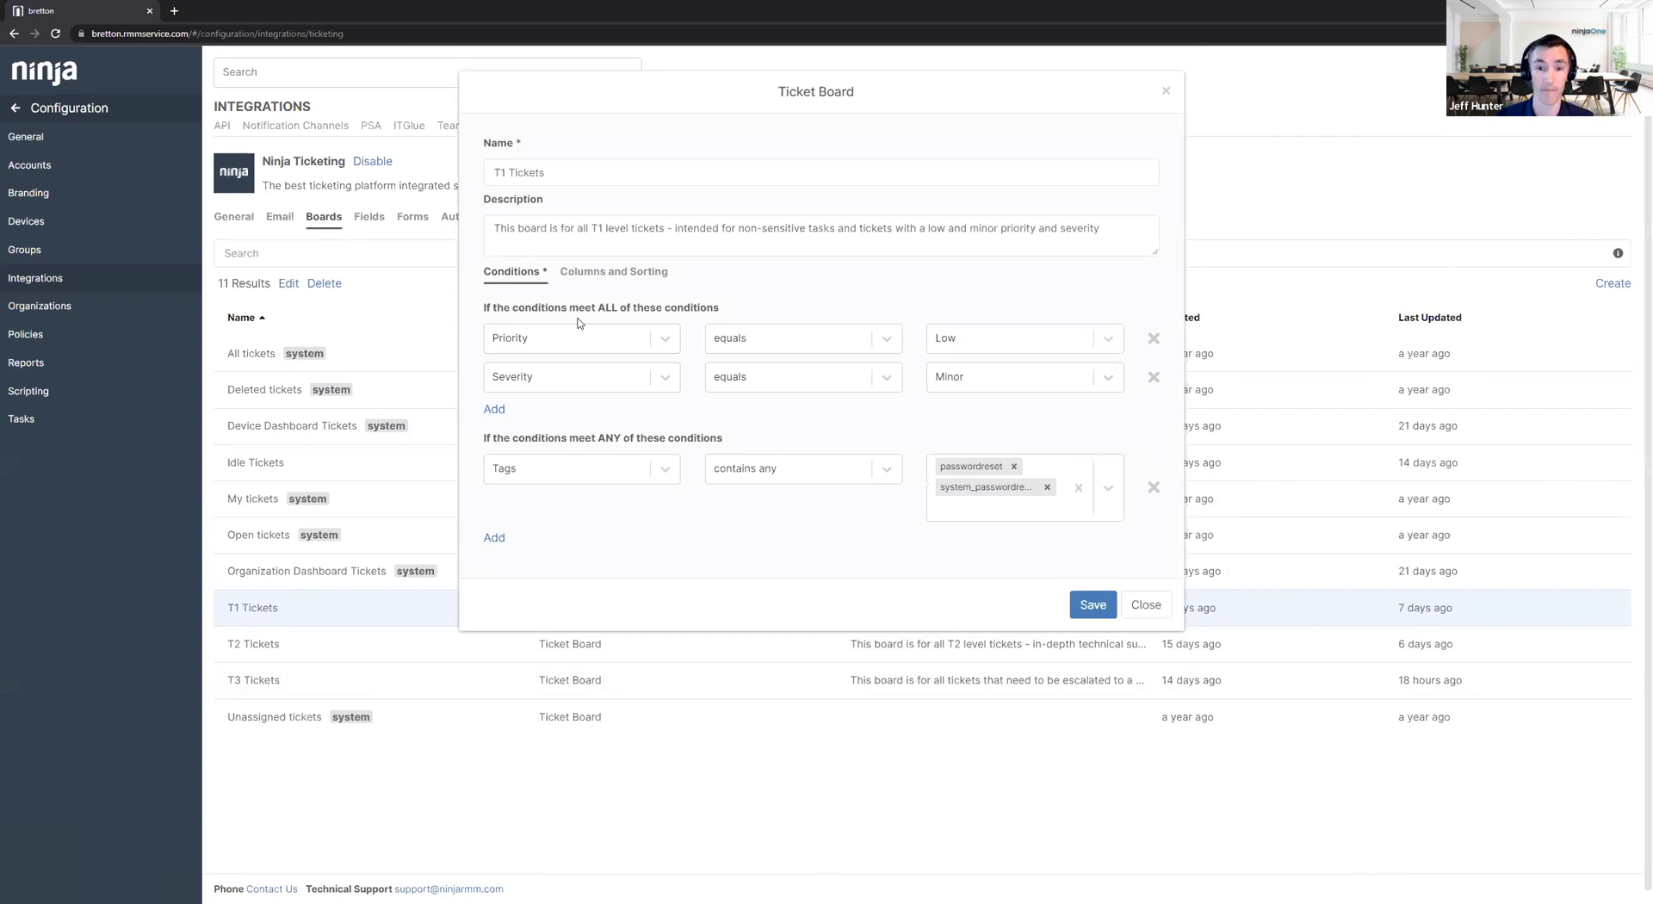
drag(482, 441, 745, 440)
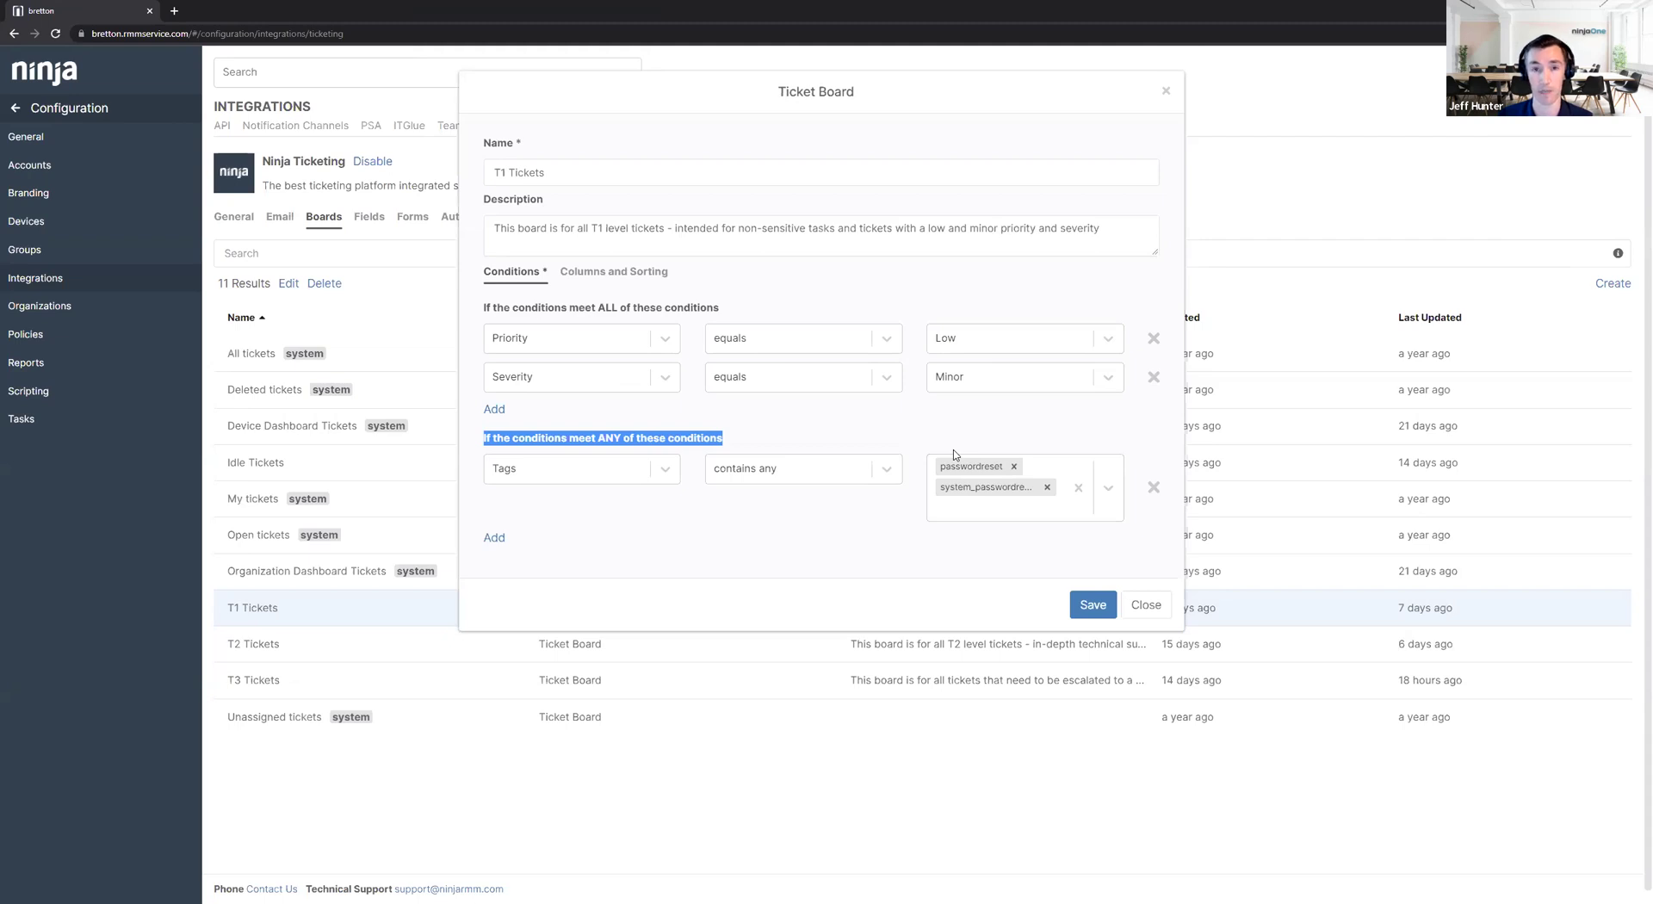
click(1146, 604)
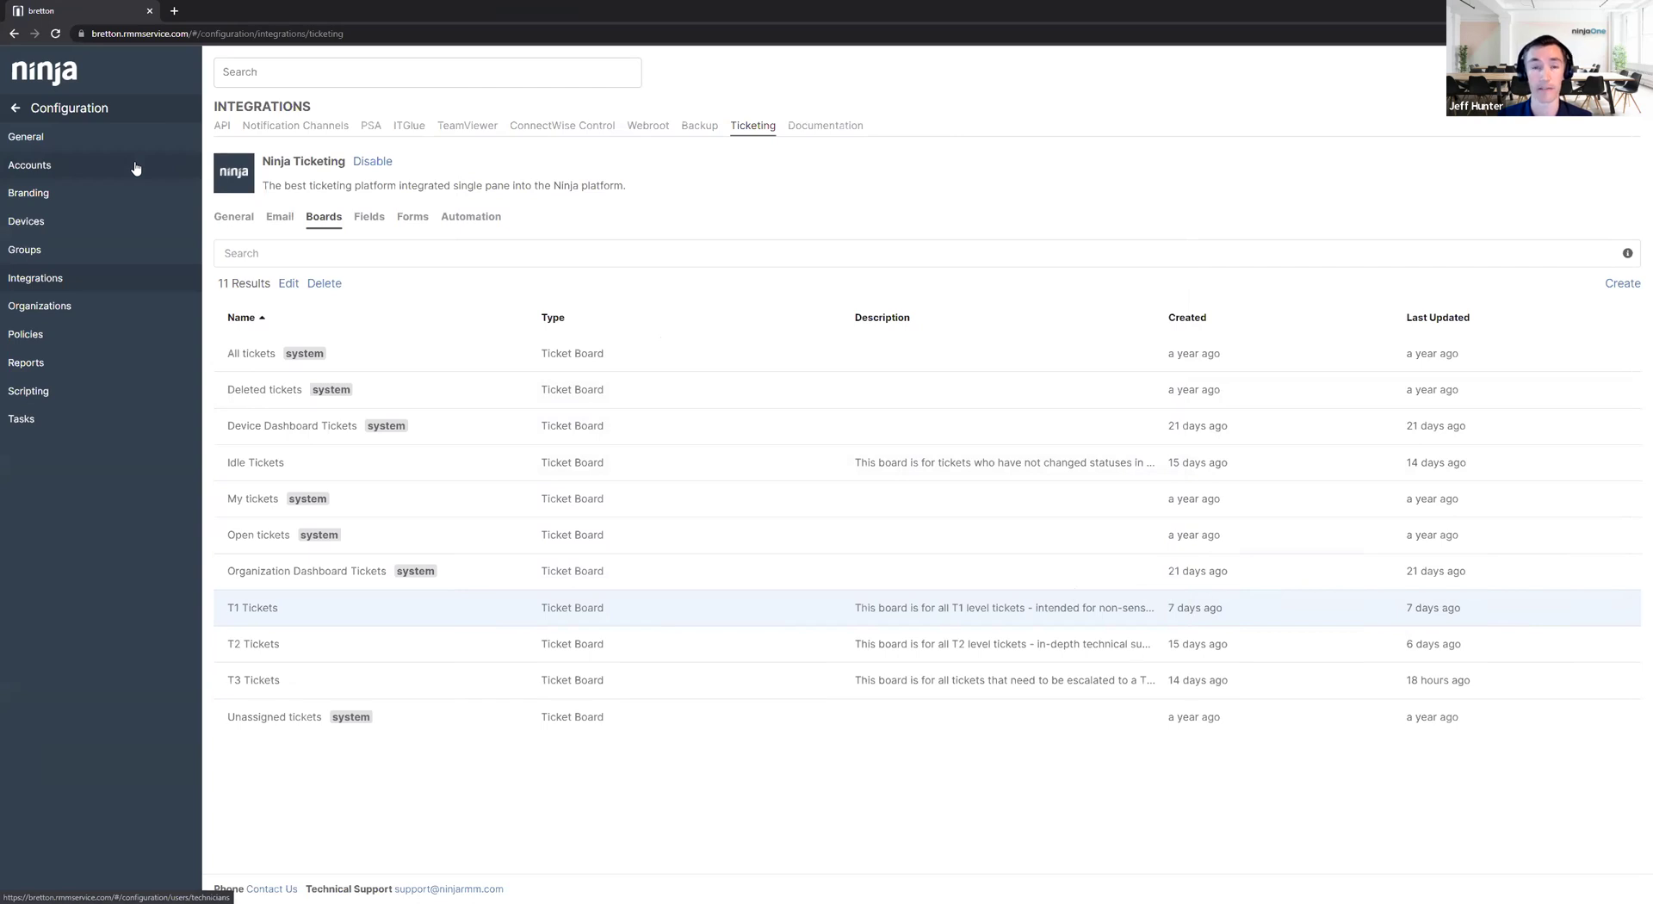
Open the IT Coordinator role's ticketing permissions in account settings.
click(135, 168)
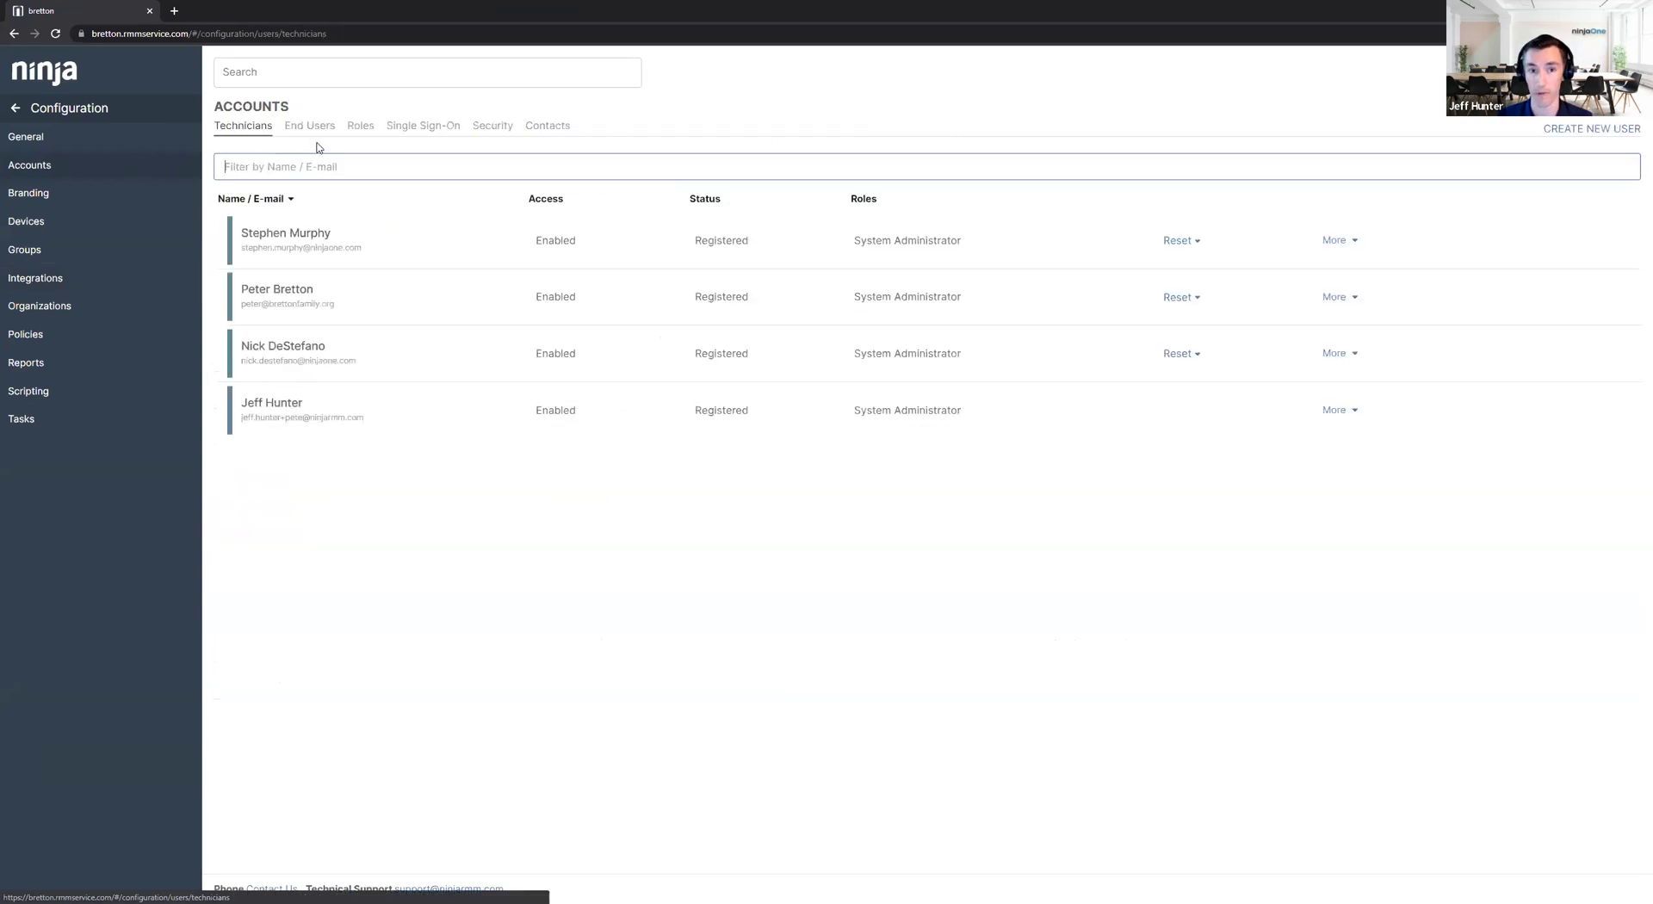
click(354, 129)
click(333, 322)
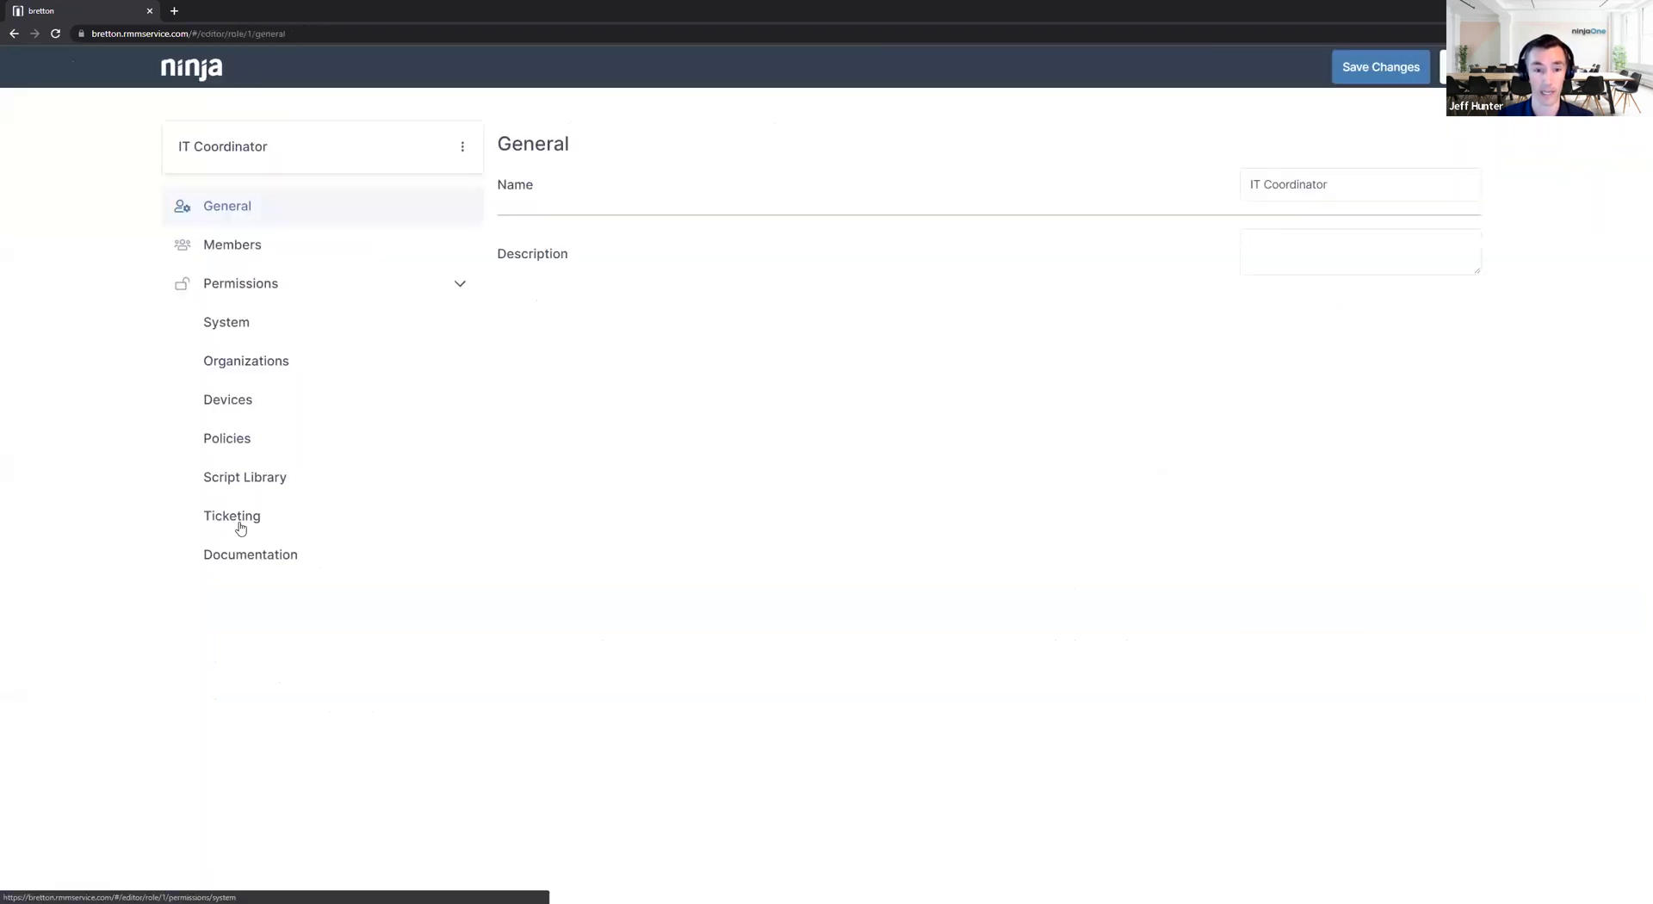
click(357, 517)
scroll(740, 426, down, 1)
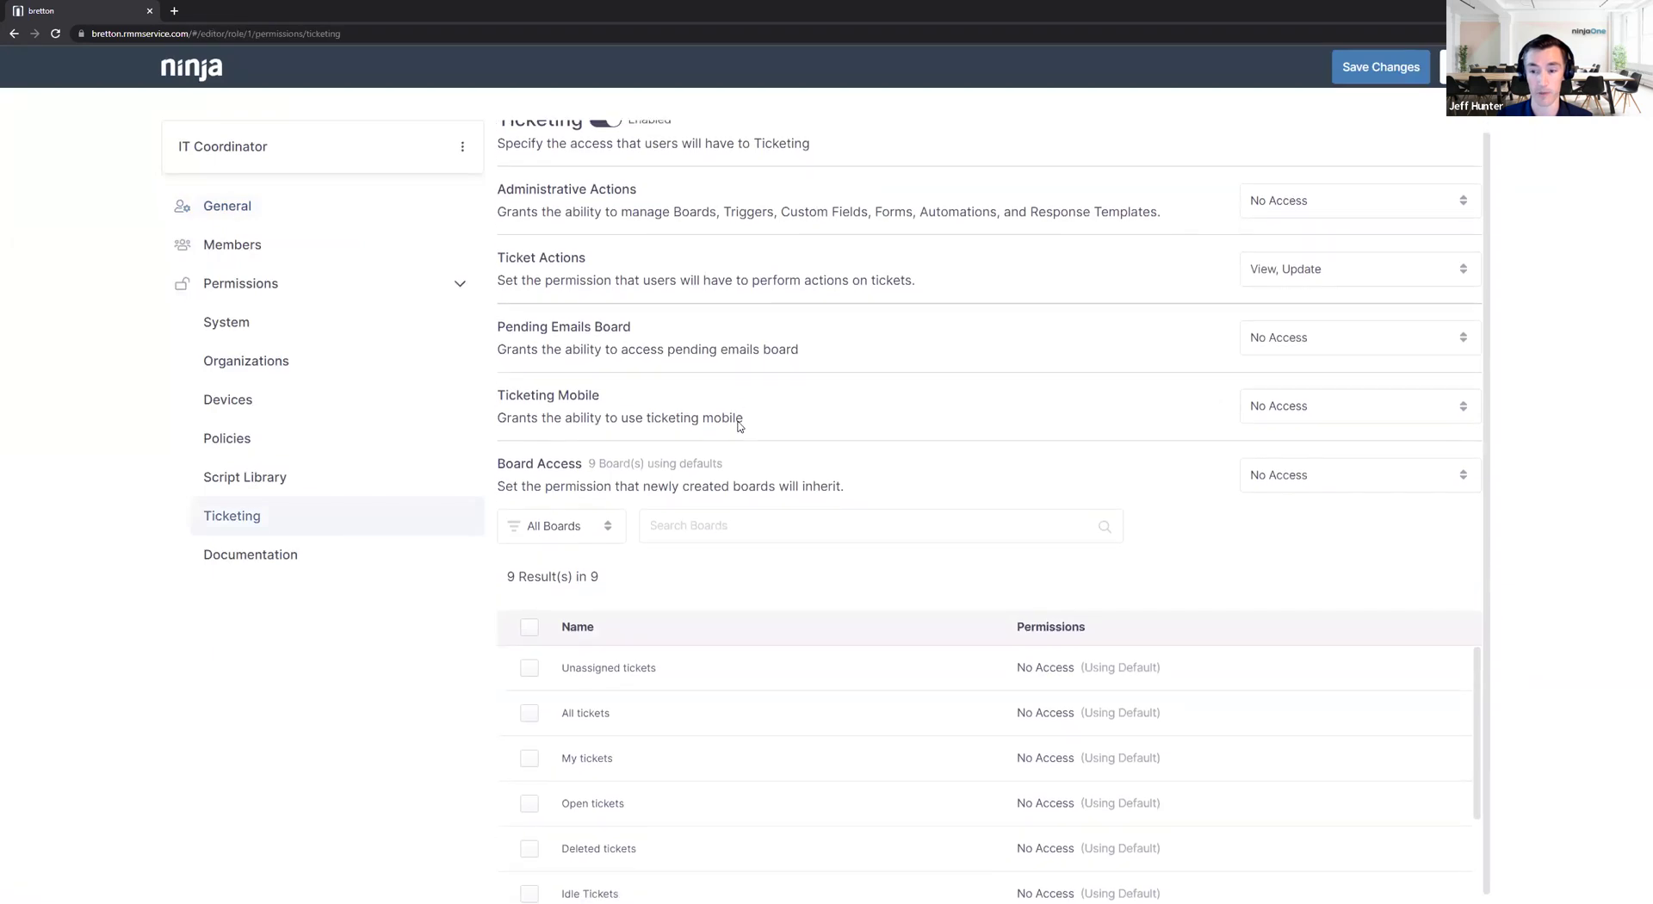
scroll(714, 726, down, 3)
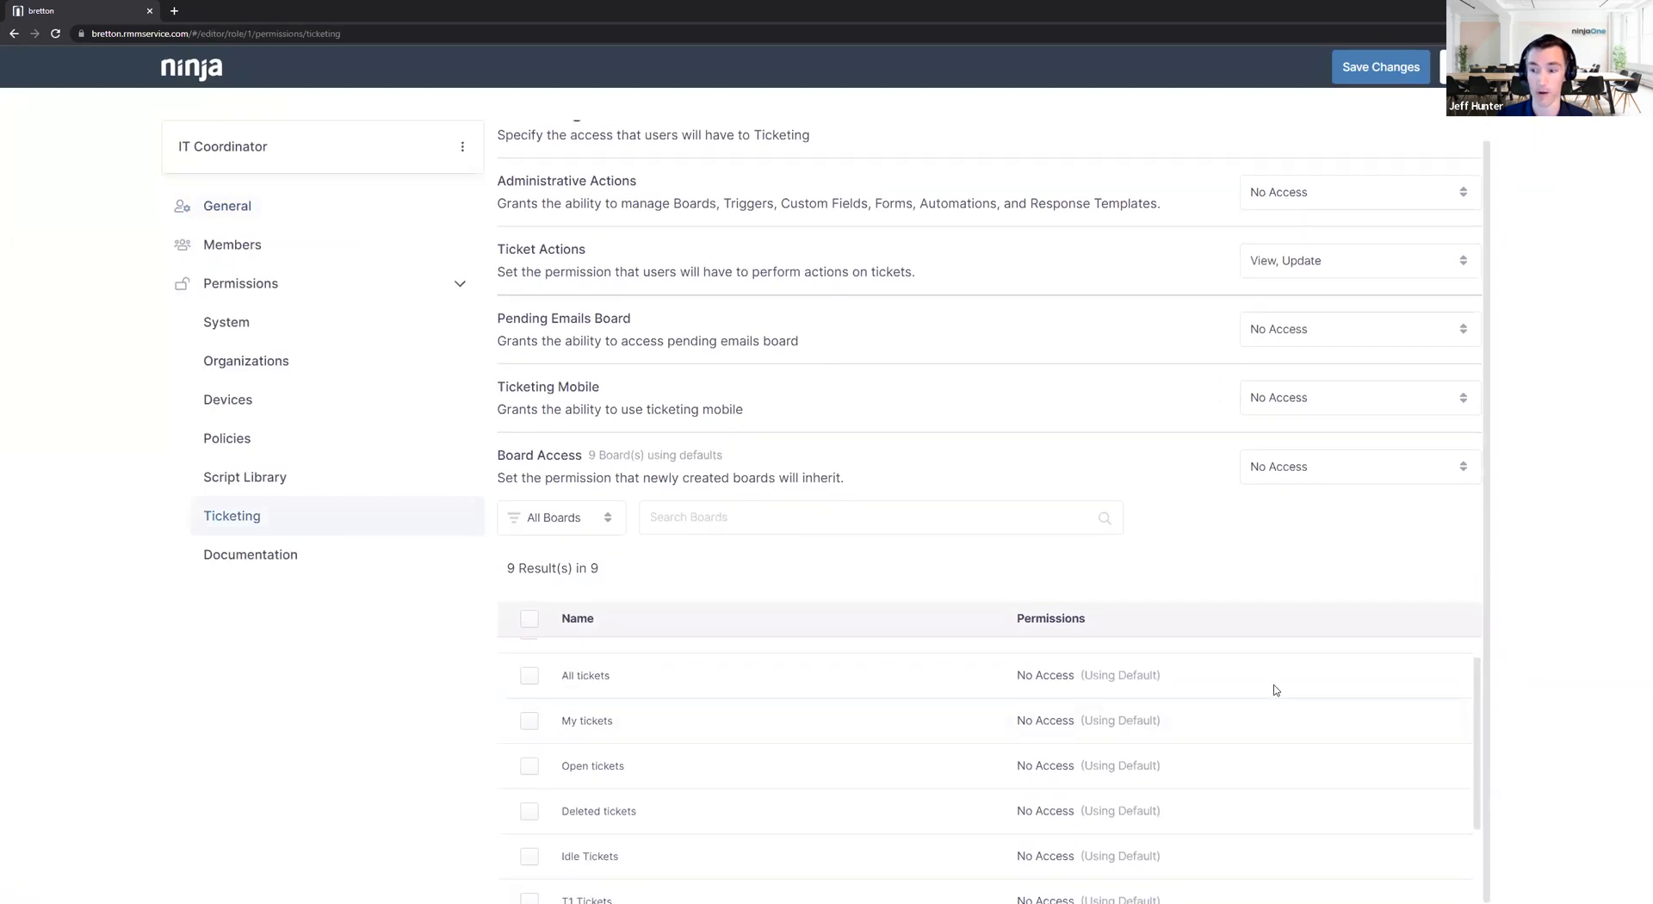
Give the T1 Tickets board View access, apply it, and return to the Roles list.
click(529, 791)
click(806, 568)
click(601, 479)
click(568, 552)
click(564, 497)
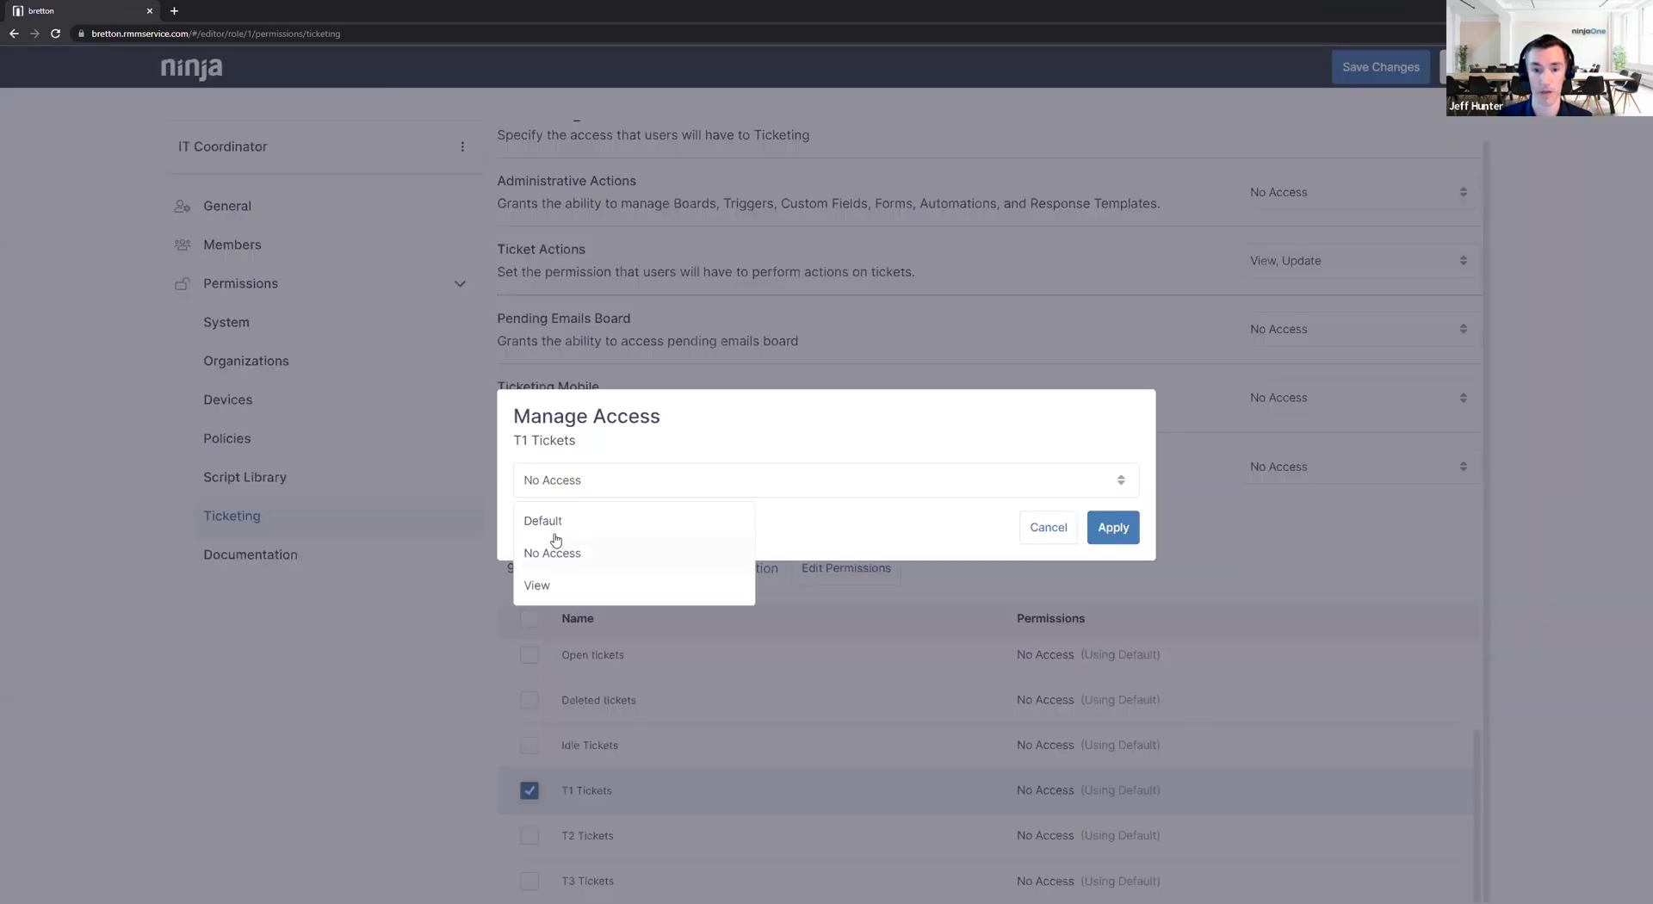
click(545, 585)
click(1113, 527)
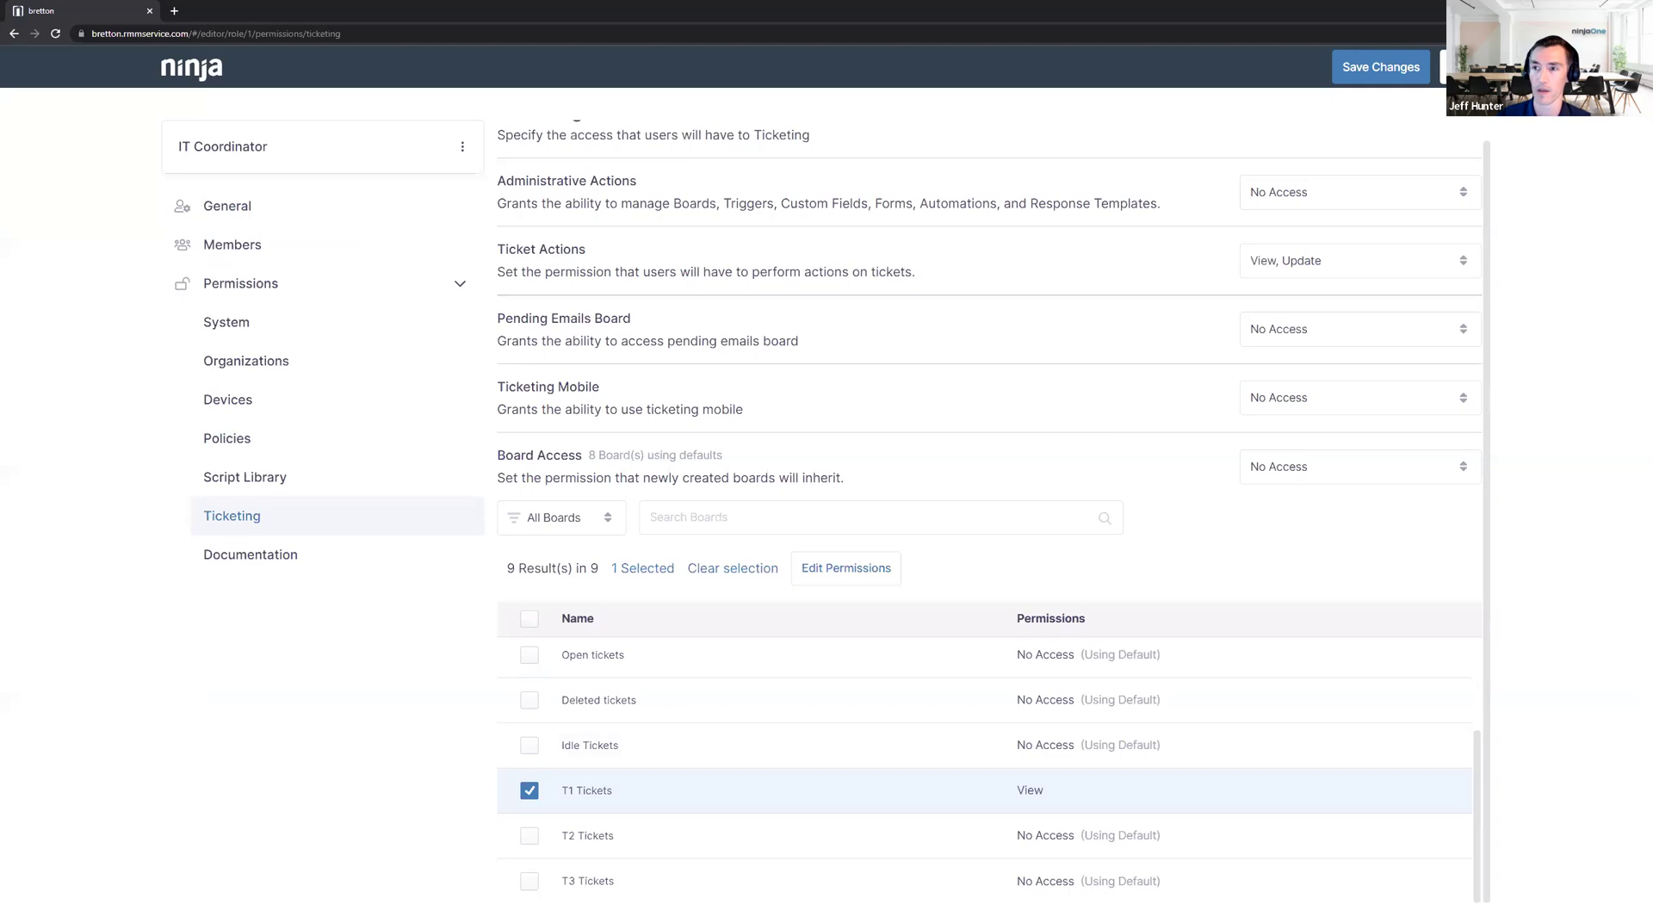
click(1474, 66)
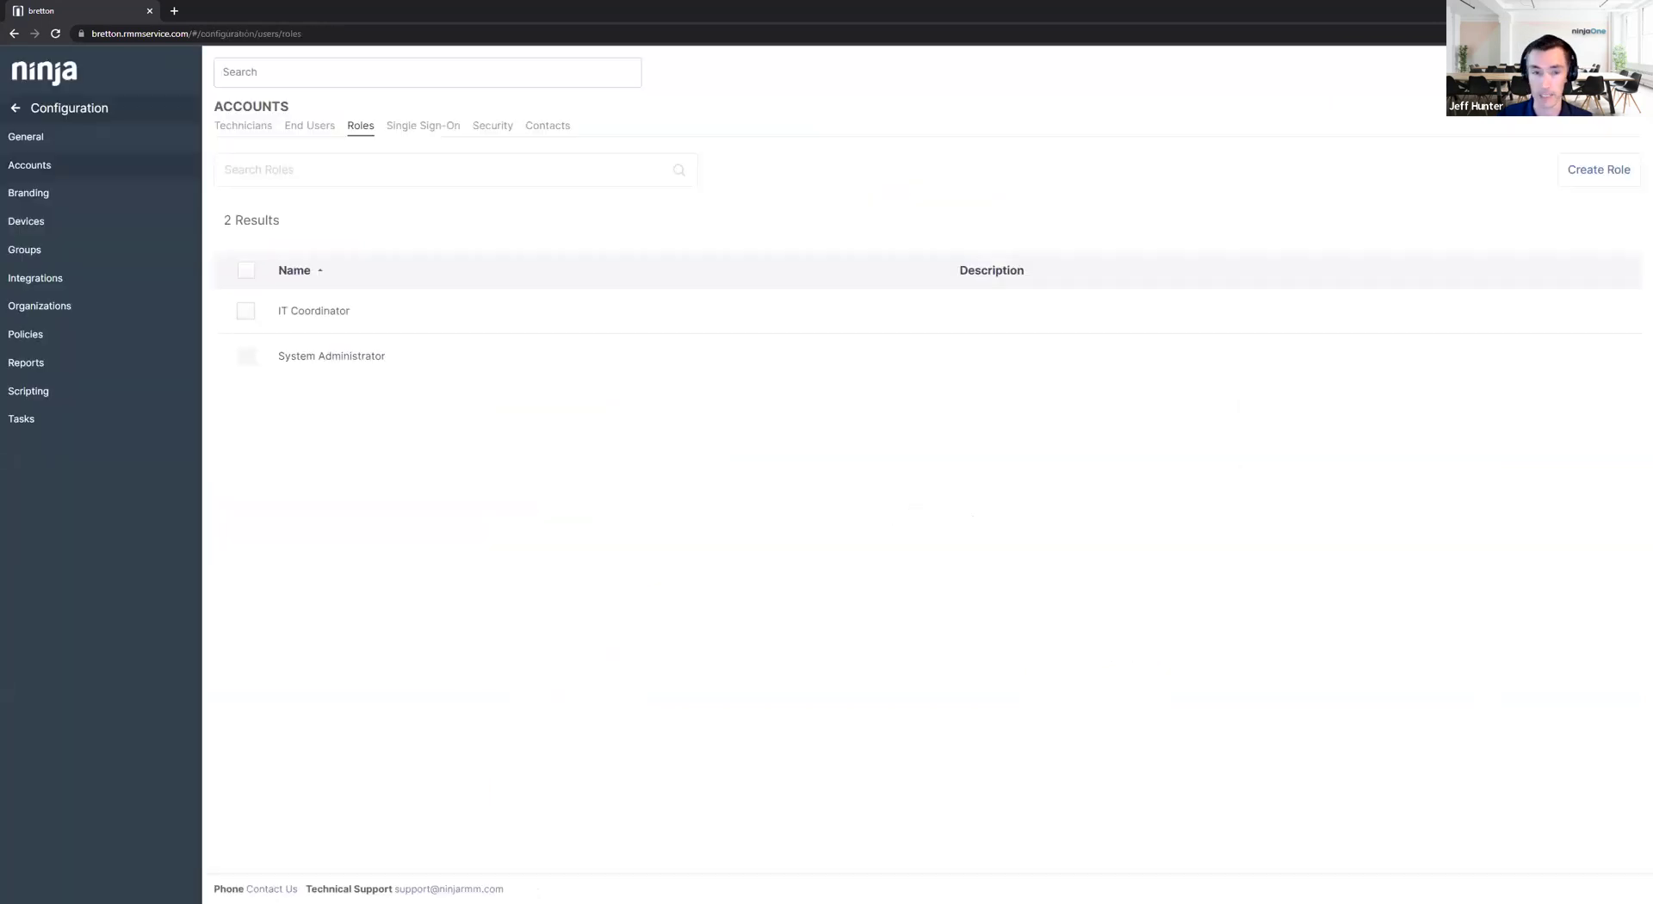
Go to Integrations to see the empty API Client App IDs list.
click(80, 285)
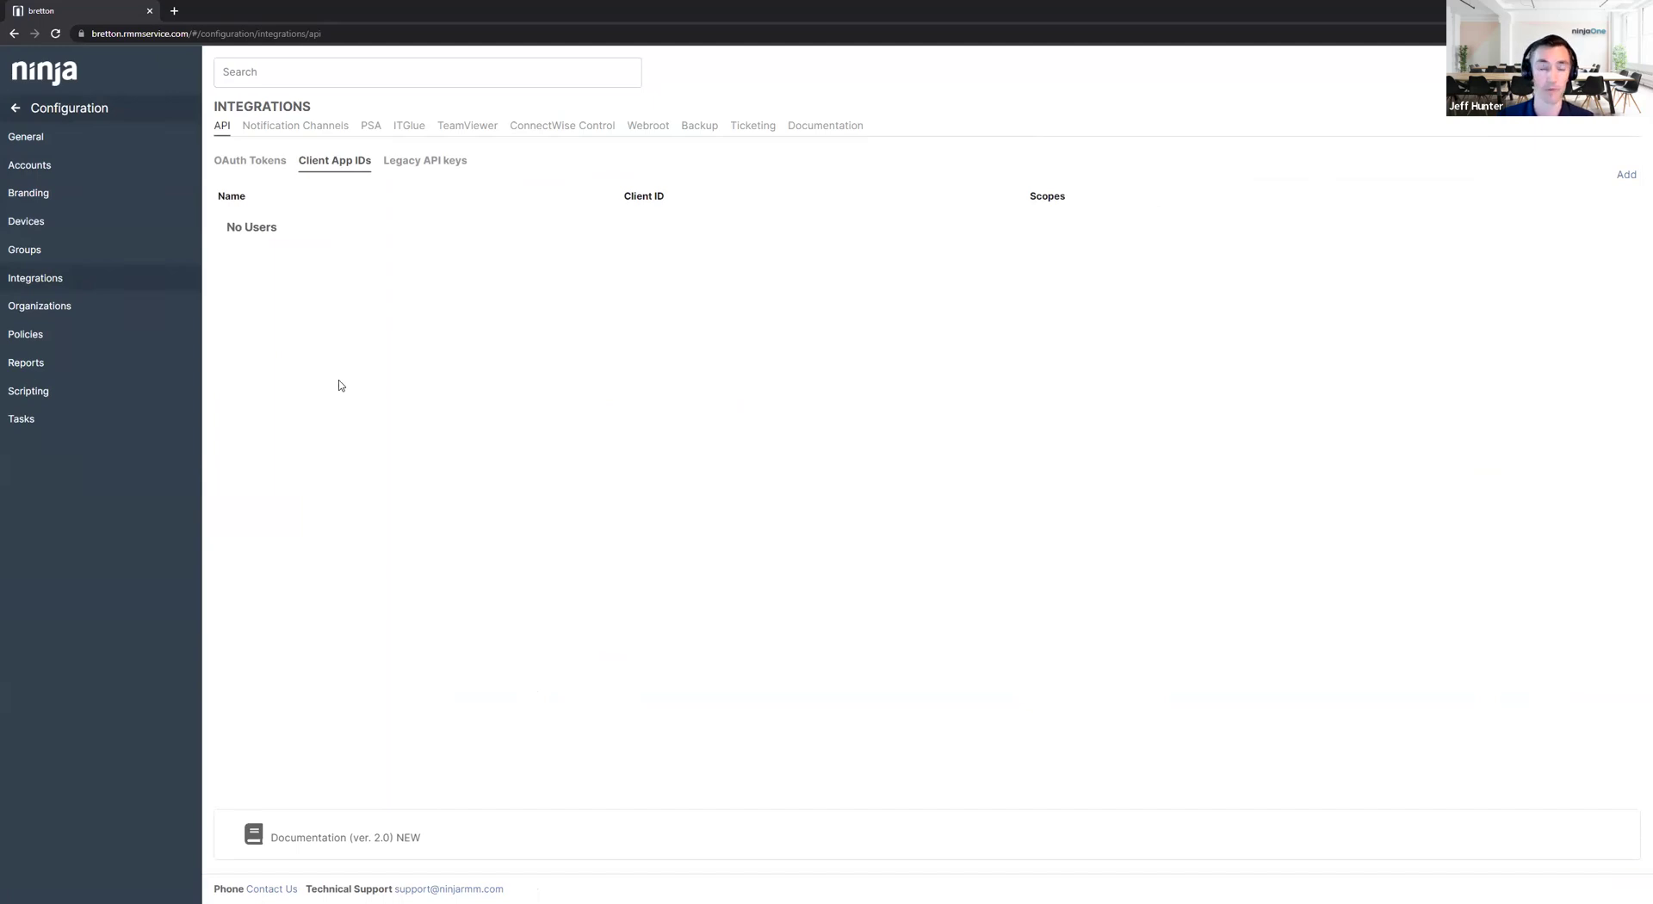
Show the Ticketing integration's Automation list of 18 rules, led by '1 - Response After Hours'.
click(750, 129)
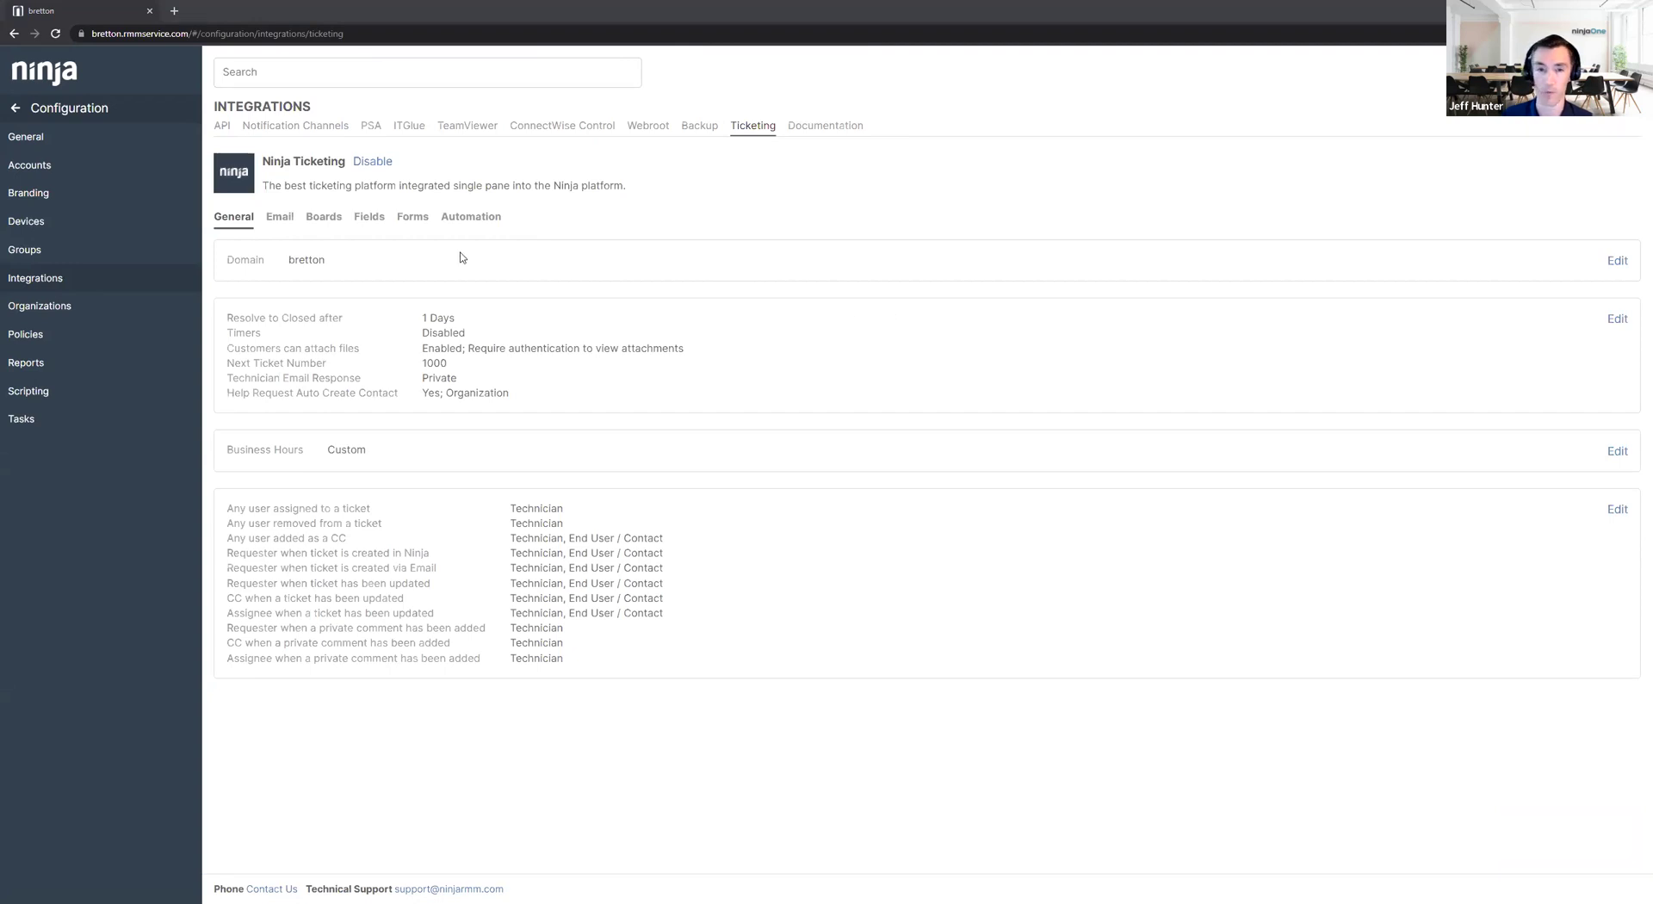
click(486, 224)
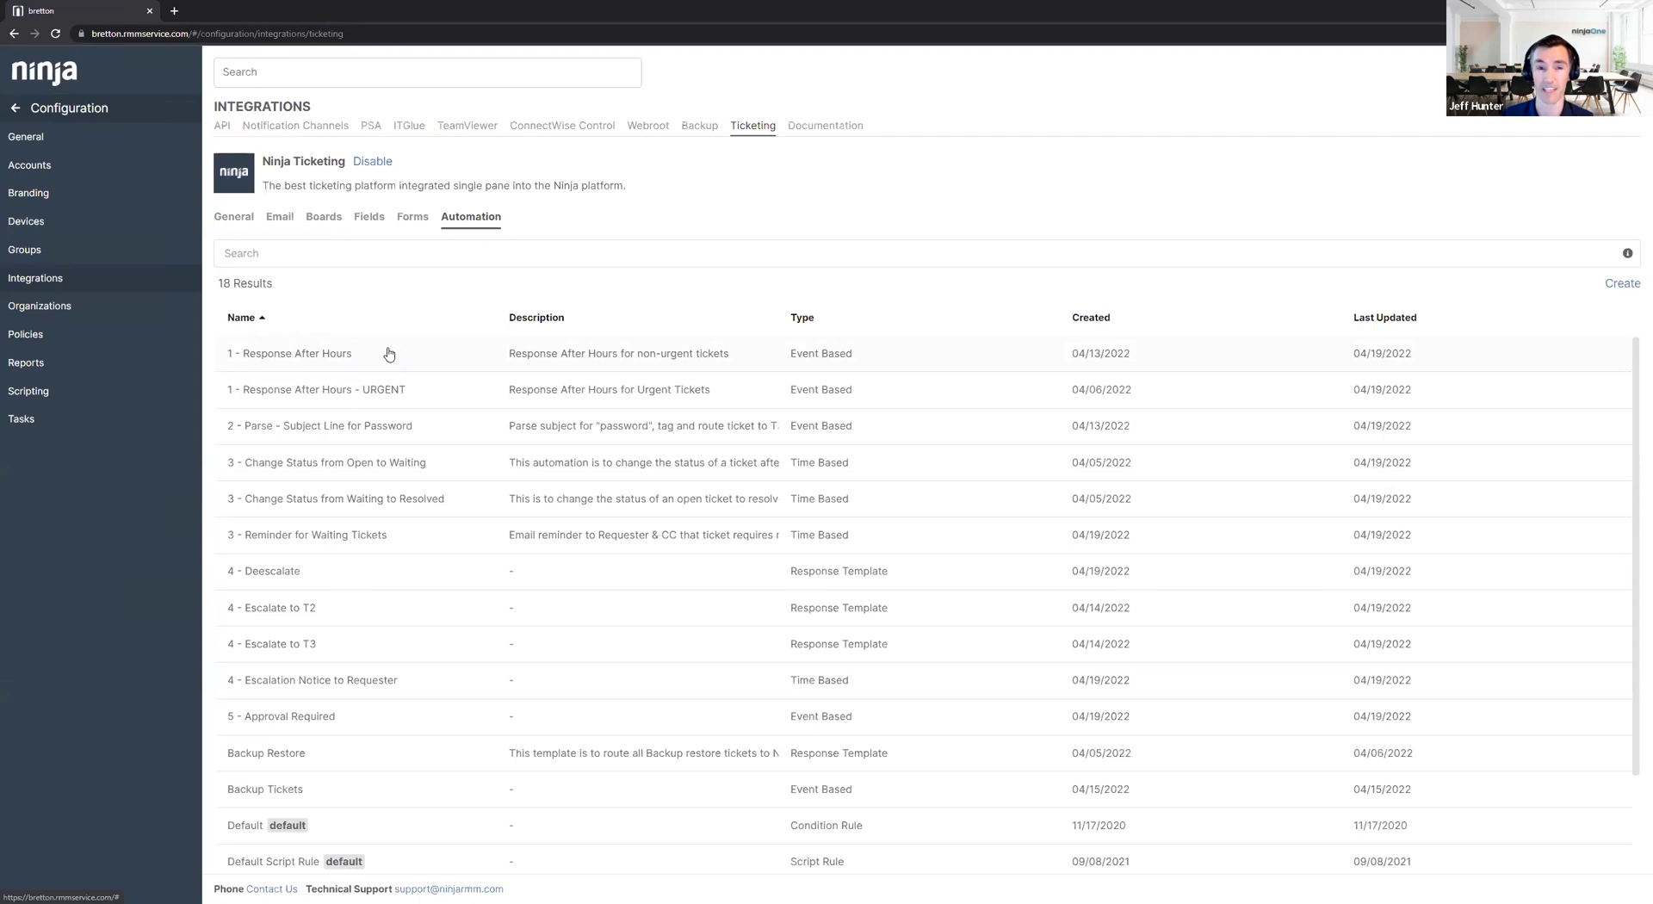
click(242, 217)
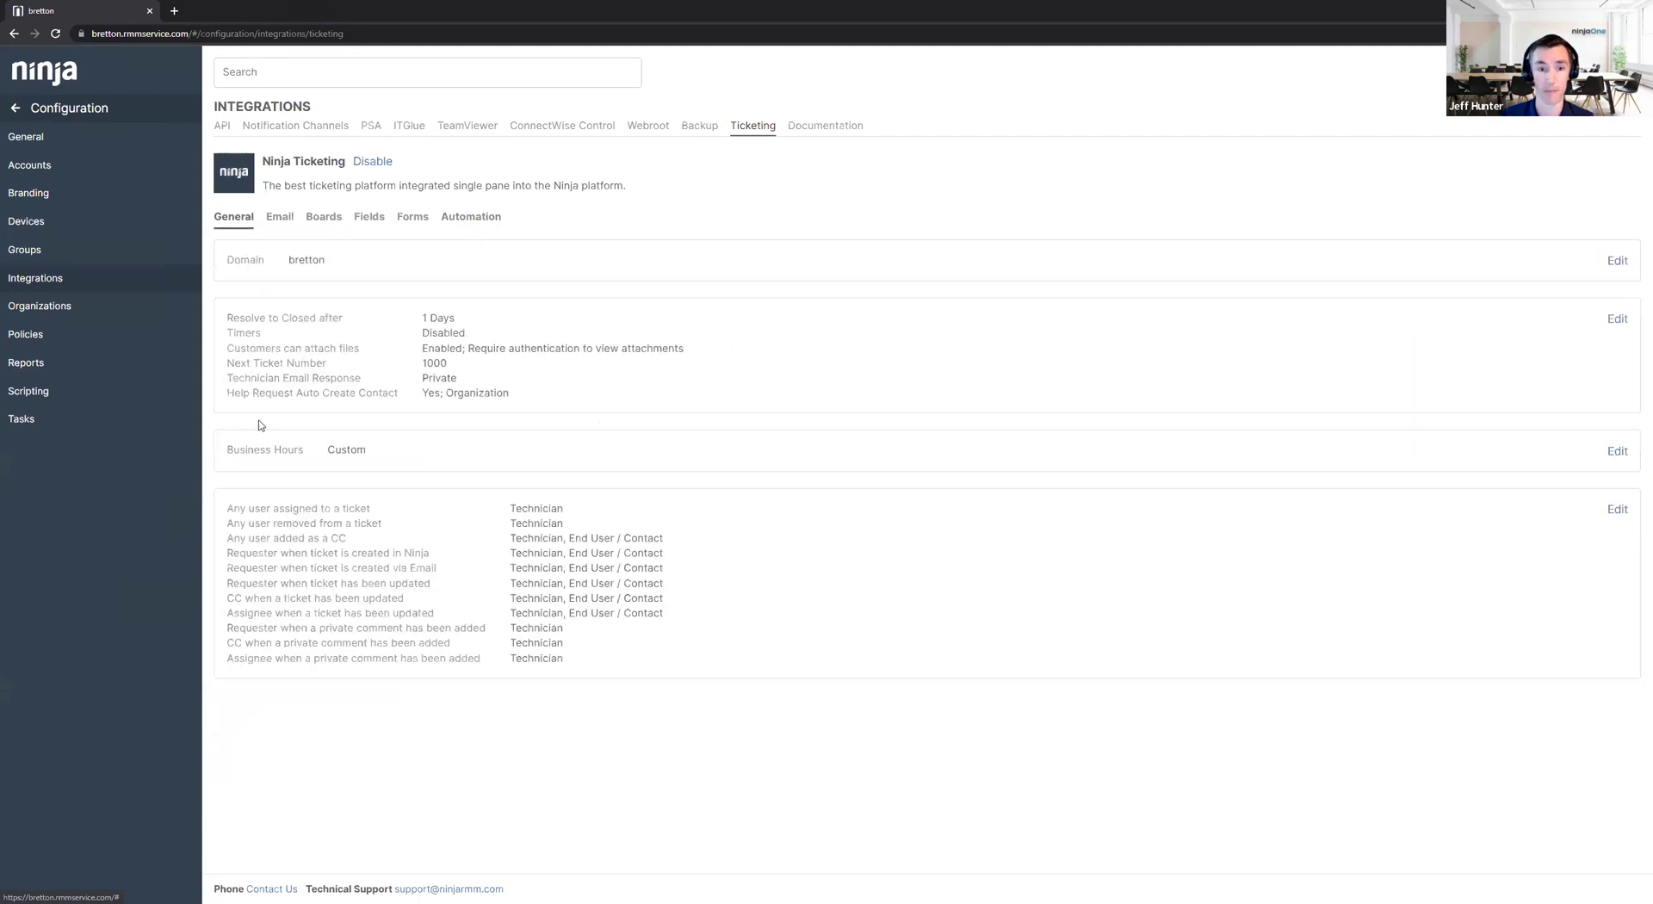
click(1615, 450)
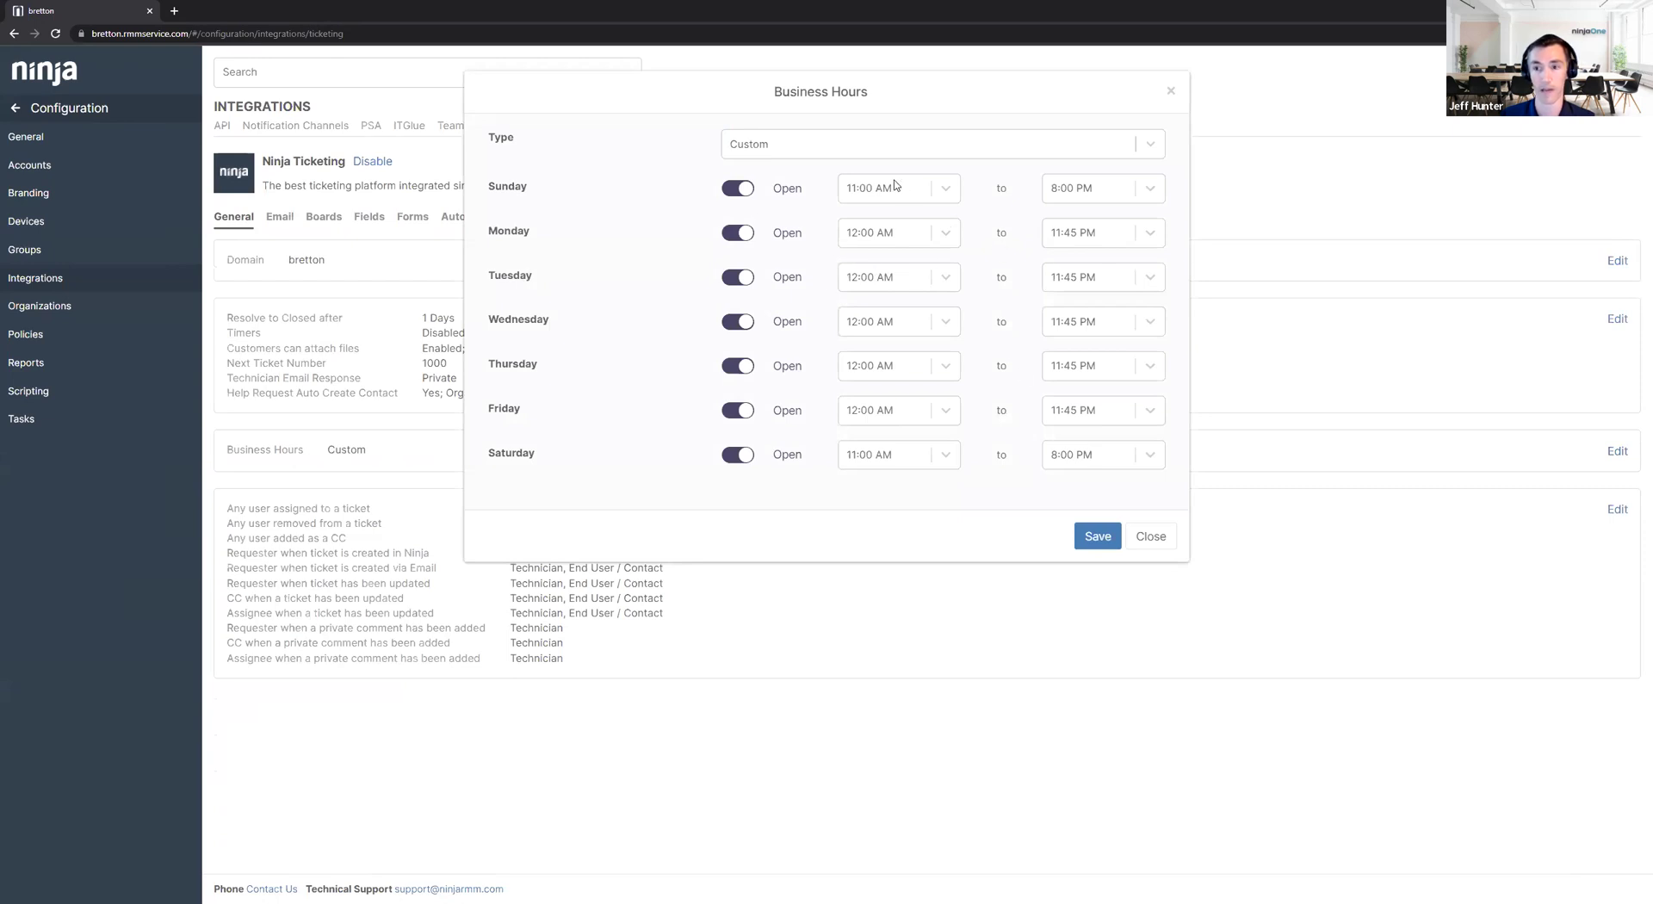
click(1152, 536)
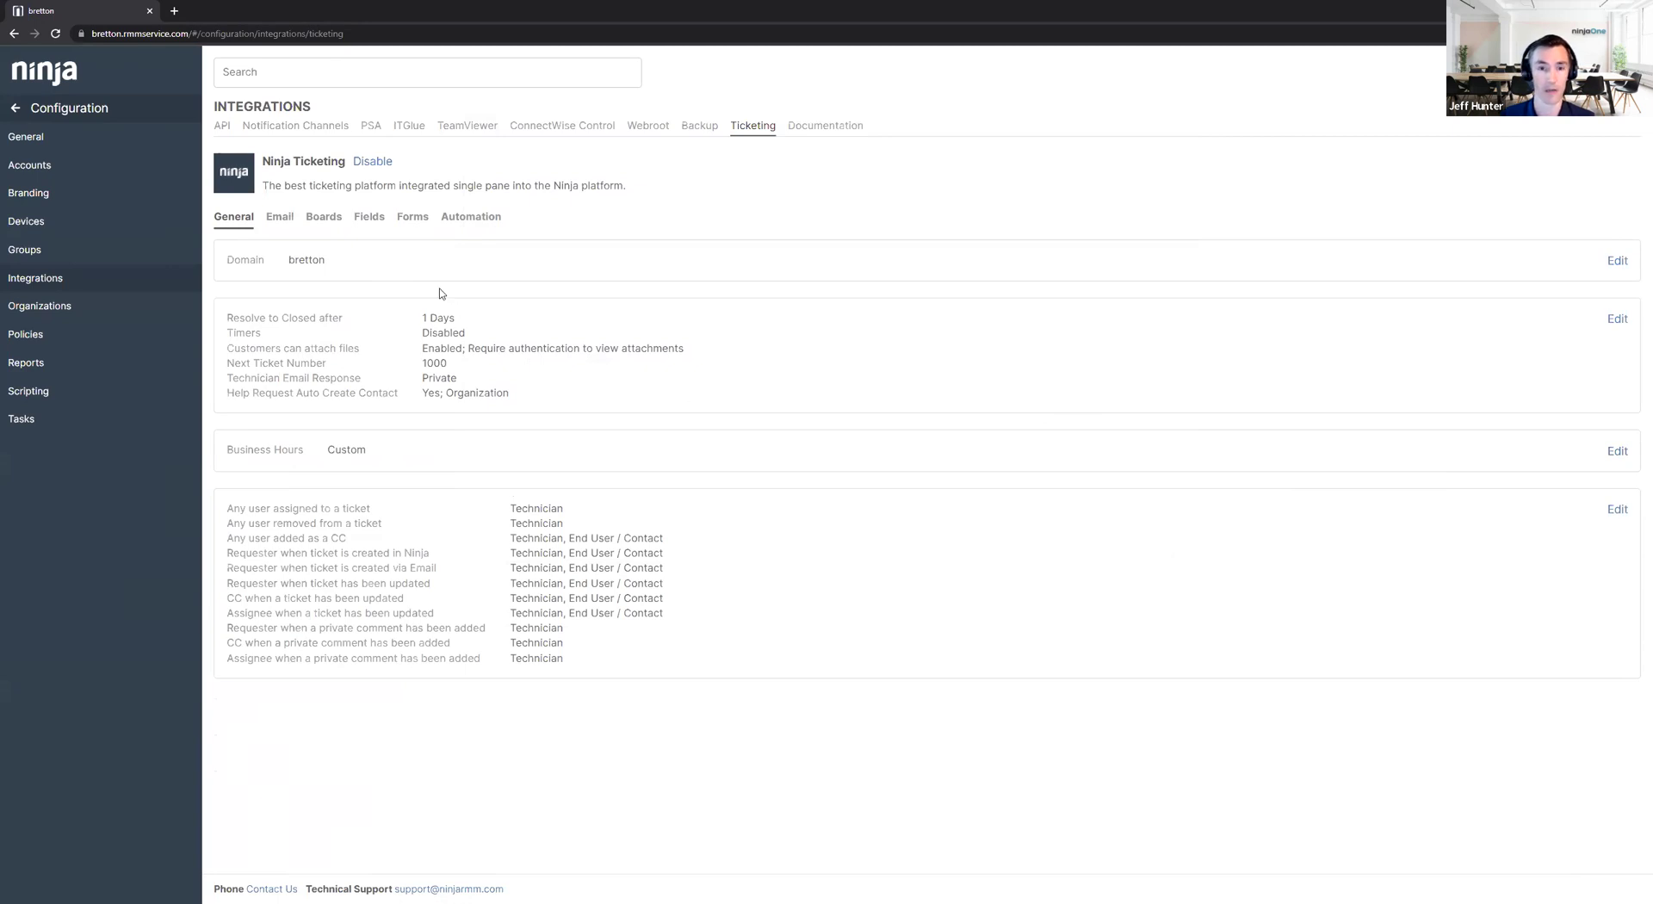
click(473, 219)
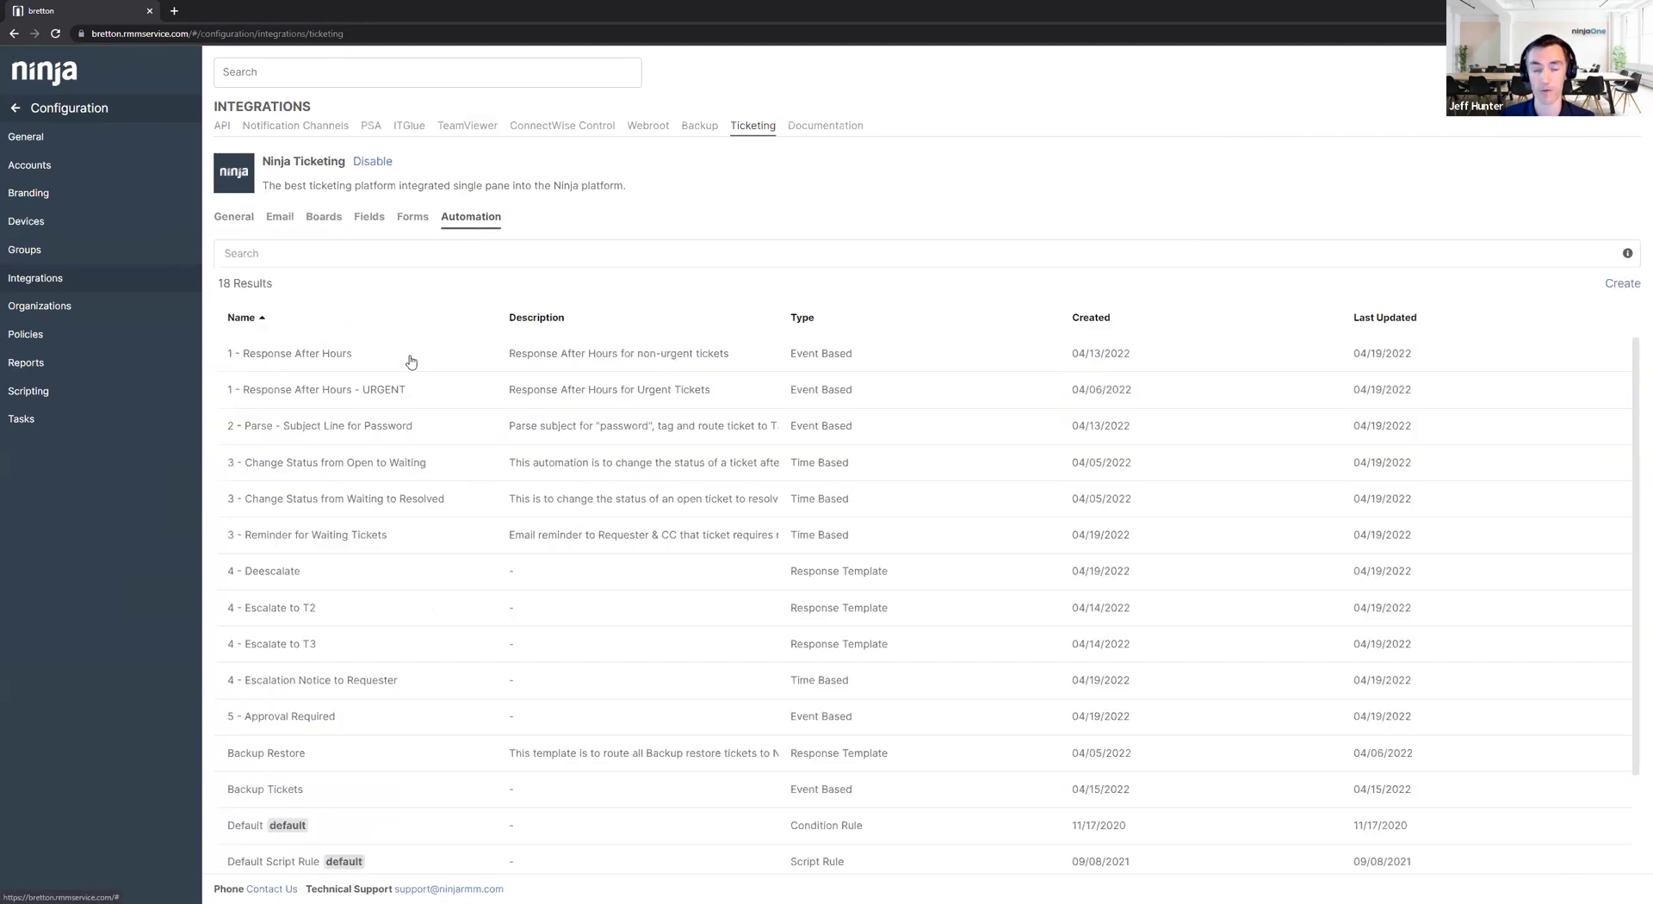
Open '1 - Response After Hours' and edit its Ticket Received email action.
click(385, 366)
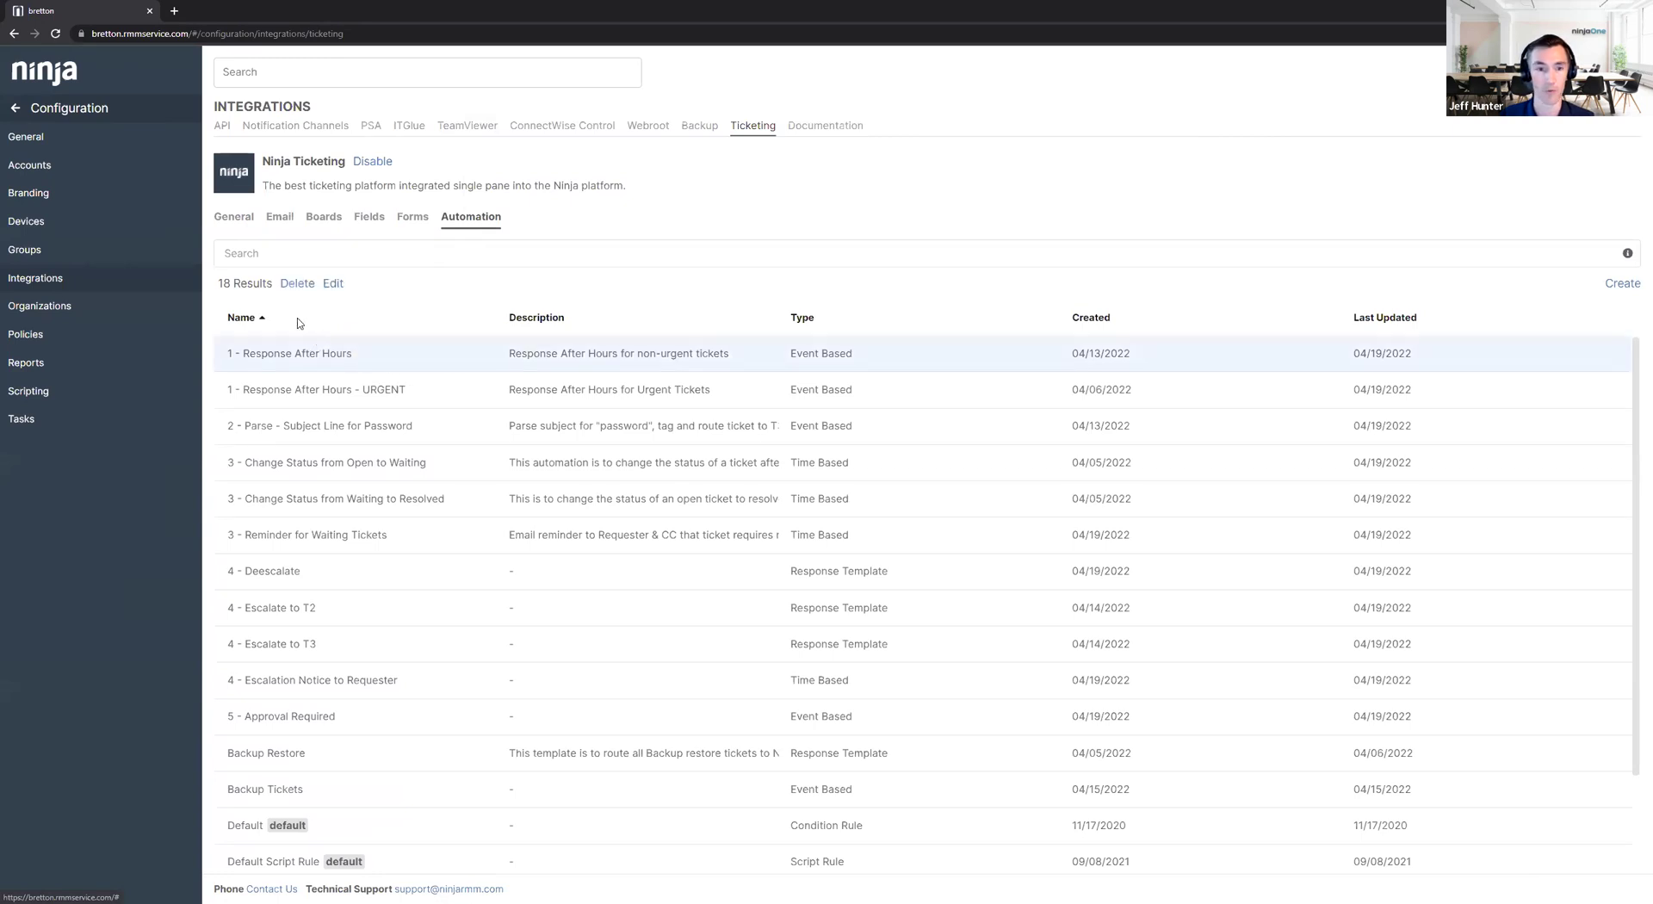
click(333, 284)
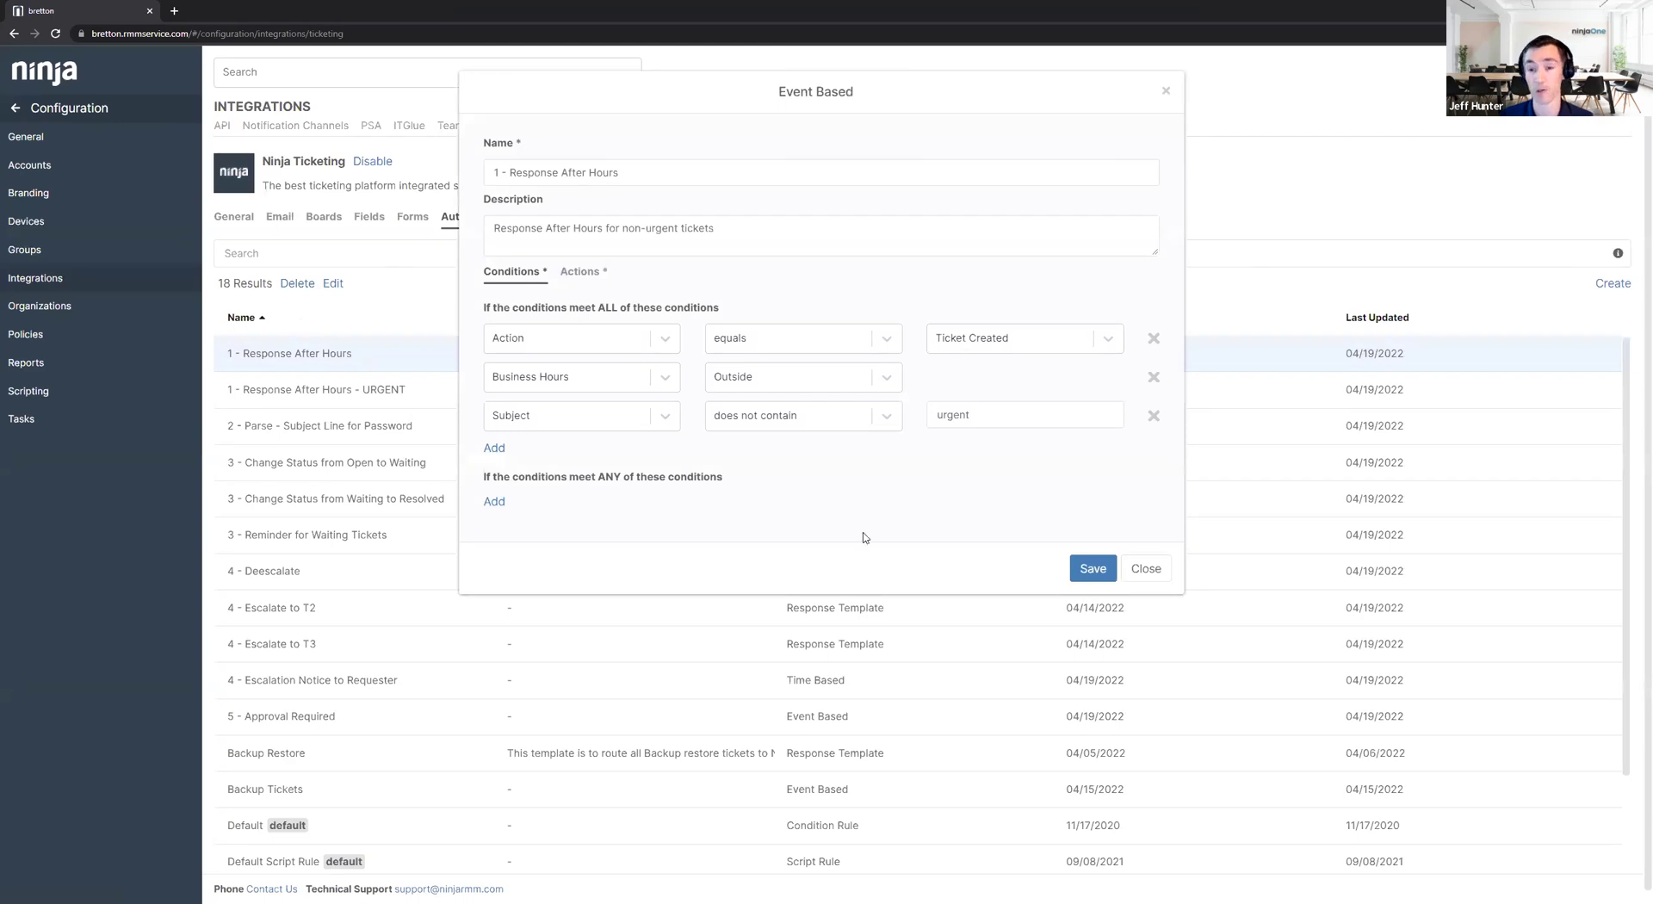
click(581, 271)
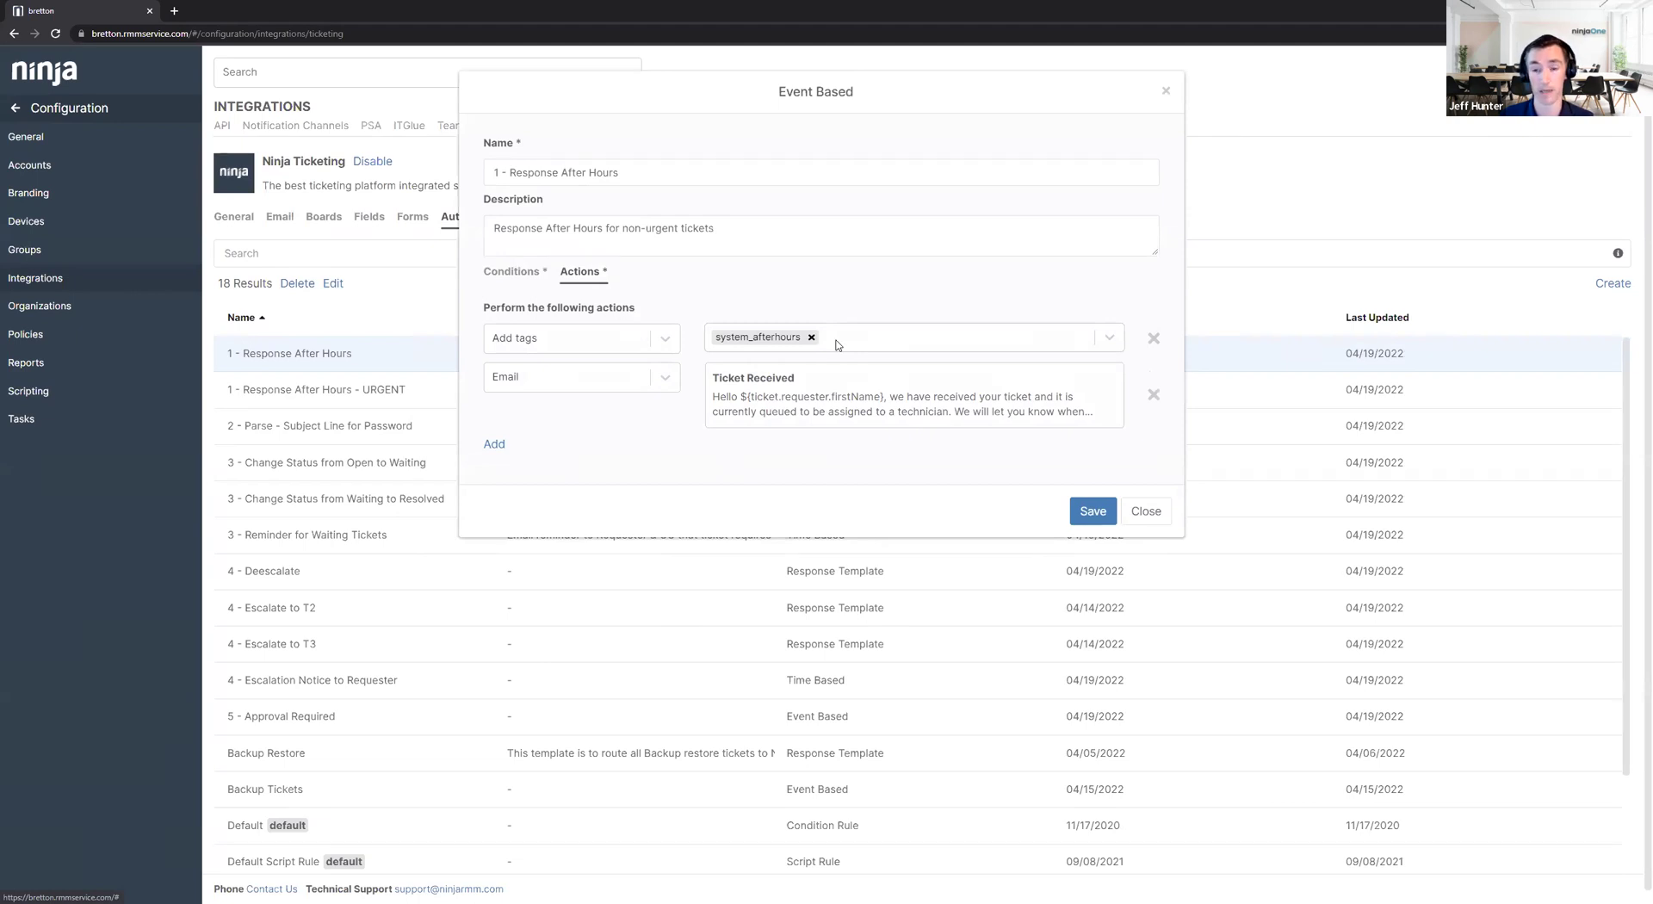
click(816, 383)
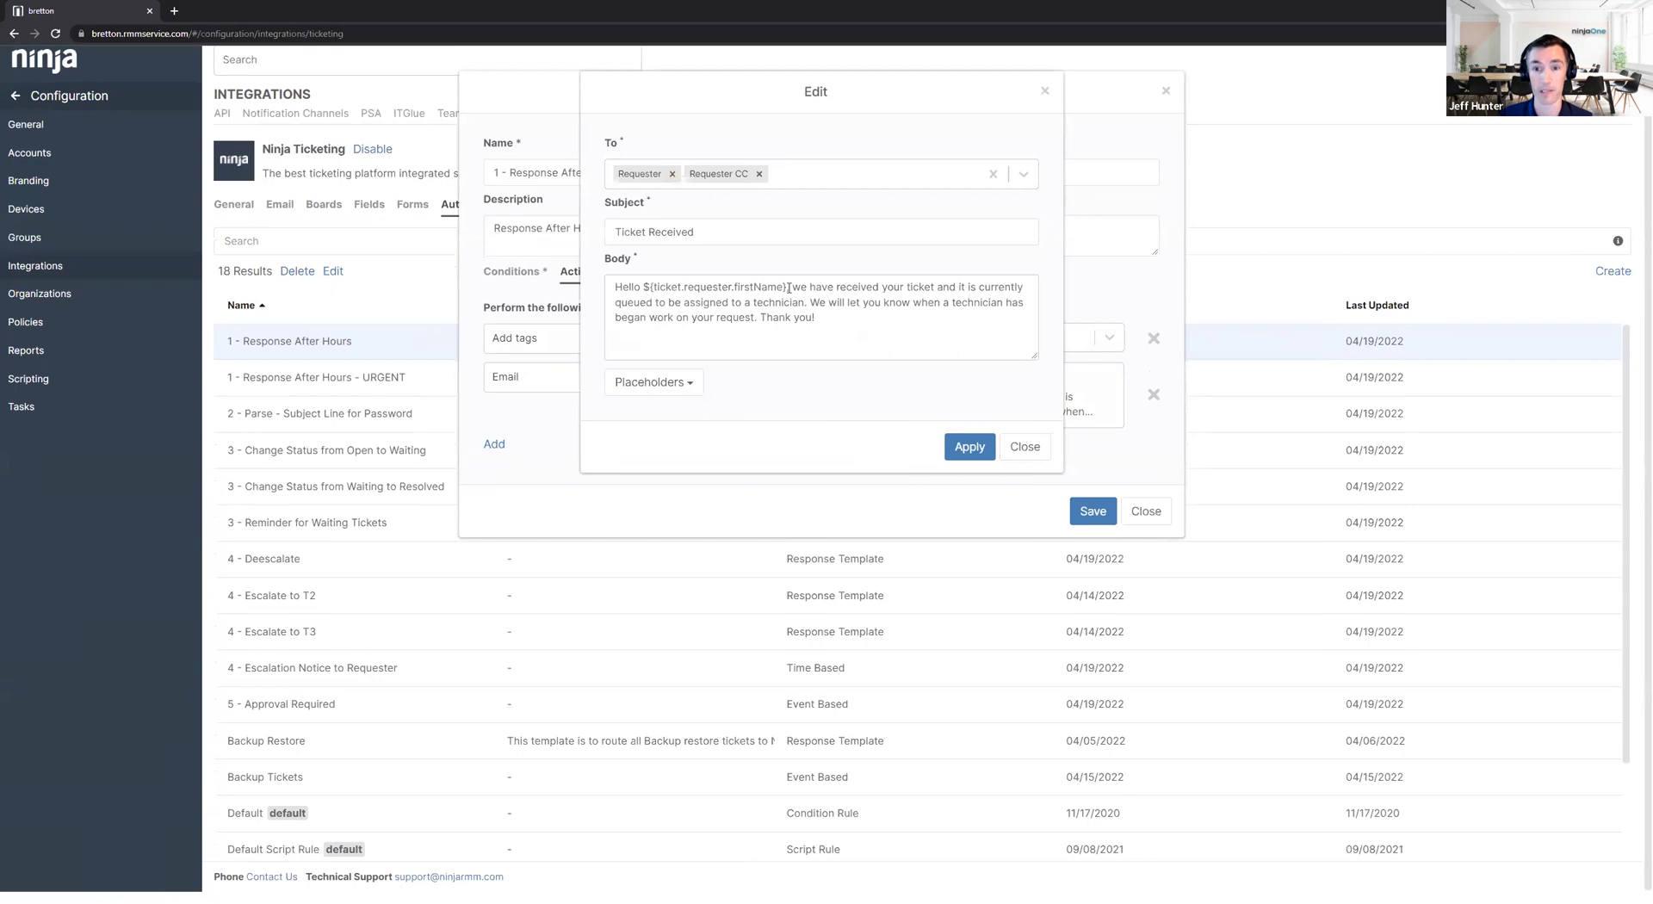
Inspect the first-name placeholder and placeholder list, then close and view the rule's conditions.
drag(788, 287, 641, 282)
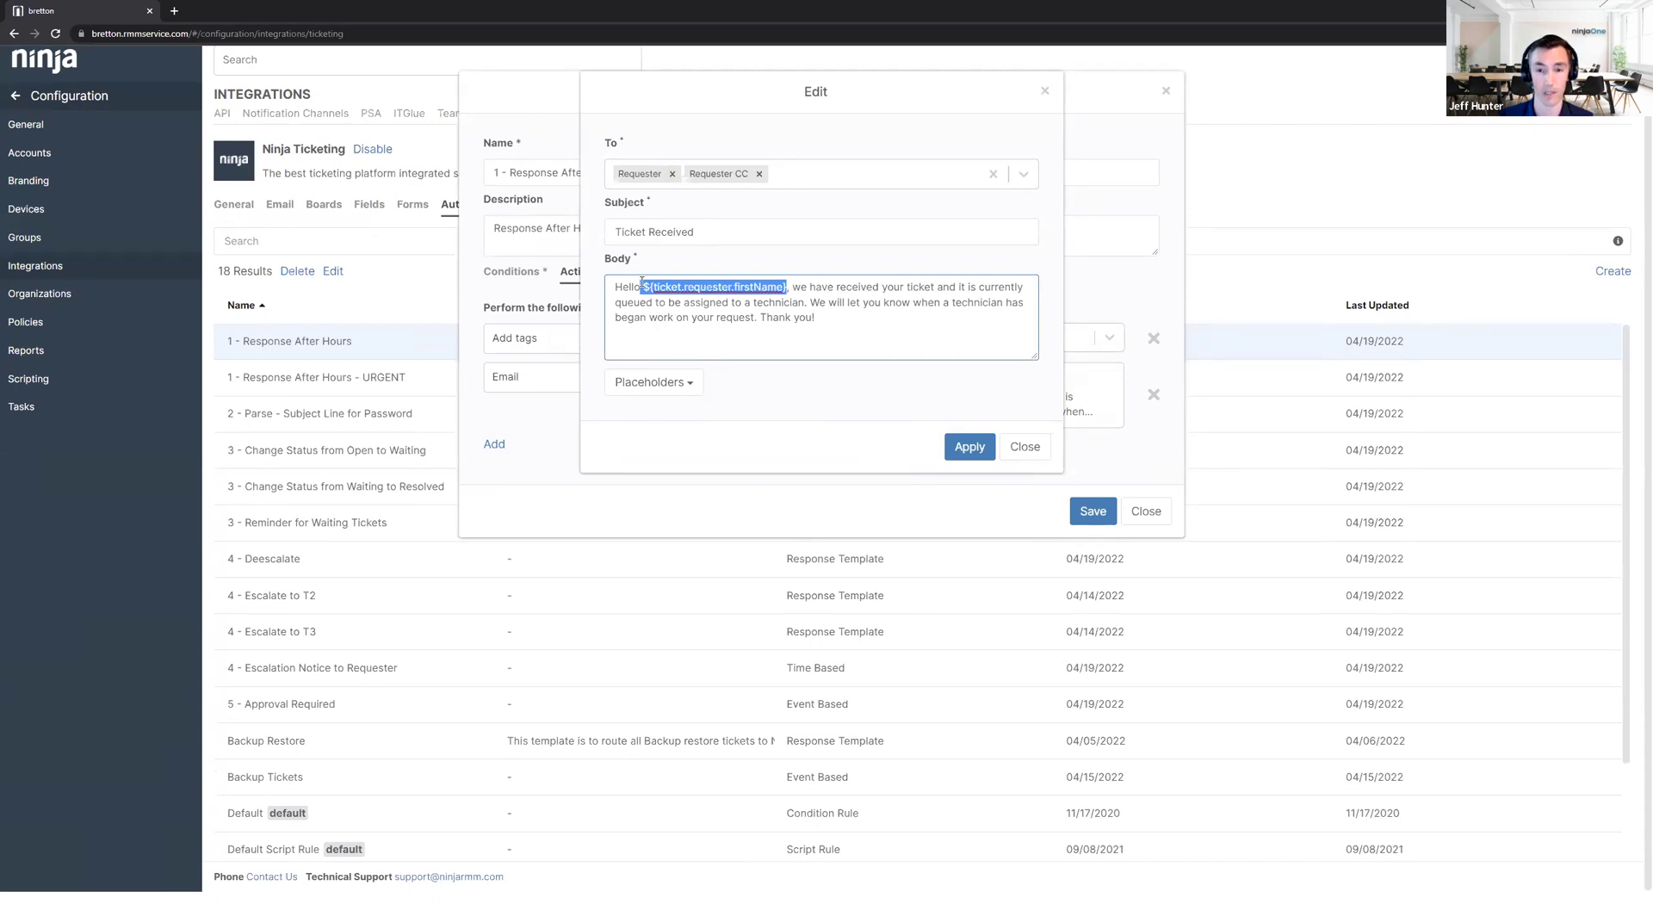
click(653, 382)
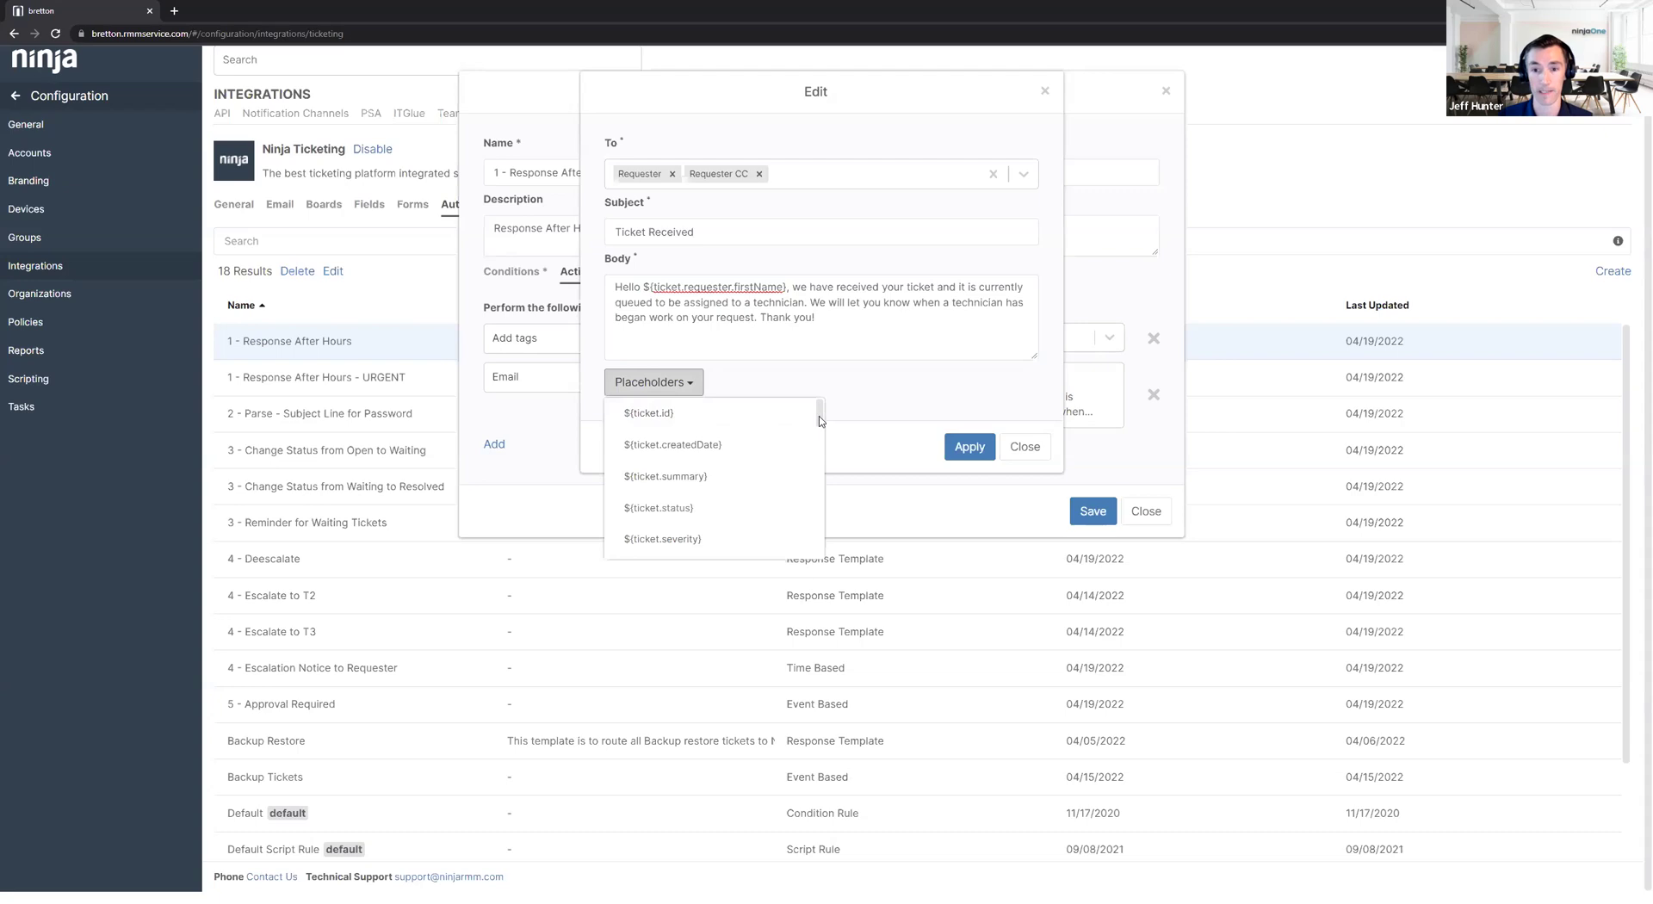
scroll(819, 420, up, 1)
scroll(820, 420, down, 2)
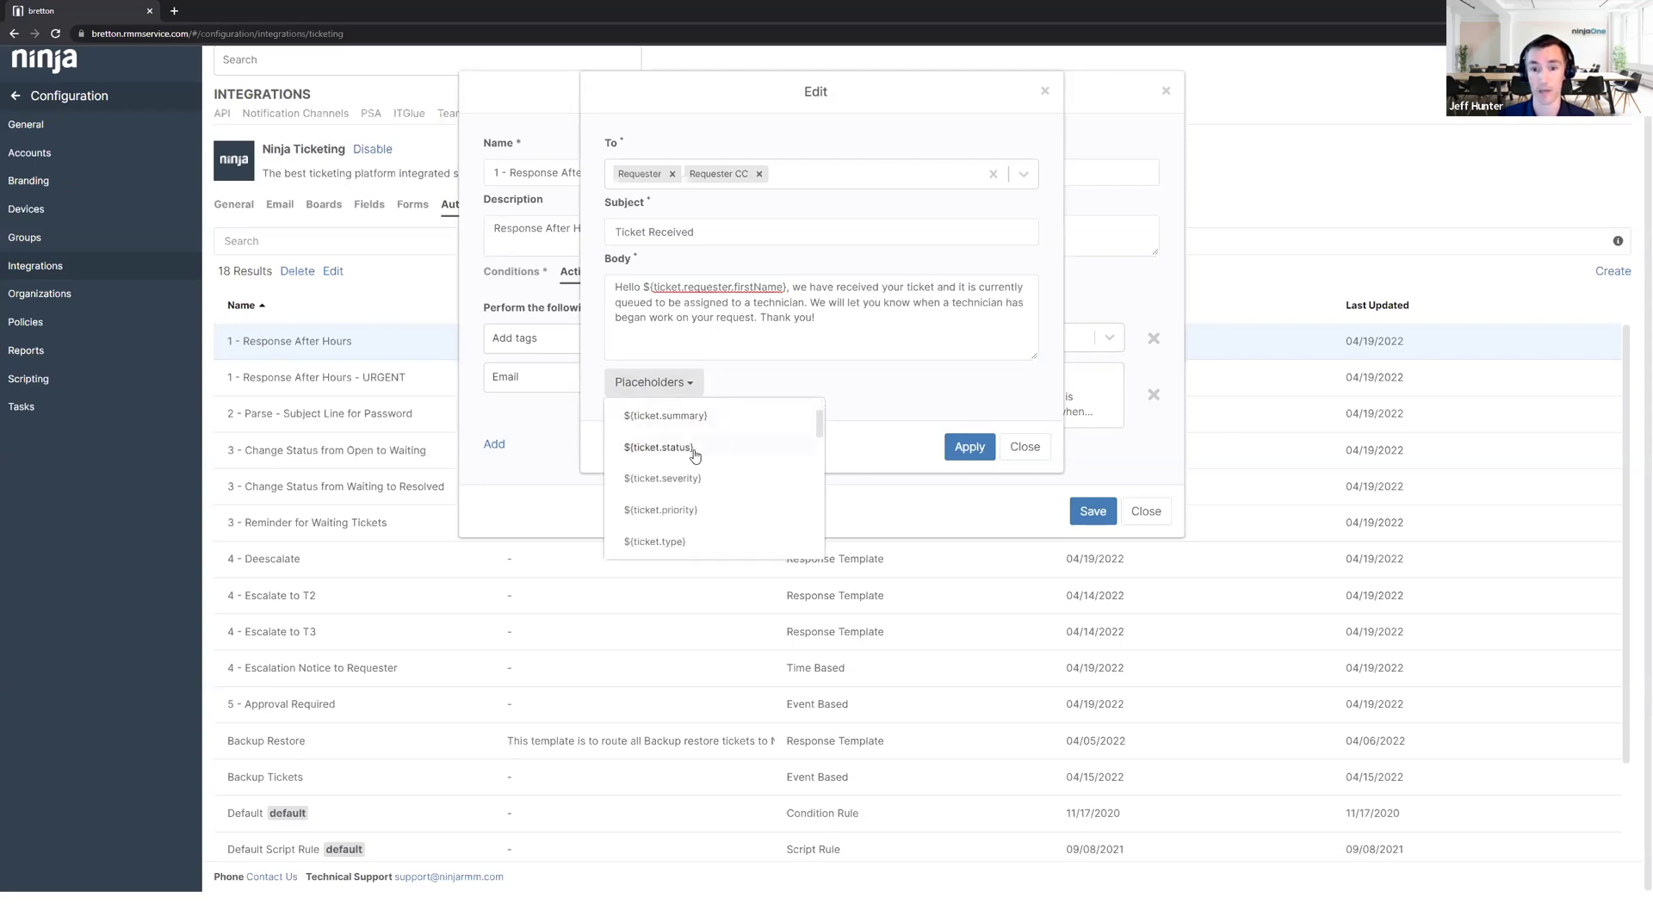
drag(817, 449, 818, 478)
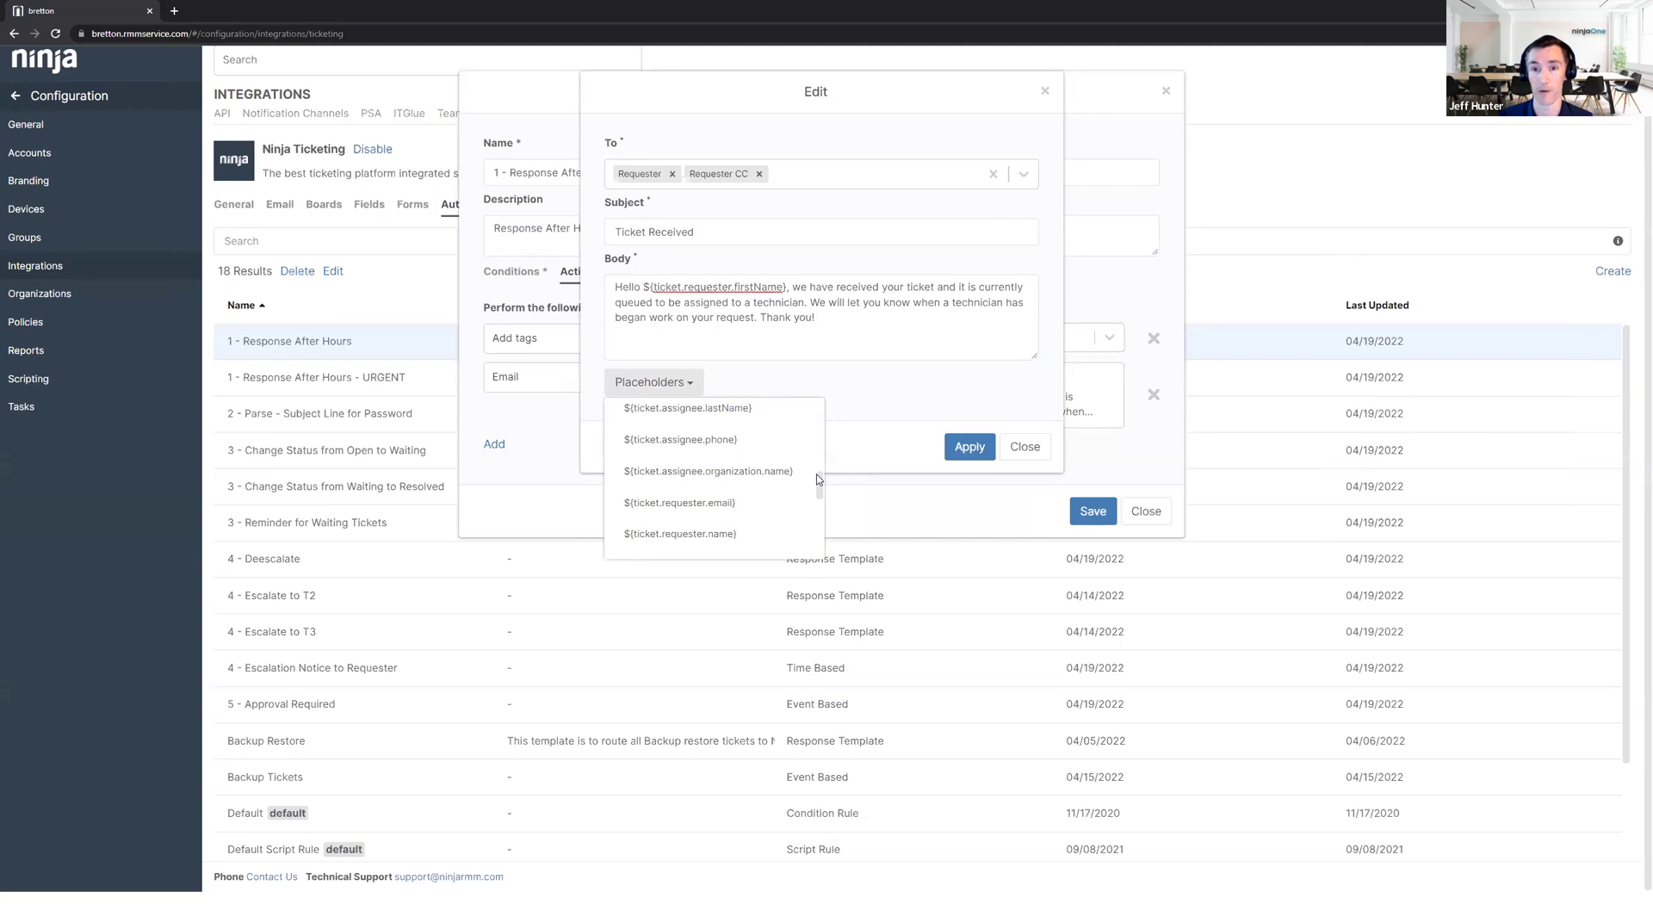
click(1026, 448)
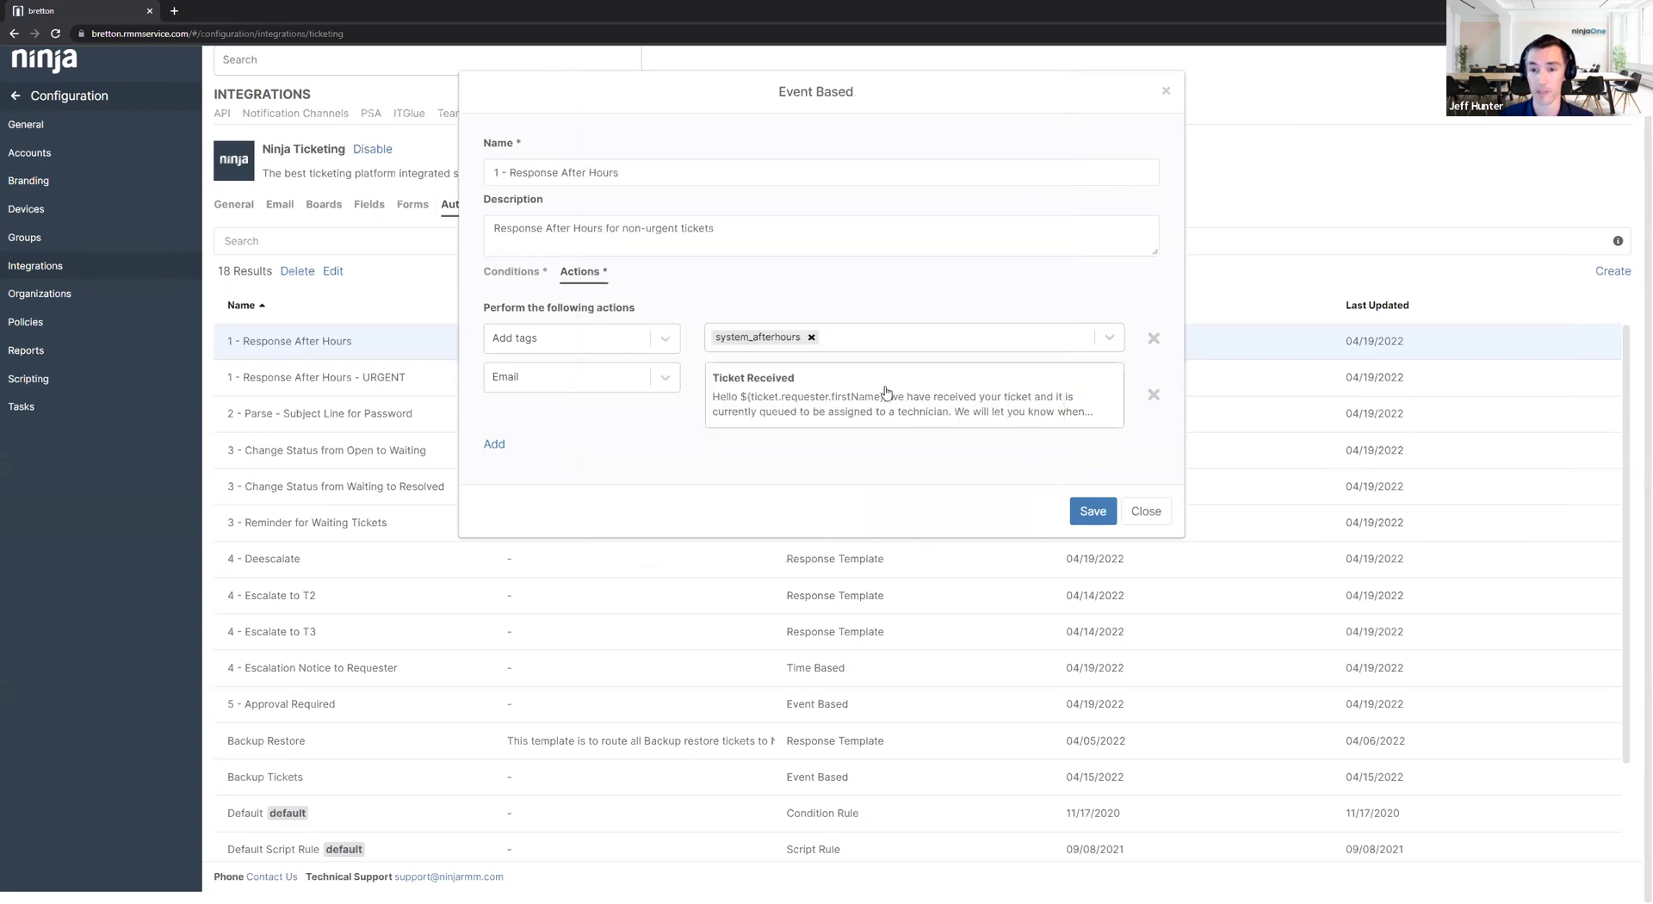
click(513, 272)
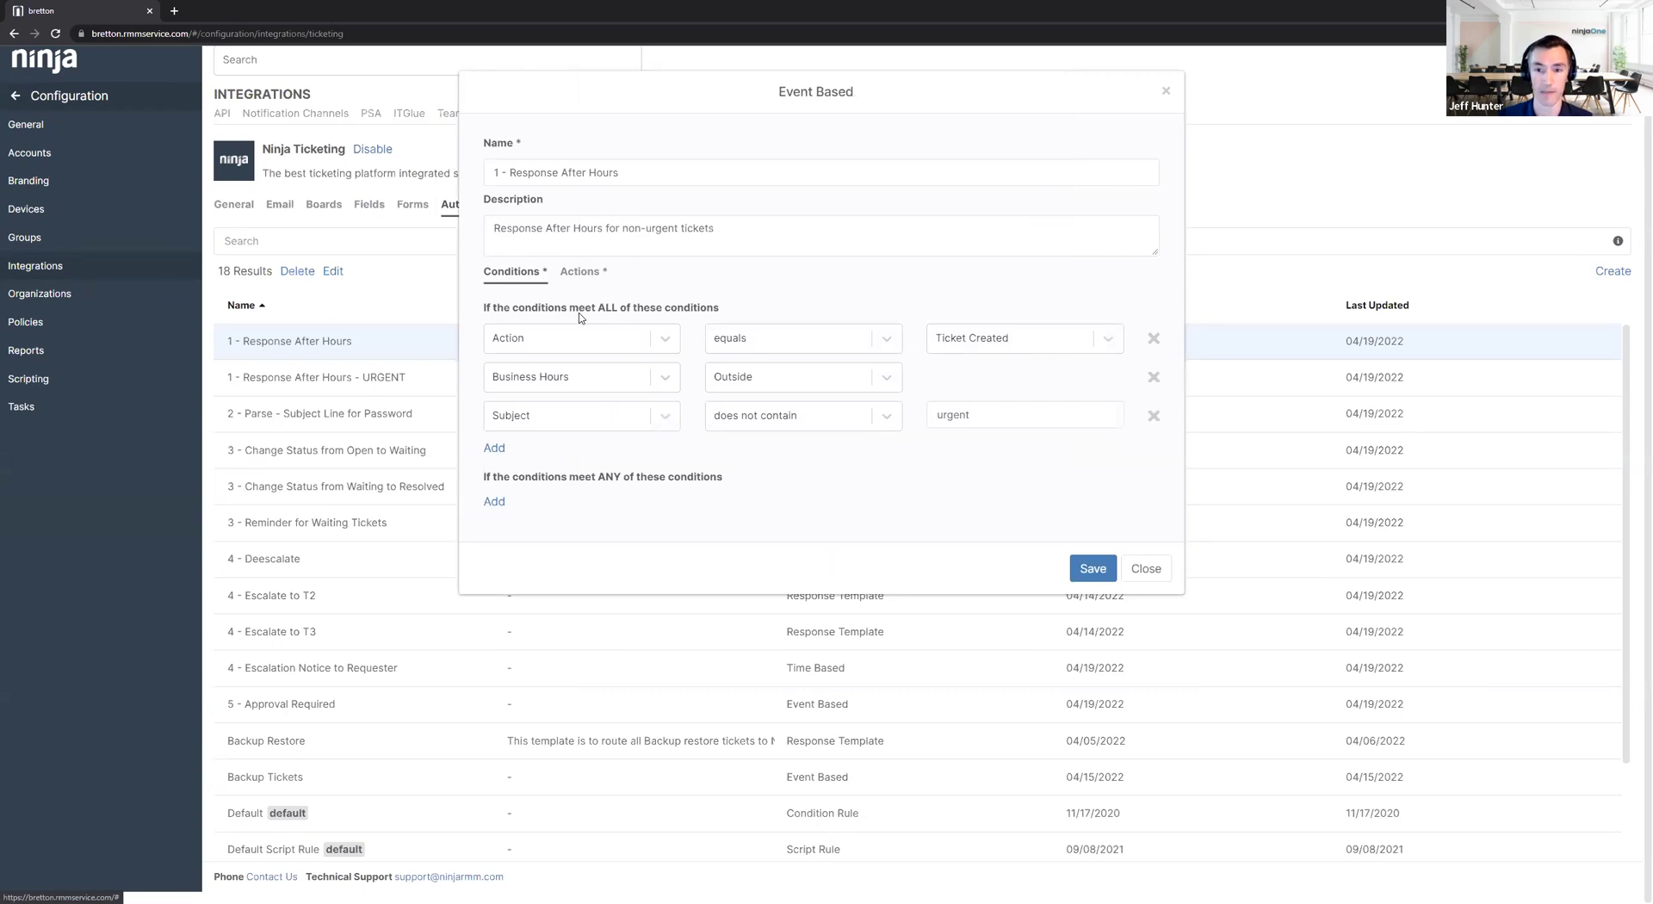
In the URGENT automation, add a condition requiring tickets outside business hours.
click(1147, 572)
click(373, 394)
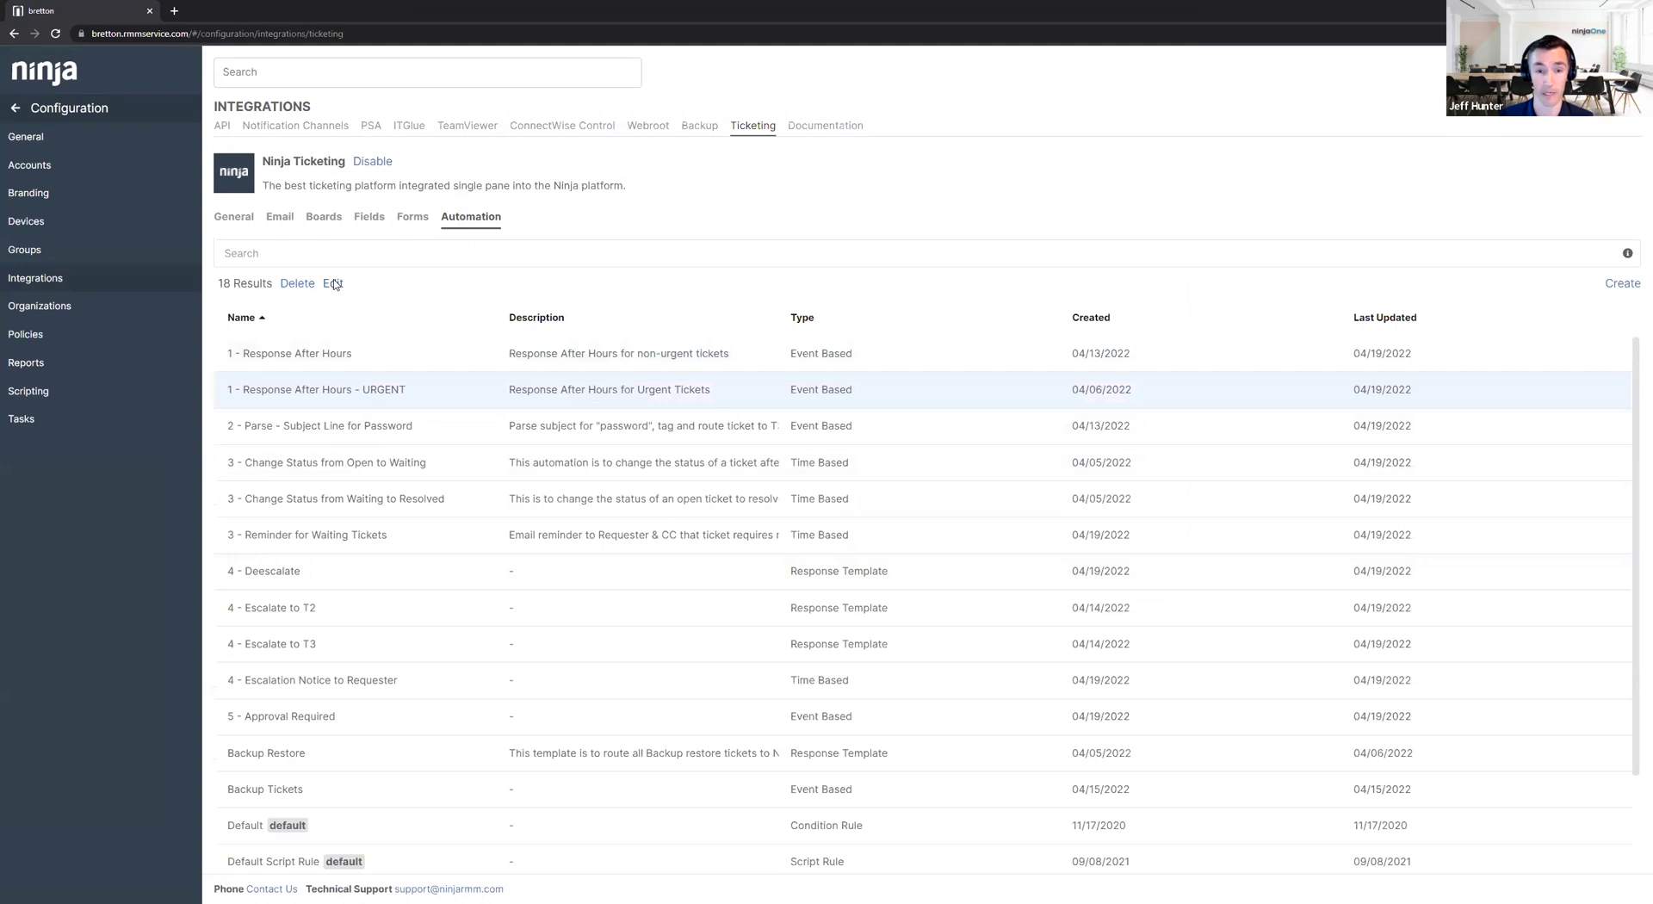
click(334, 284)
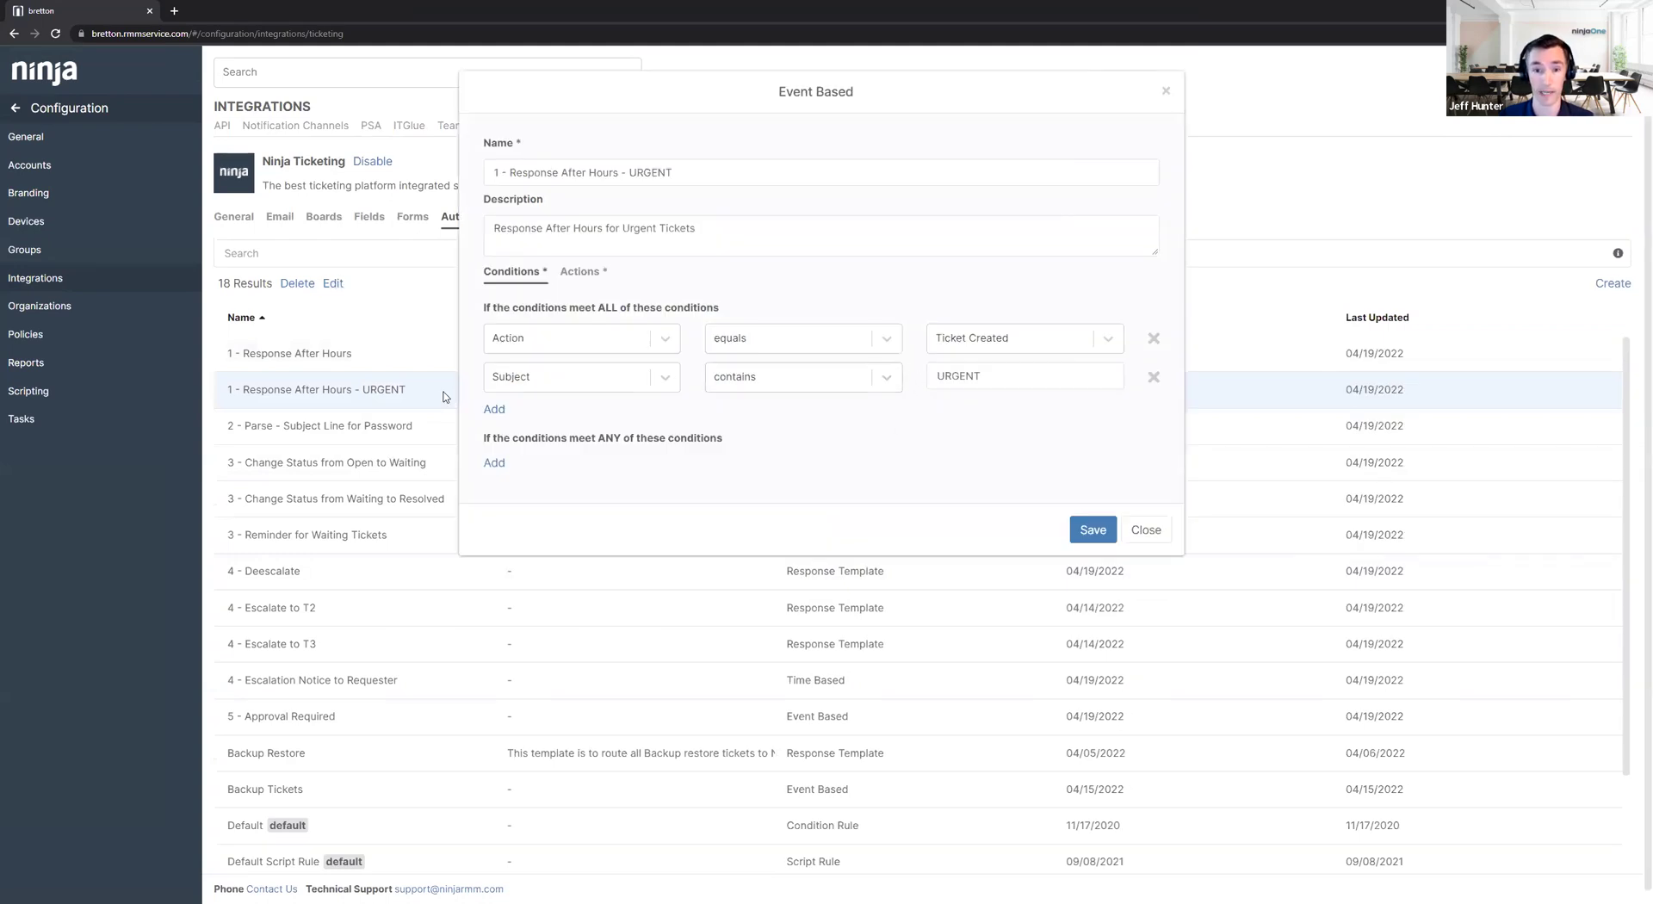
click(494, 409)
click(549, 482)
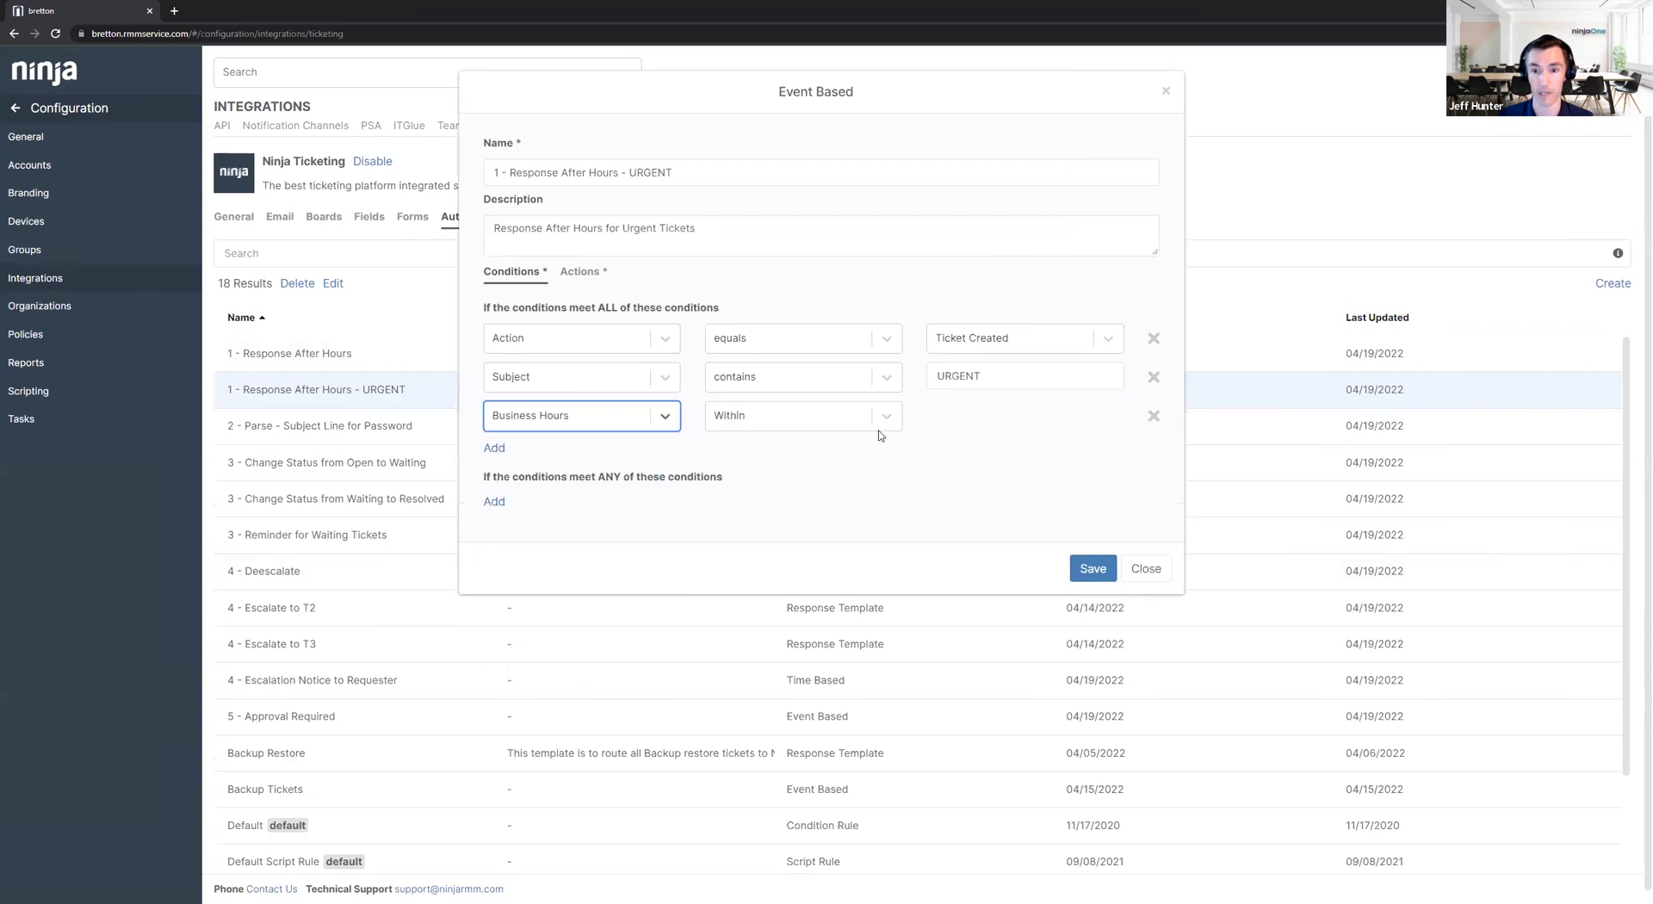
click(879, 423)
click(825, 482)
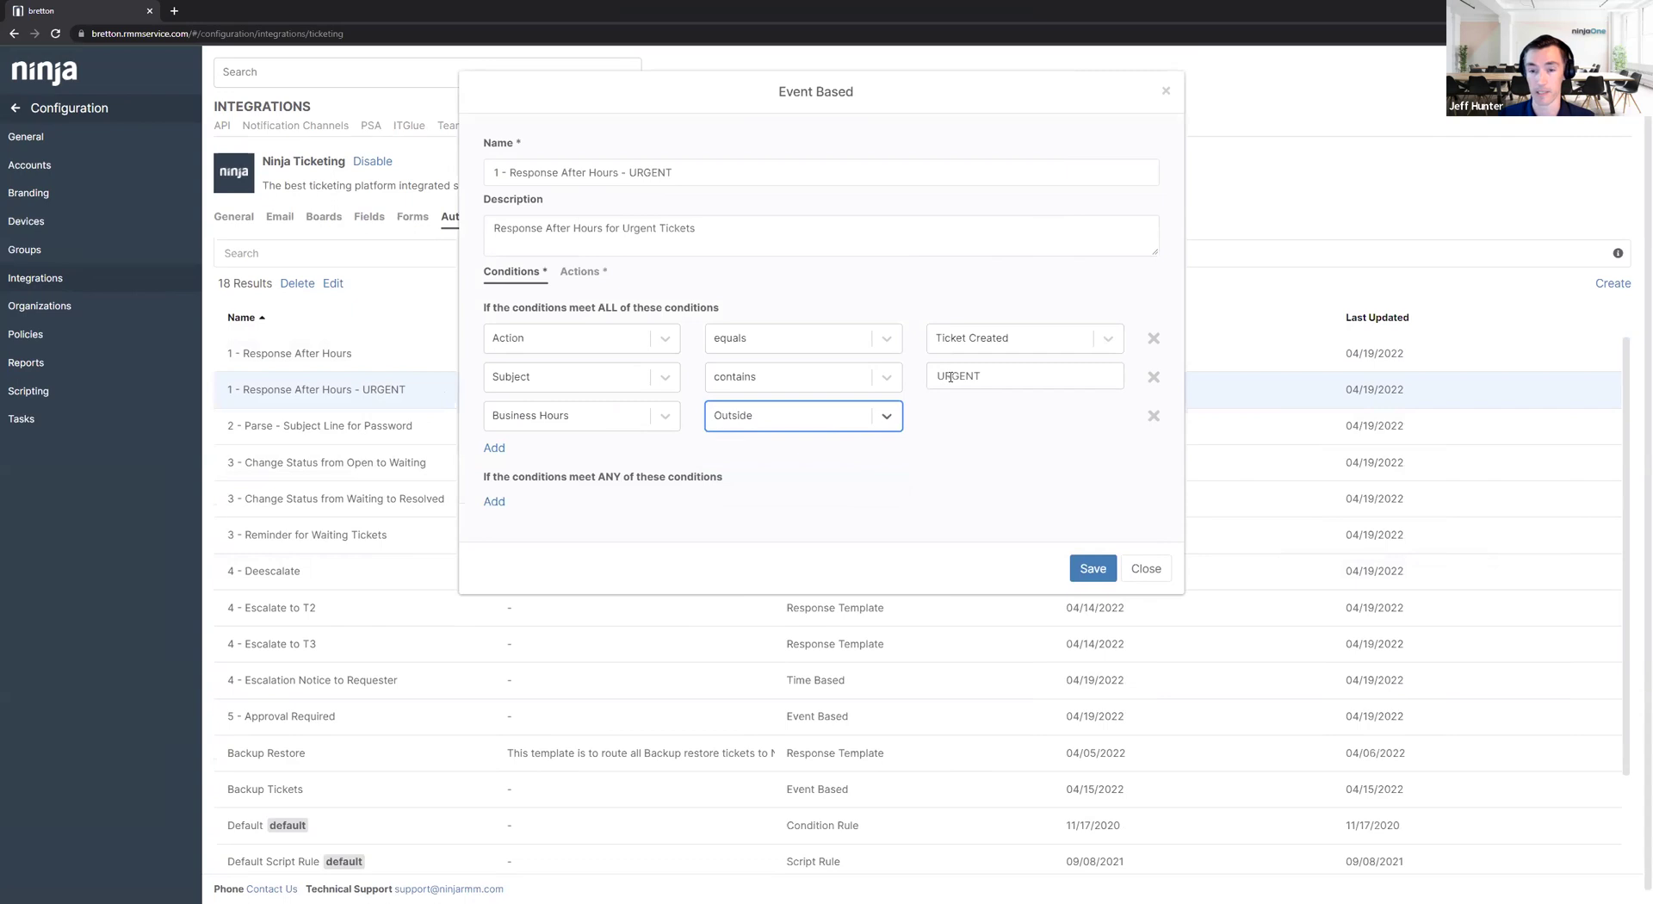
Add a Send Notification email action using the Ticketing - After Hours Email template.
click(579, 271)
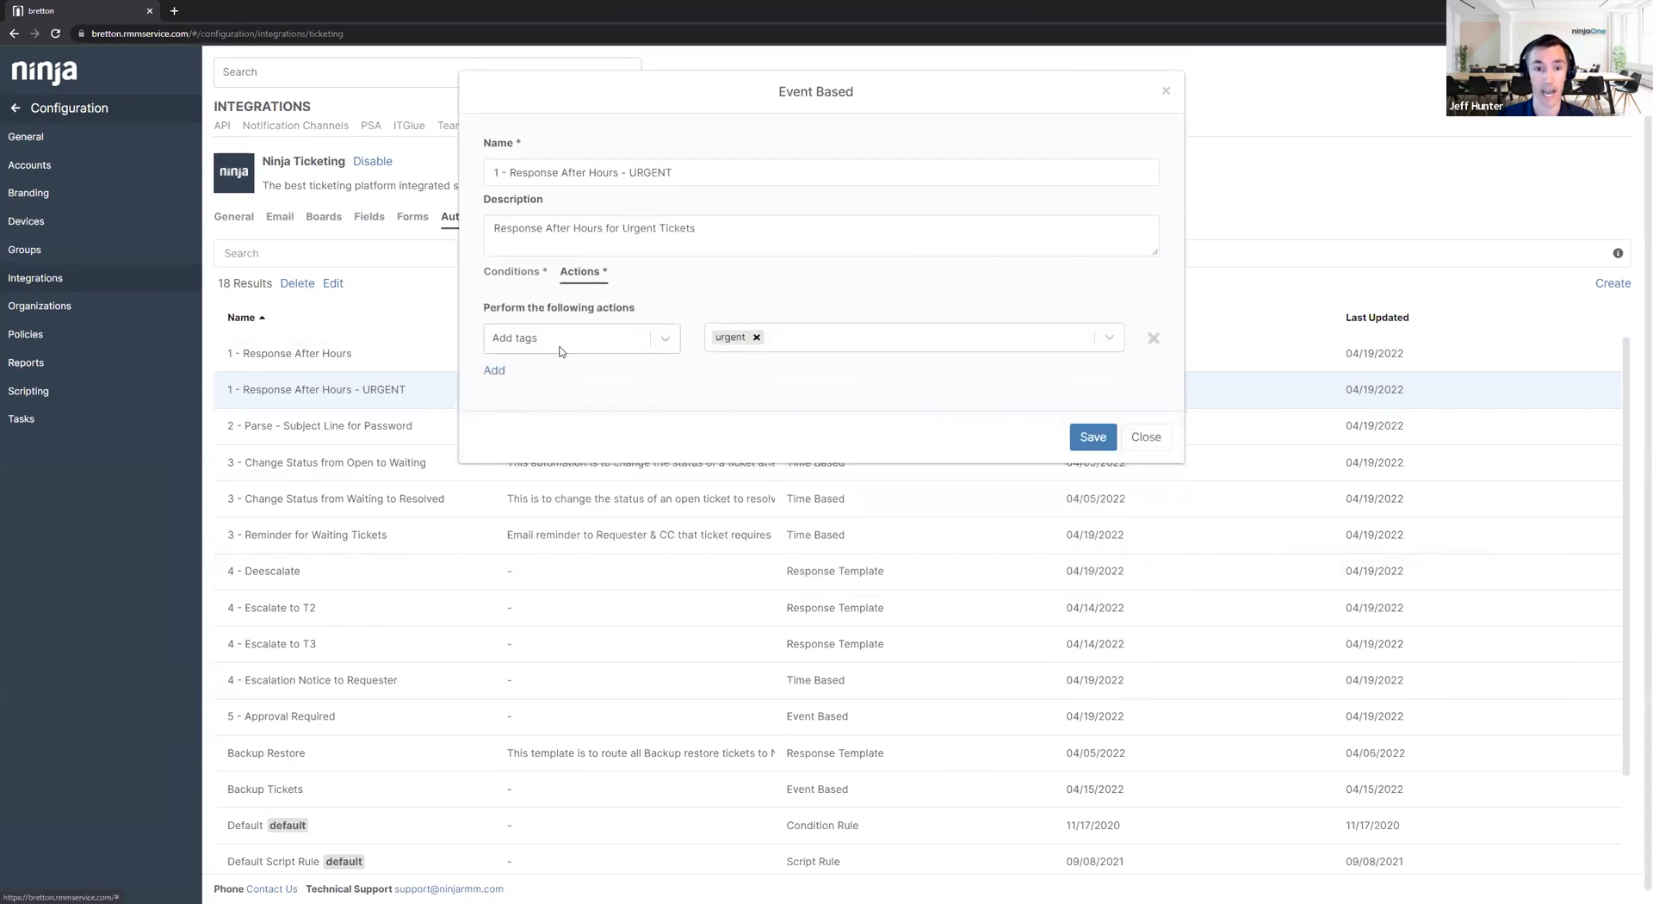
click(500, 372)
click(532, 378)
scroll(556, 551, down, 1)
click(558, 594)
click(770, 376)
click(1085, 377)
click(989, 444)
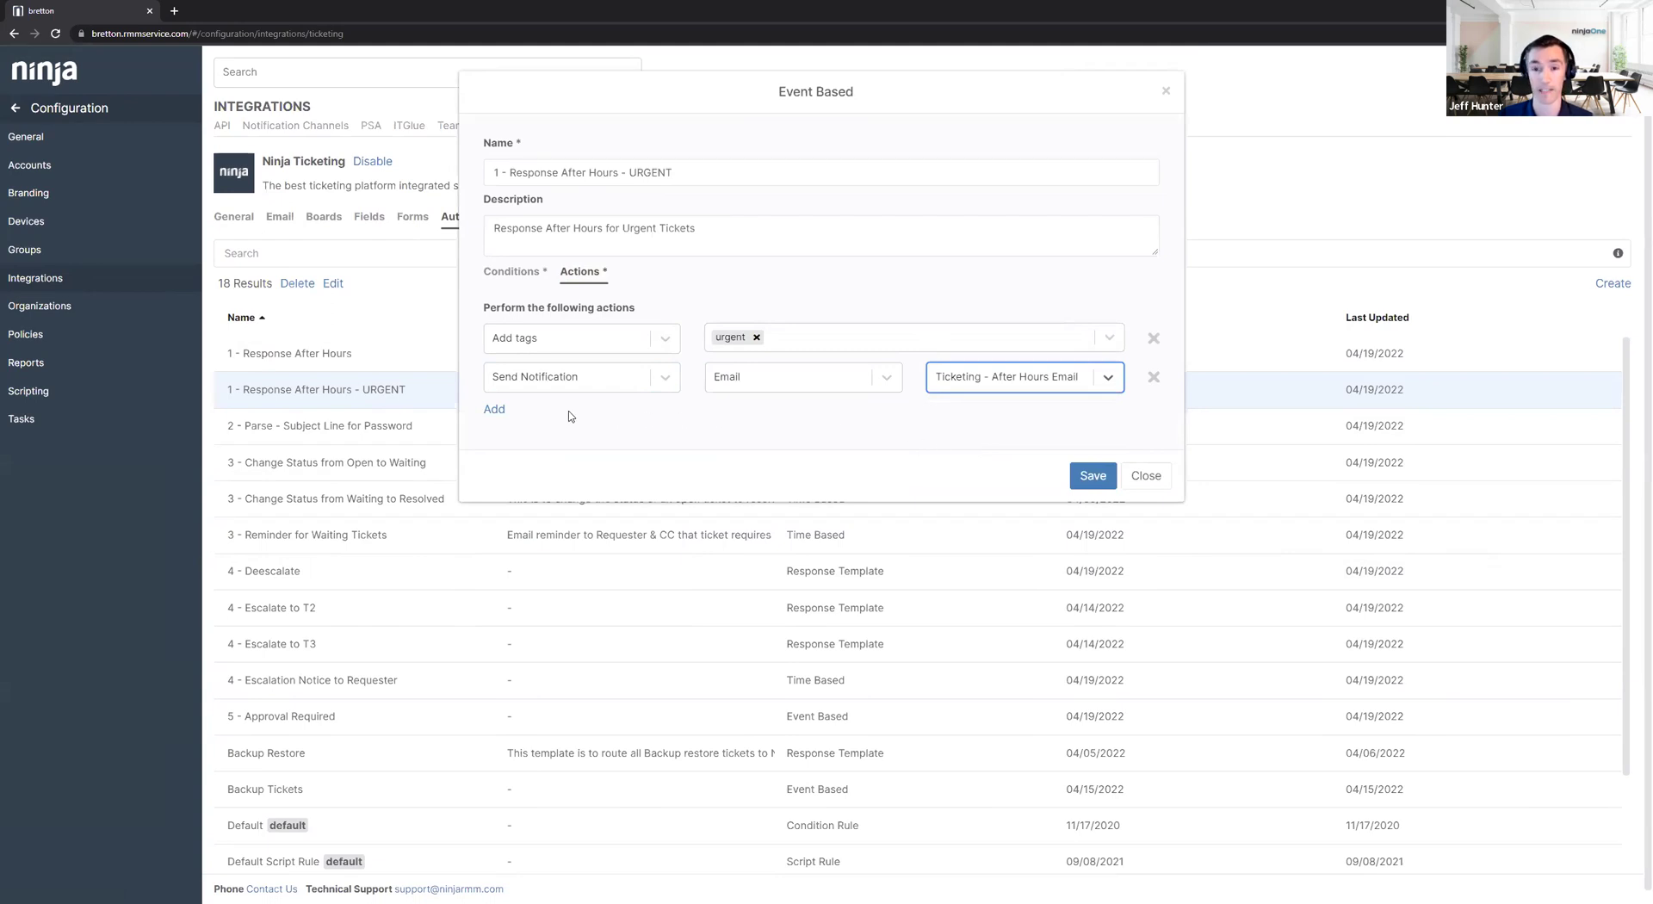
Remove the extra empty action row and save the URGENT automation.
click(496, 409)
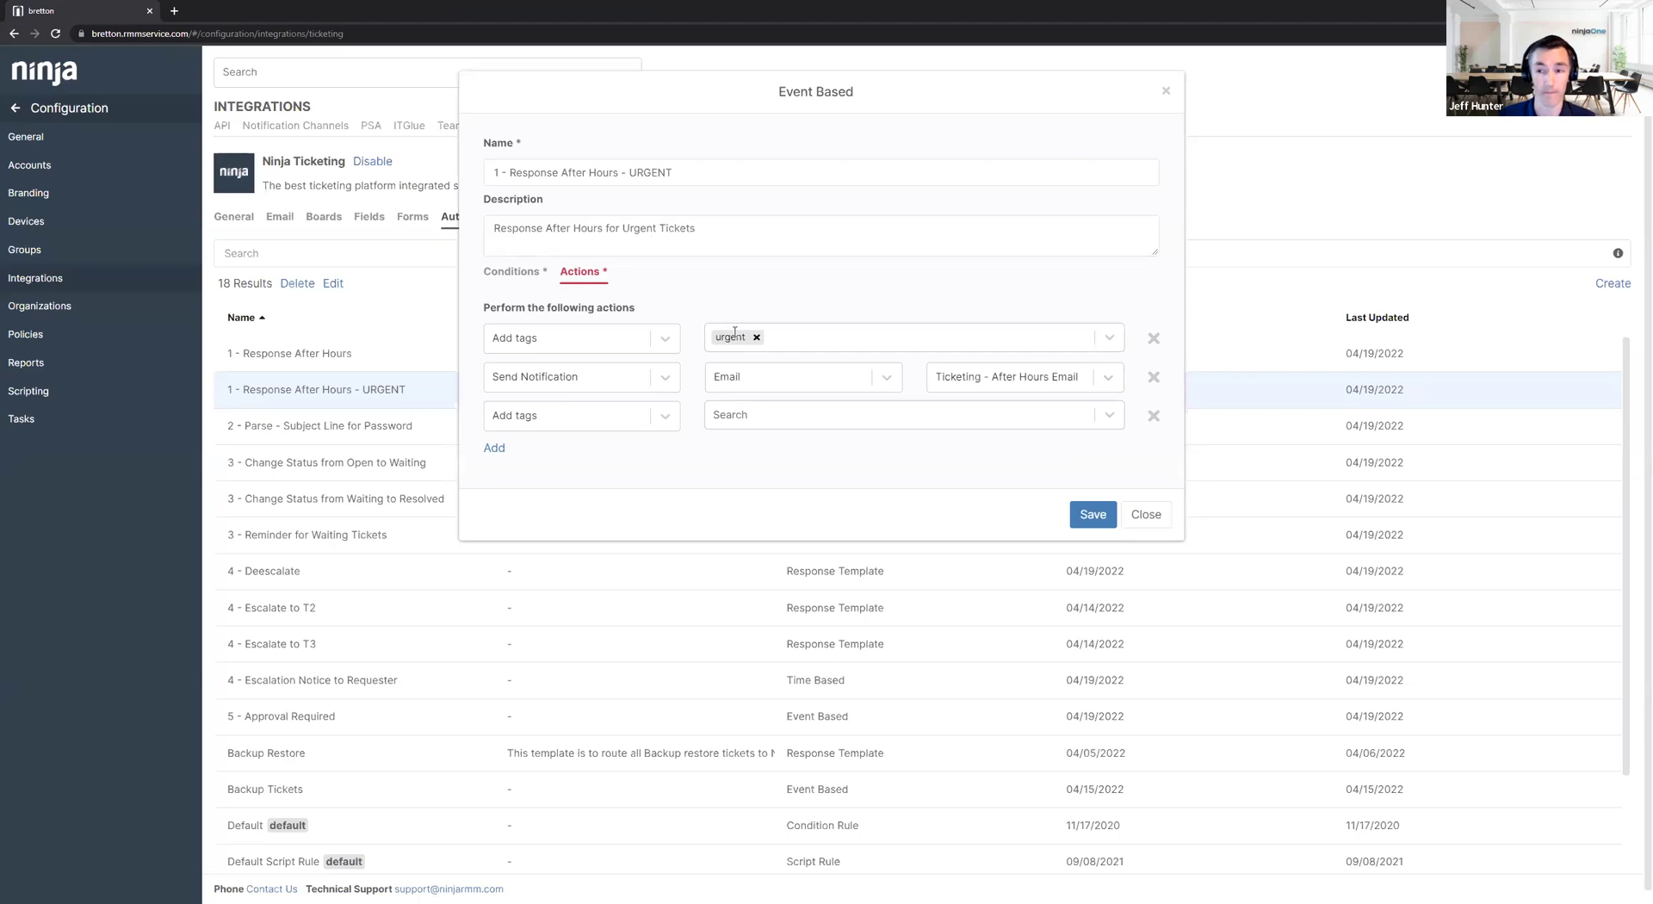
click(1150, 515)
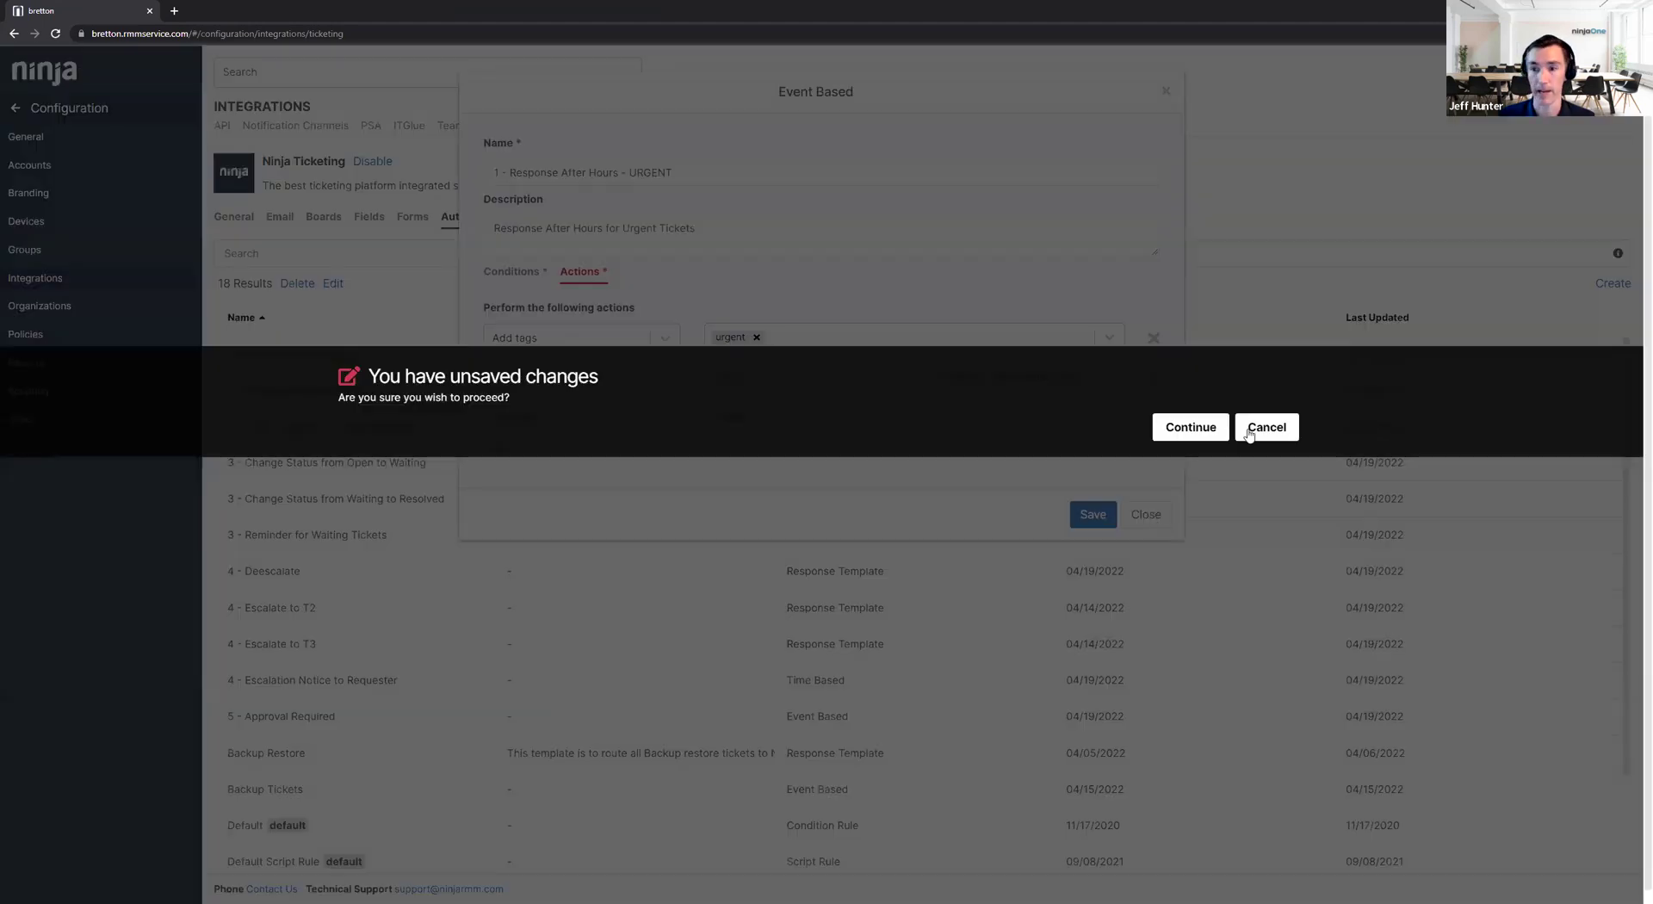
click(1249, 433)
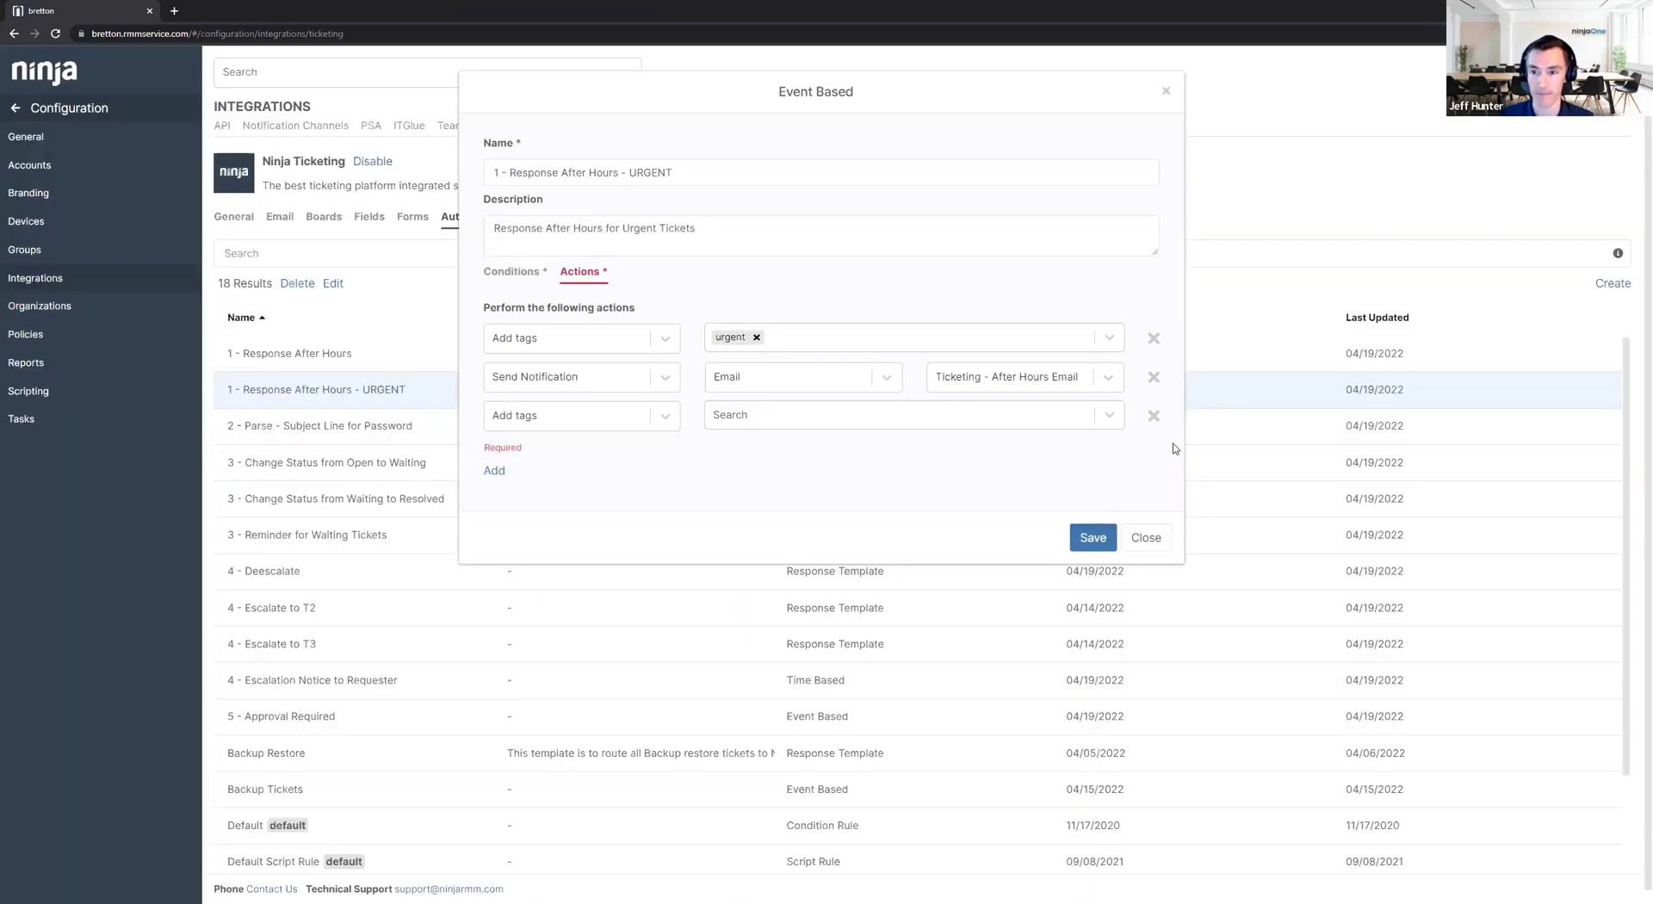
click(1153, 416)
click(1101, 489)
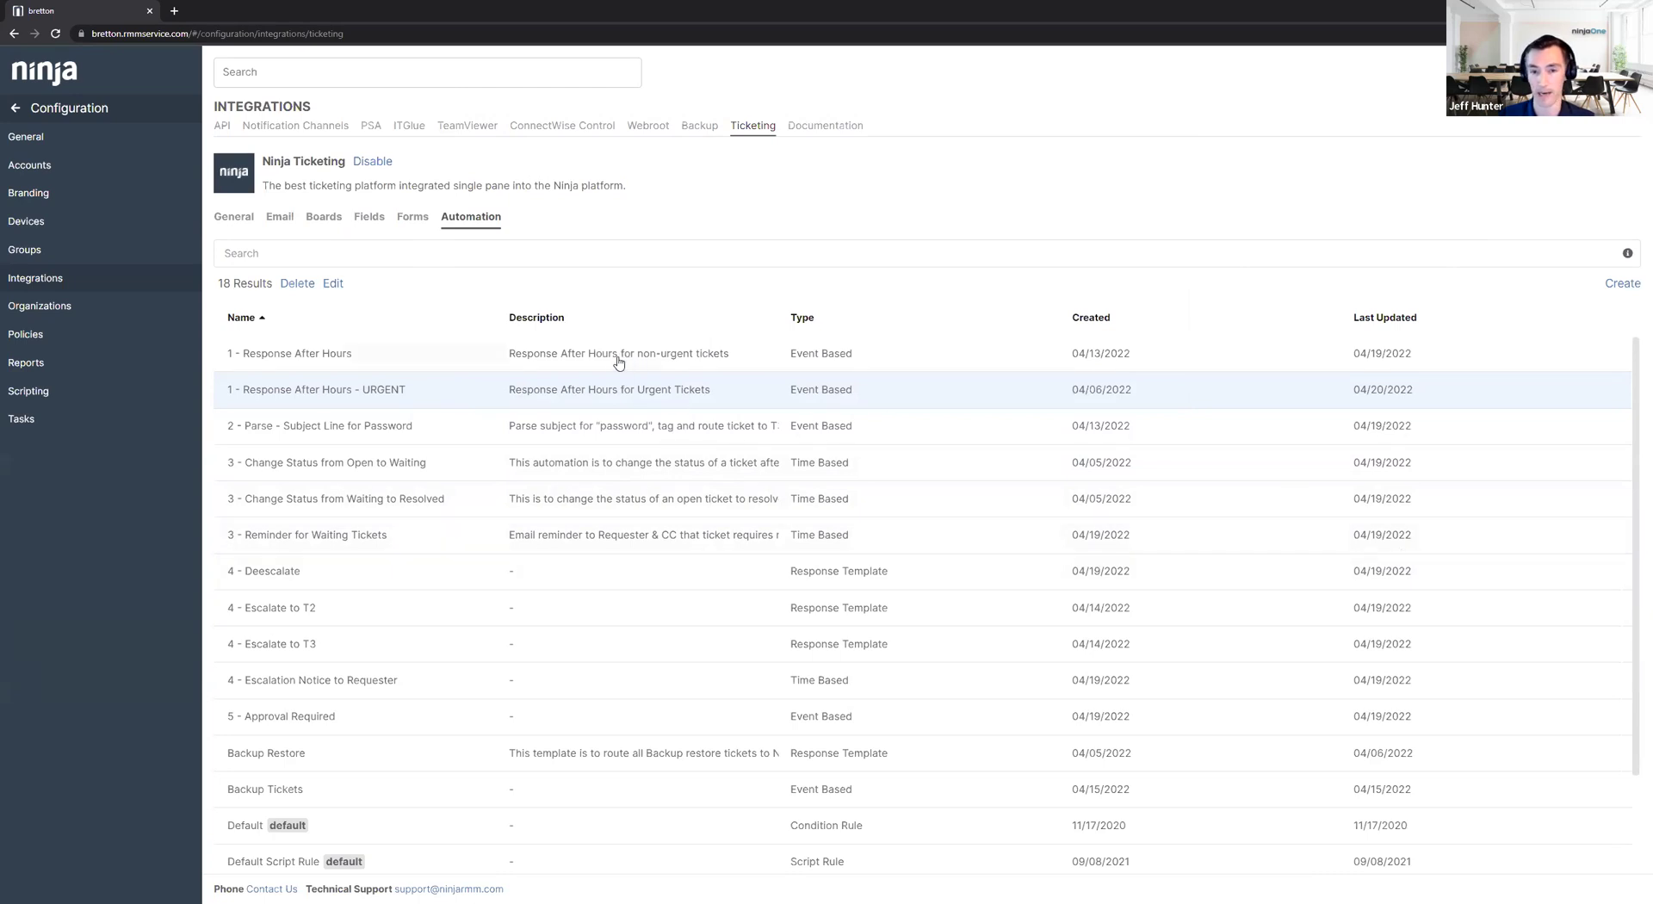
In '1 - Response After Hours', add a condition that the requester equals a specific user.
click(420, 353)
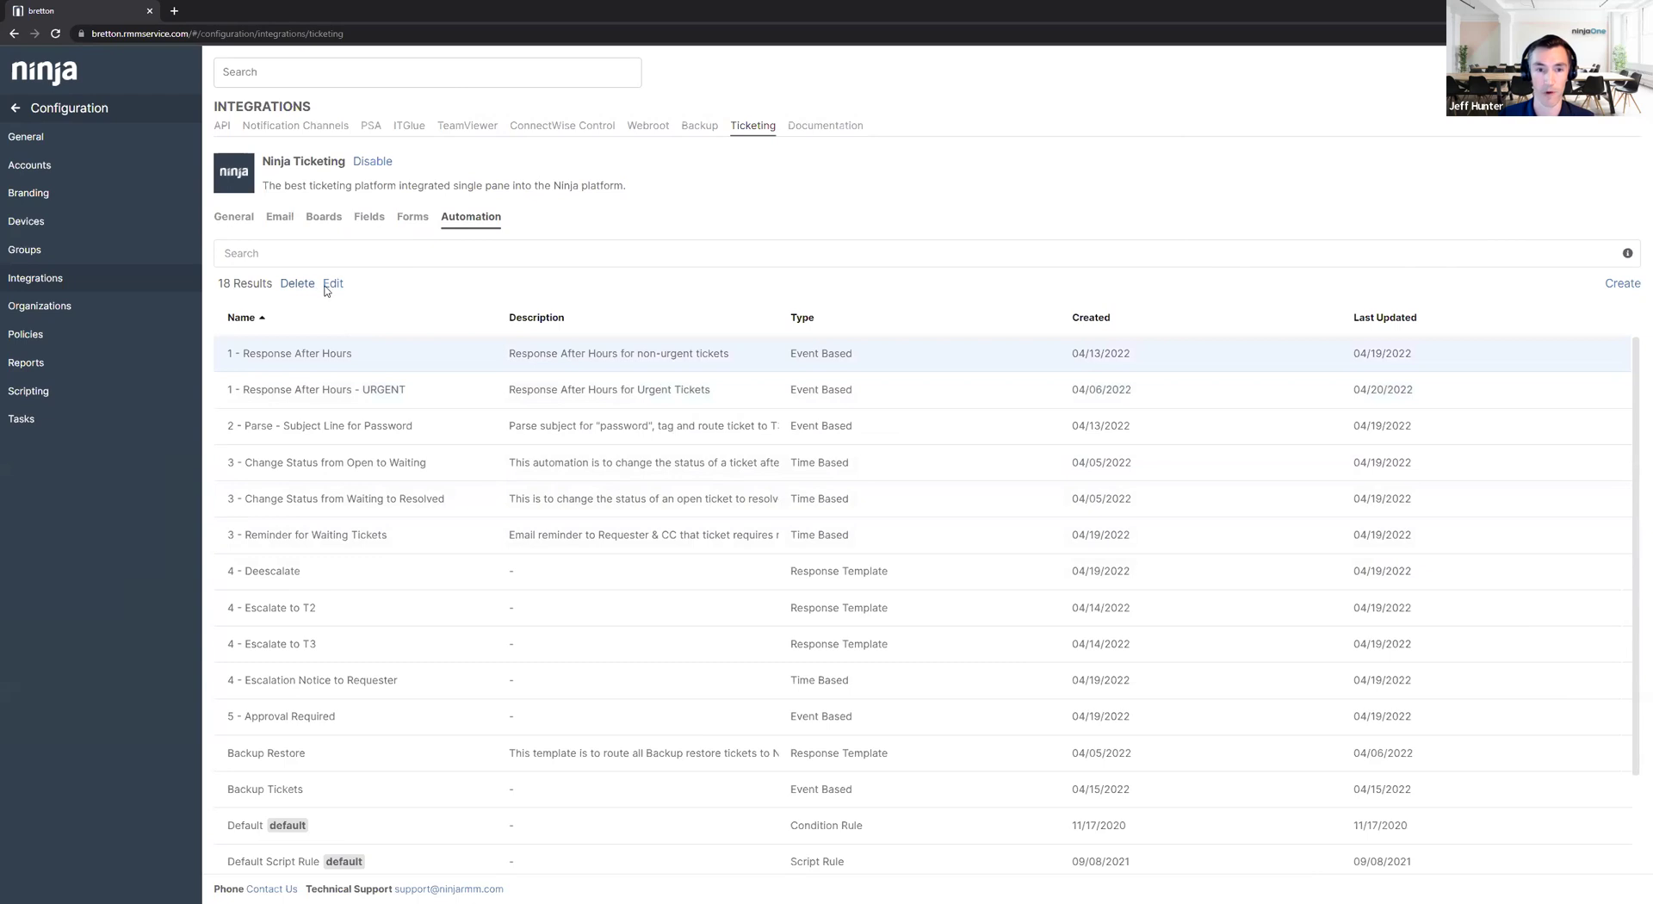
click(327, 287)
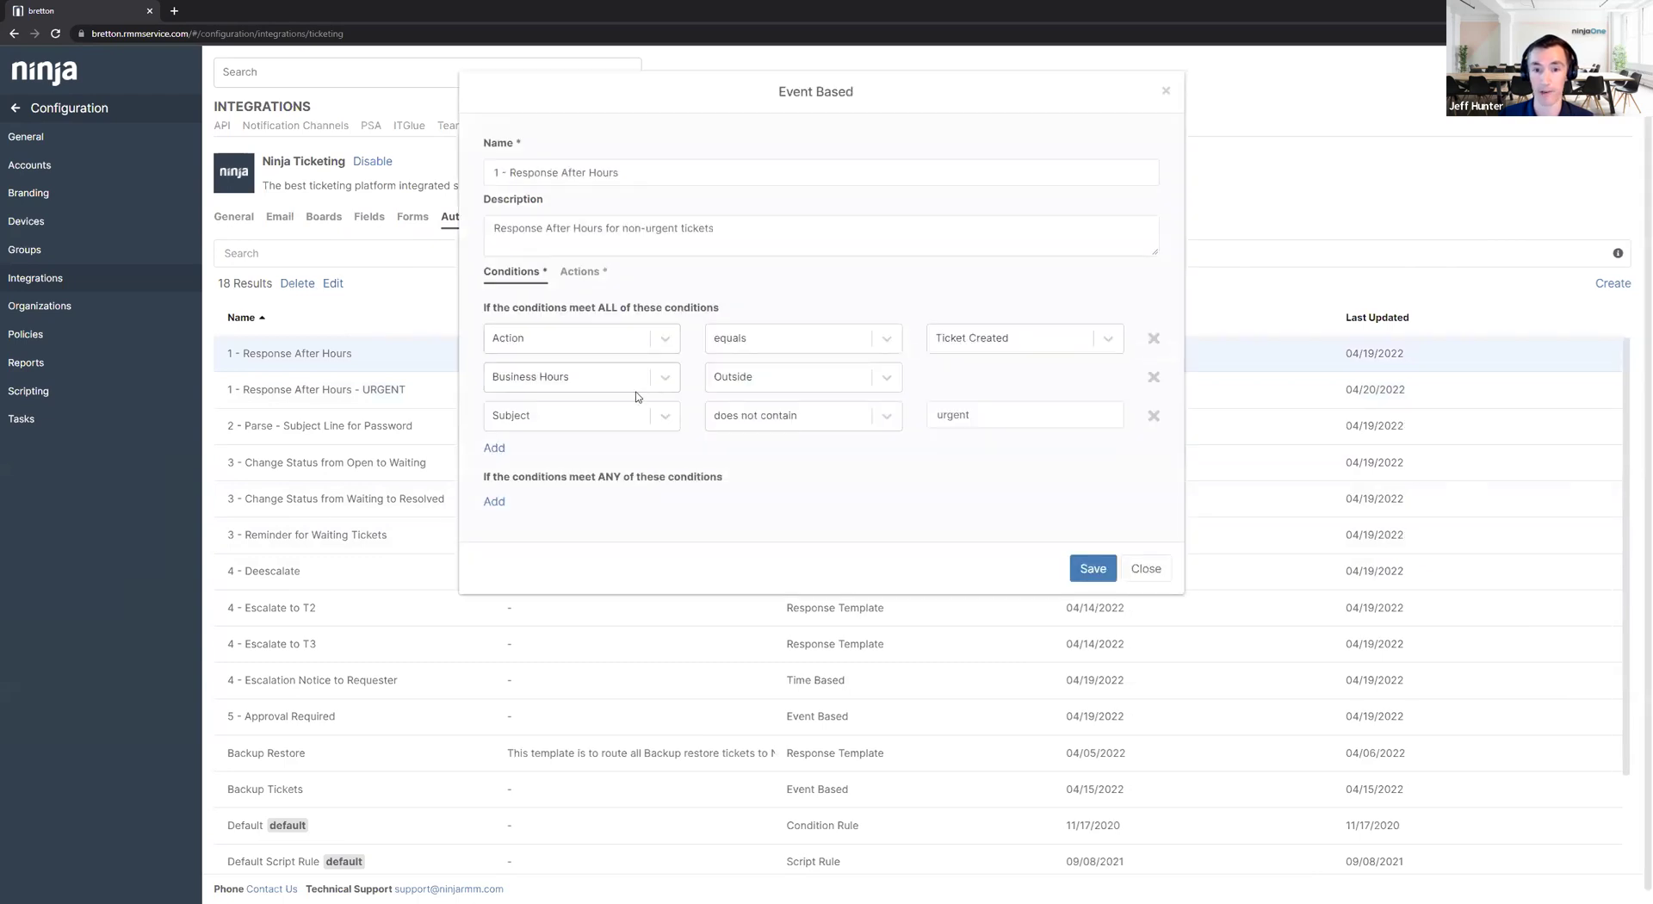
click(495, 447)
click(632, 454)
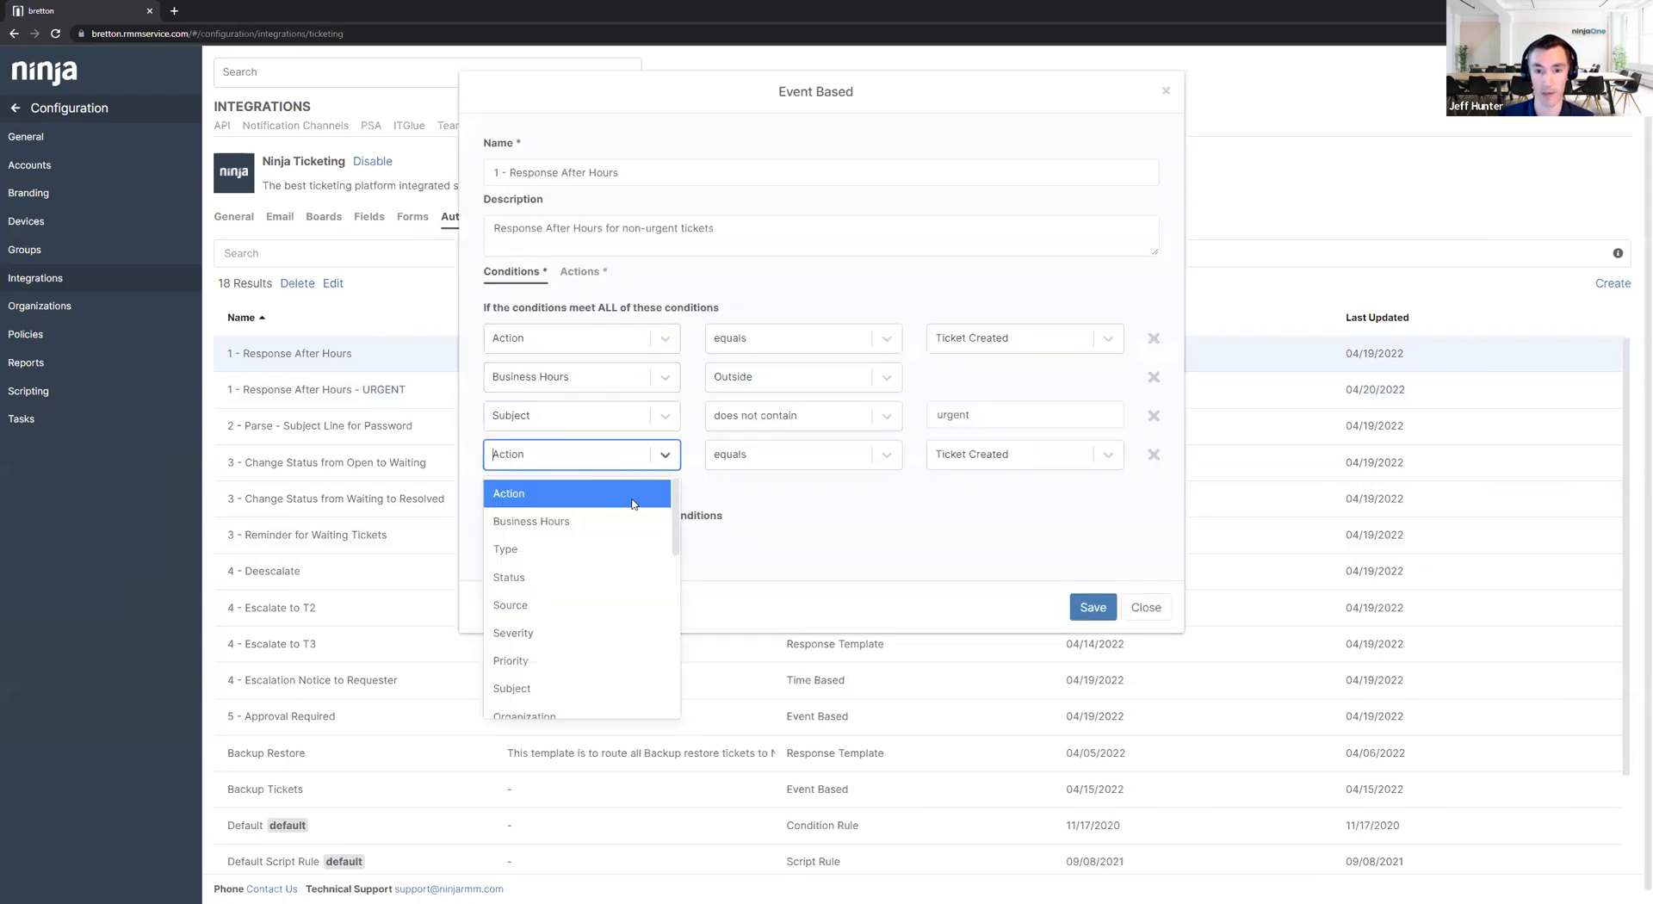
scroll(630, 551, down, 2)
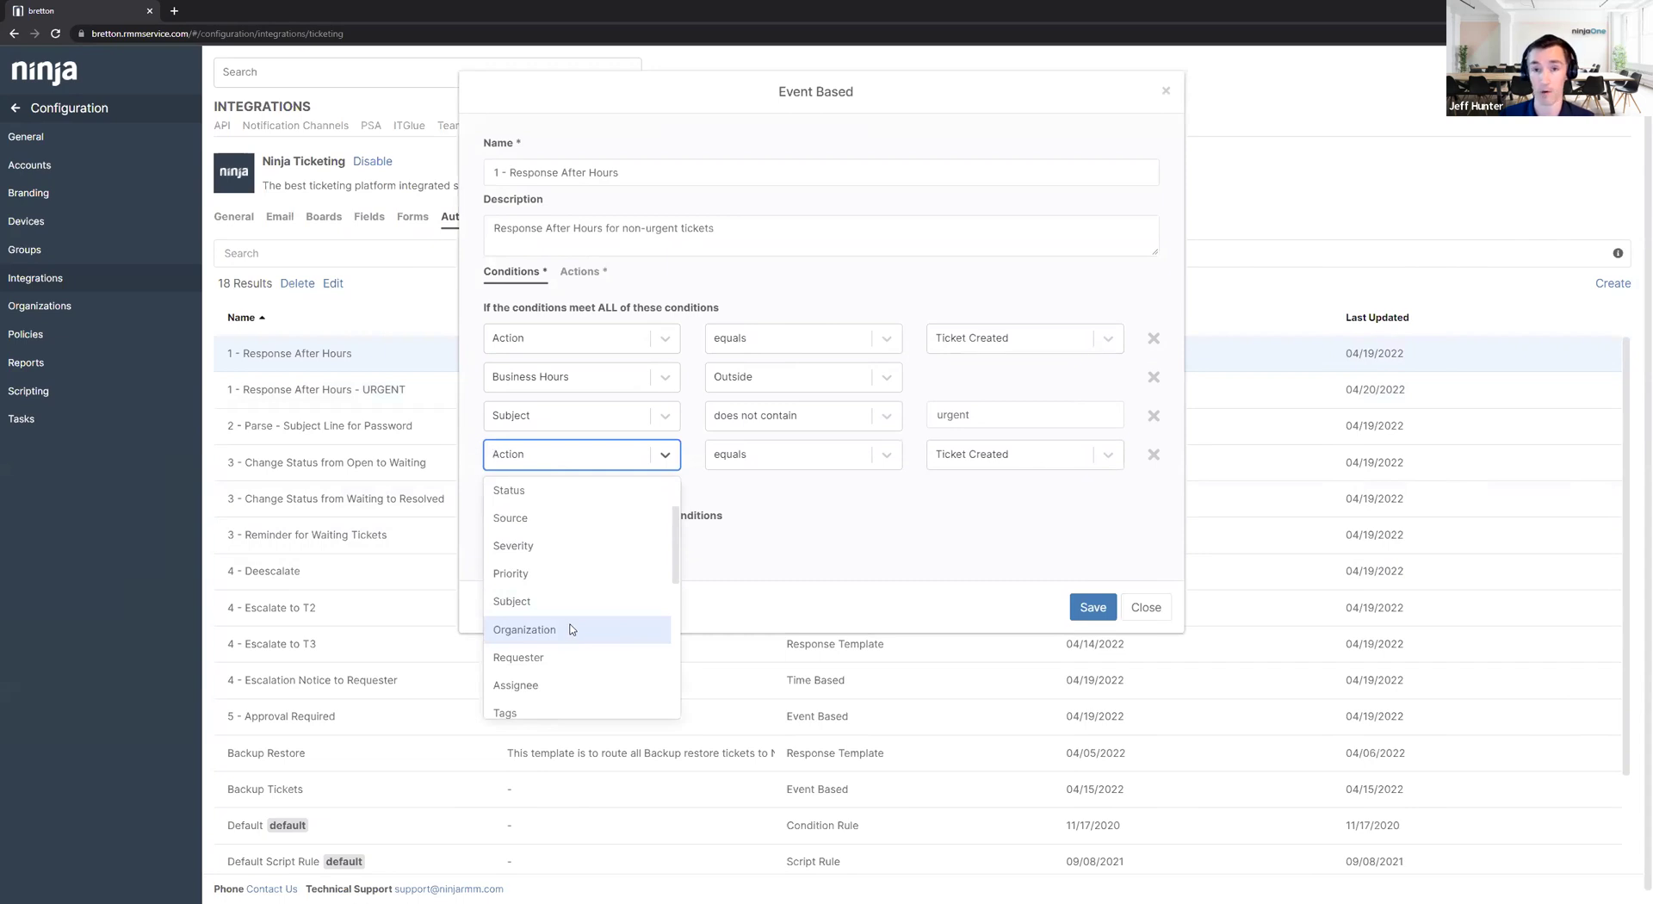
scroll(616, 598, down, 1)
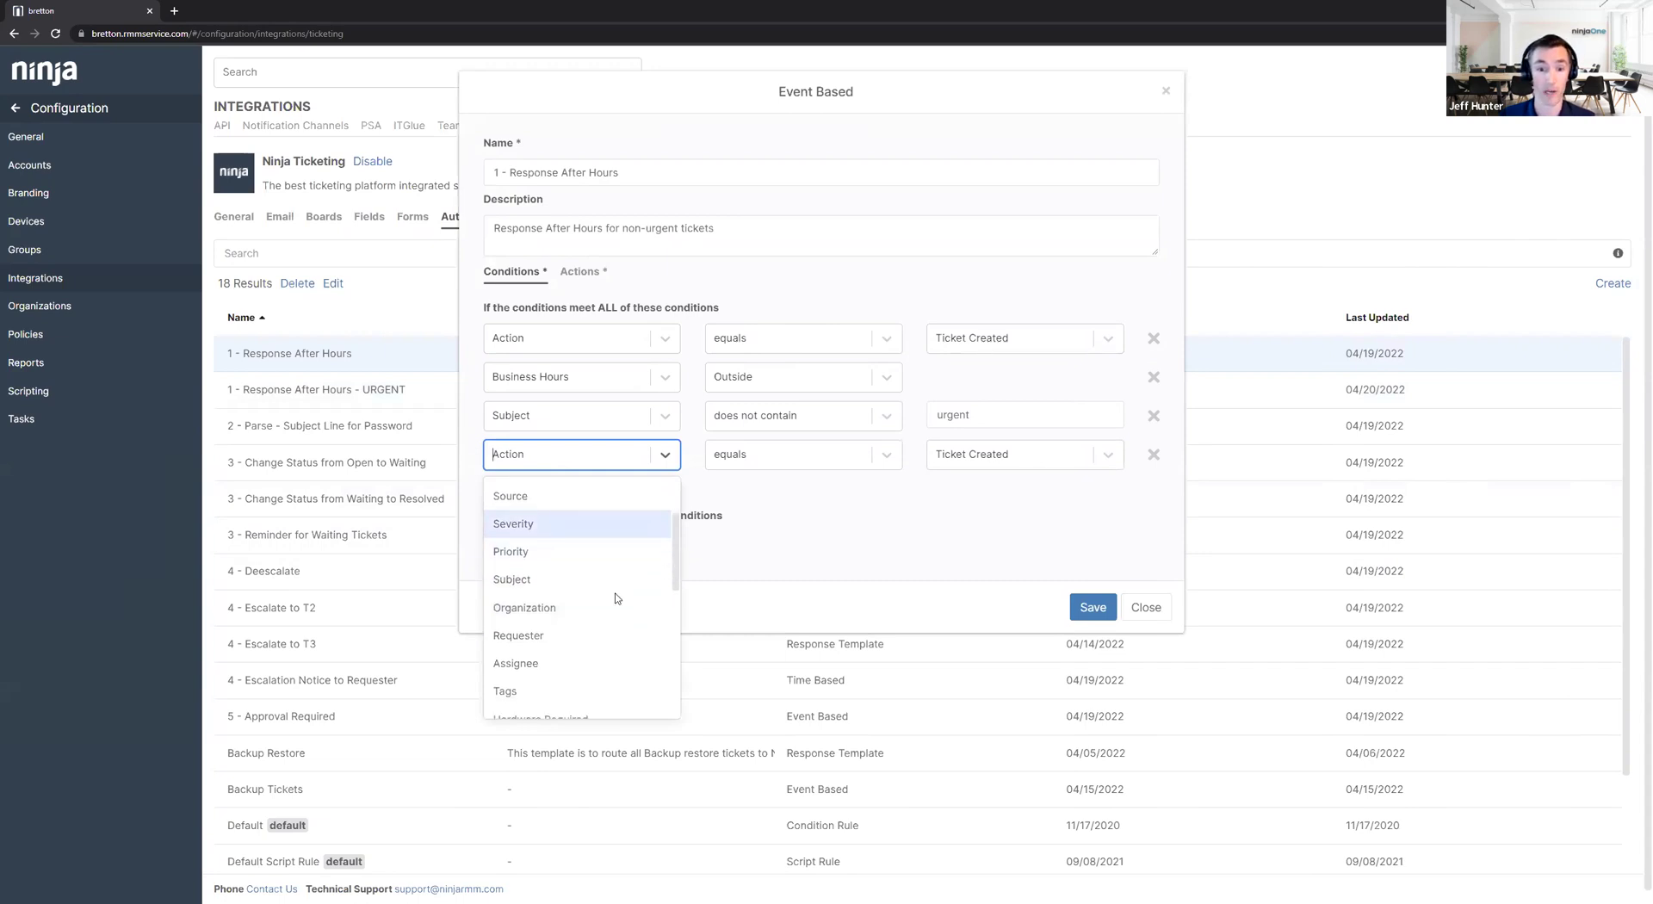
click(591, 635)
click(1005, 467)
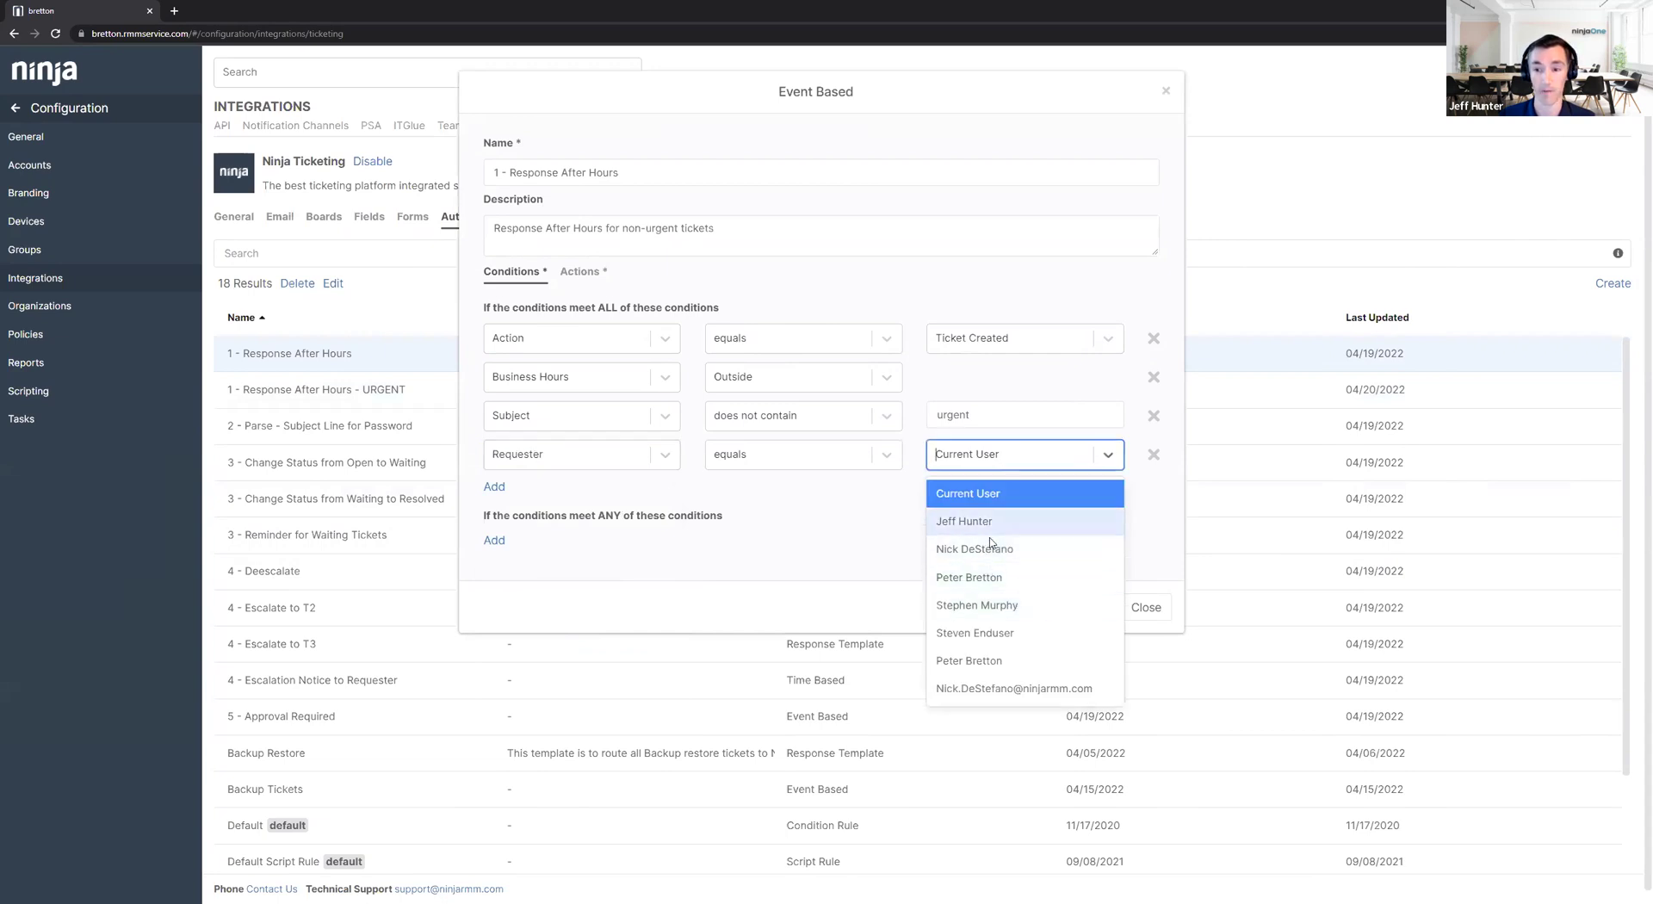
click(986, 577)
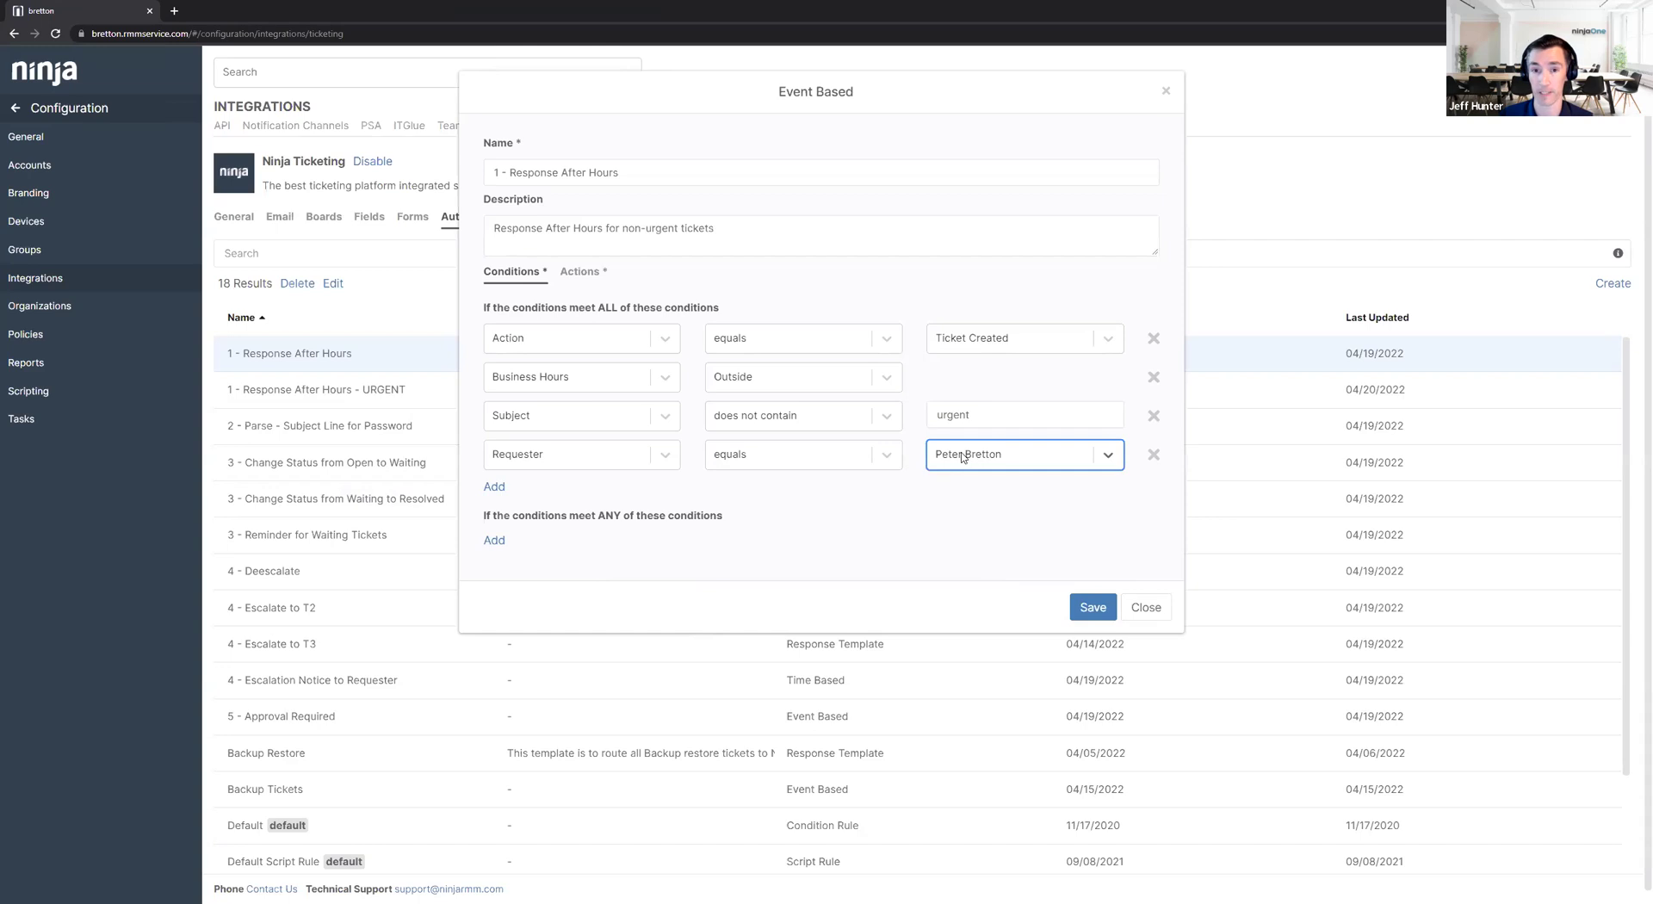
Add an Update Ticket action assigning tickets to a specific technician, then close the editor.
click(582, 273)
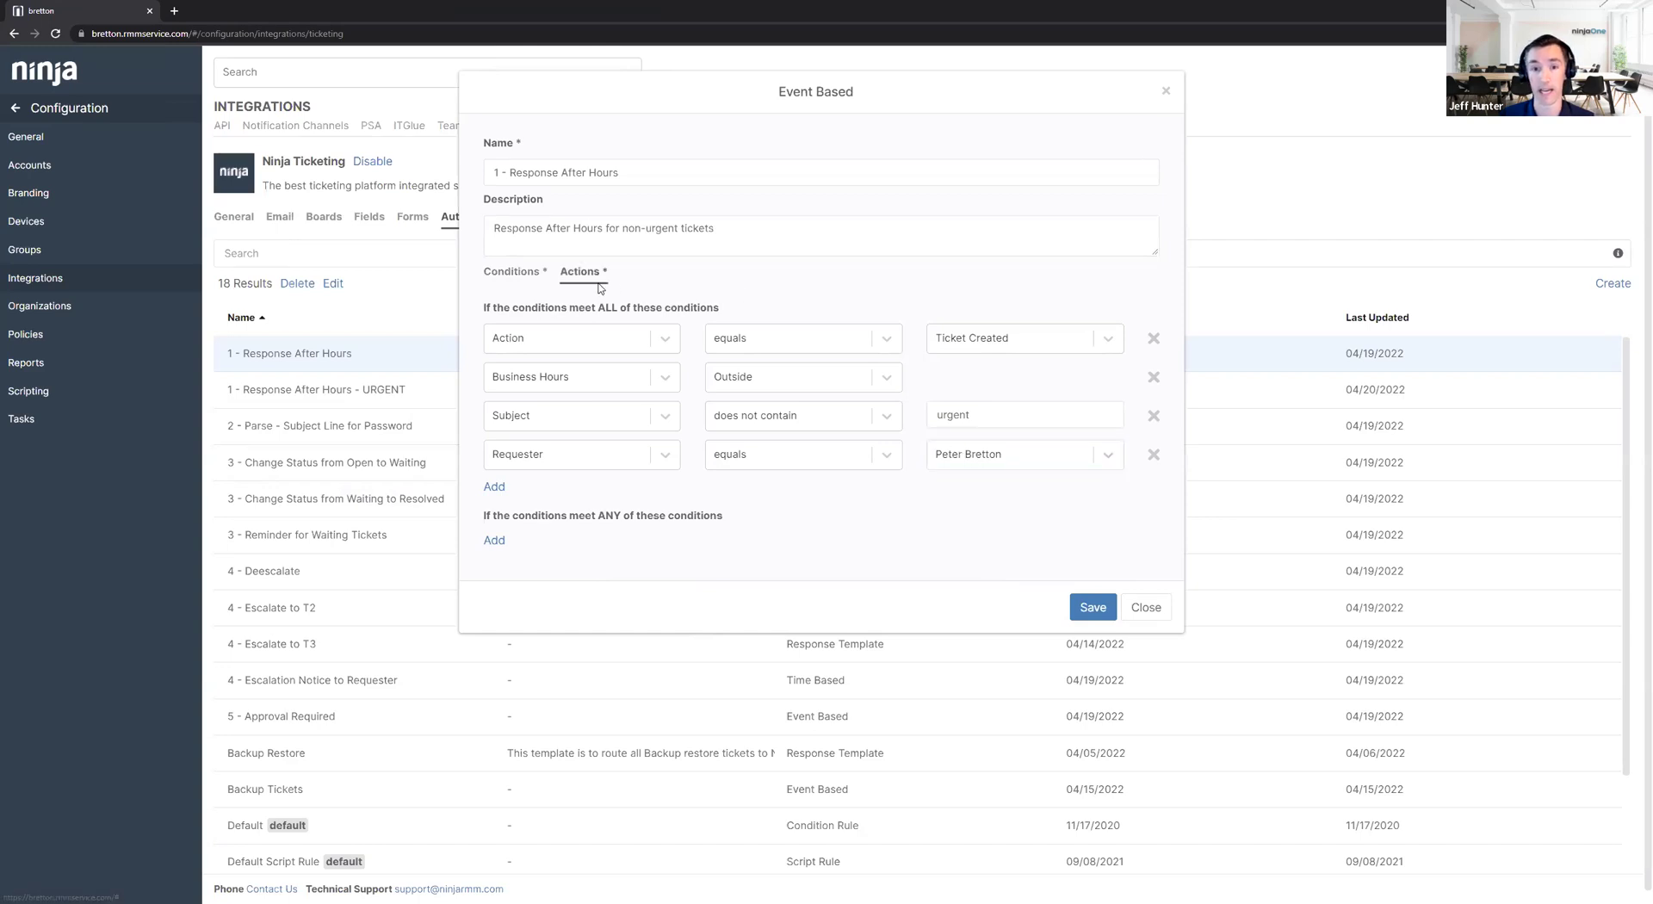
click(494, 443)
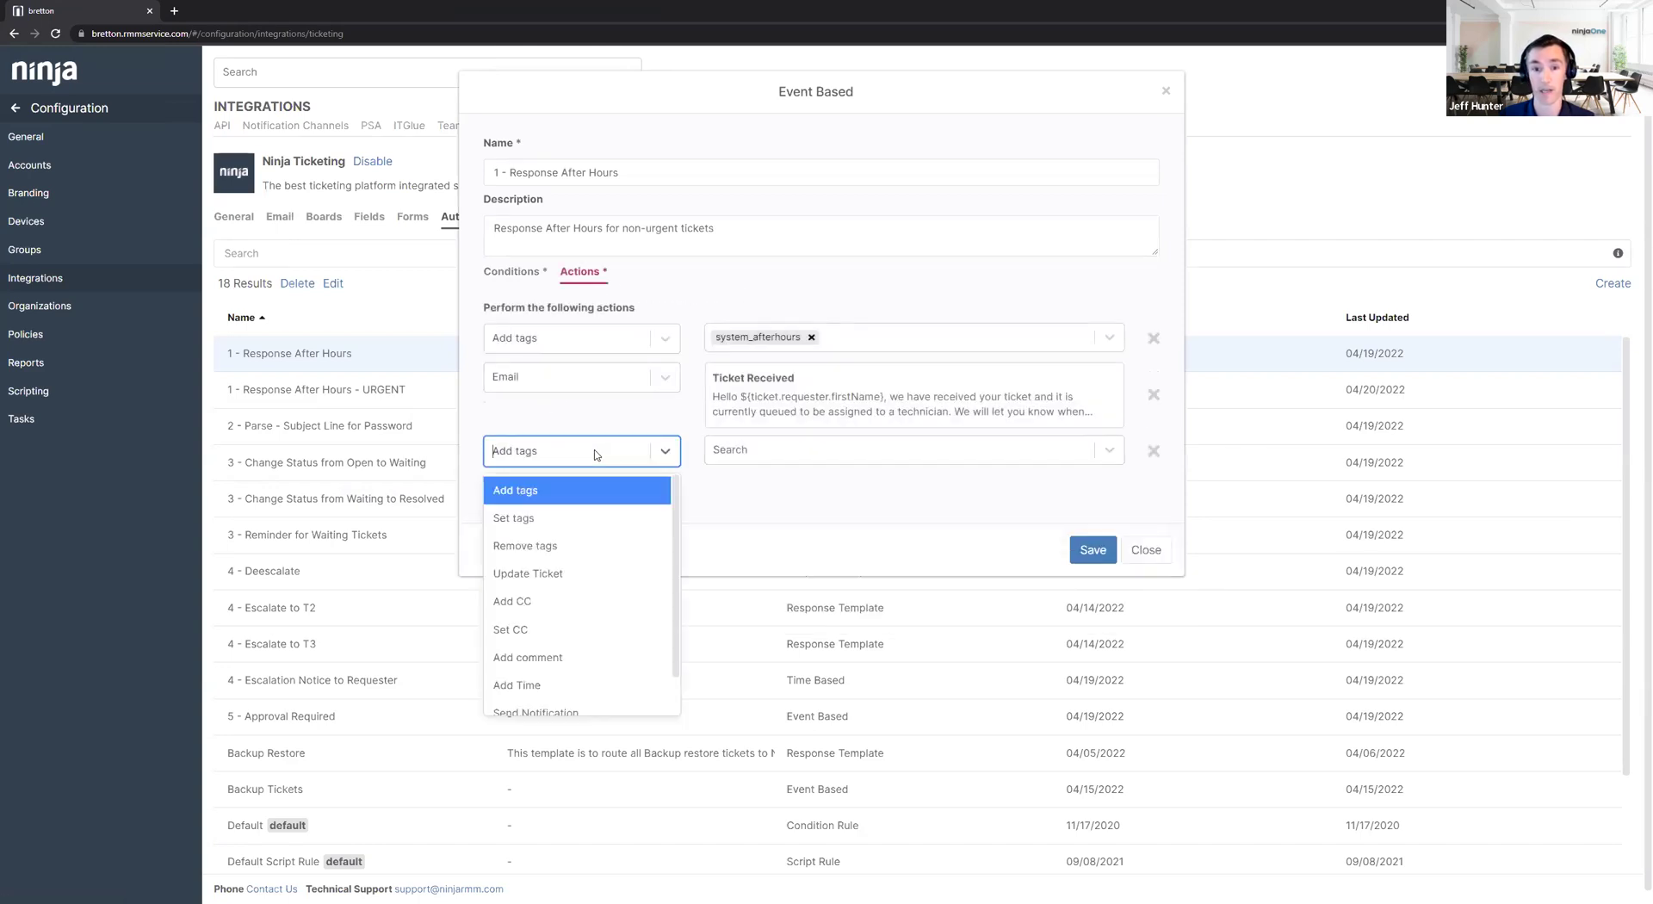
click(525, 572)
click(958, 454)
click(973, 544)
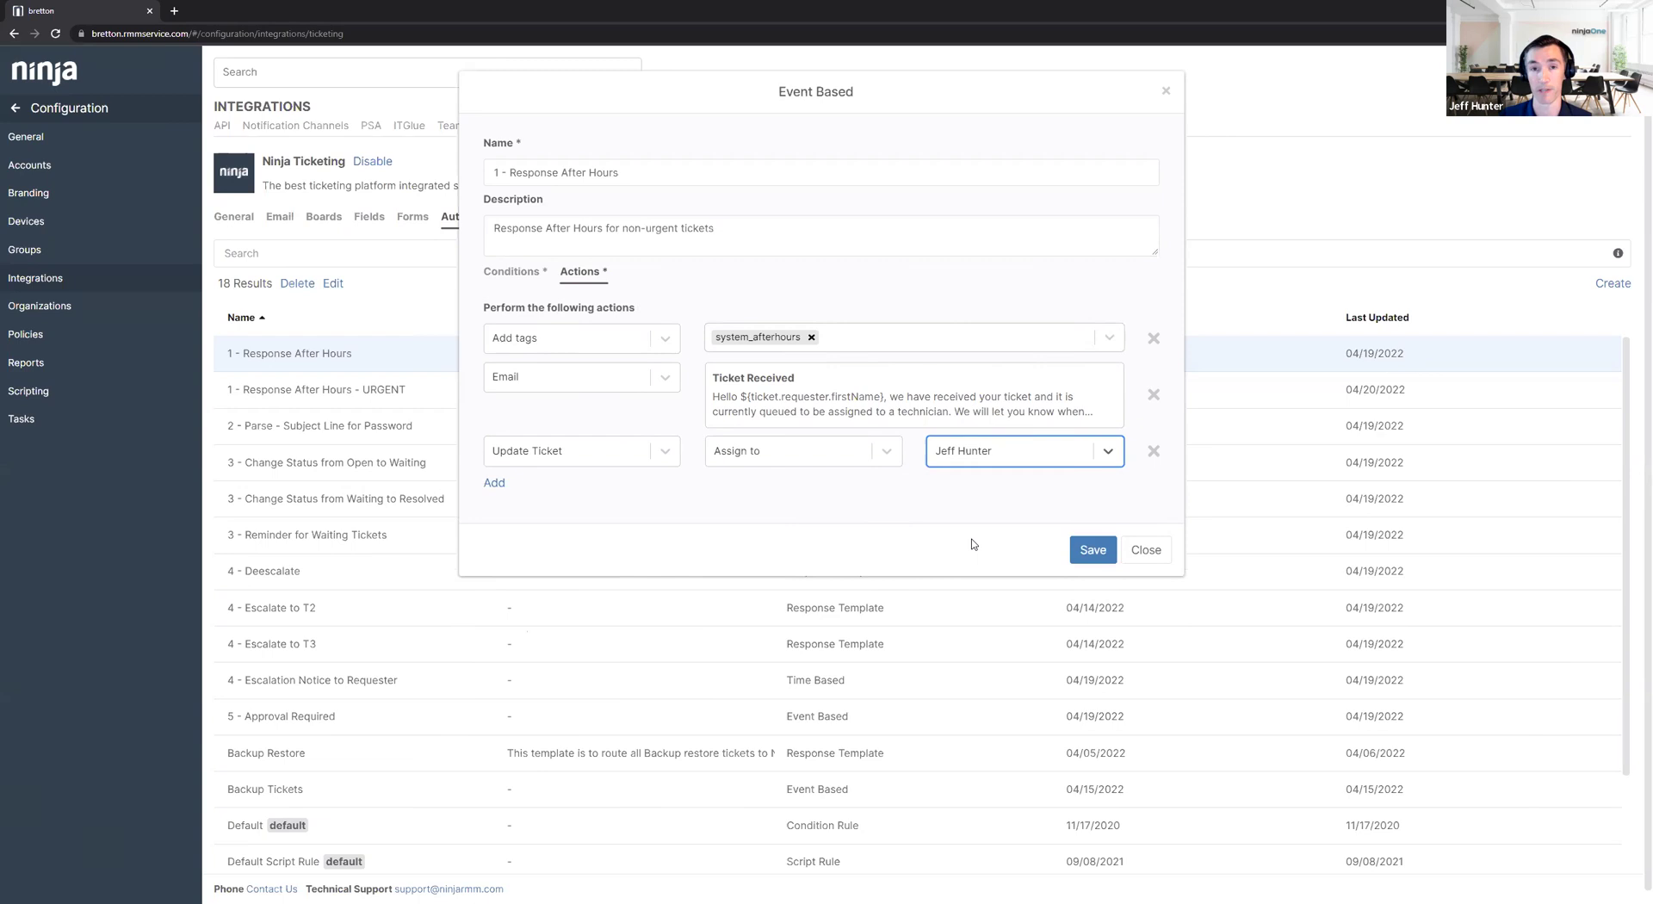
click(1142, 552)
Discard the after-hours automation edits and select the '3 - Change Status from Open to Waiting' rule.
click(1190, 425)
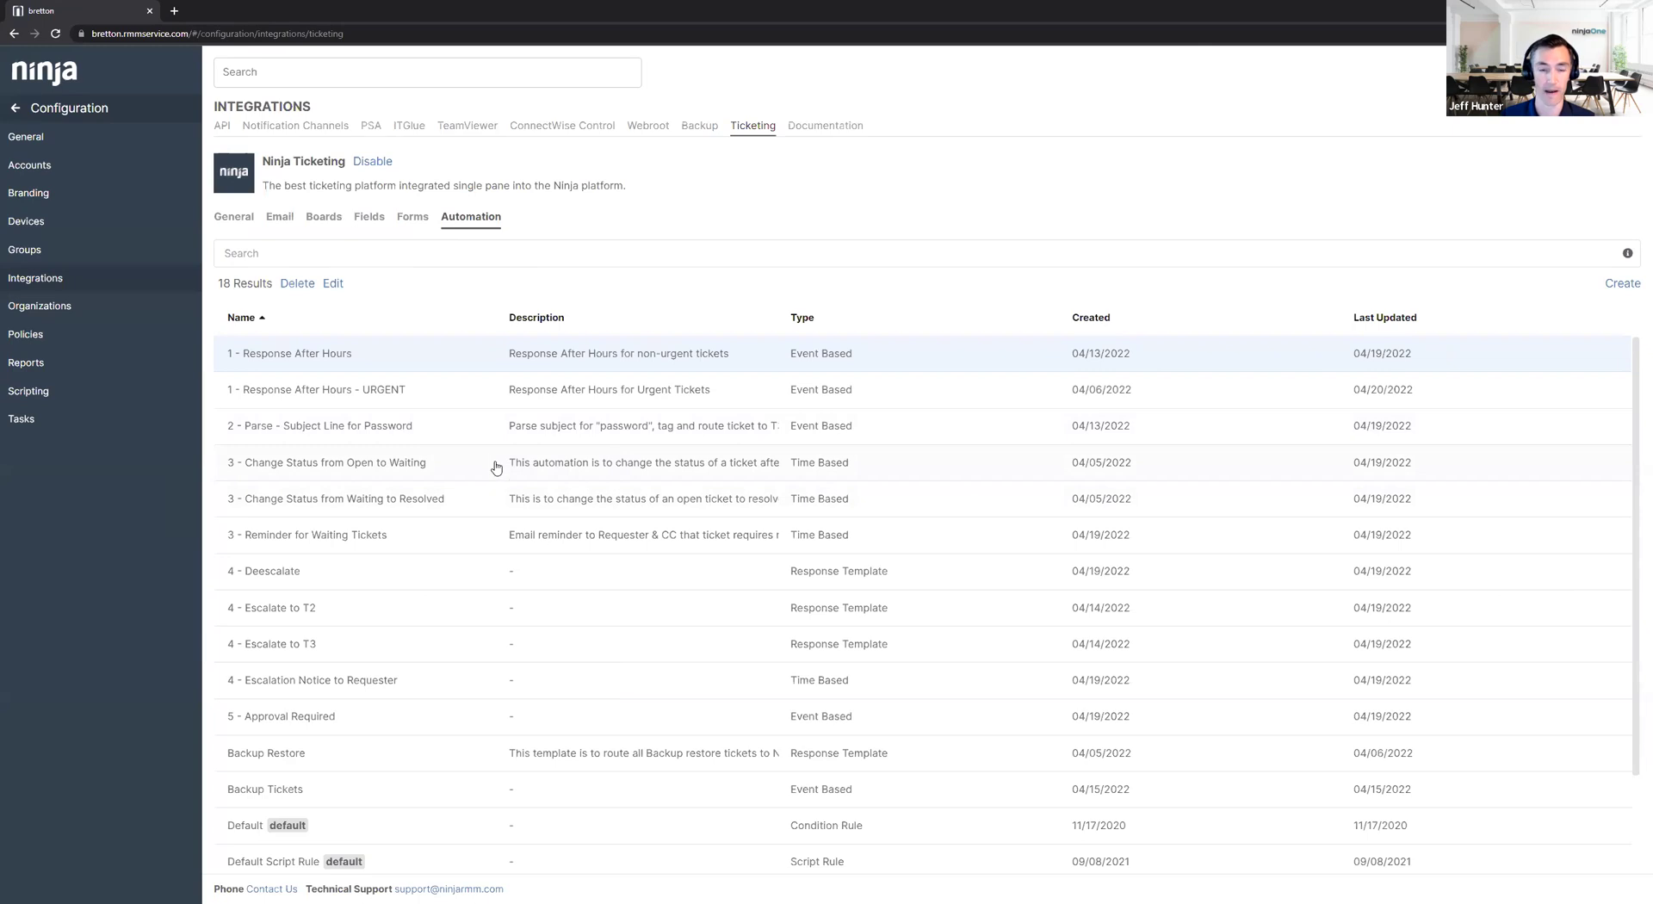
click(423, 465)
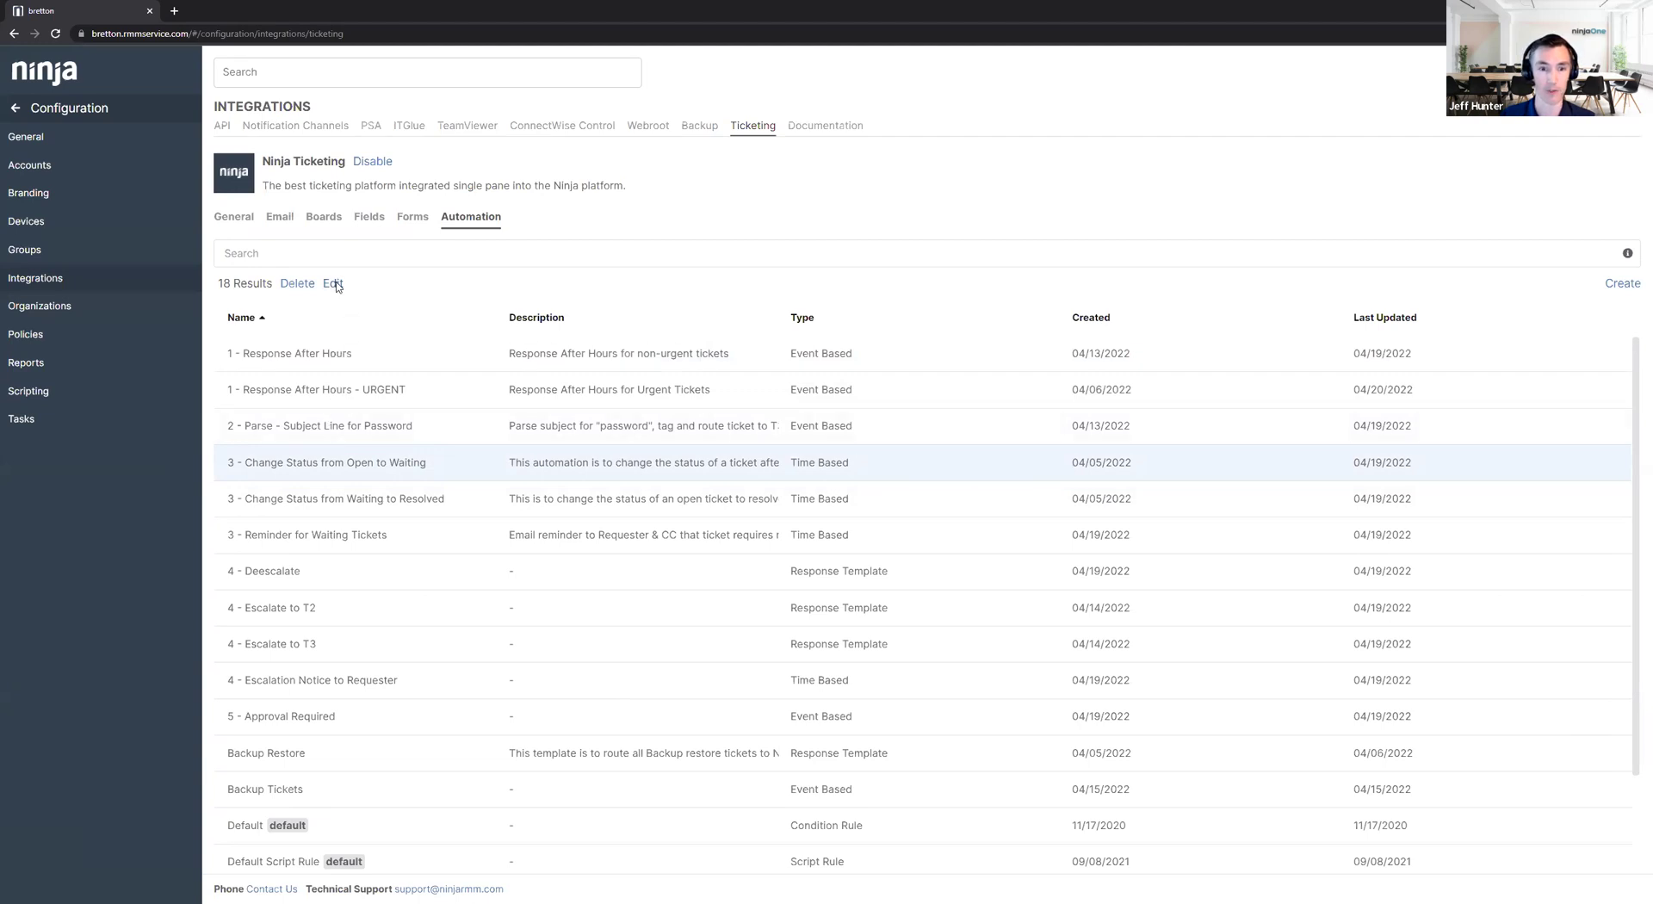
click(335, 285)
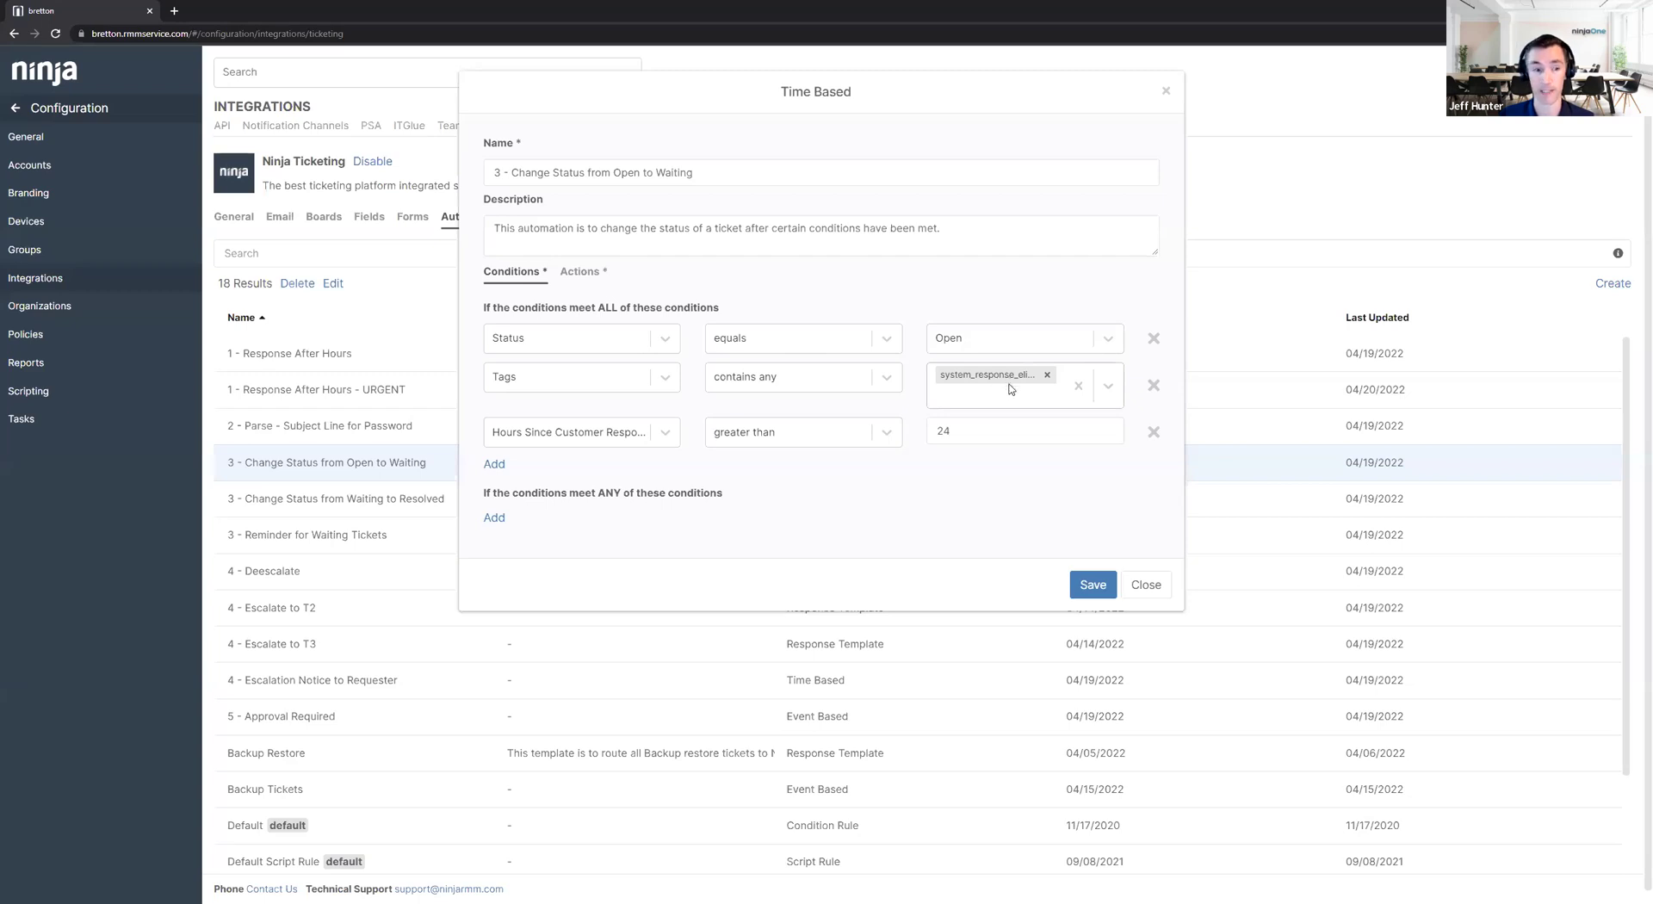
click(572, 272)
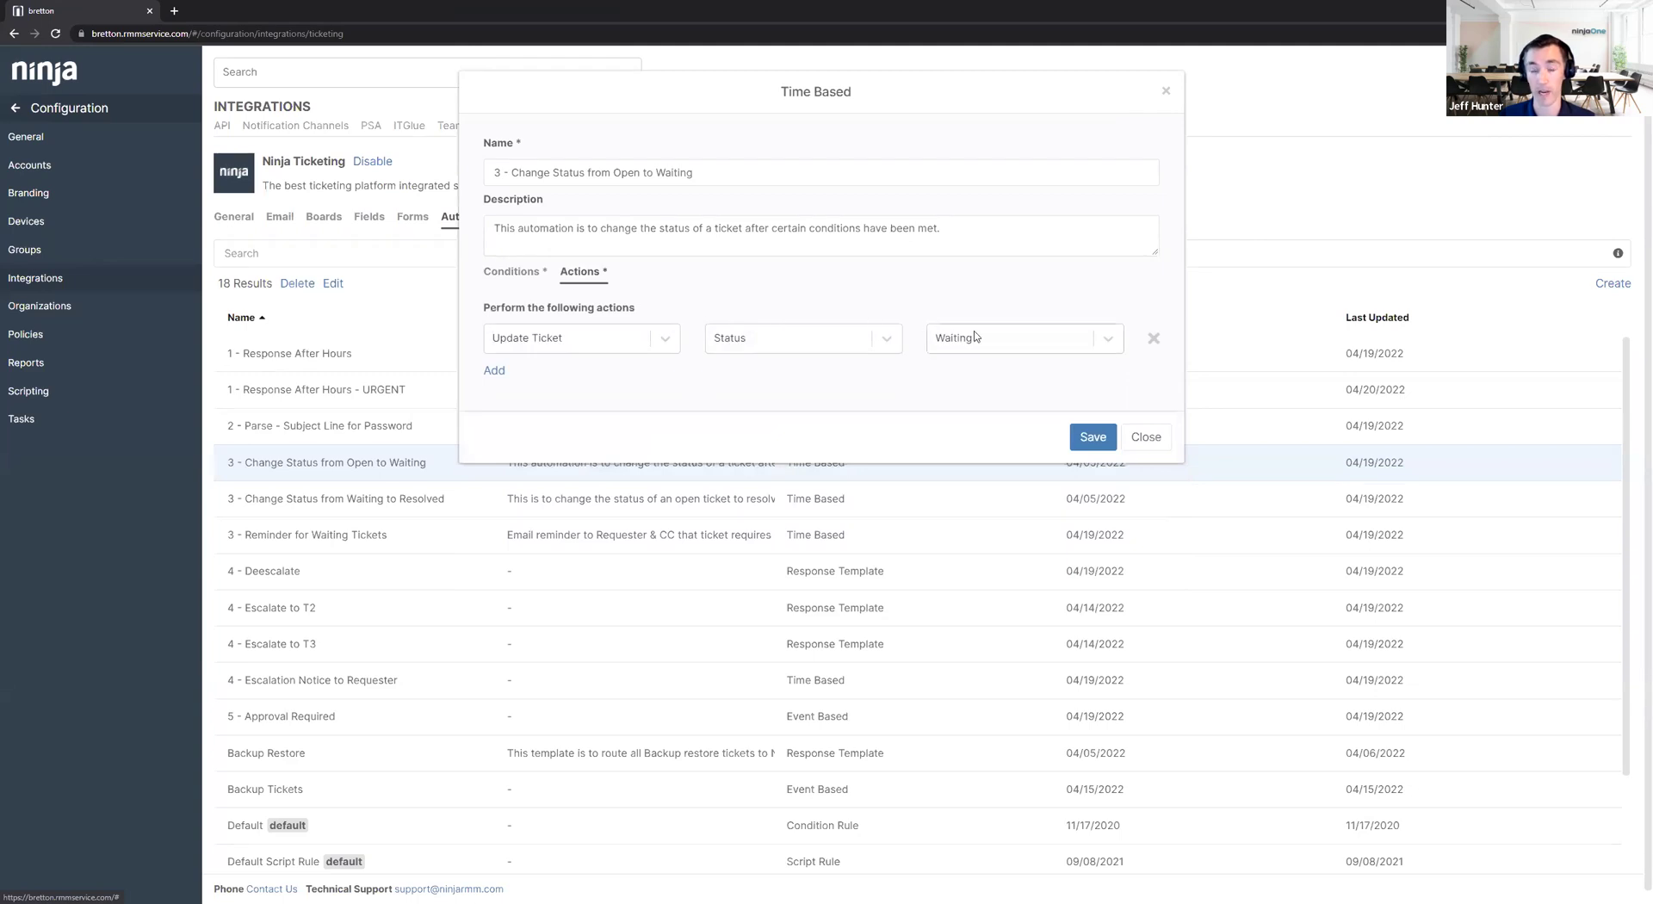
click(514, 271)
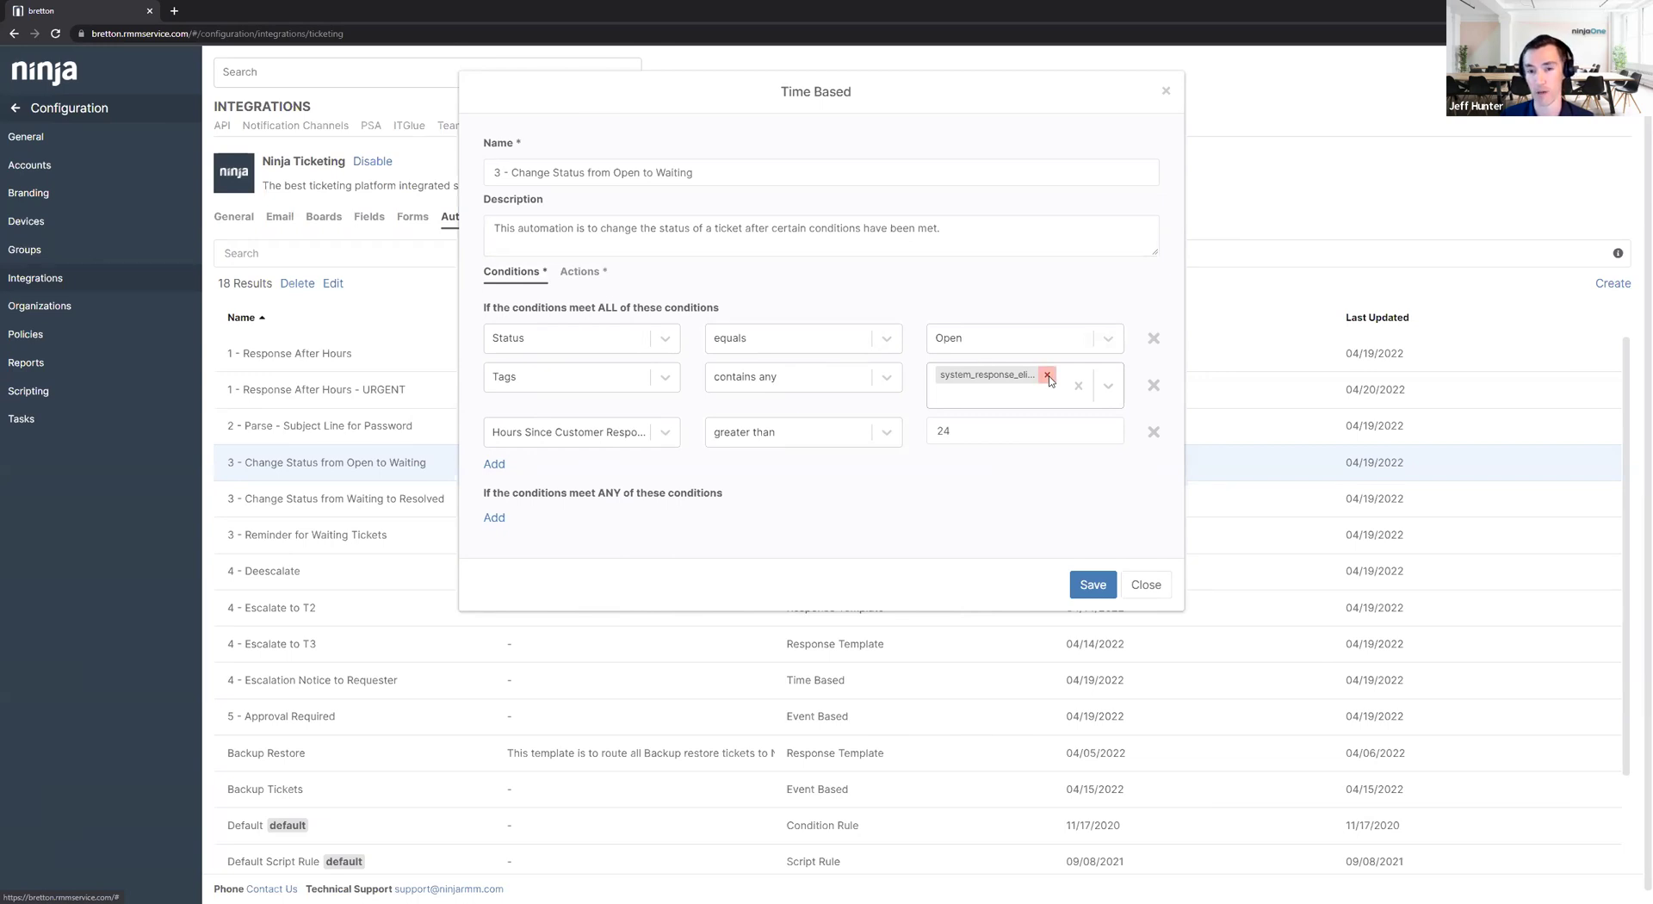
click(1143, 585)
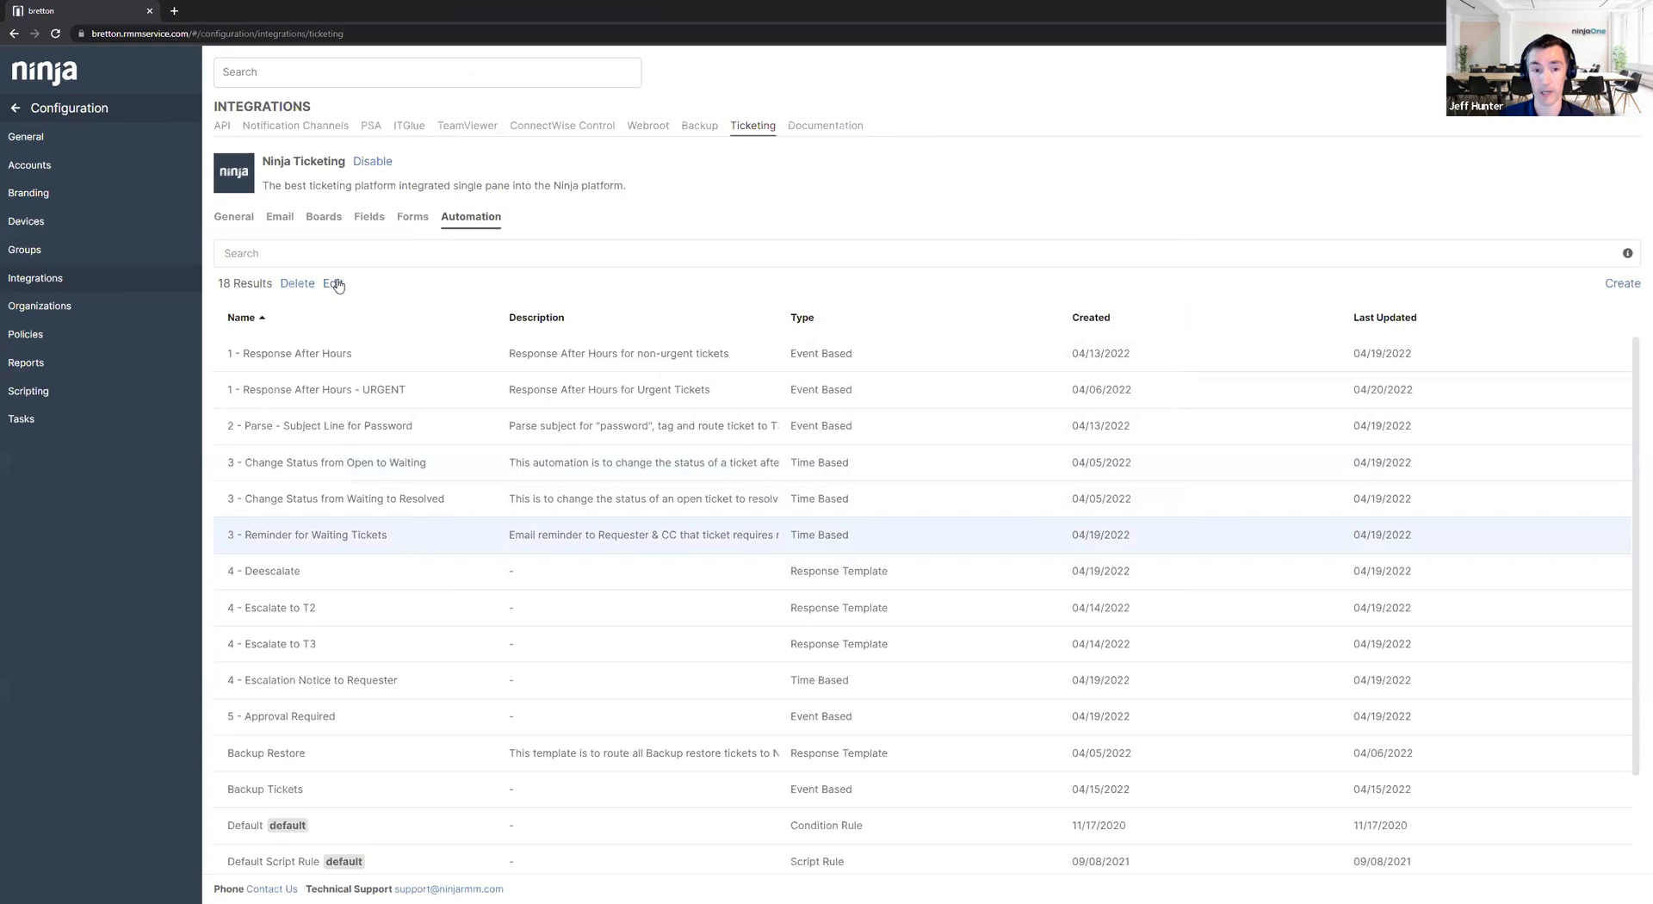
Open the '3 - Reminder for Waiting Tickets' automation's reminder email action.
click(335, 284)
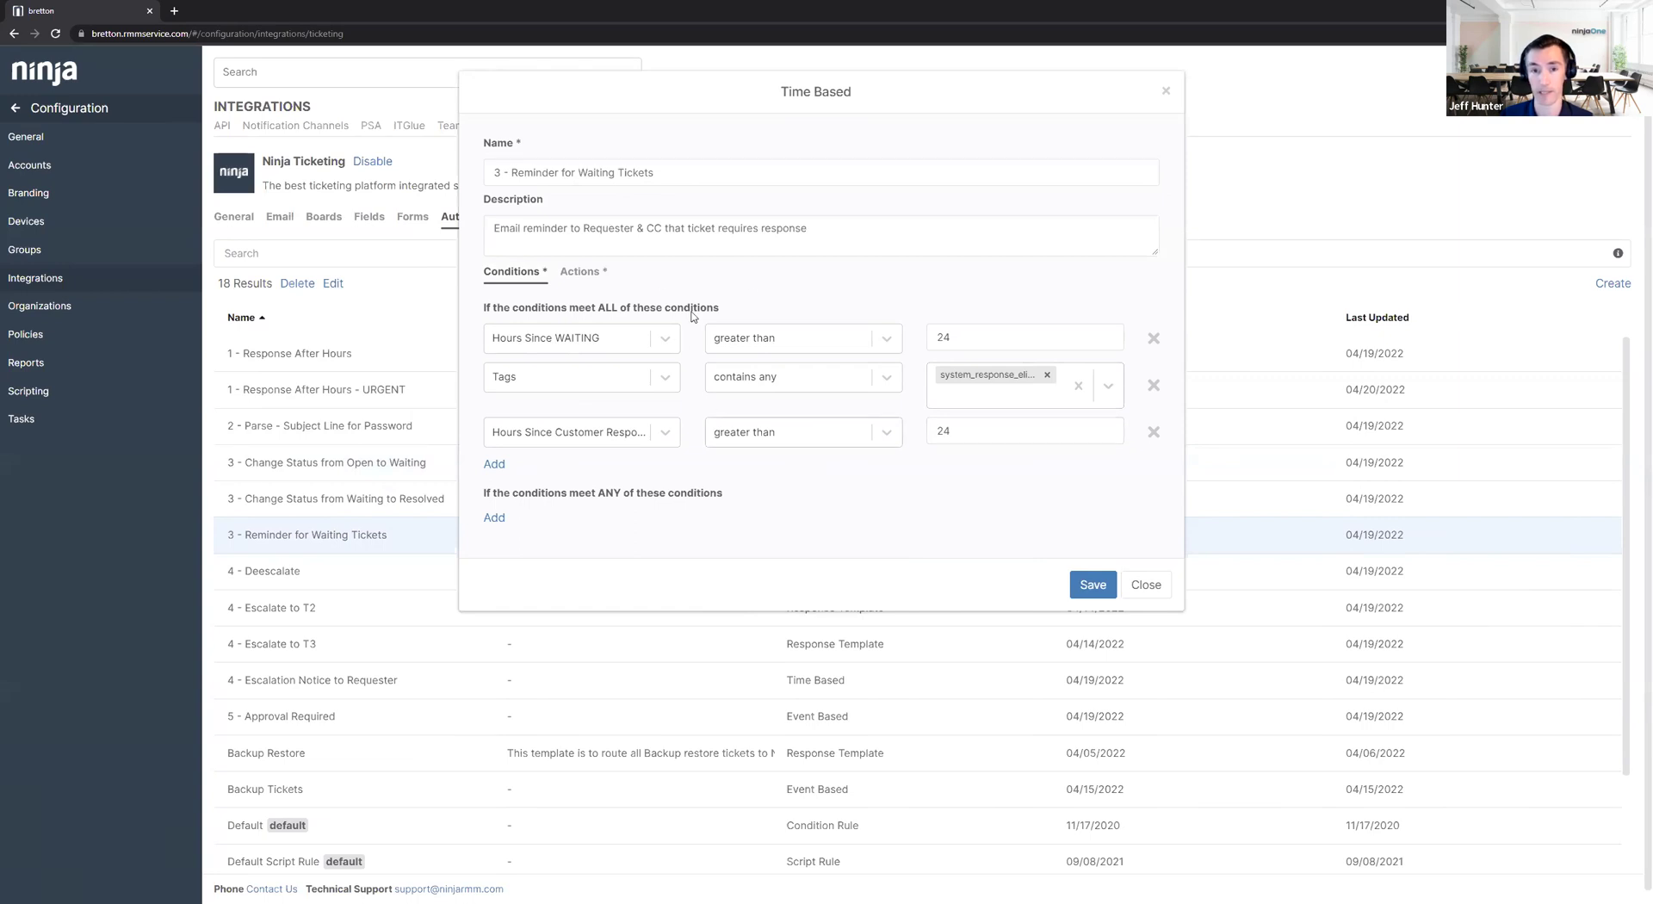
click(581, 274)
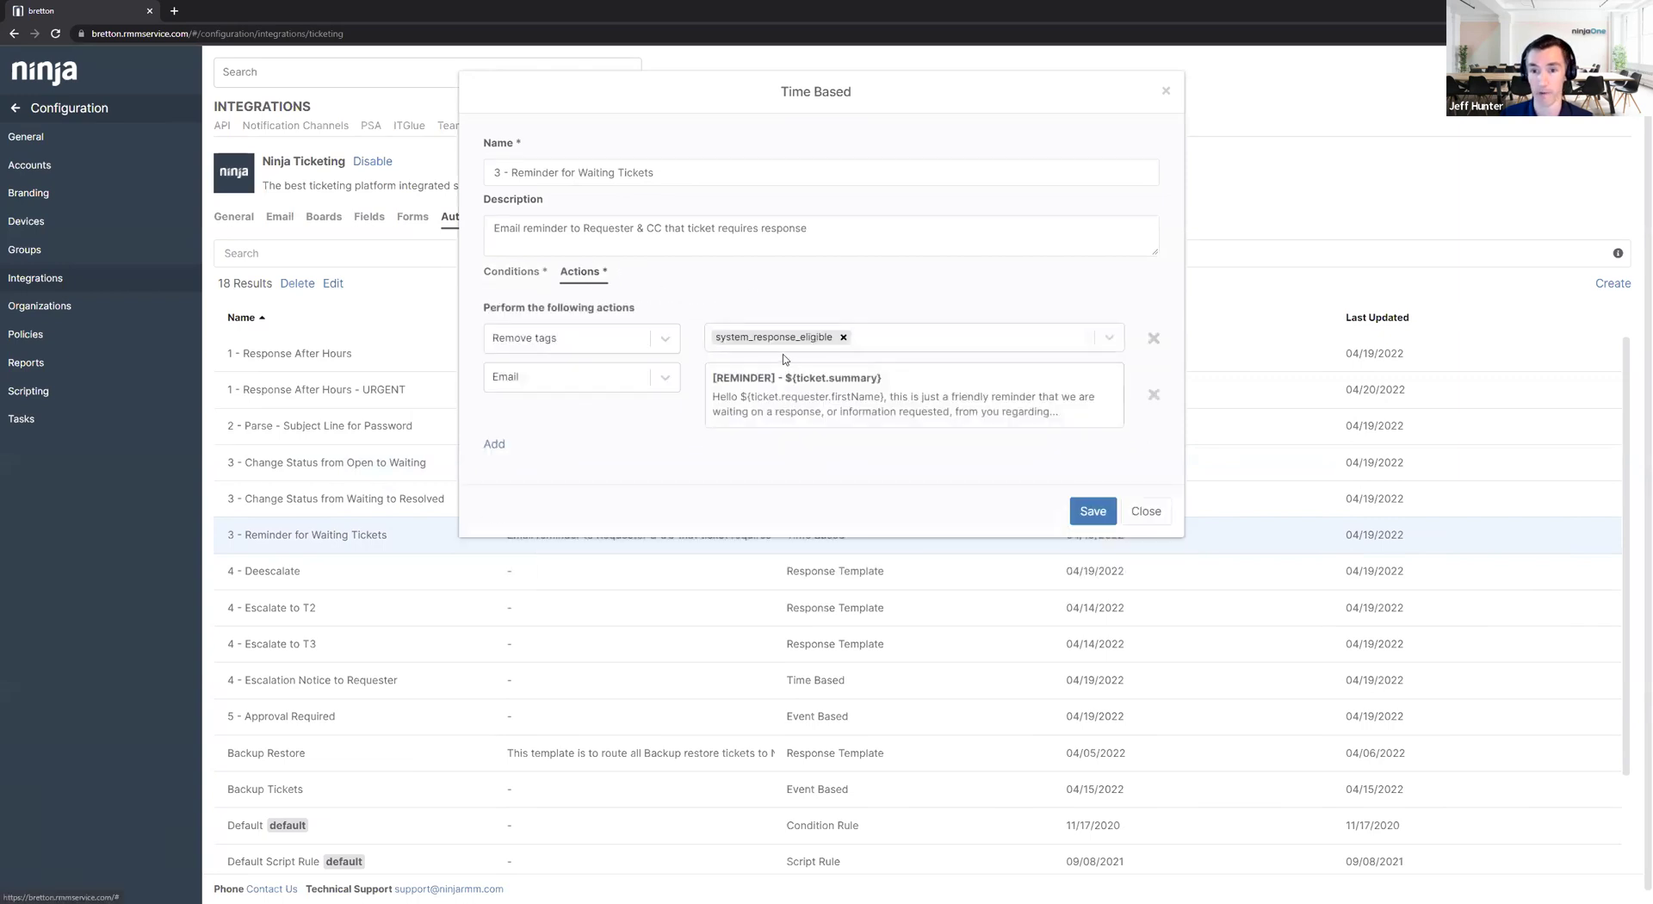
click(808, 415)
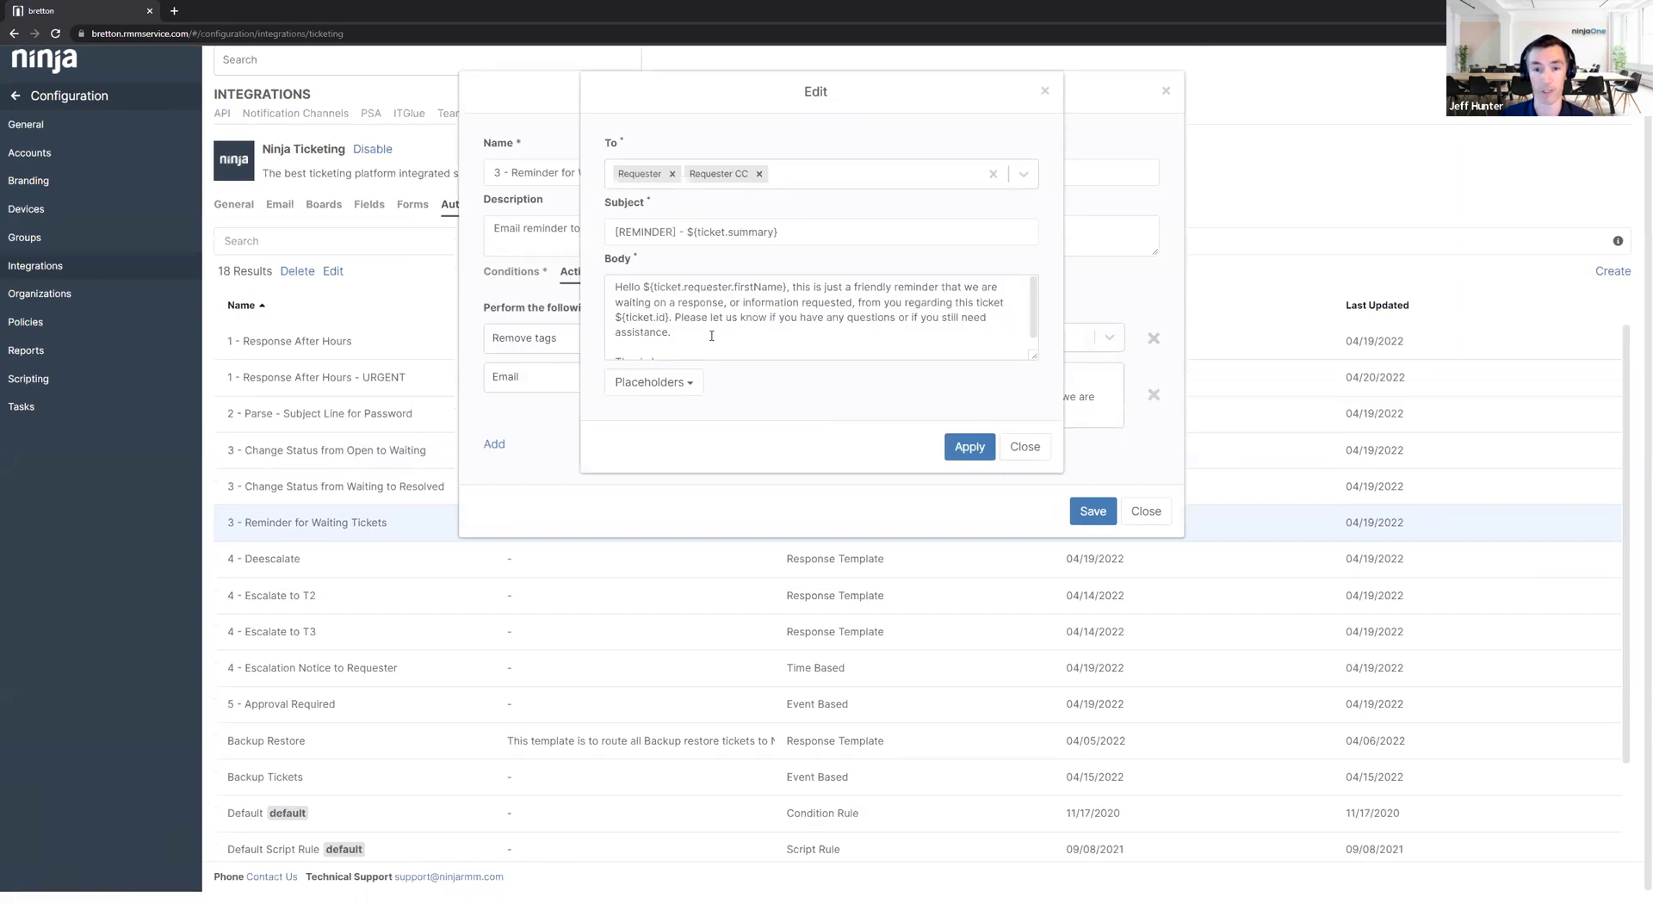
Highlight the ticket summary, requester first-name and ticket id placeholders, then close the email unchanged.
drag(778, 232, 687, 229)
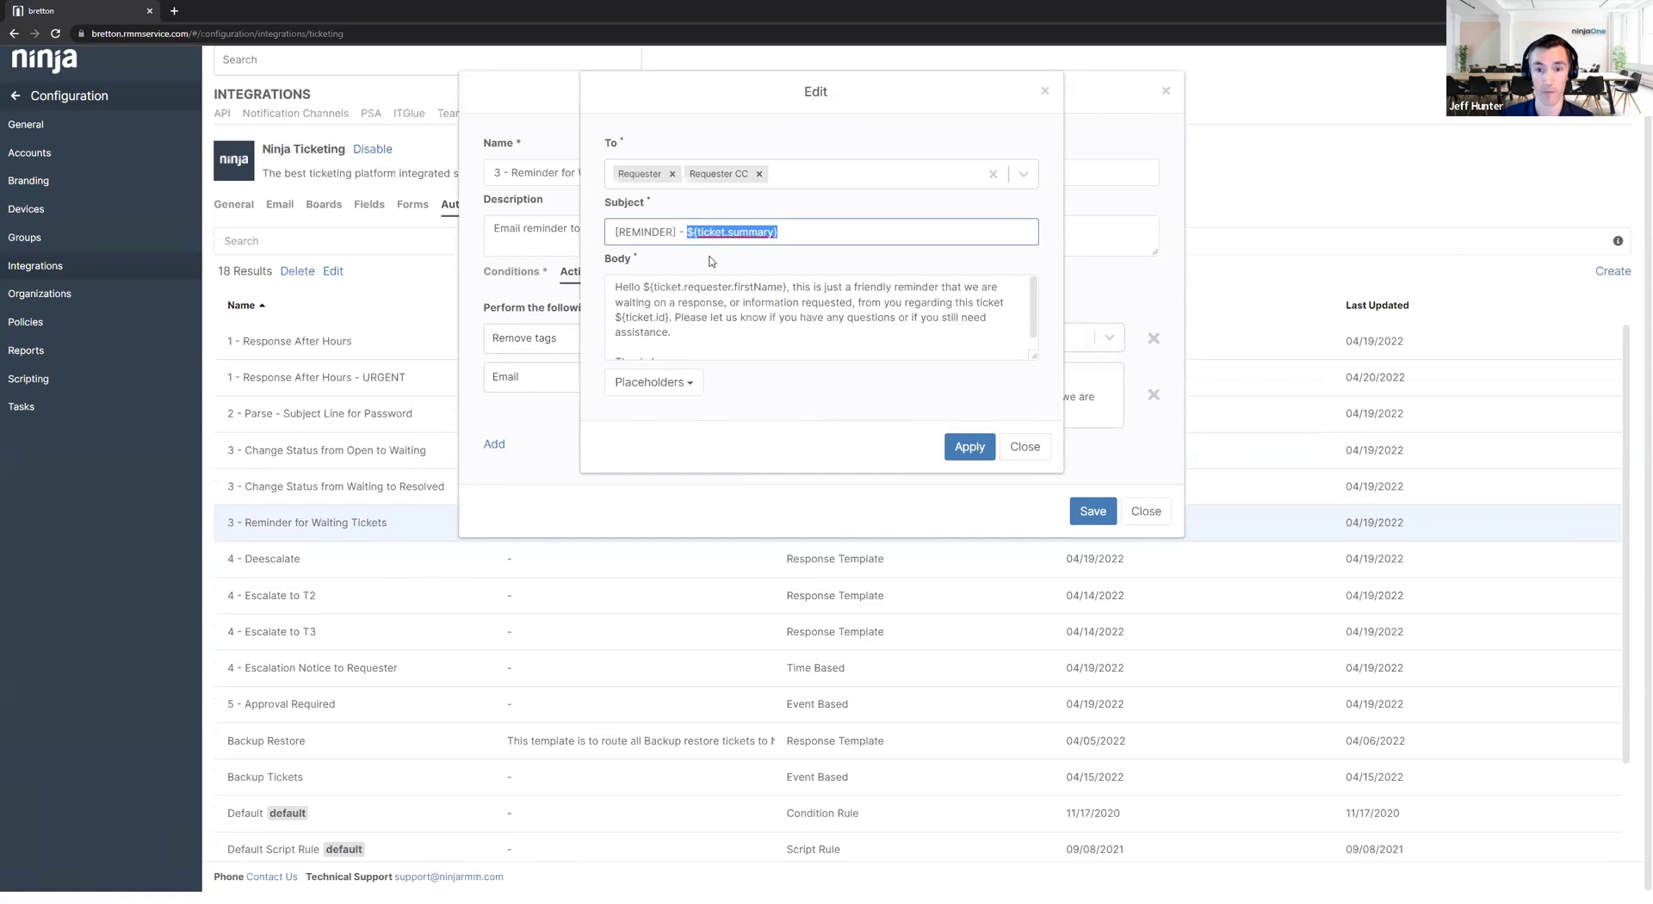
drag(649, 286, 792, 287)
drag(670, 317, 621, 317)
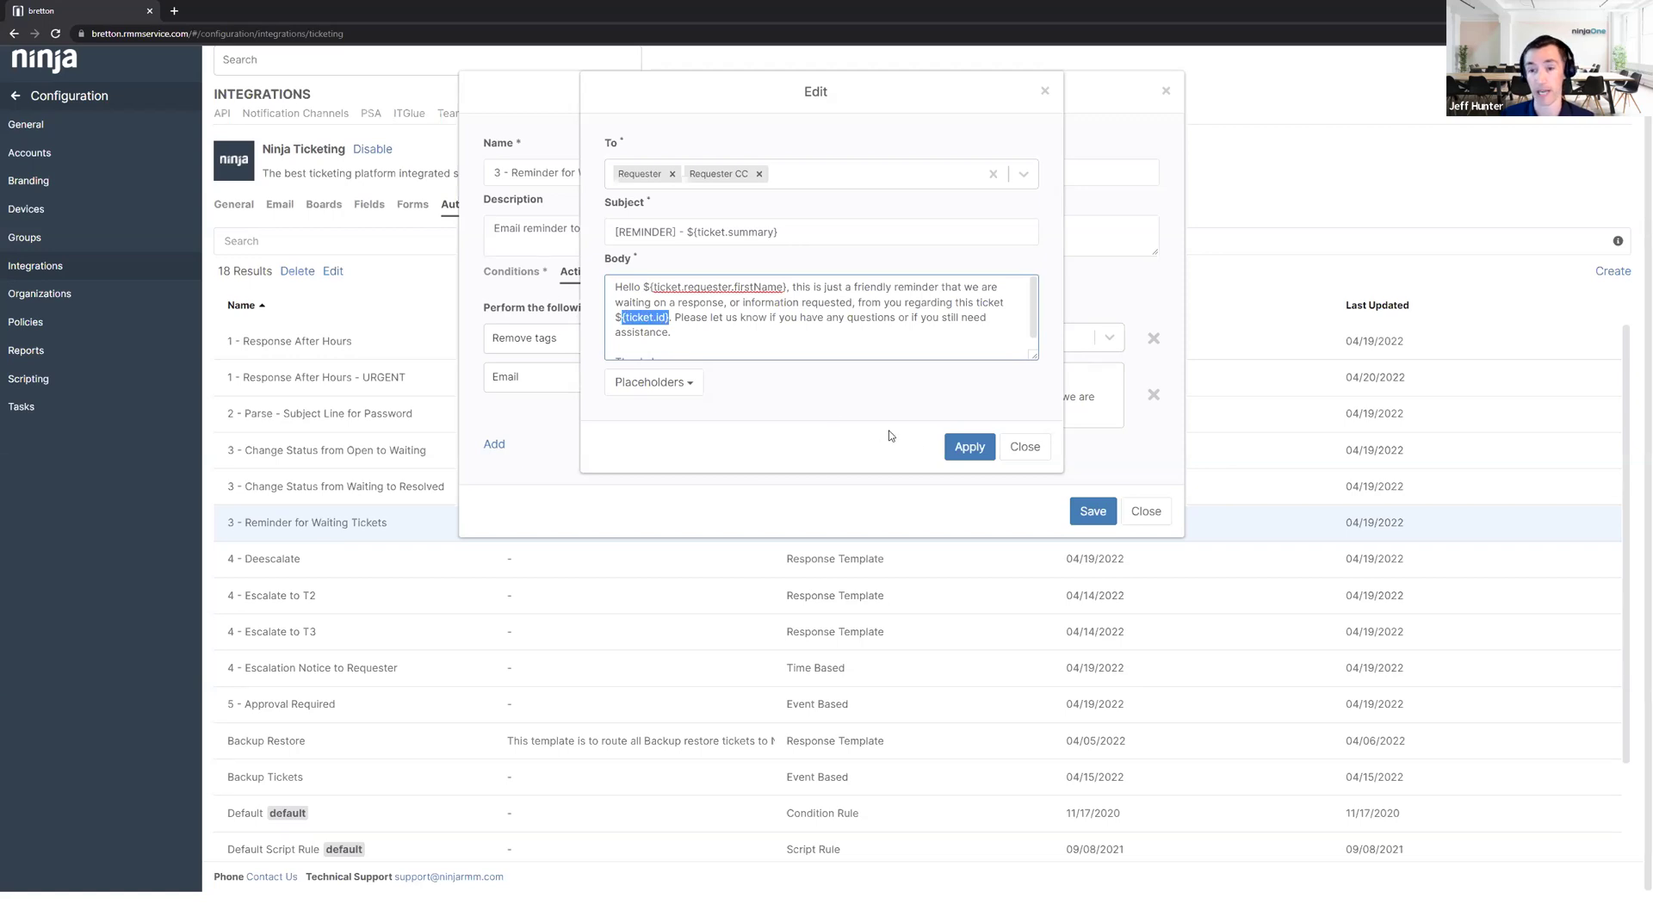
click(1026, 449)
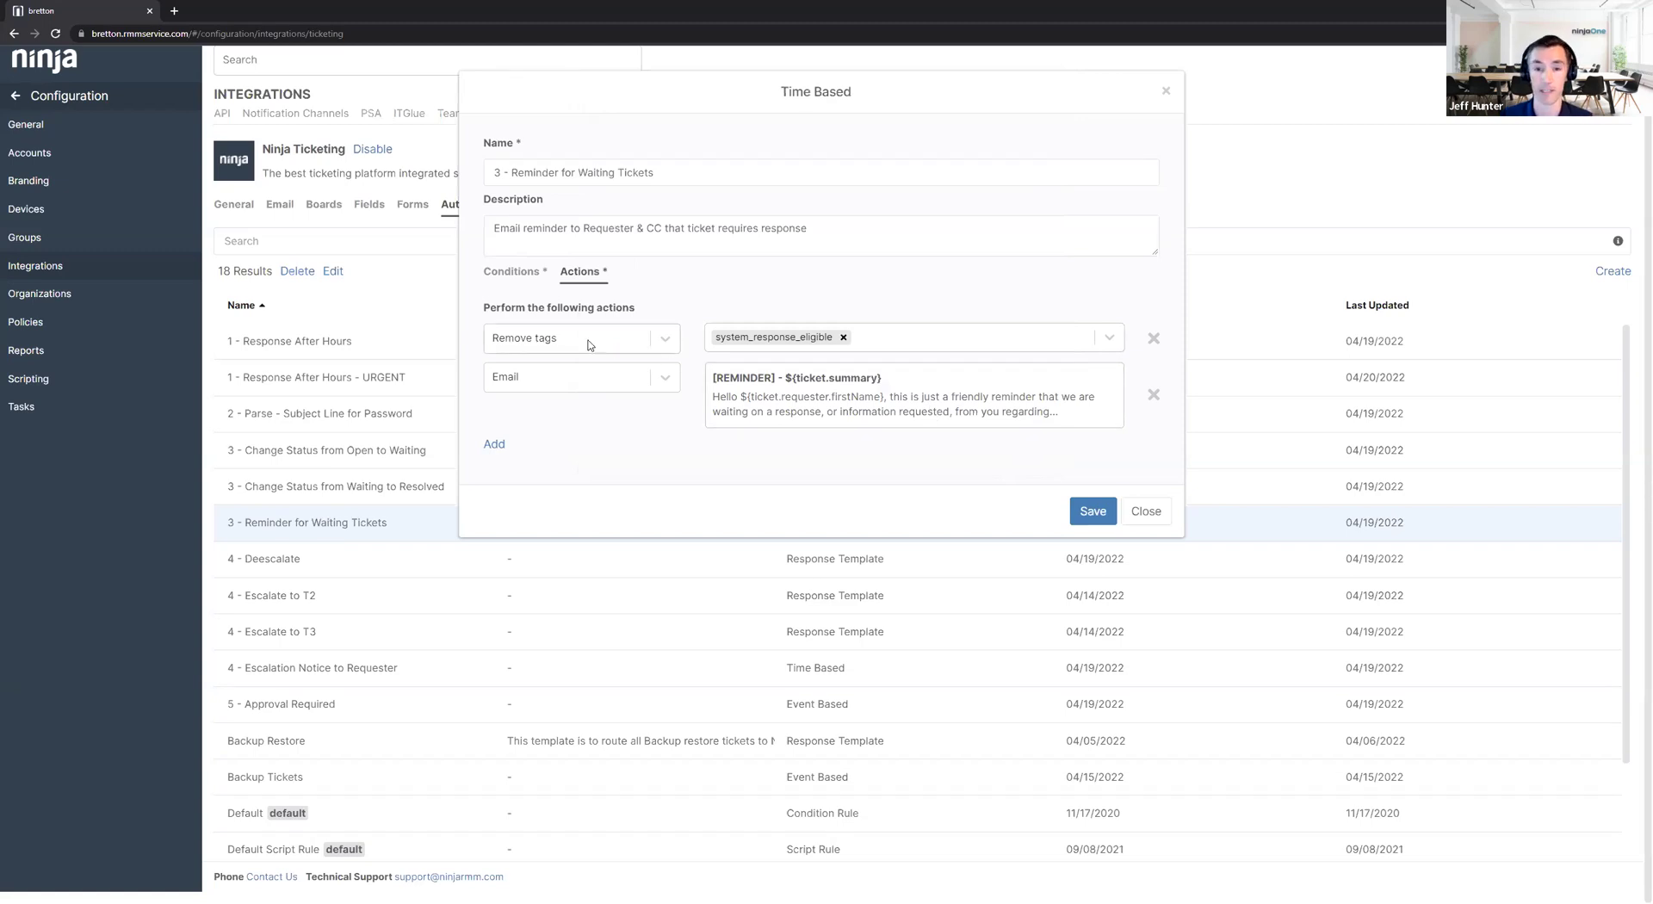
Check the reminder's trigger conditions and actions, then close the automation unchanged.
click(520, 273)
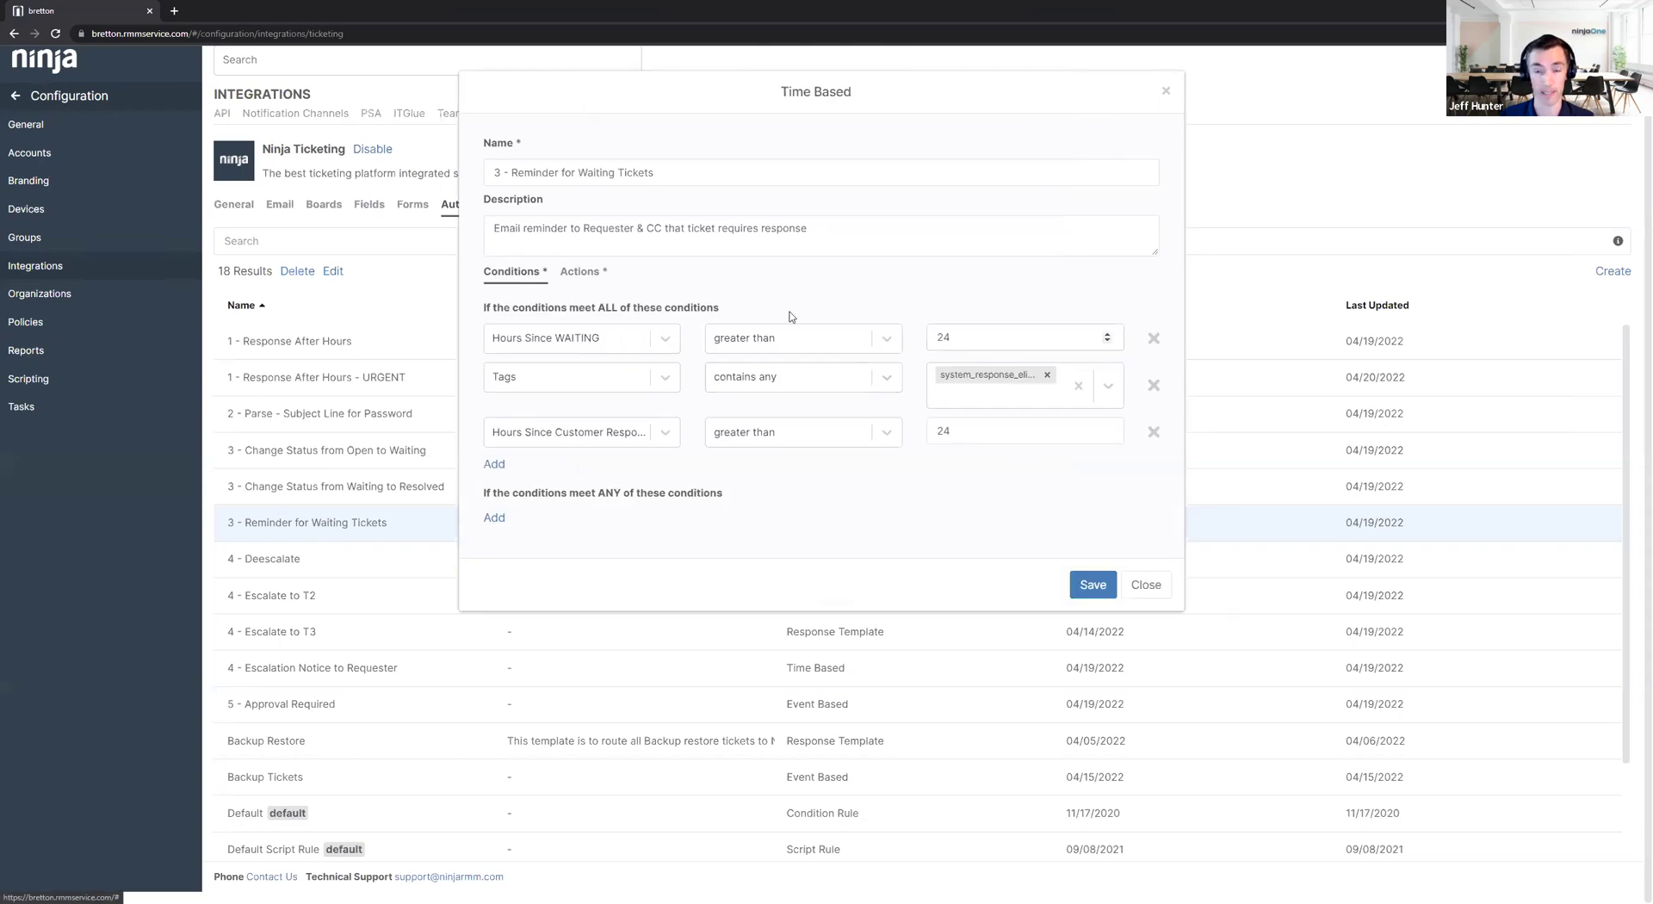
click(578, 271)
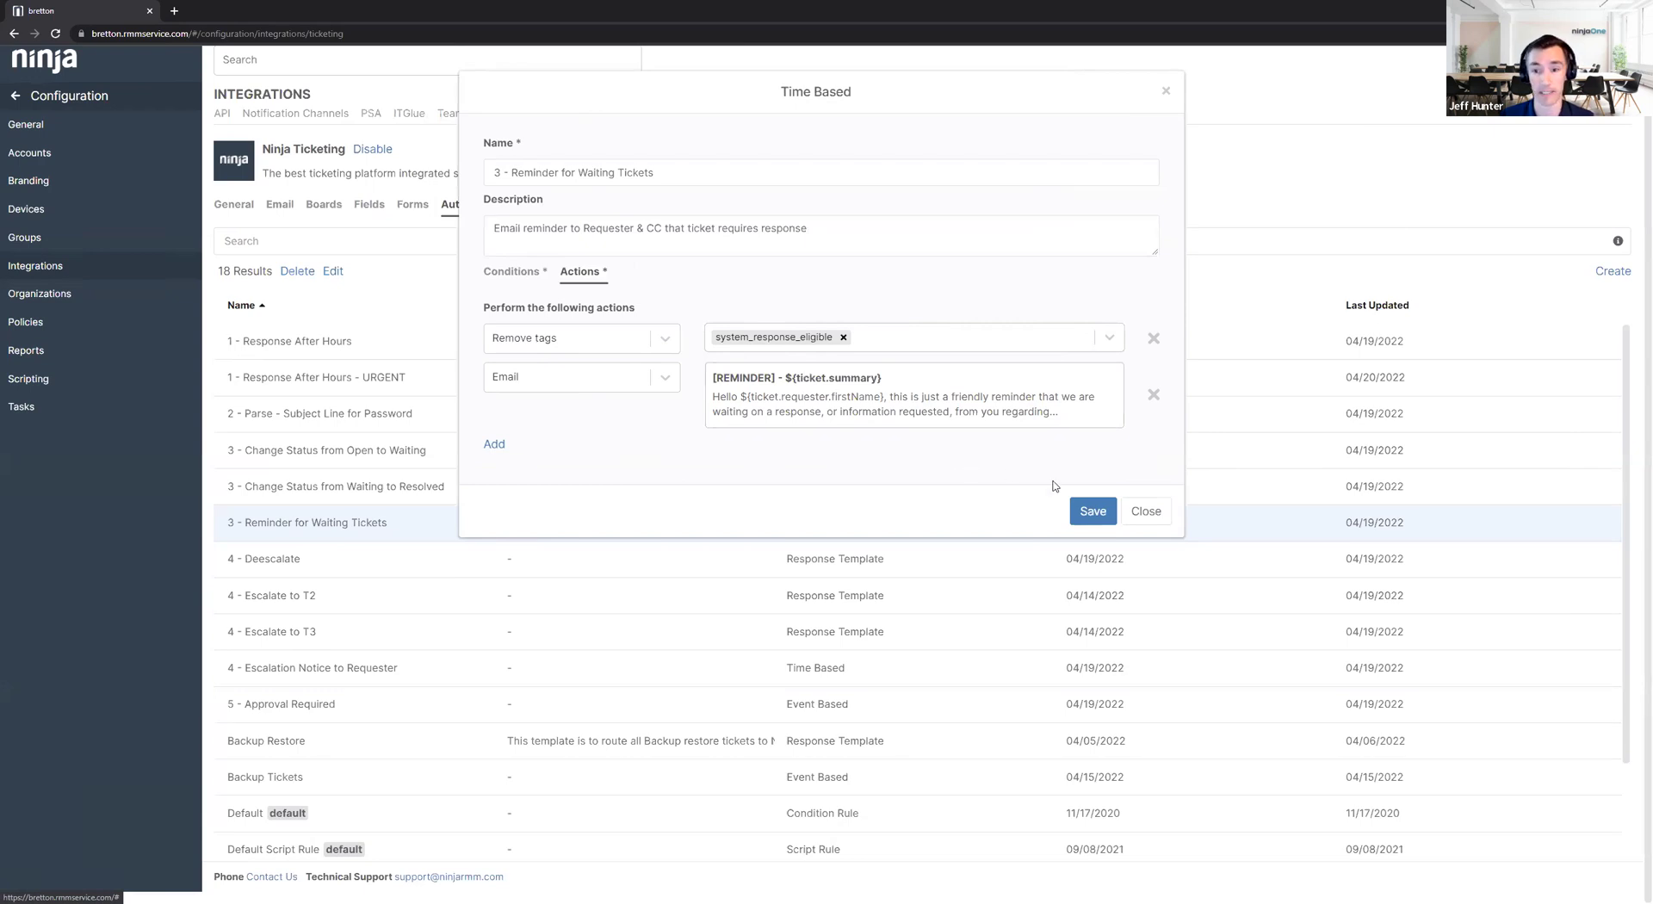
click(1146, 511)
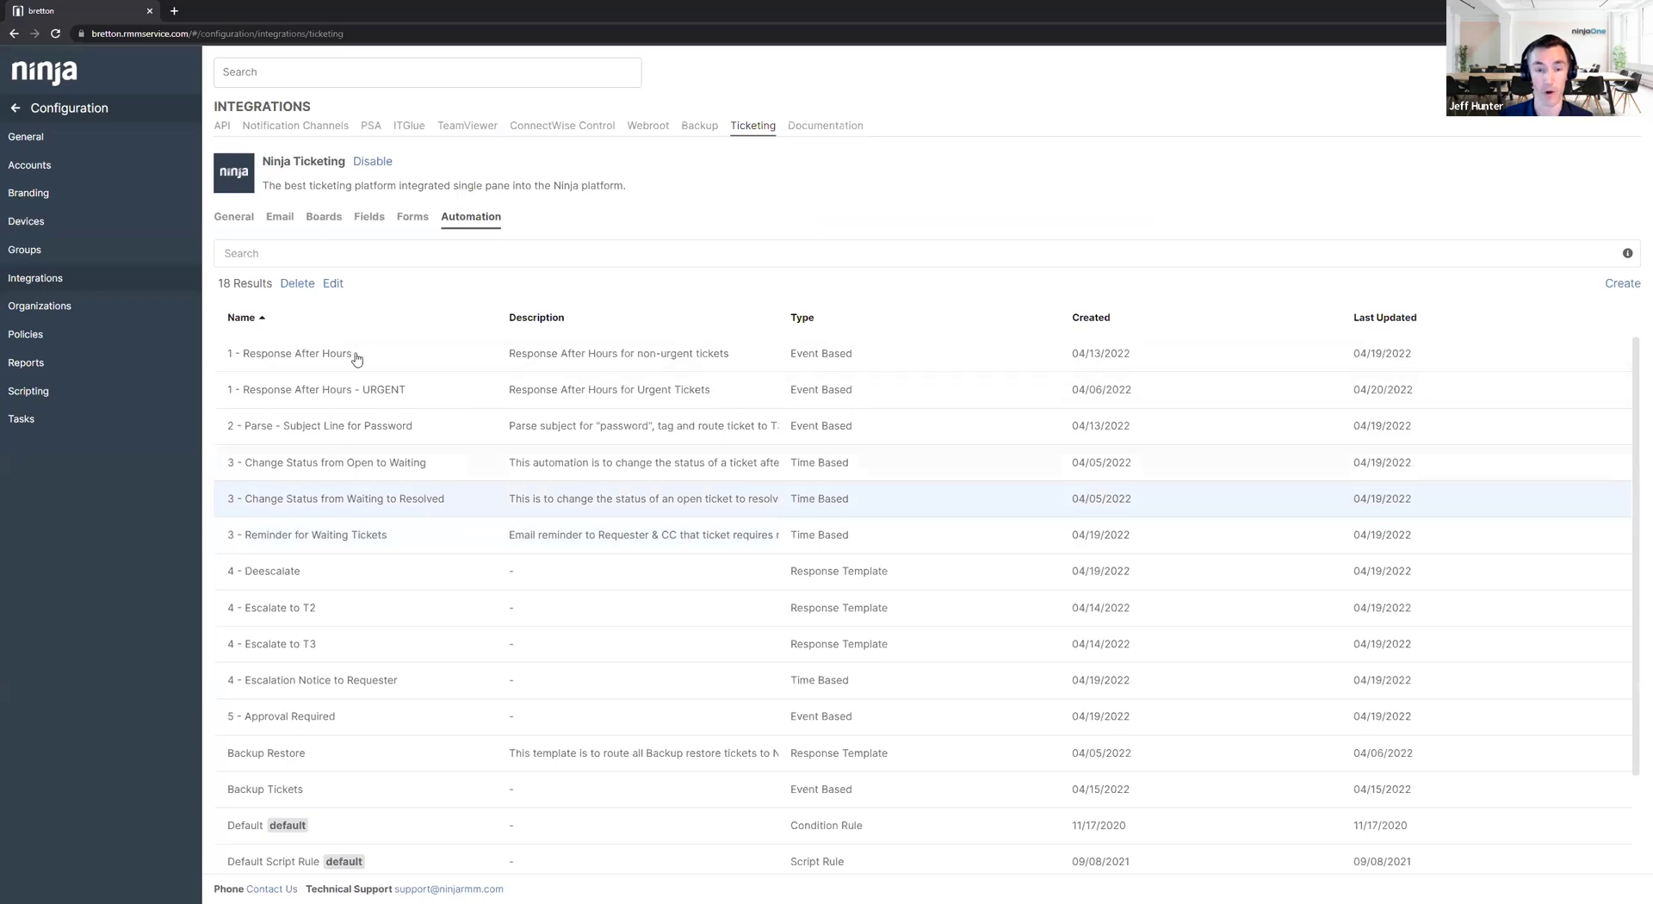
Open '3 - Change Status from Waiting to Resolved' and view its Status and email actions.
click(333, 284)
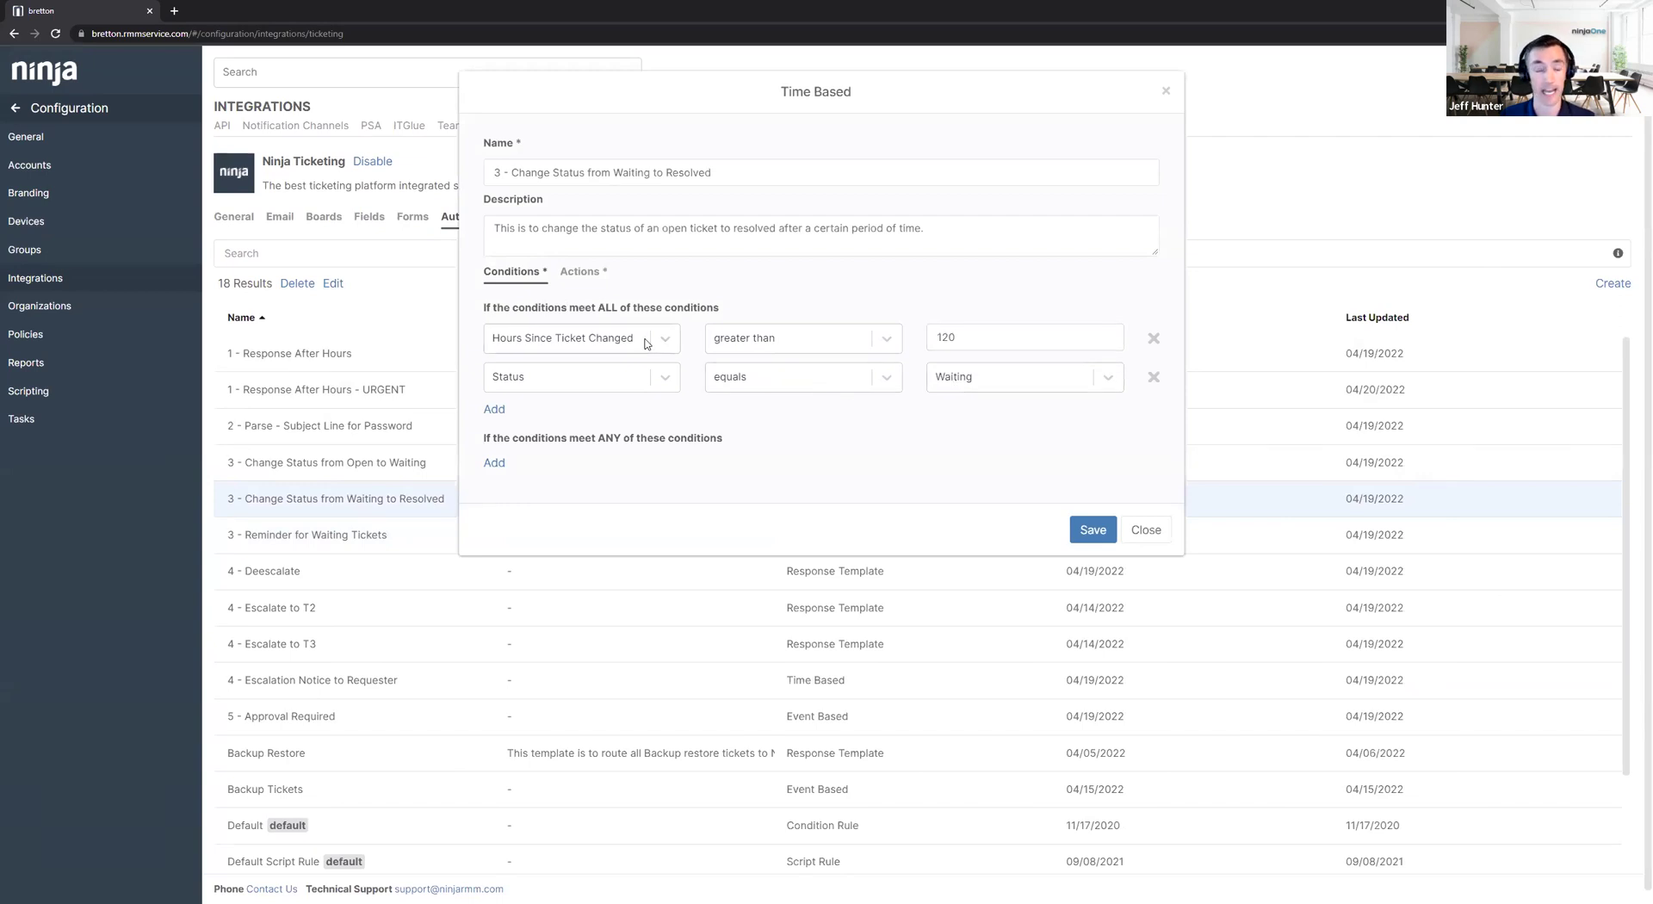
click(585, 272)
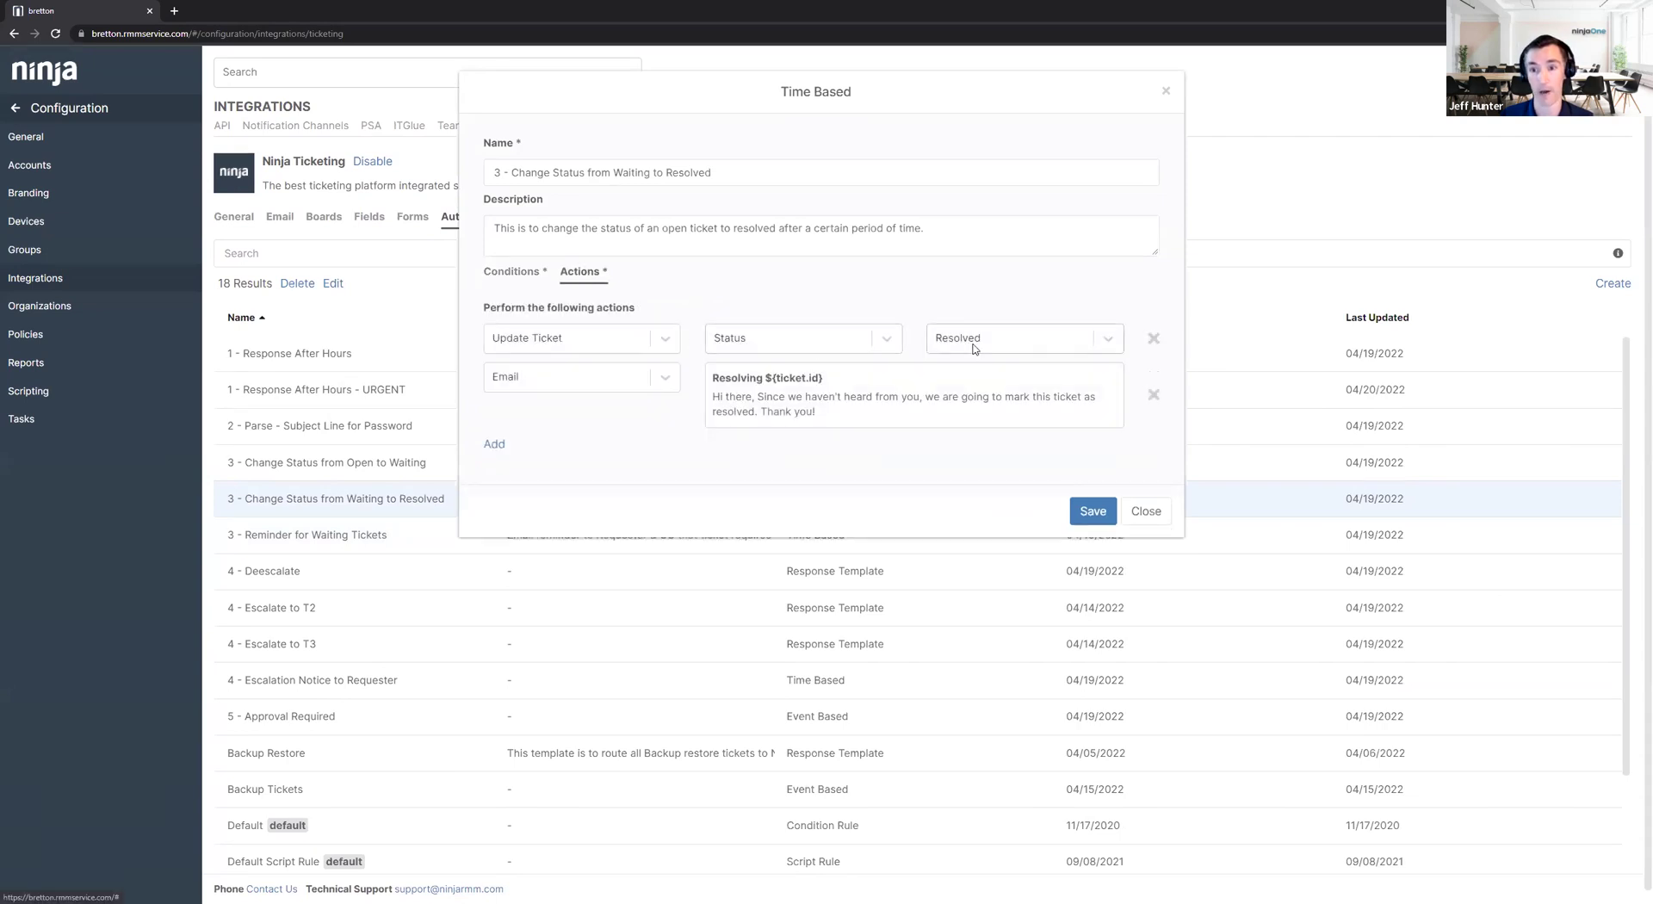
Open the 'Resolving ${ticket.id}' email action to review its Requester recipient, subject and body.
click(967, 396)
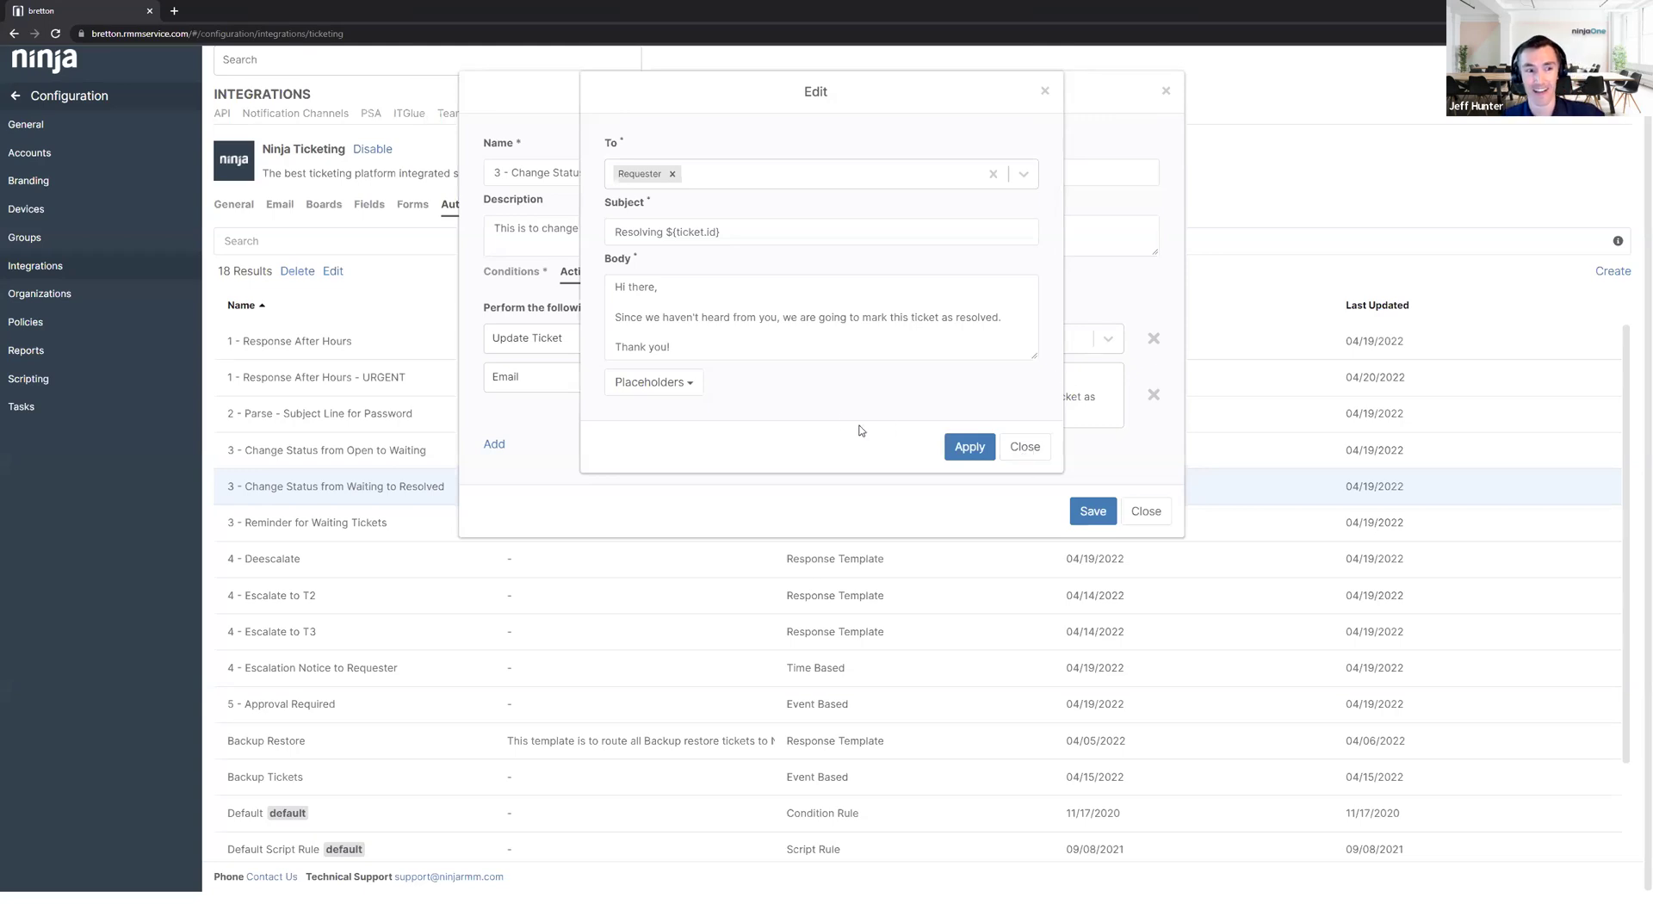
Close the Resolving email and the Waiting to Resolved automation without saving changes.
click(1015, 449)
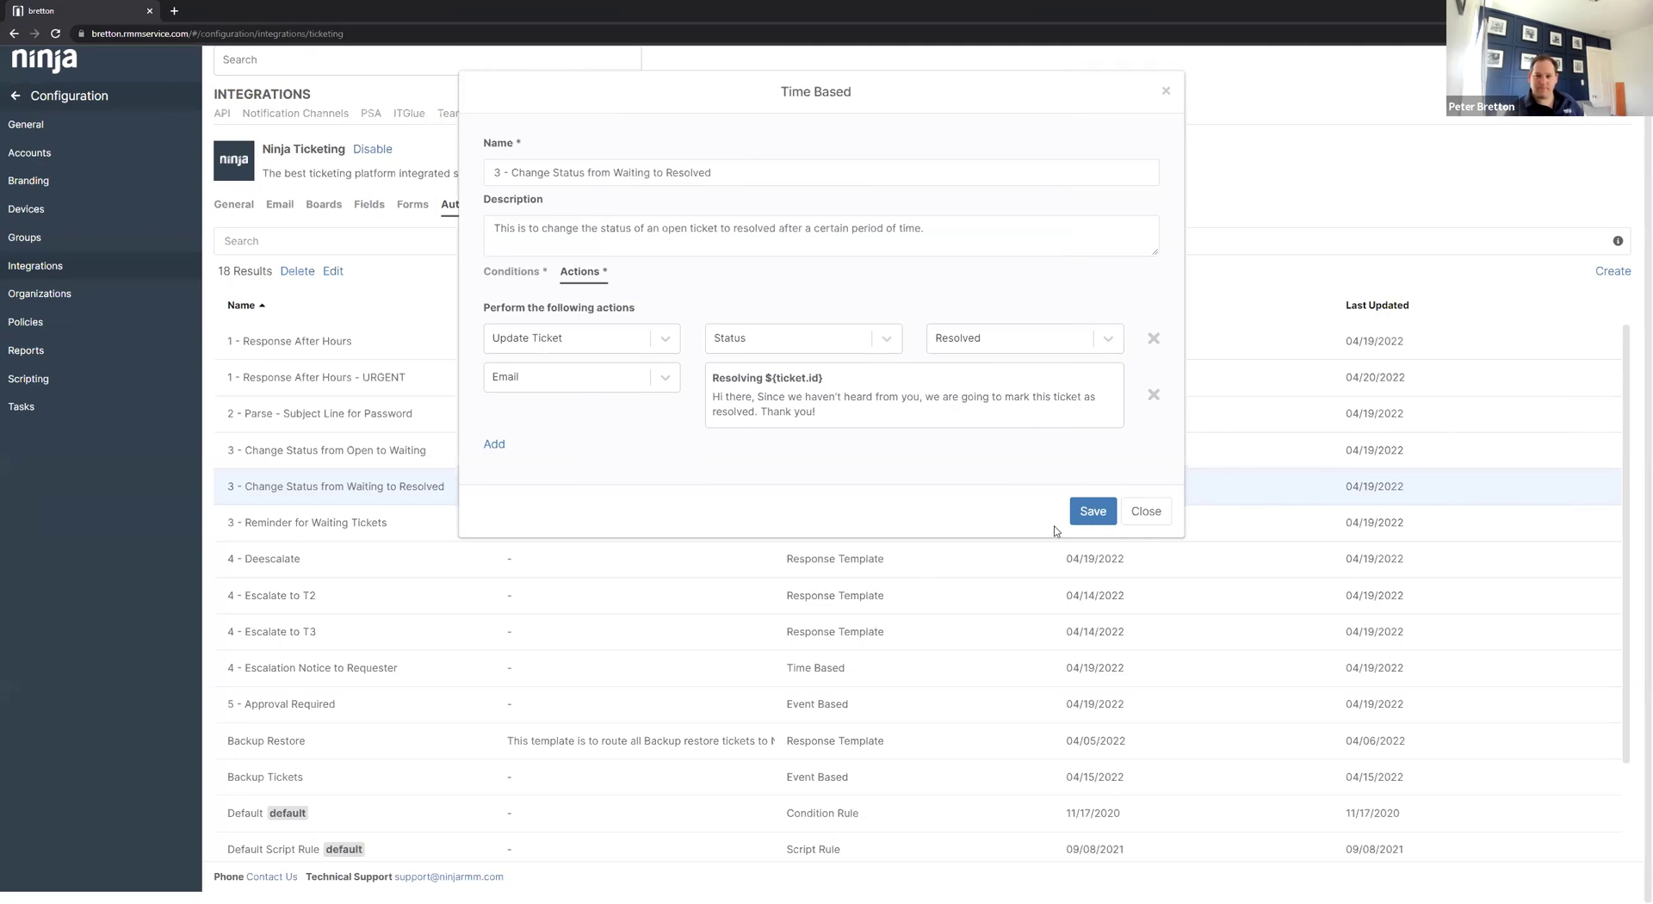
click(1146, 511)
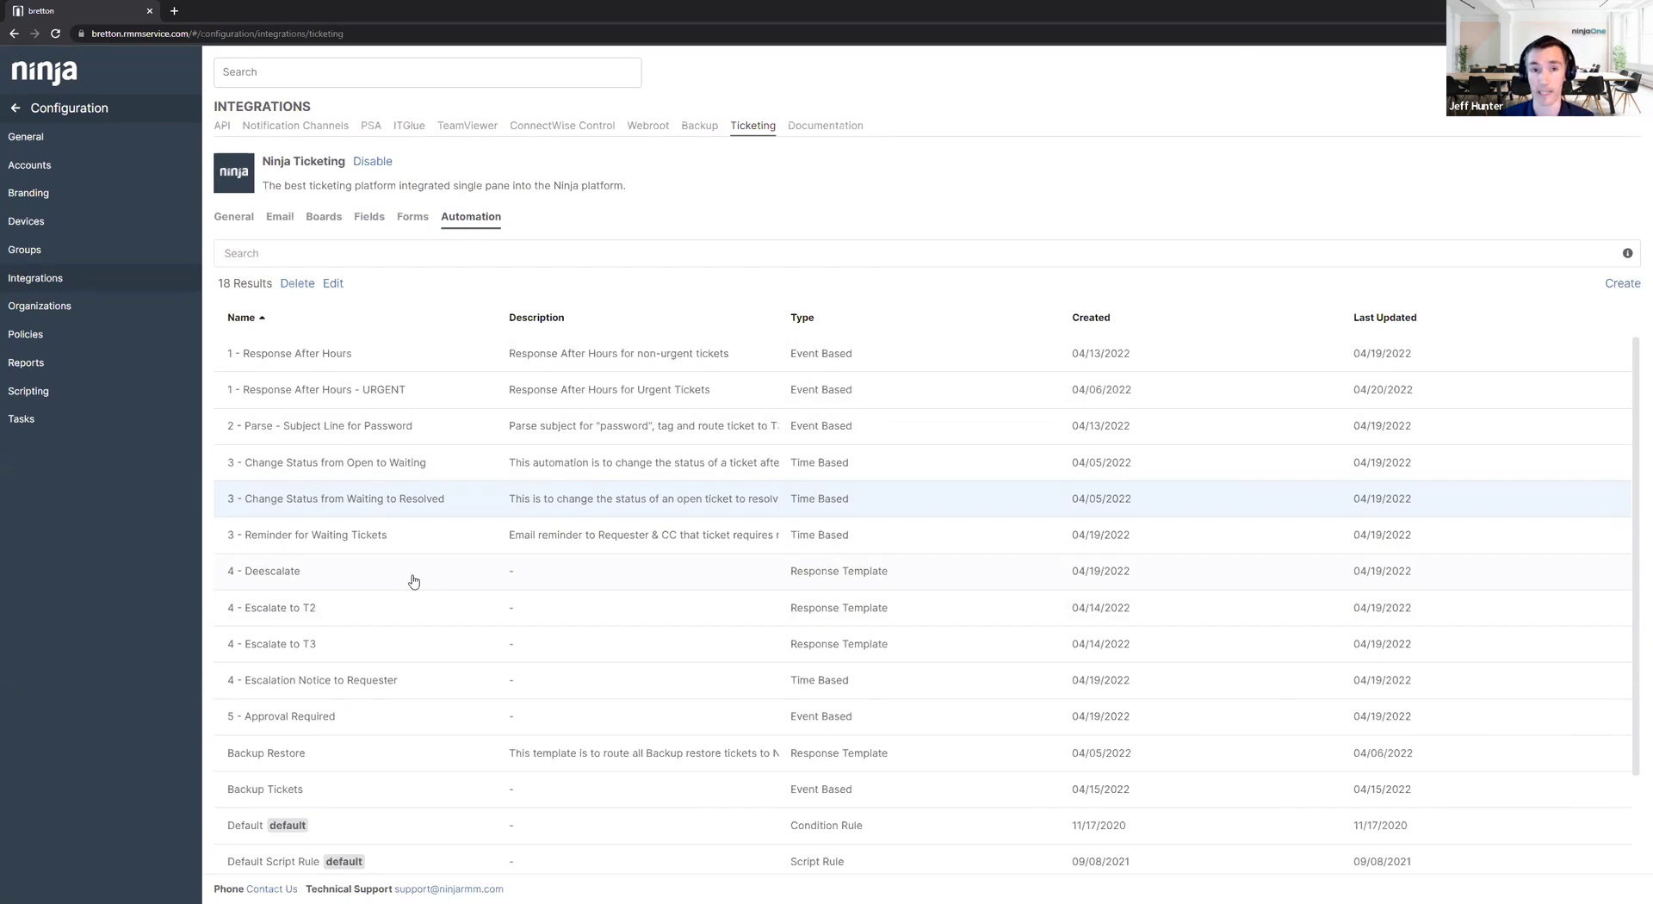
Edit the '4 - Escalate to T2' template, showing its escalation comment and T2/Escalate/T1 tag actions.
click(360, 608)
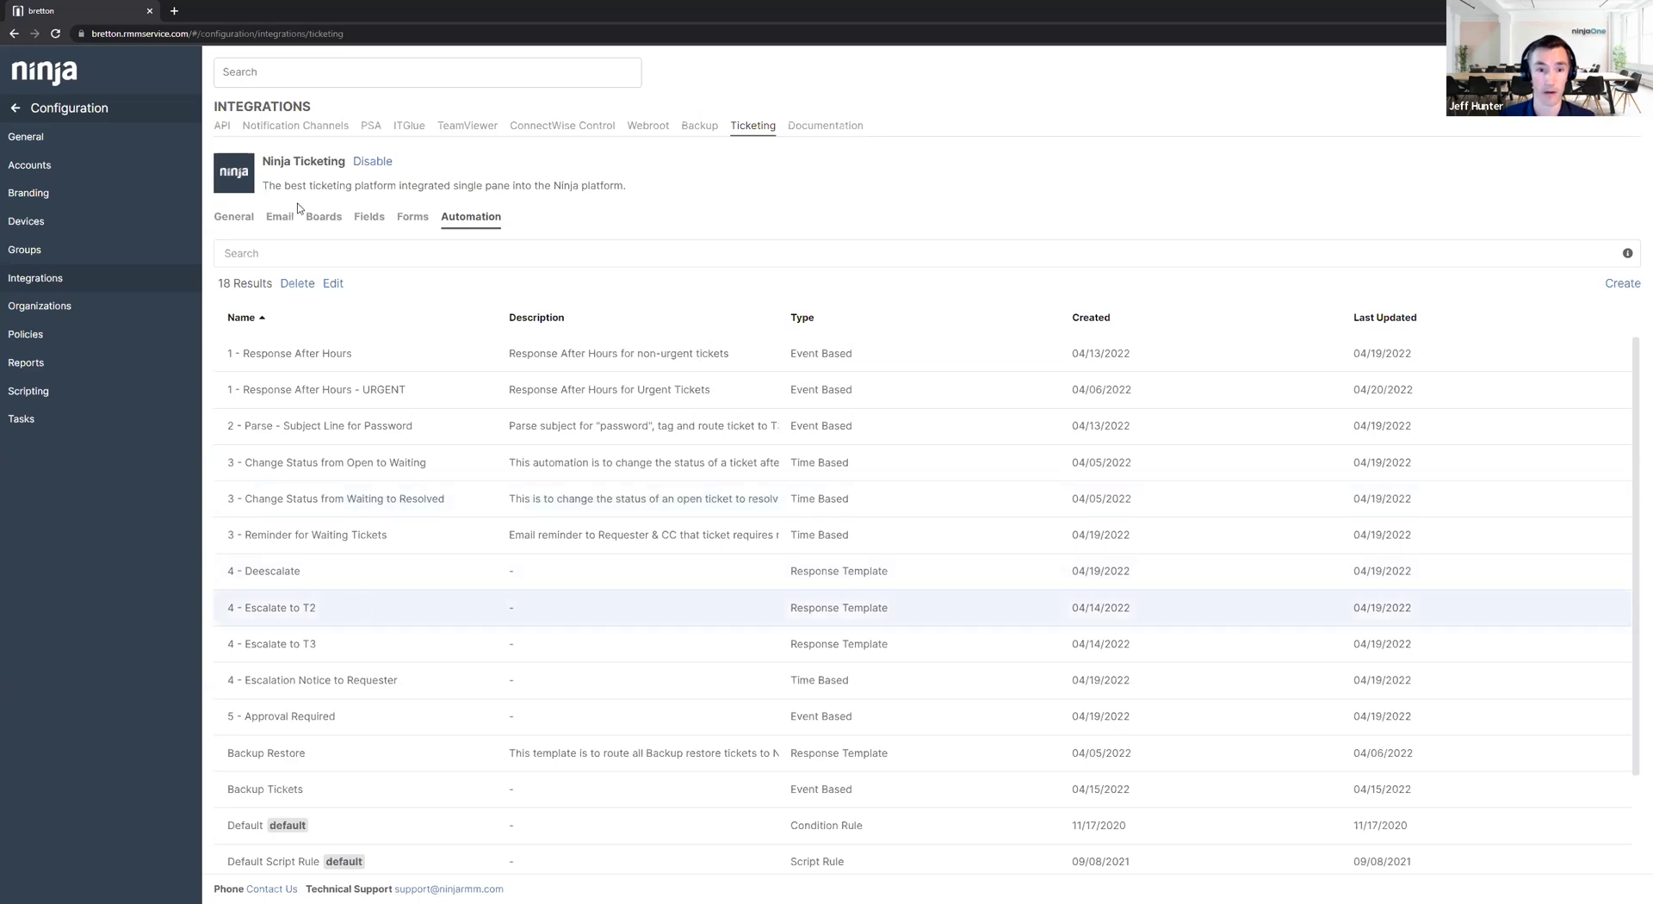
click(333, 283)
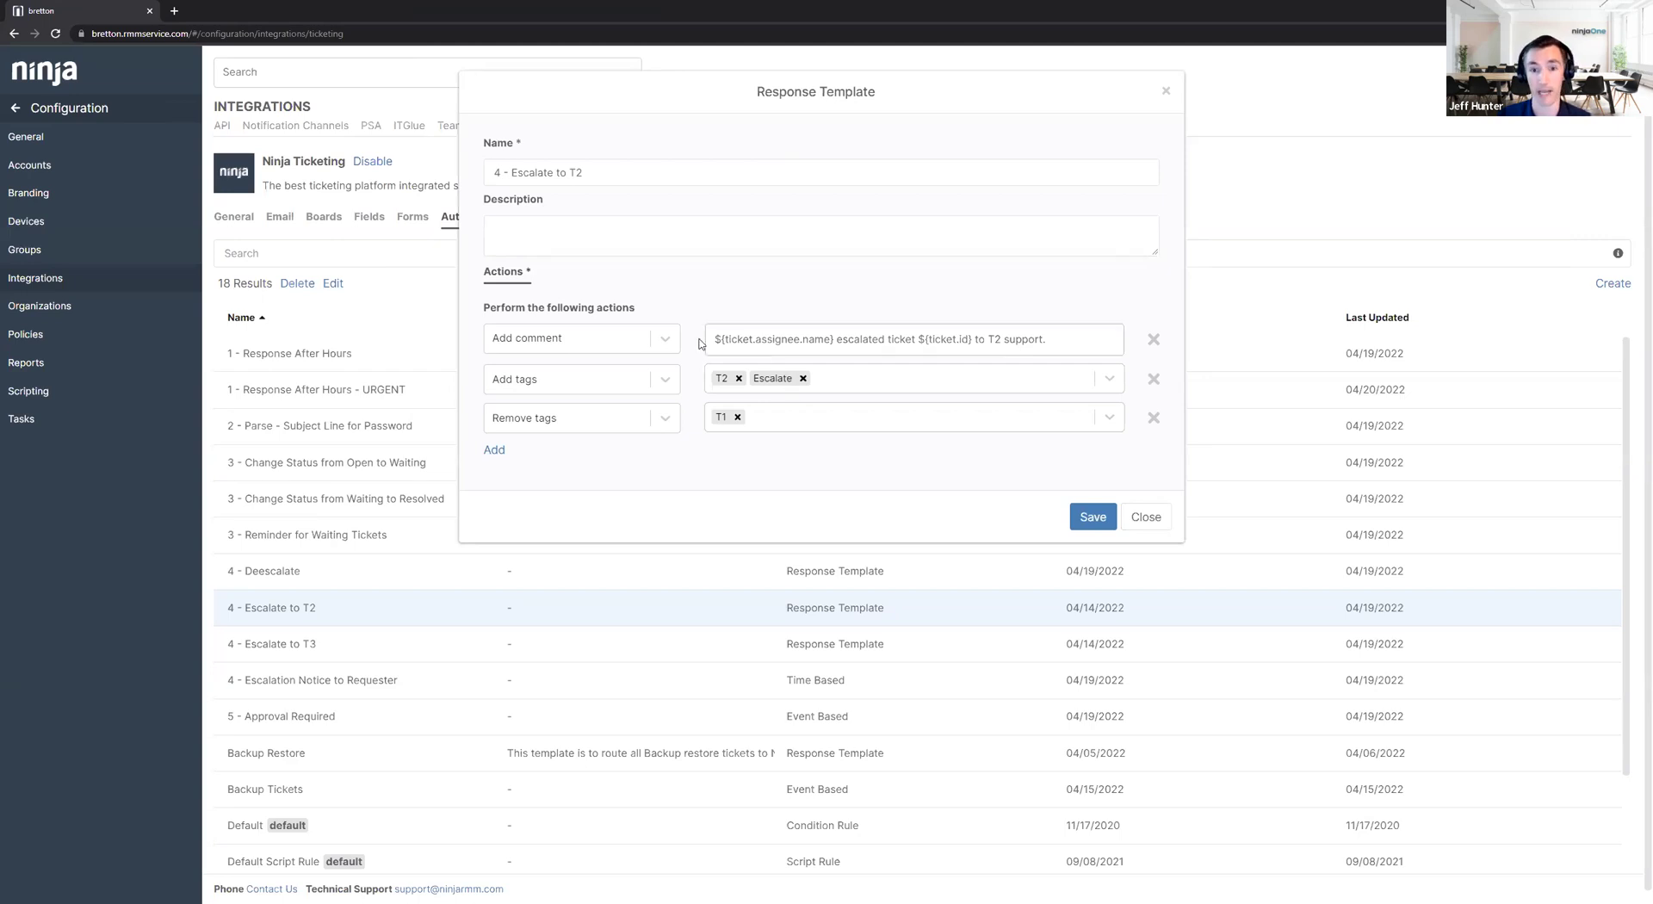
Open the private escalation note saying the assignee escalated the ticket to T2 support.
click(744, 340)
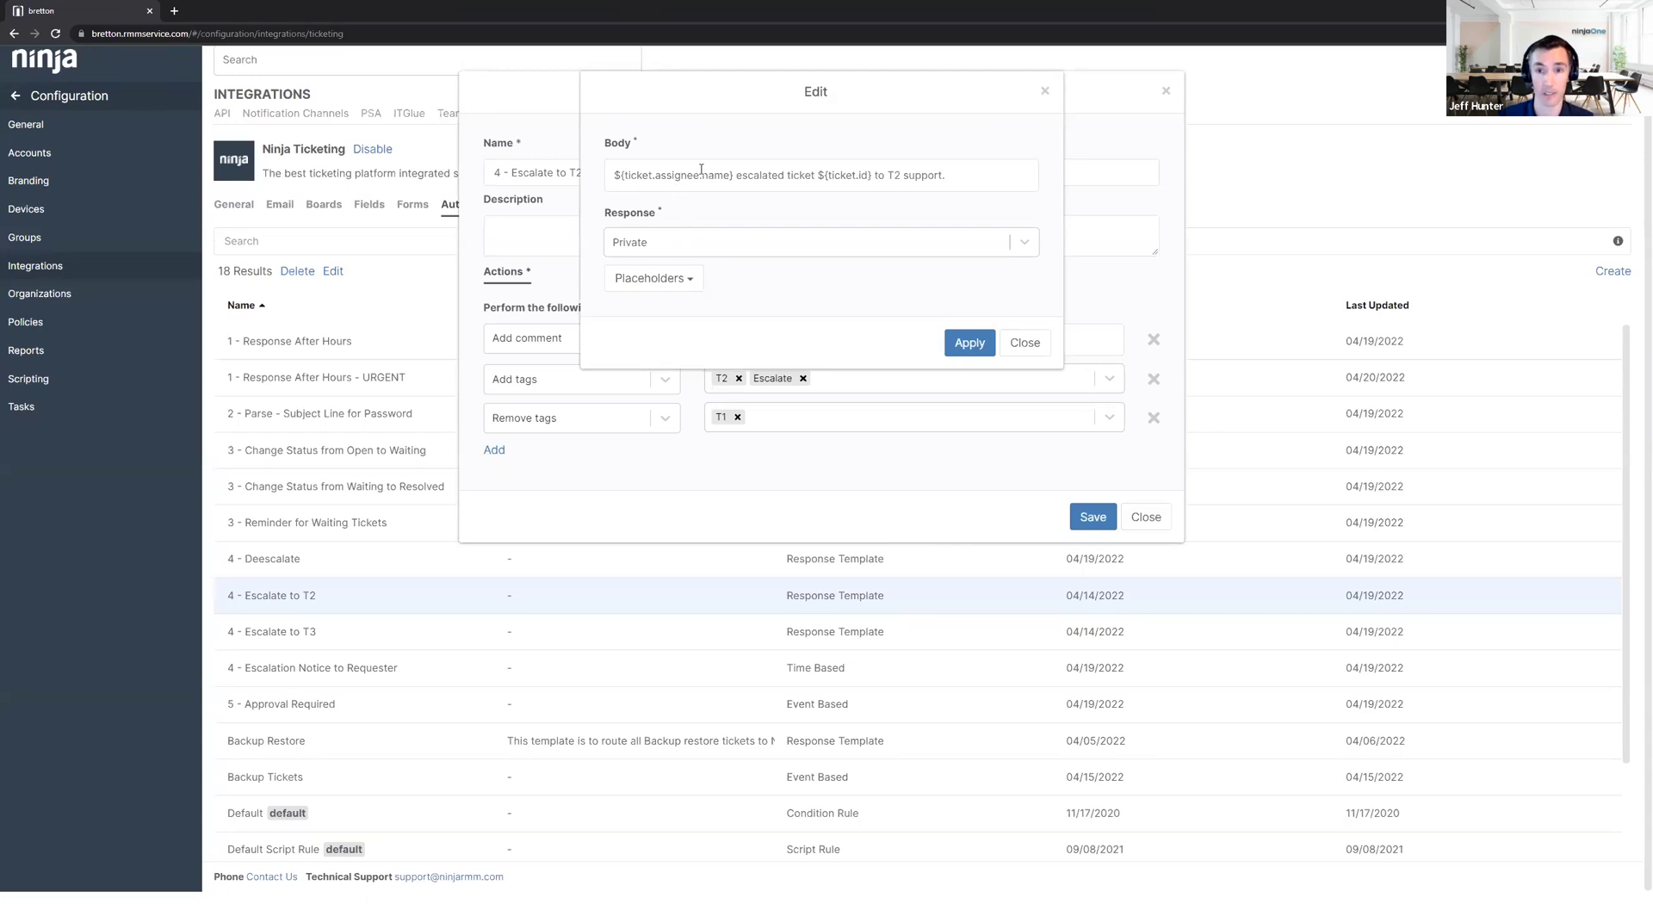
Highlight the assignee name and ticket id placeholders, then close the comment and template unchanged.
drag(732, 176, 617, 173)
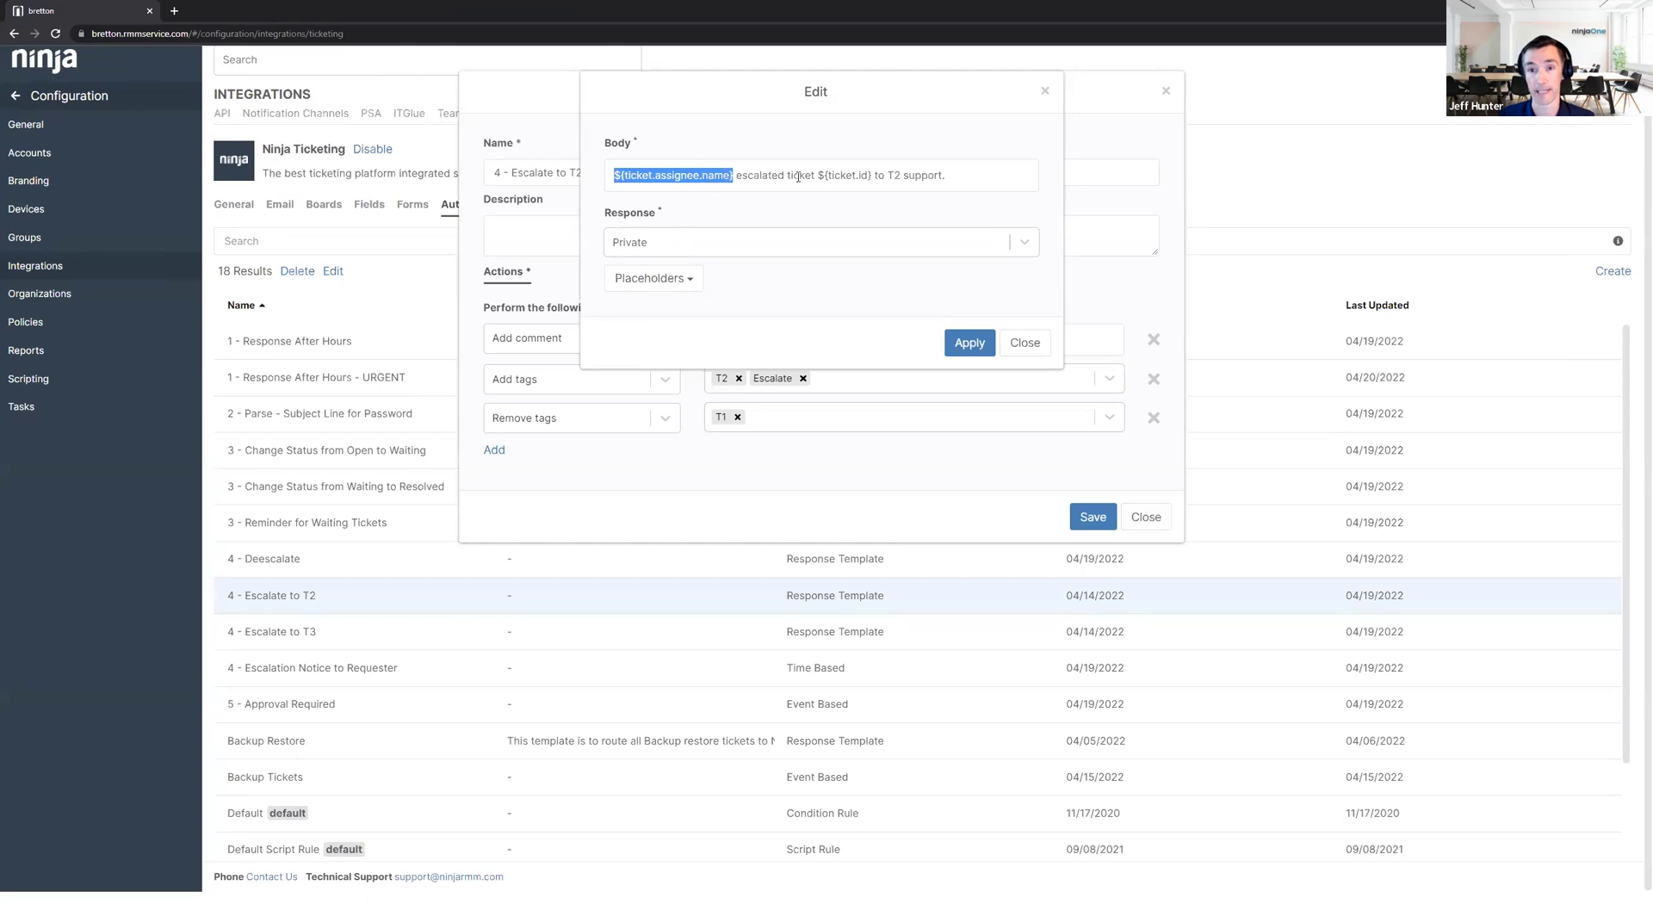
drag(816, 176, 870, 176)
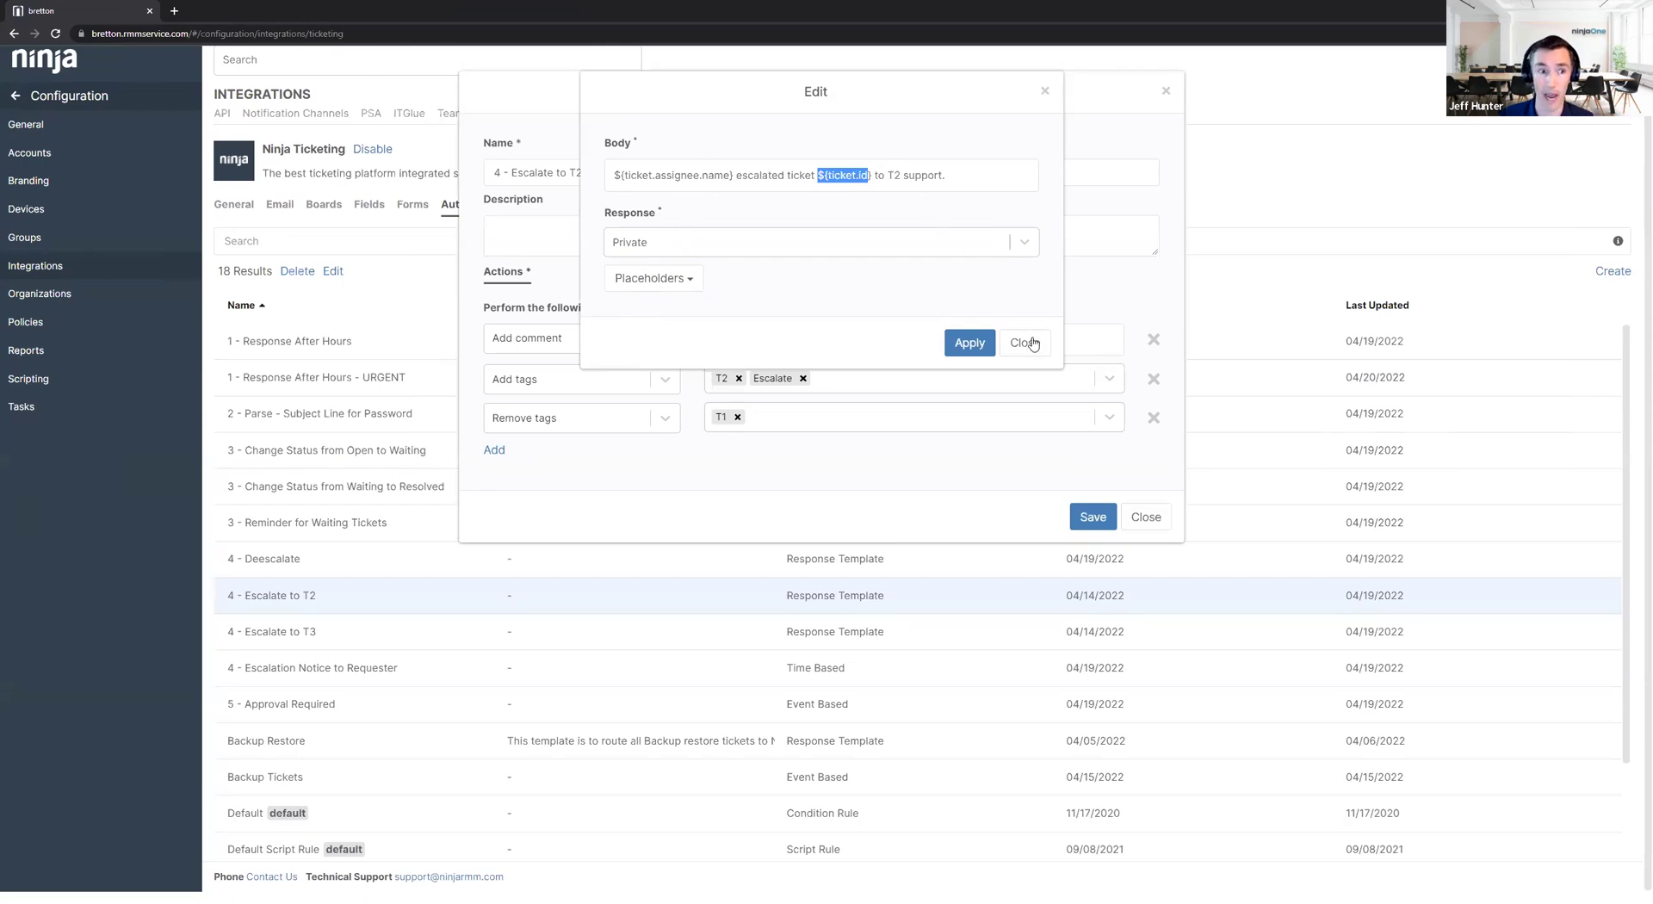
click(1033, 343)
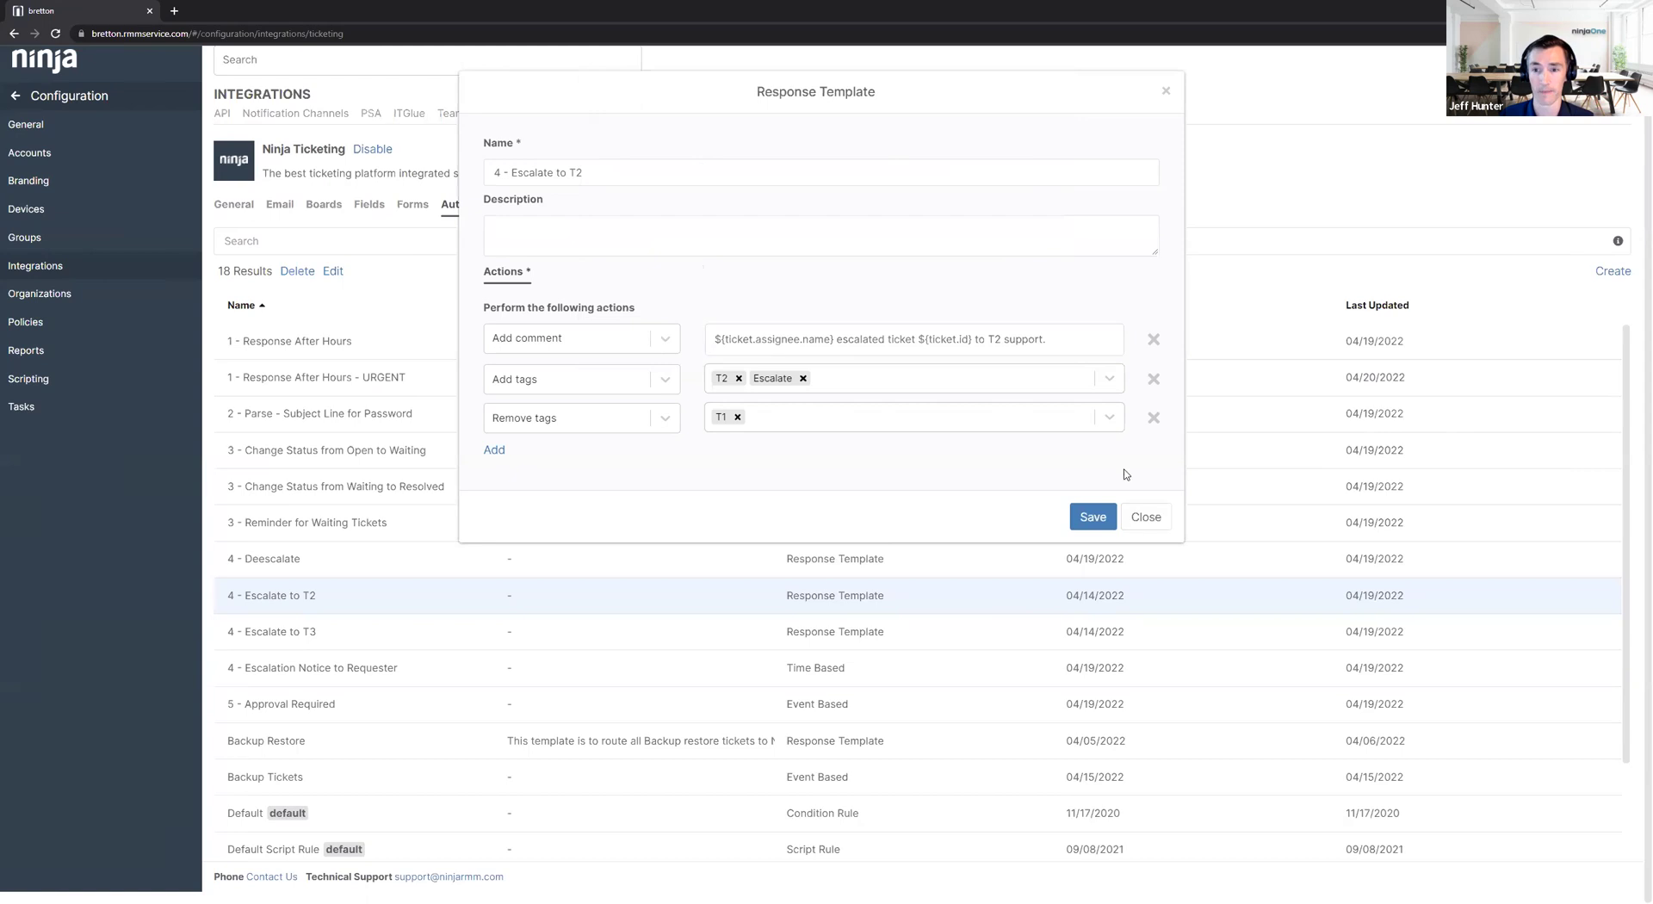
click(1144, 517)
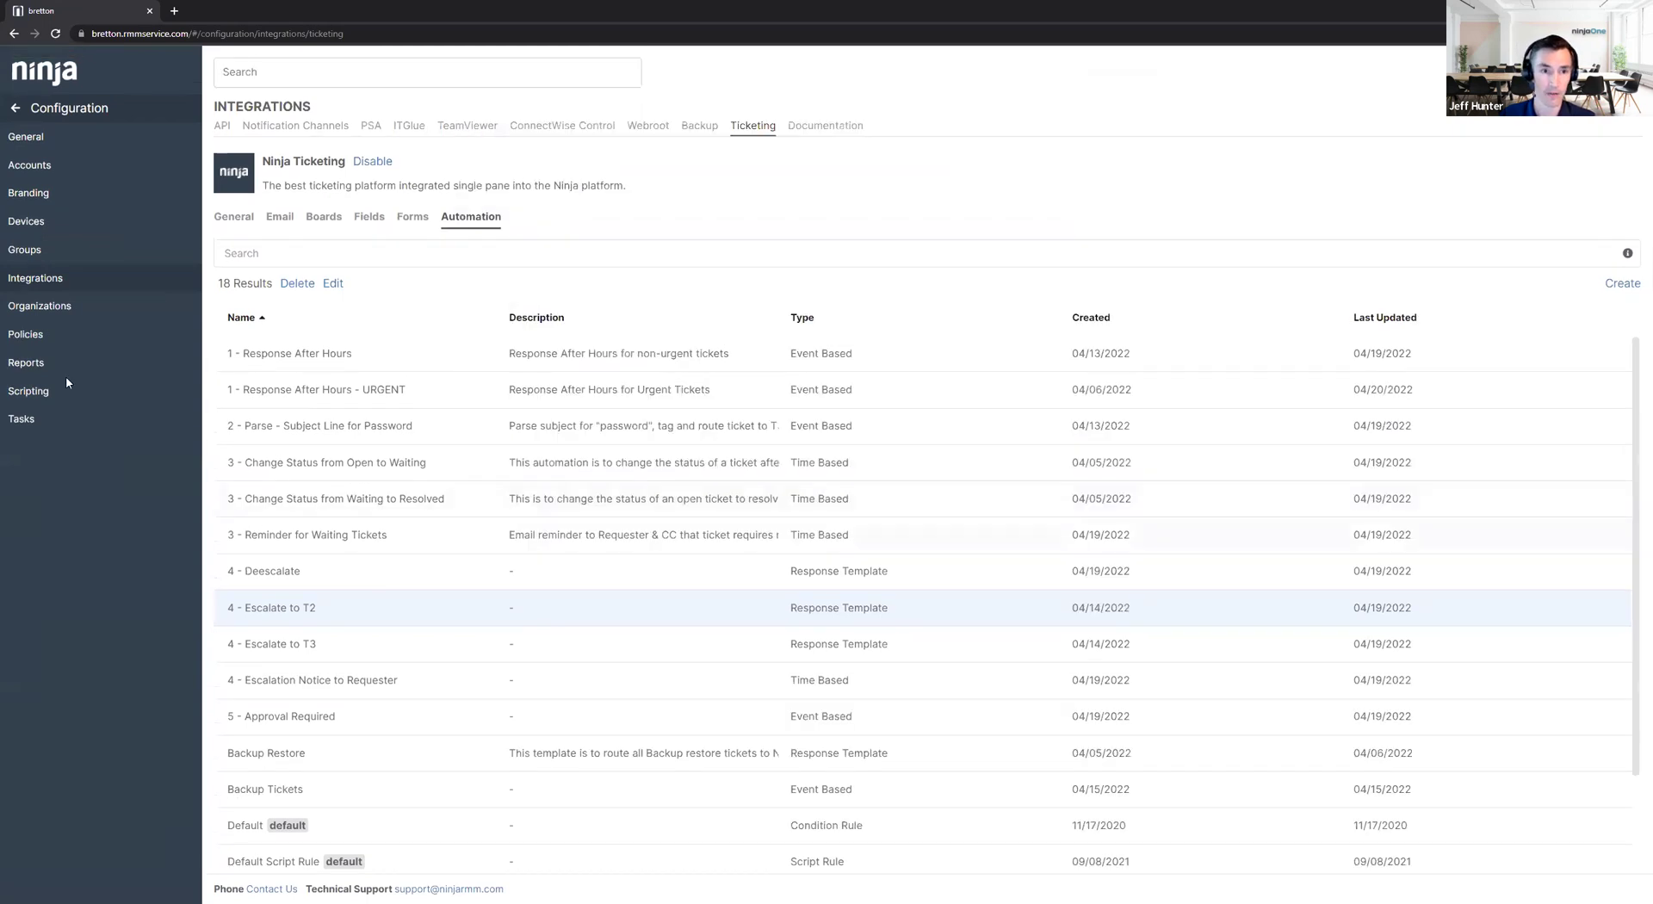
From All tickets, assign ticket #1012 'File corrupted - need restored' to a technician and save.
click(62, 241)
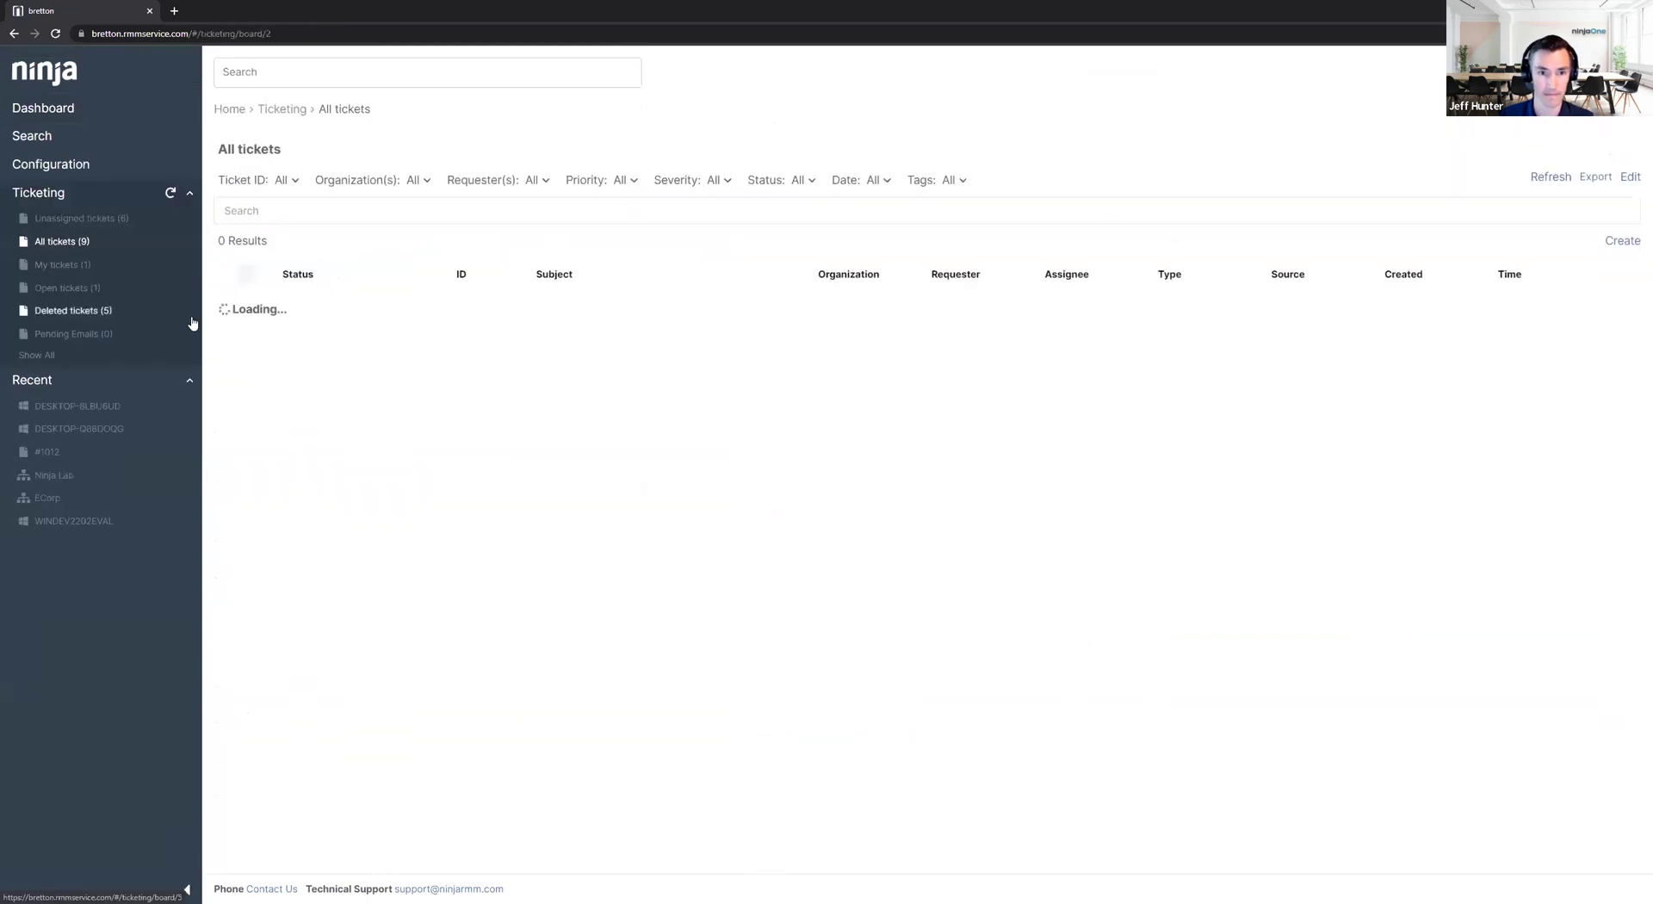
click(615, 347)
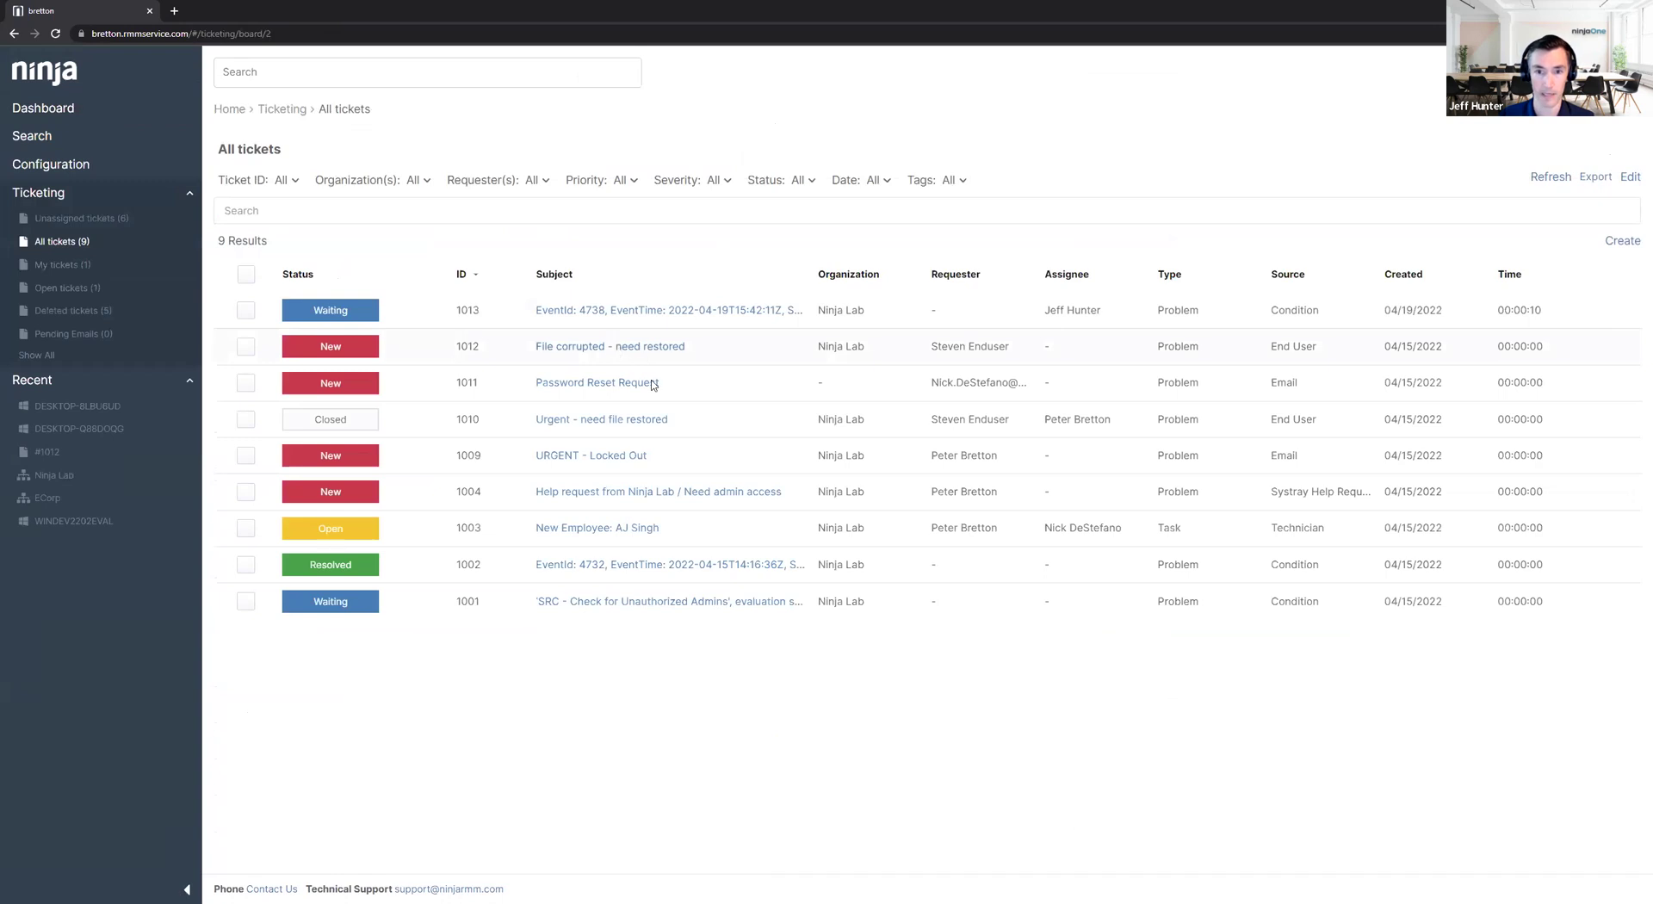
click(358, 501)
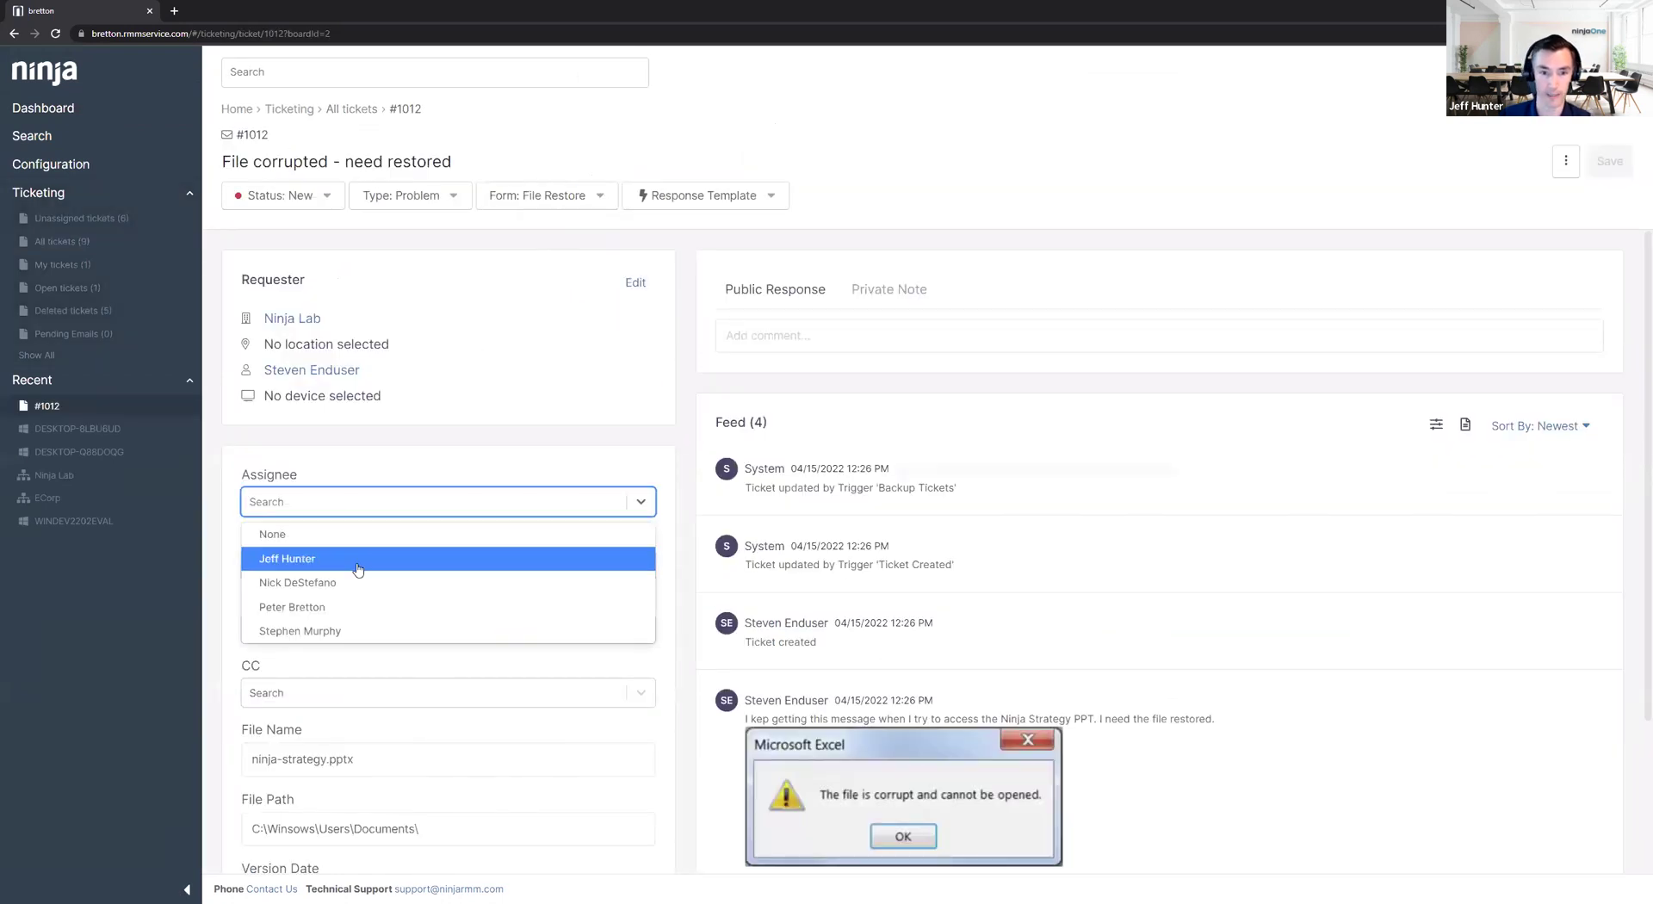
click(354, 561)
click(1606, 163)
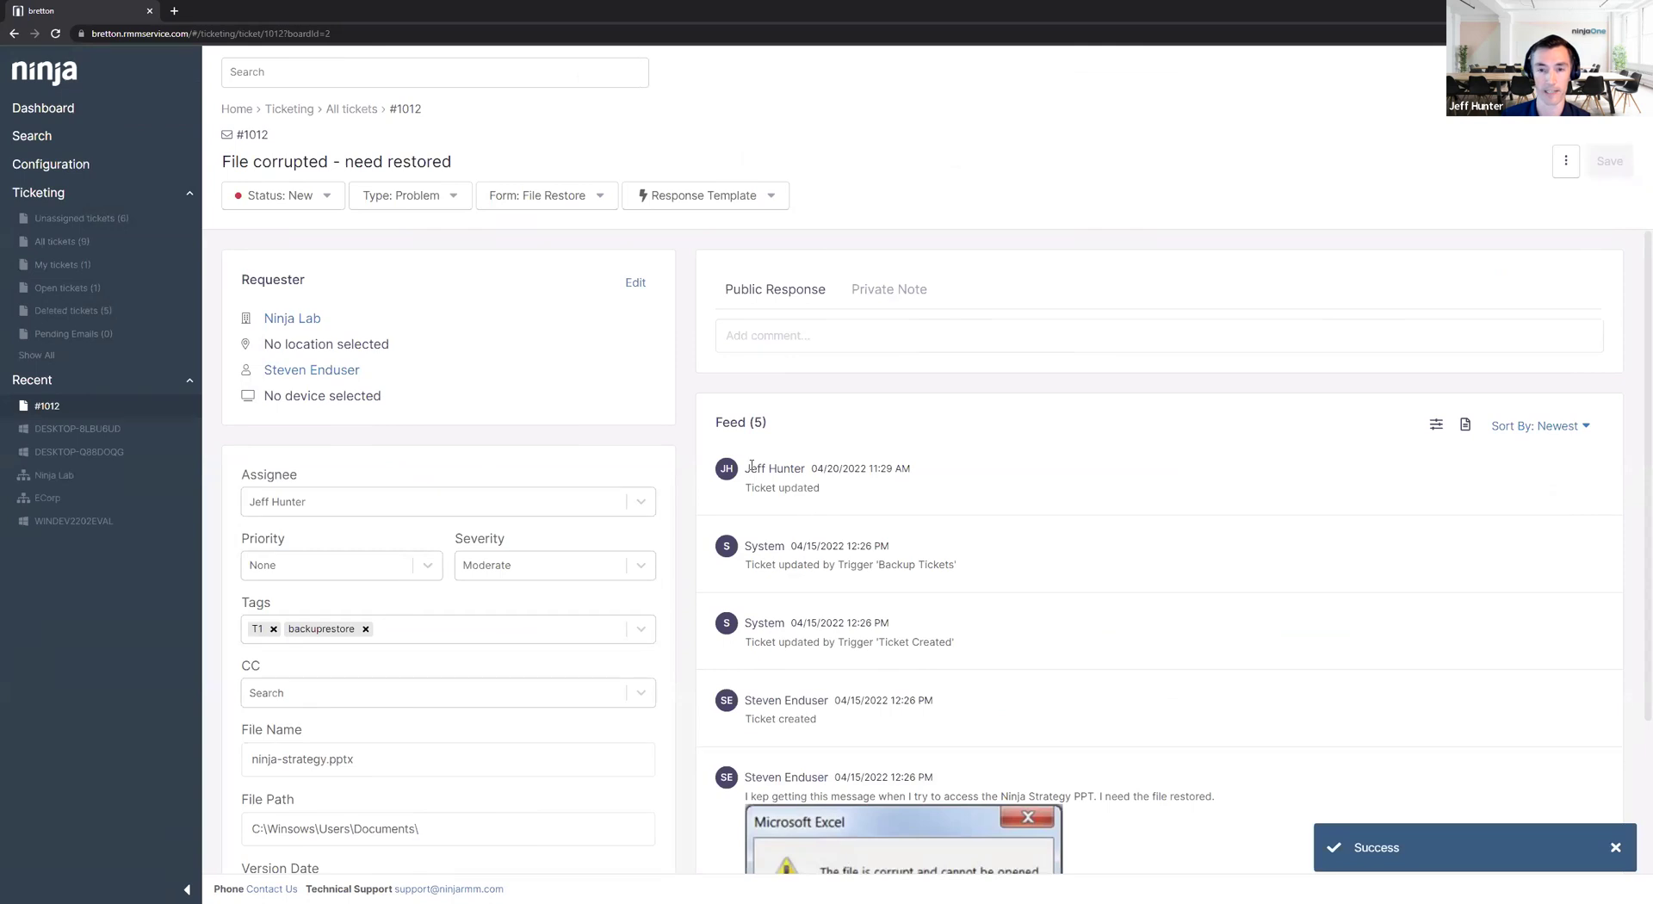
Apply the 4 - Escalate to T2 template to ticket #1012, then switch to 4 - Deescalate.
click(685, 206)
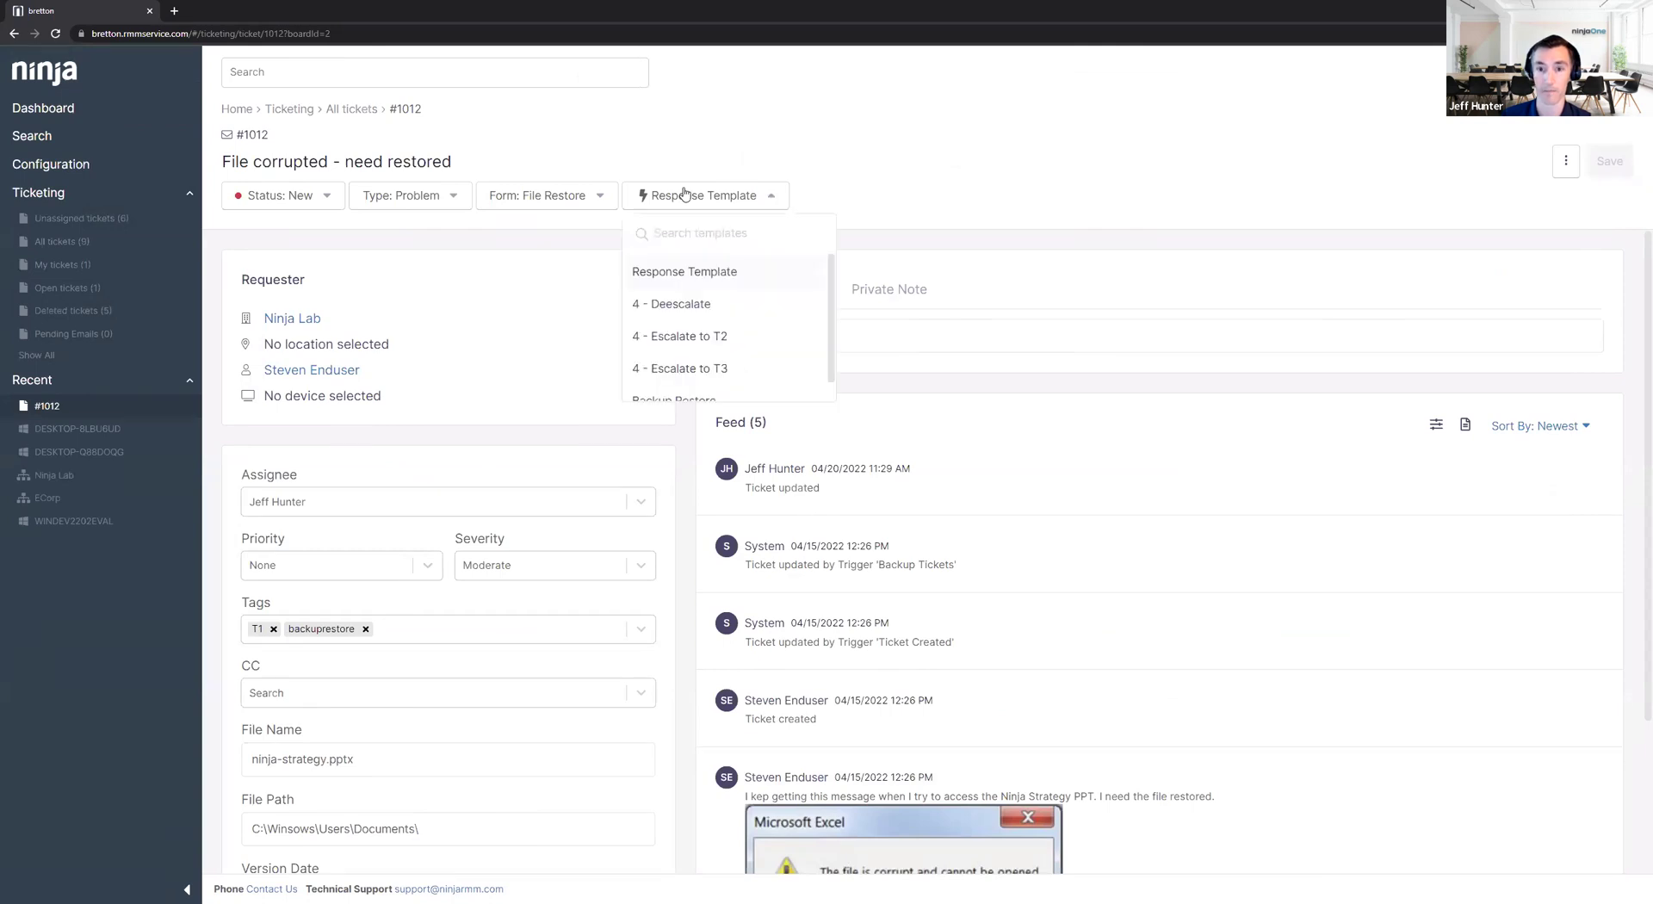
click(698, 340)
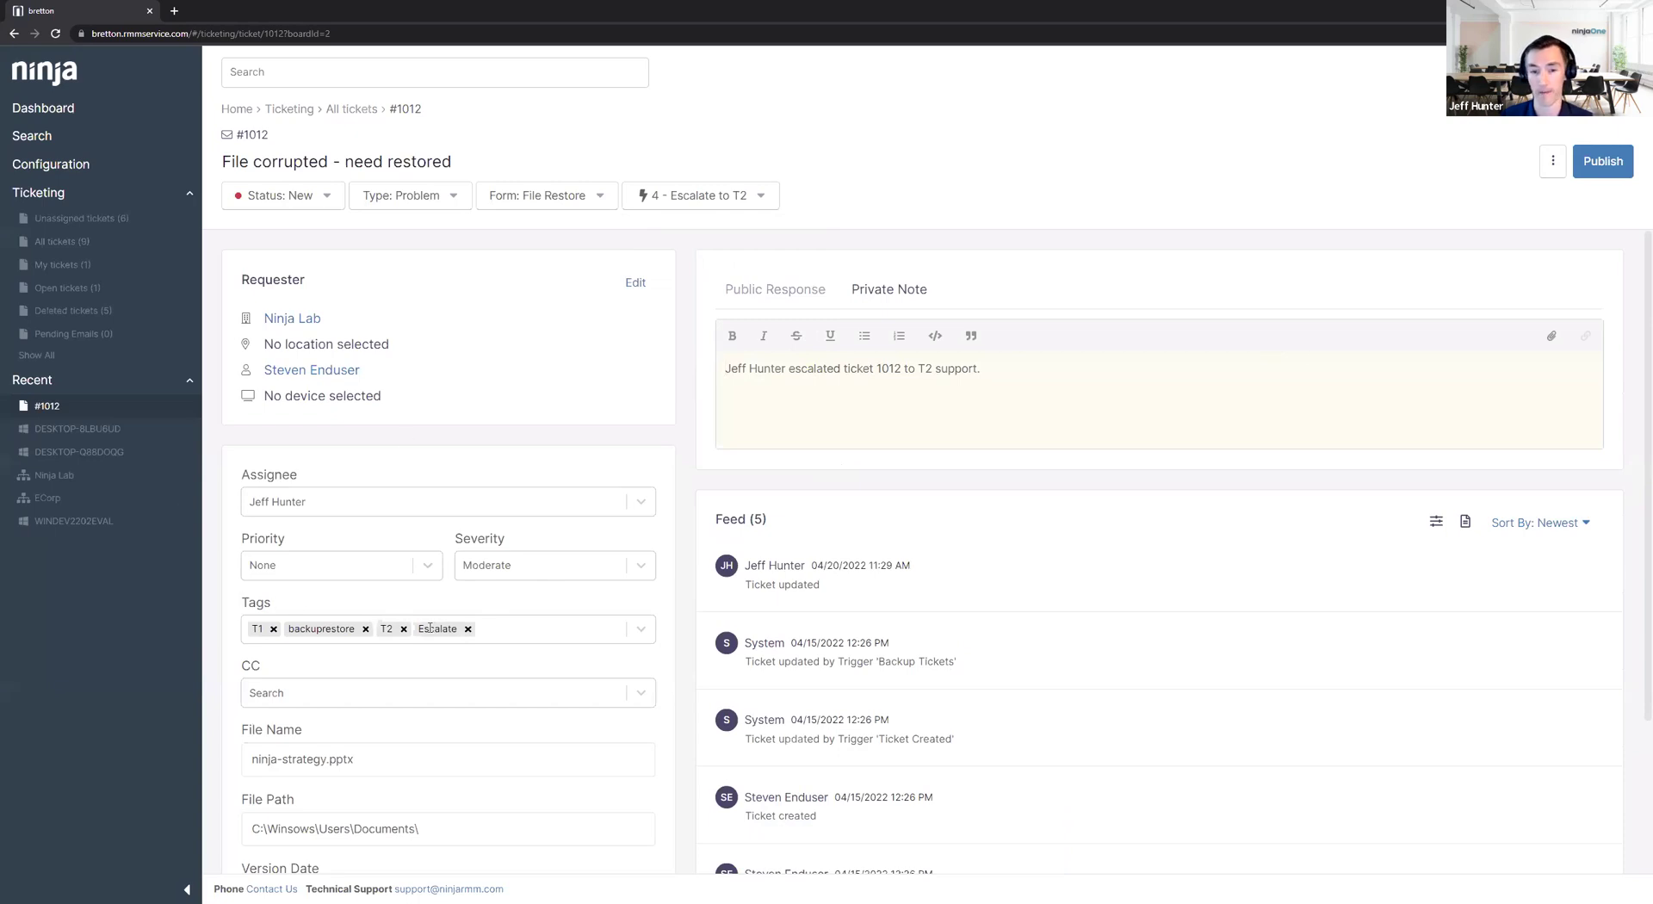
click(697, 197)
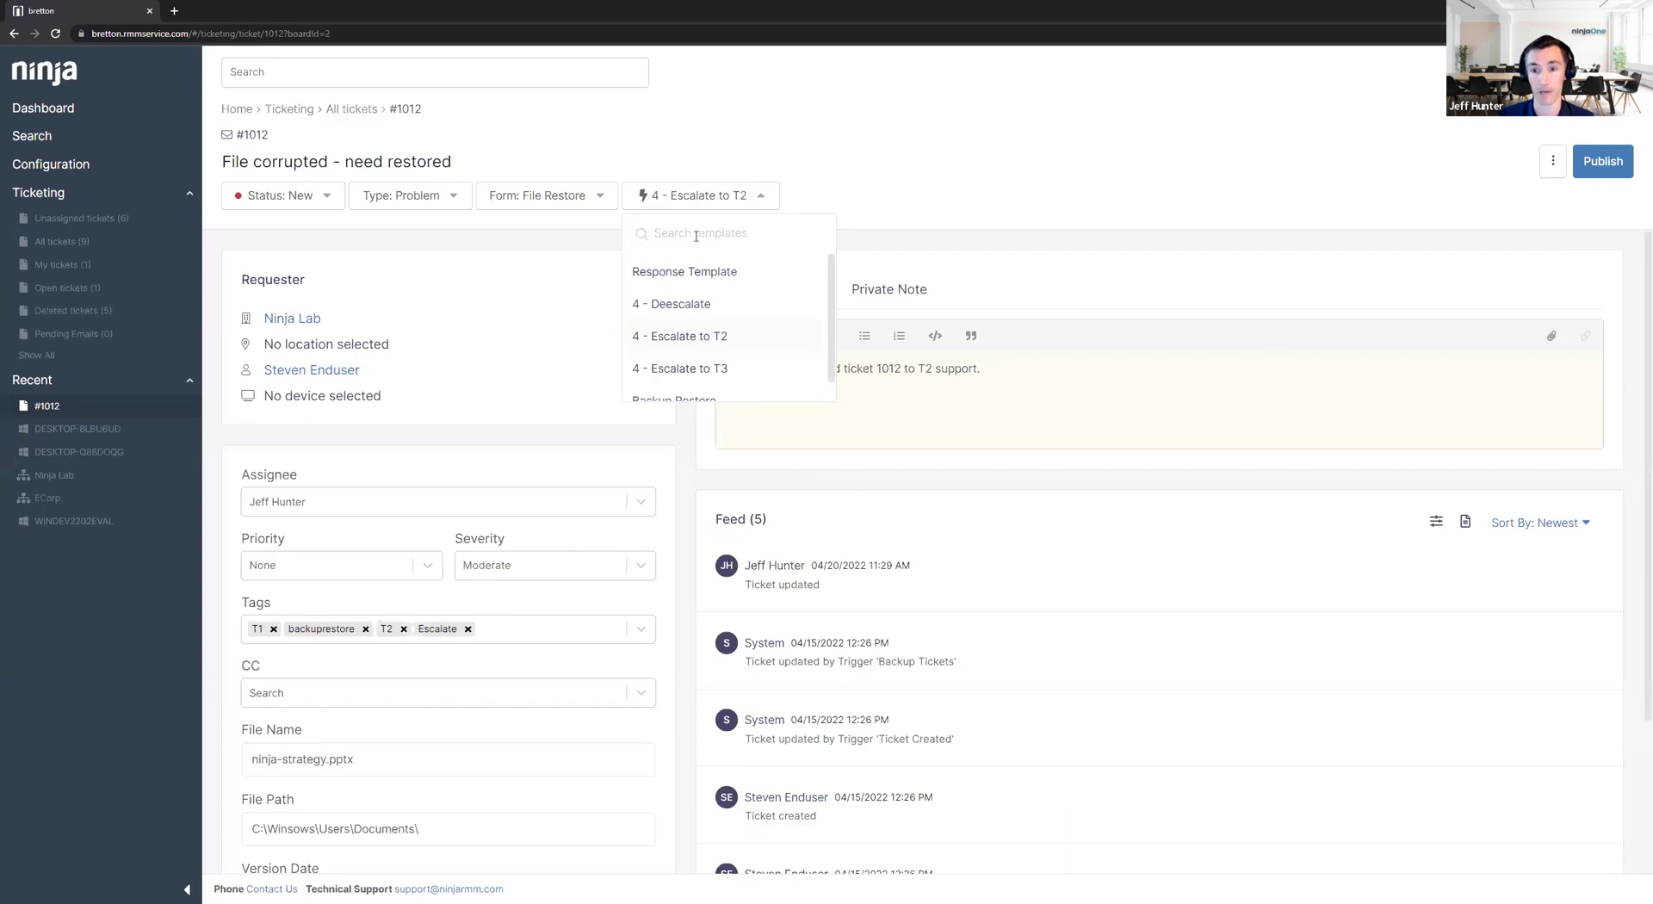
click(698, 303)
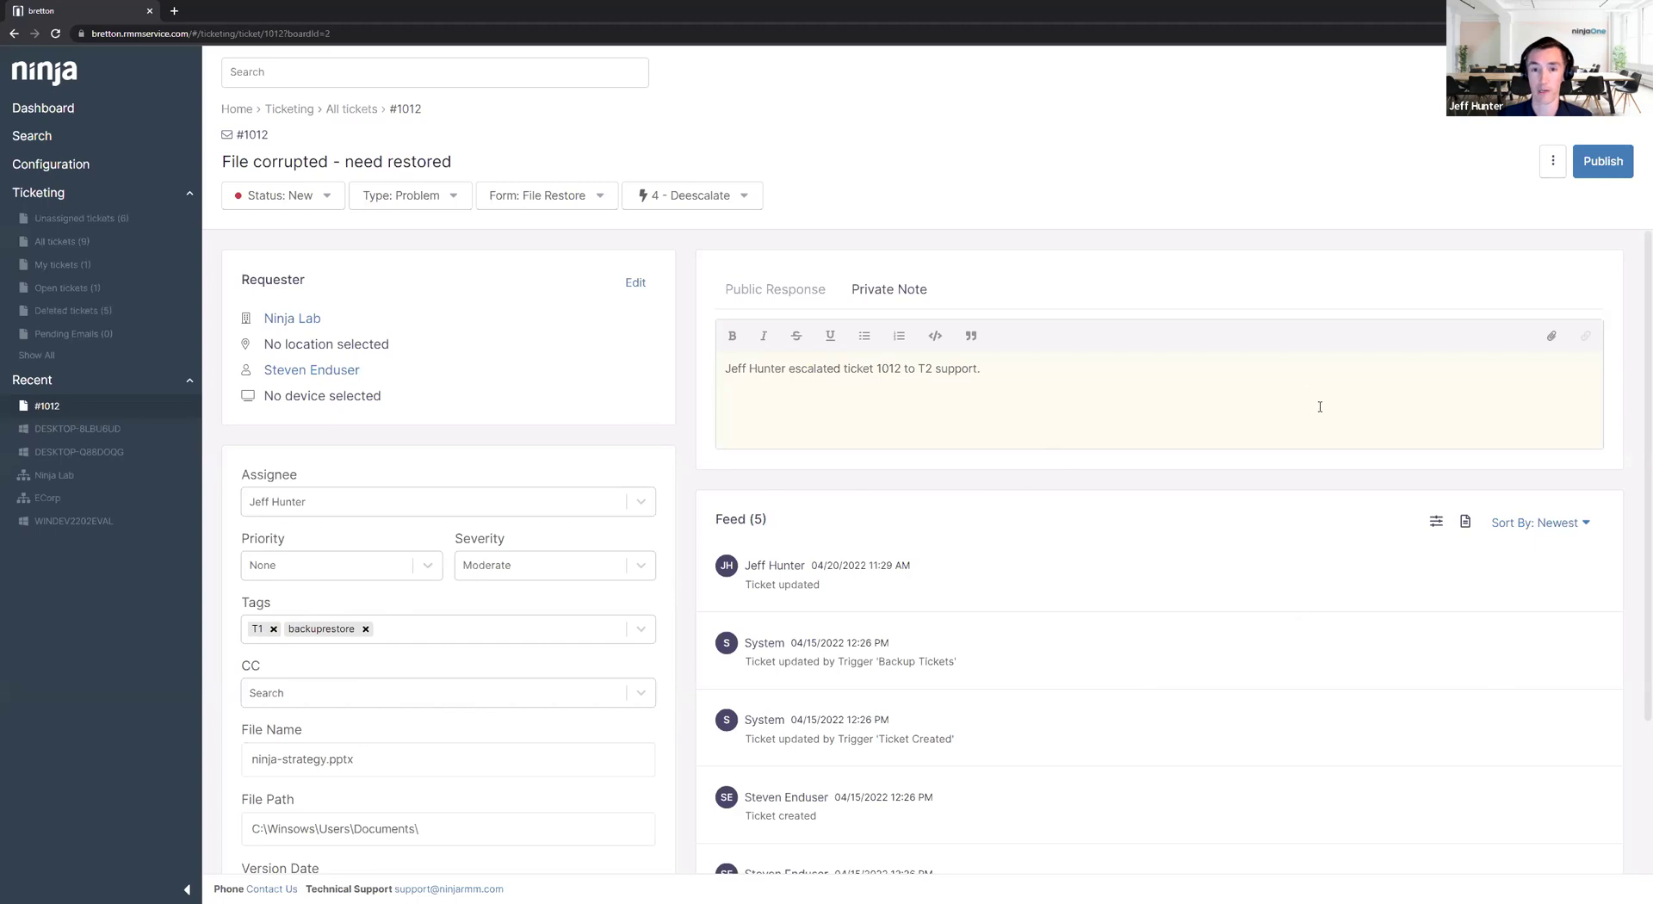
Apply the Backup Restore template to ticket #1012, then reset the template choice to Response Template.
click(742, 203)
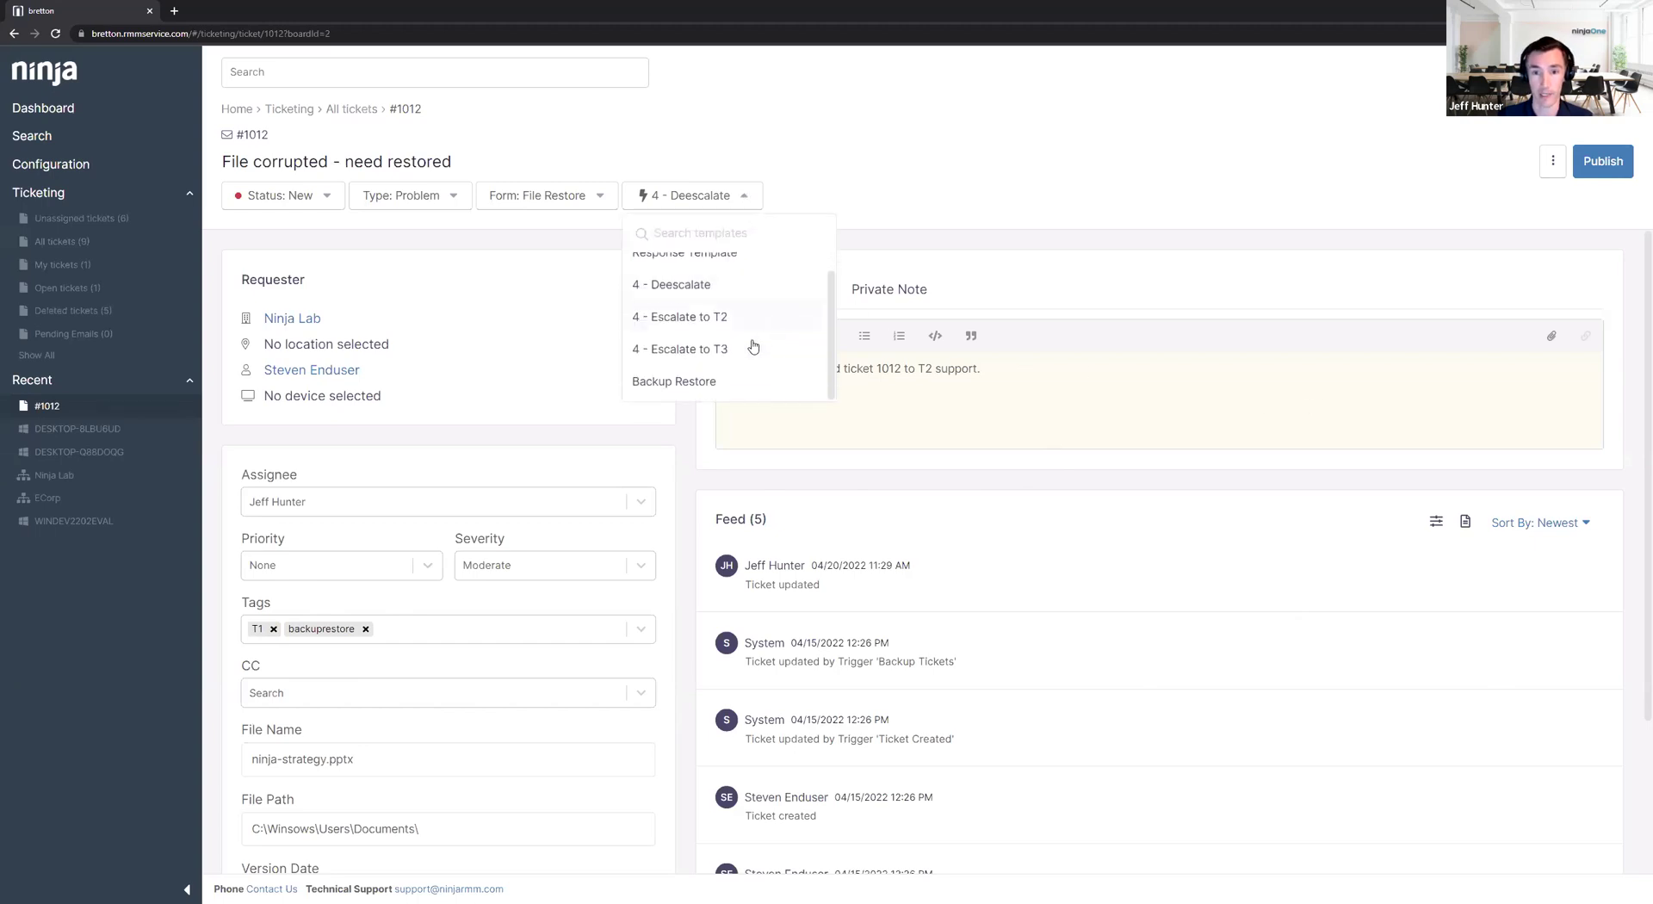
click(719, 381)
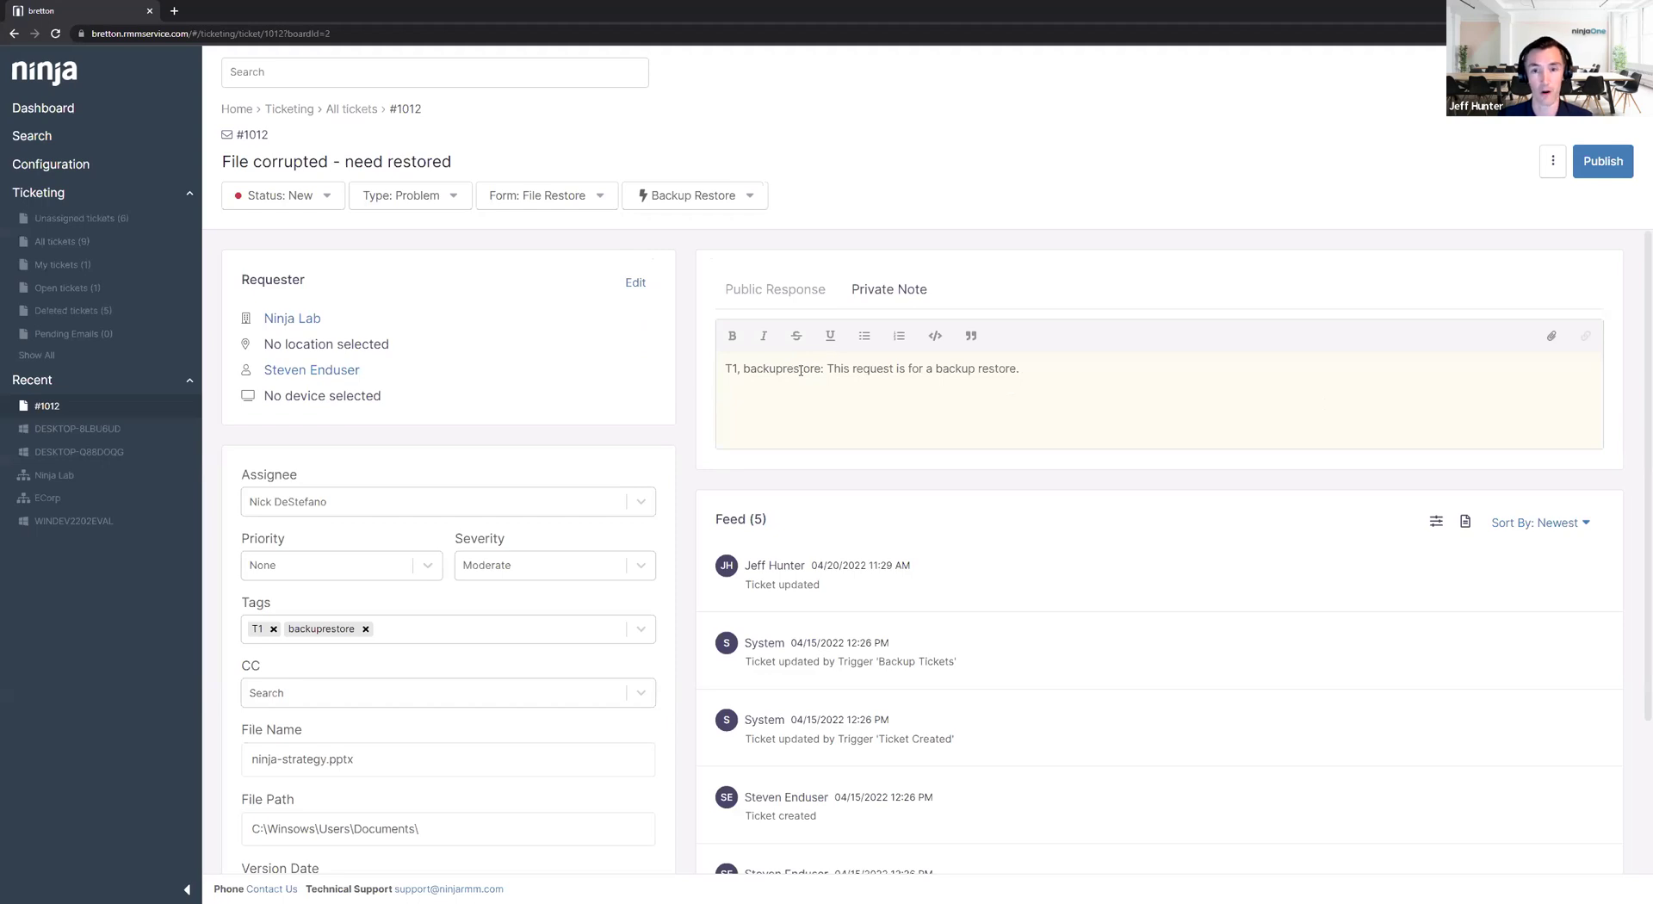
click(727, 200)
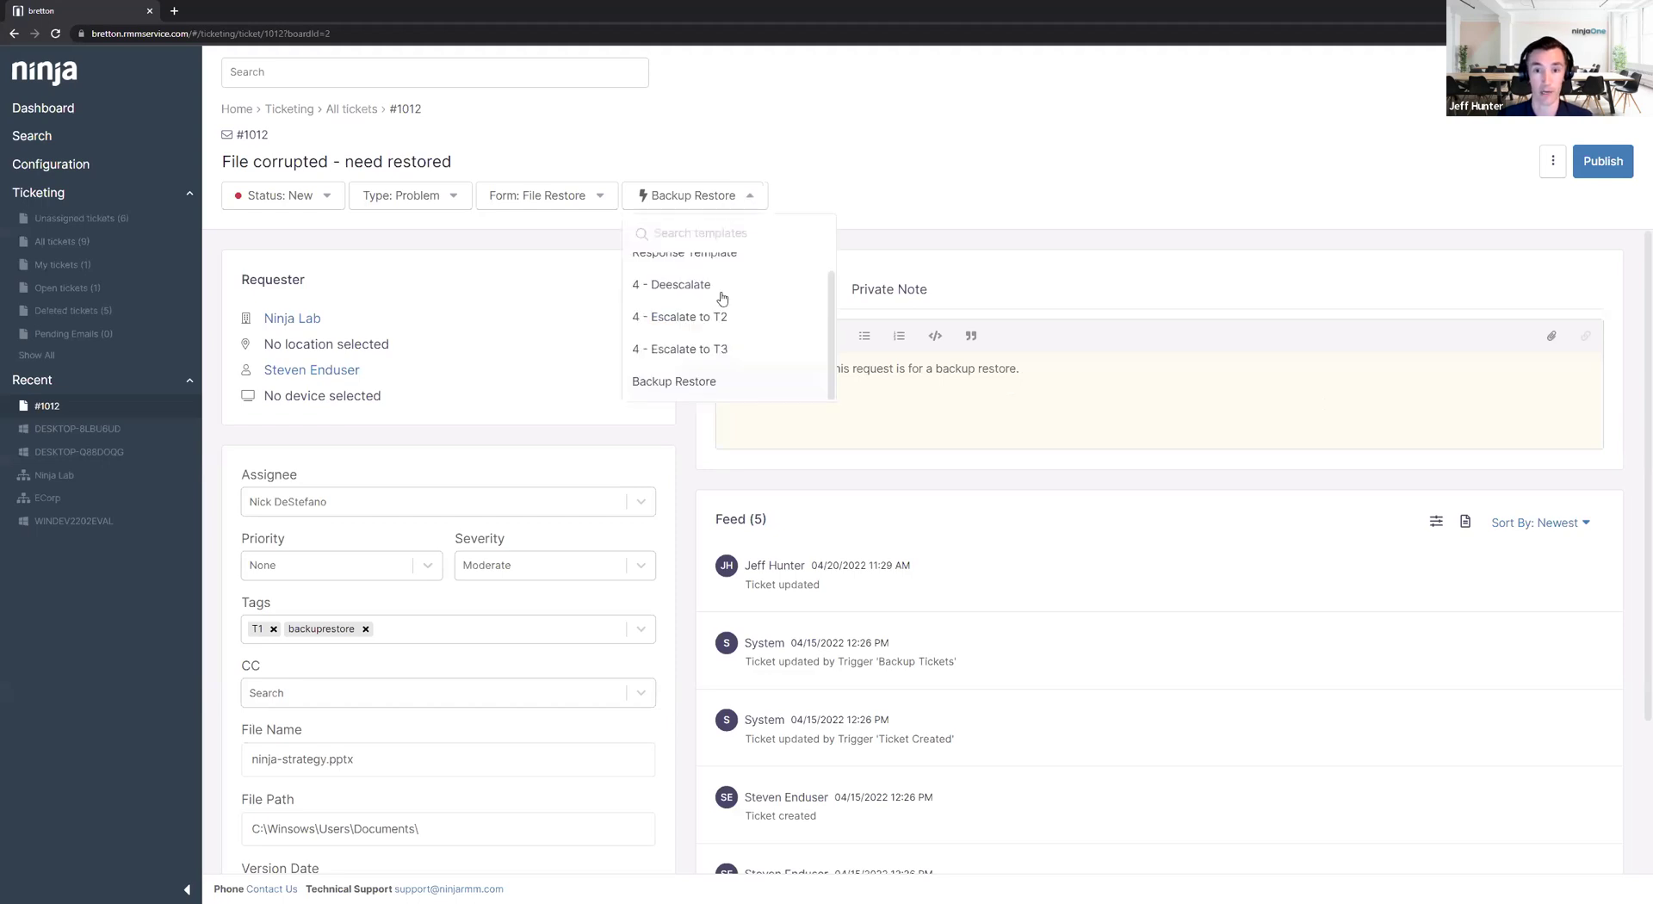
scroll(720, 320, up, 1)
click(717, 284)
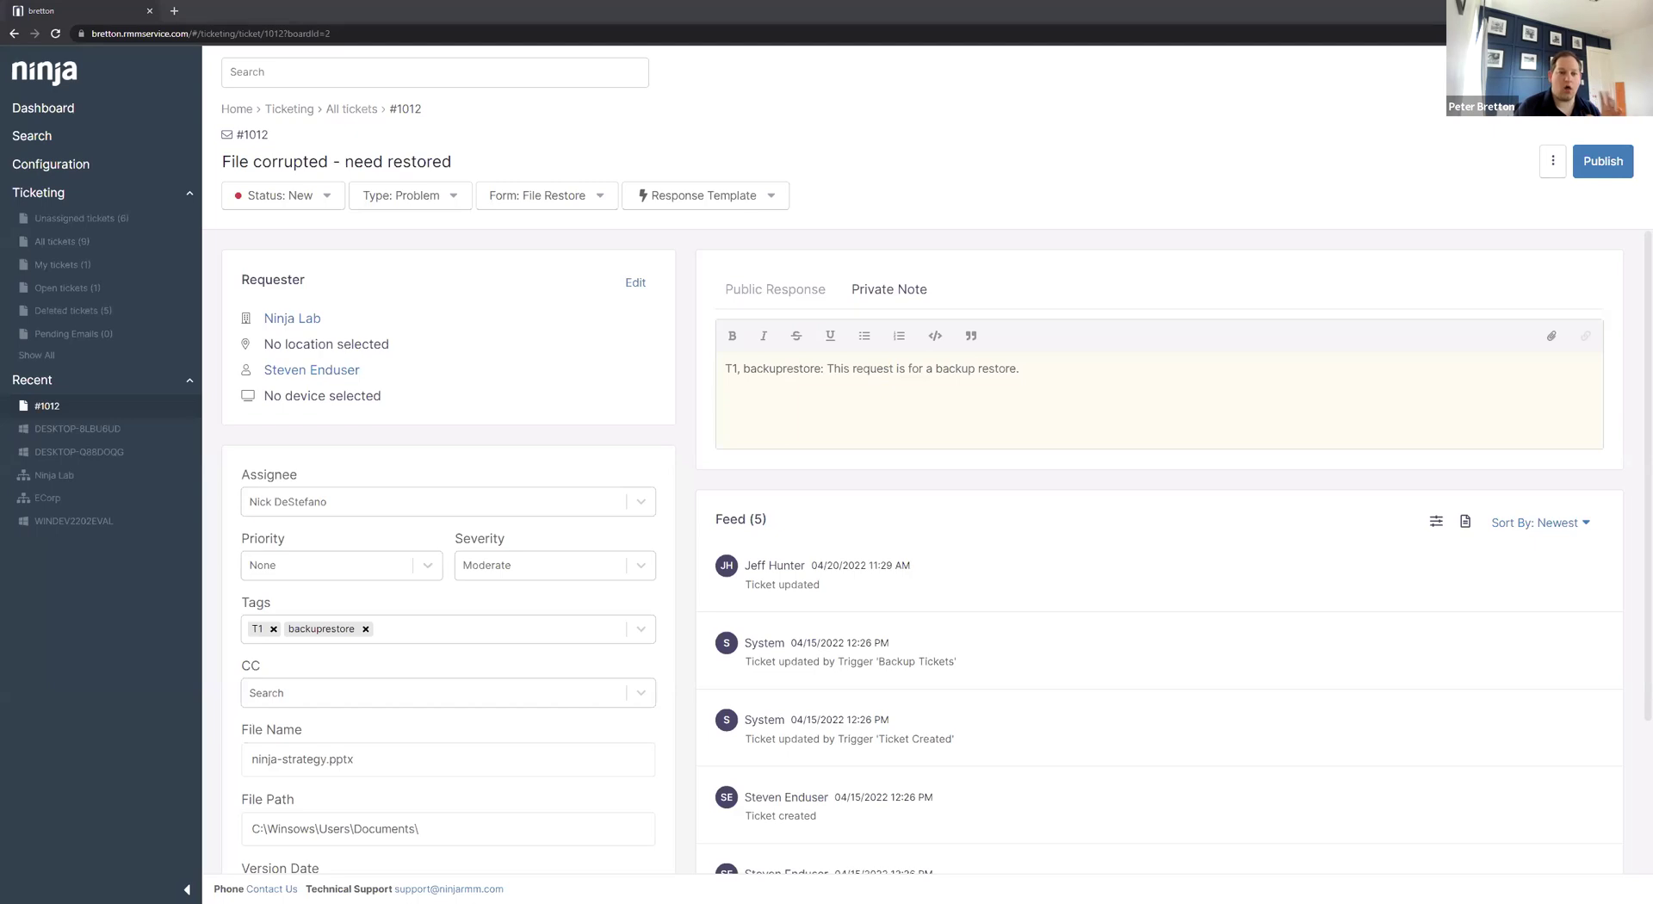
click(712, 189)
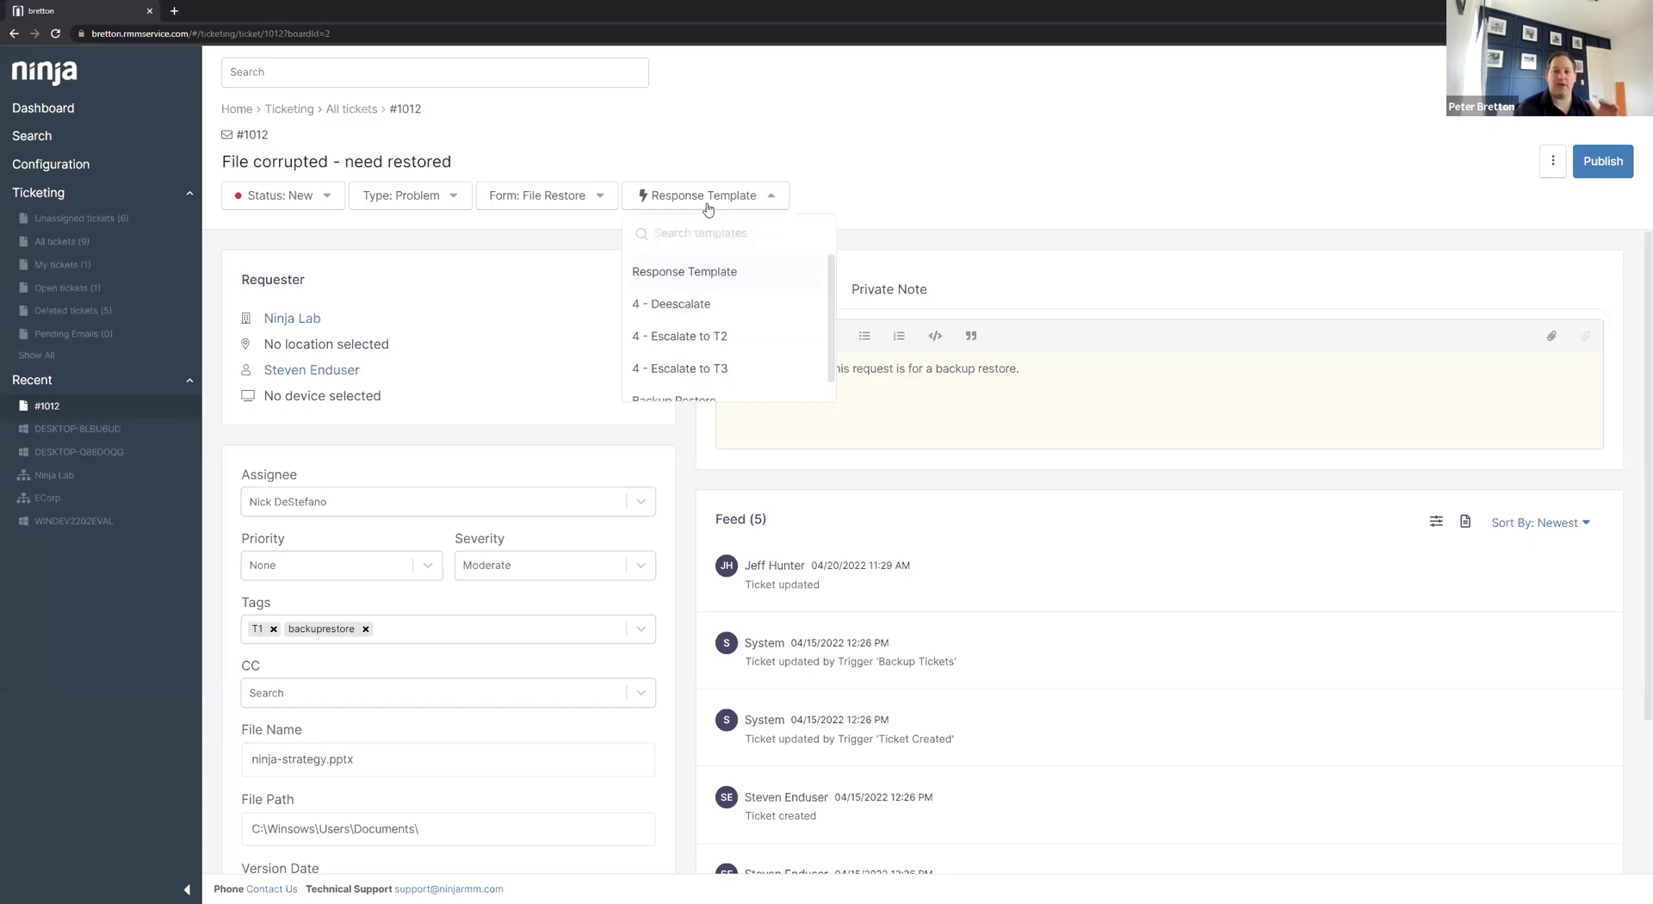
text(escalate)
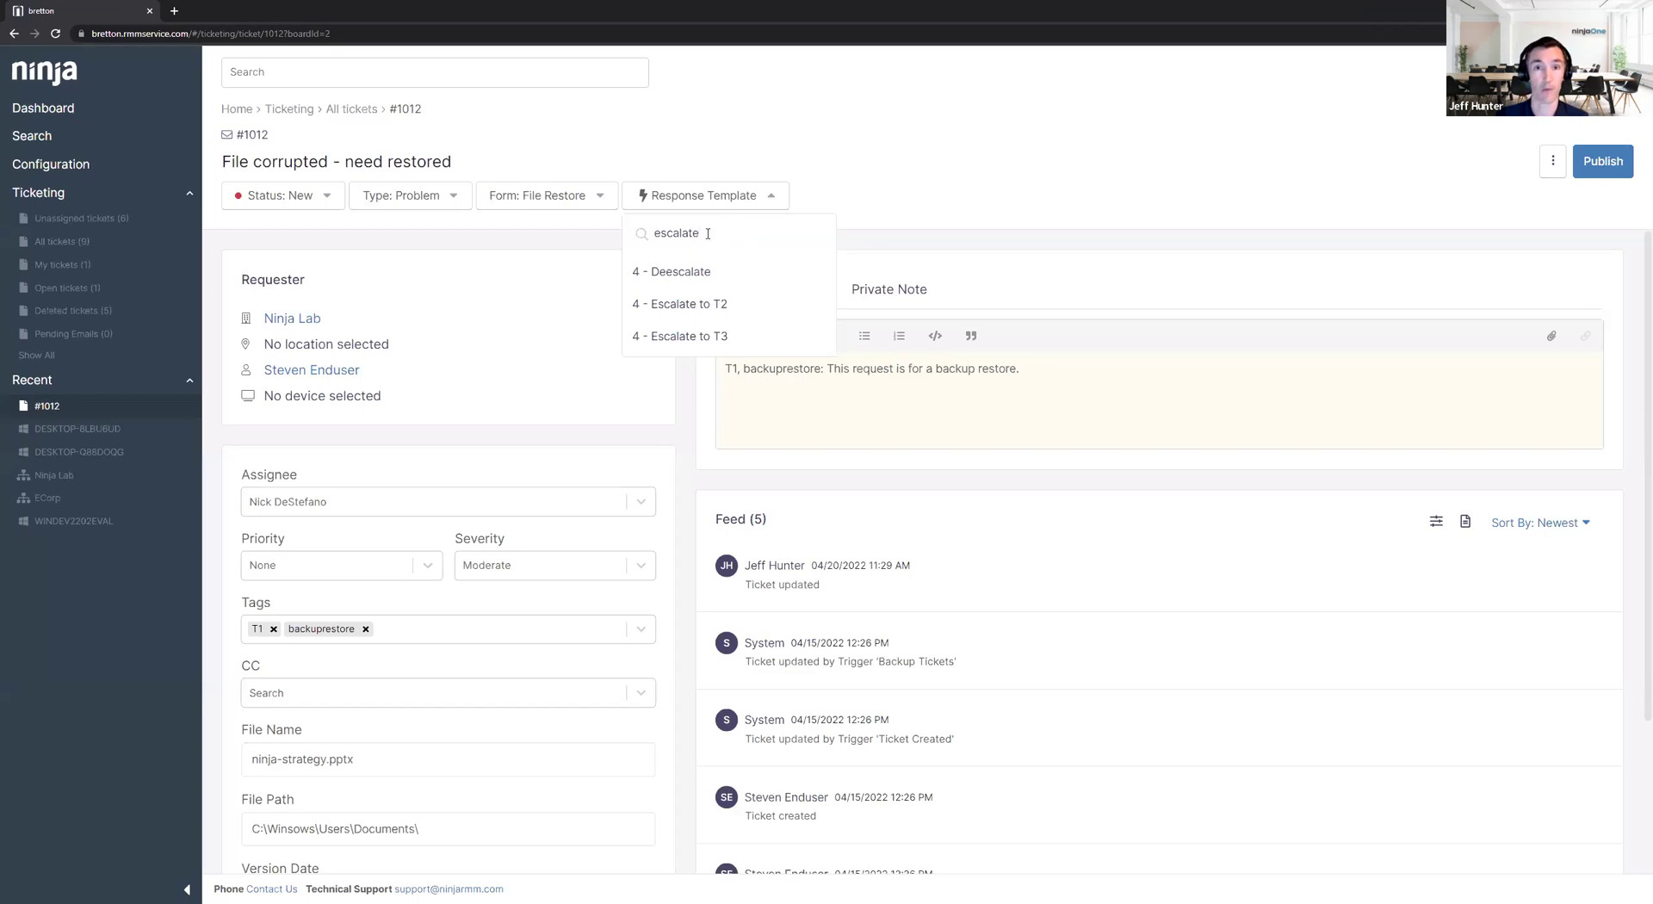
drag(708, 233, 648, 227)
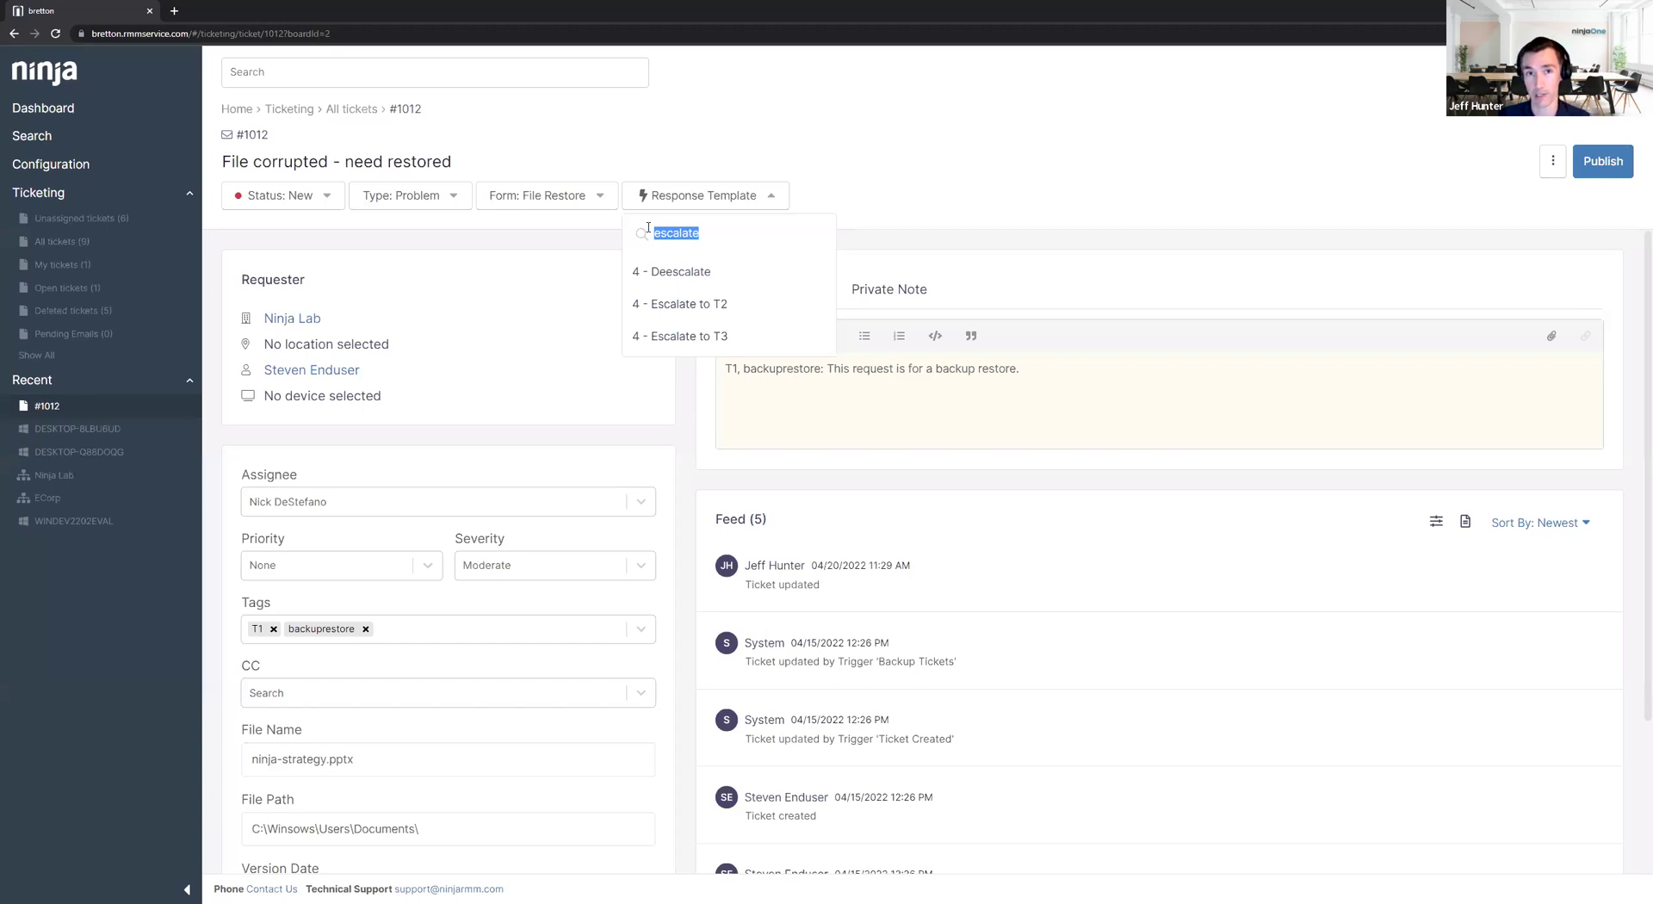
click(647, 228)
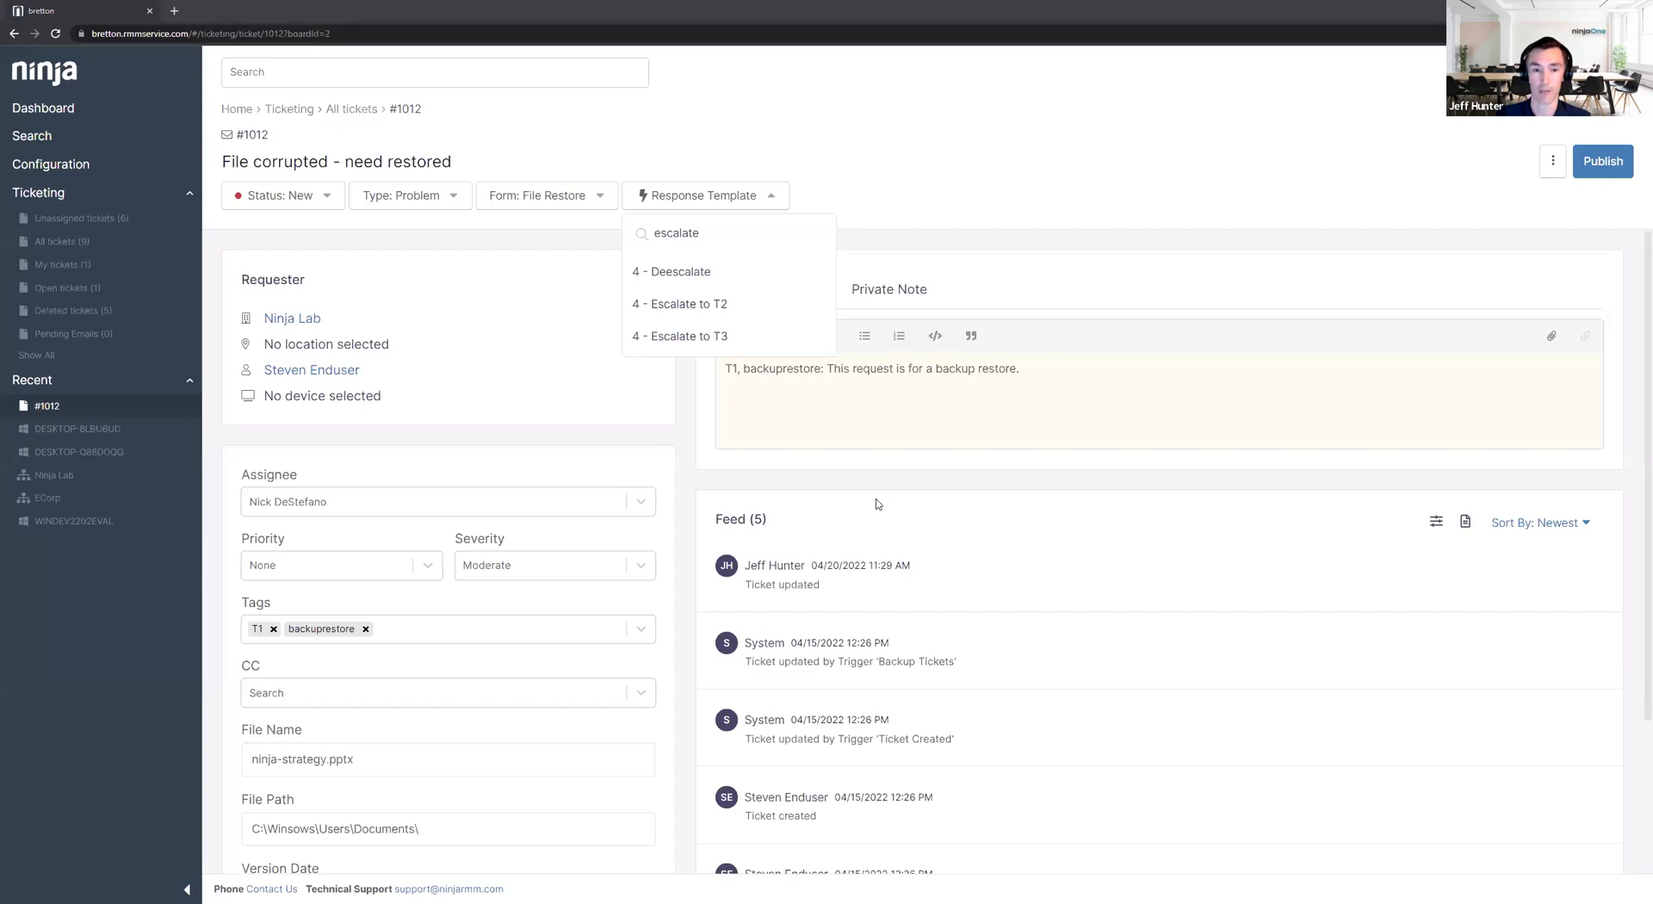
click(988, 176)
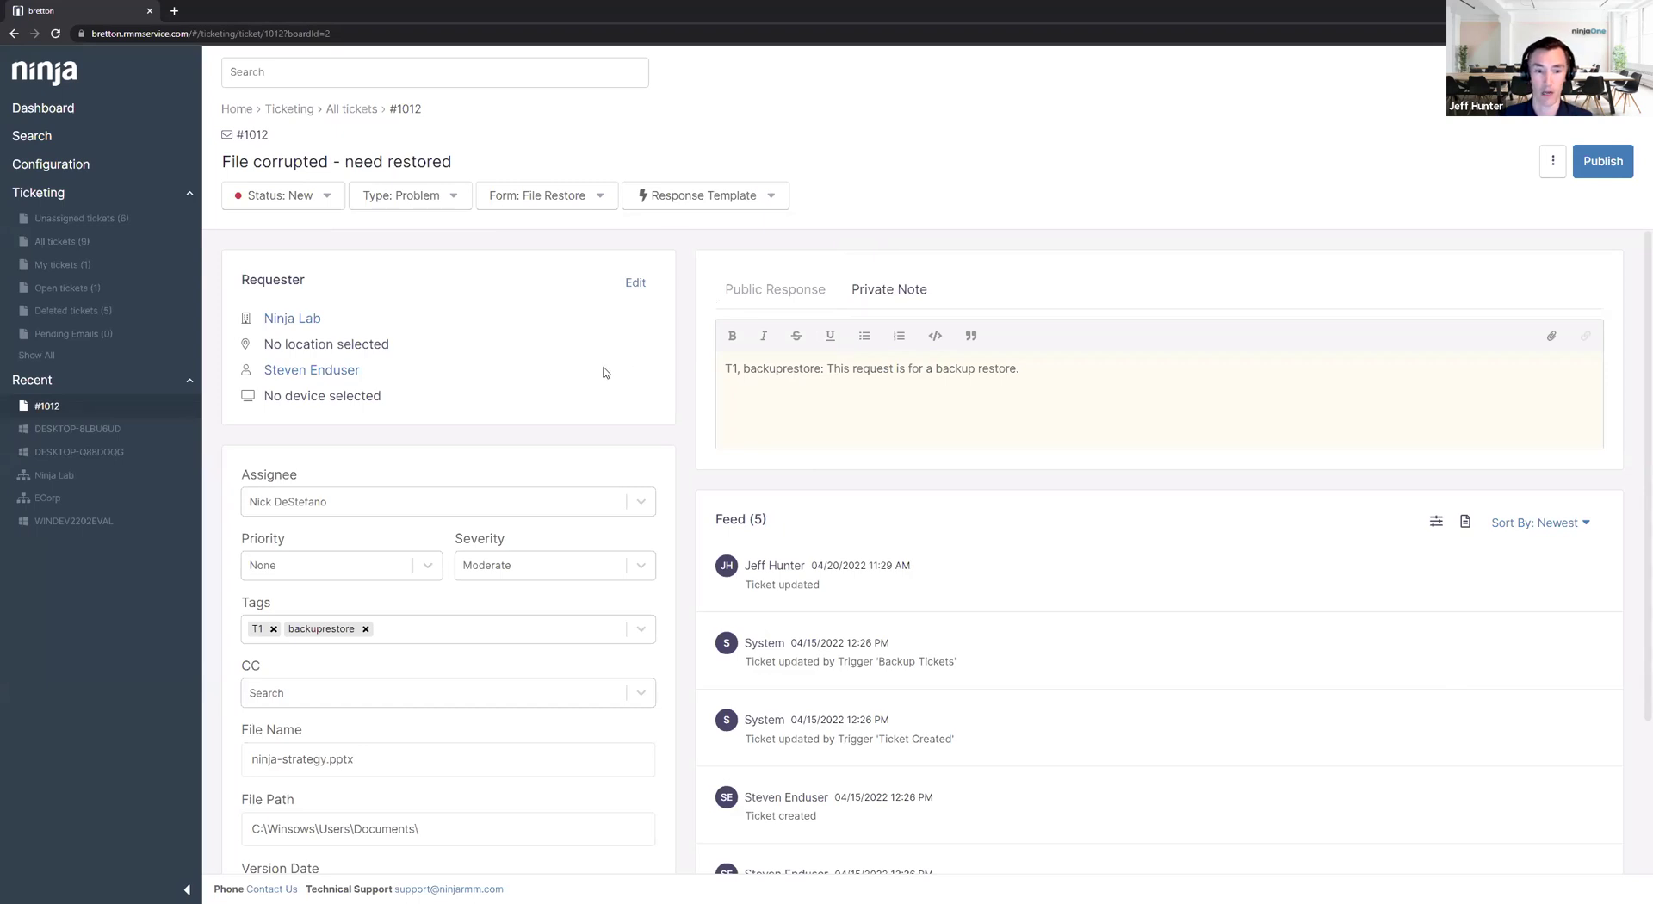
Open new employee onboarding ticket #1003 from All tickets and scroll through it.
click(53, 247)
click(568, 527)
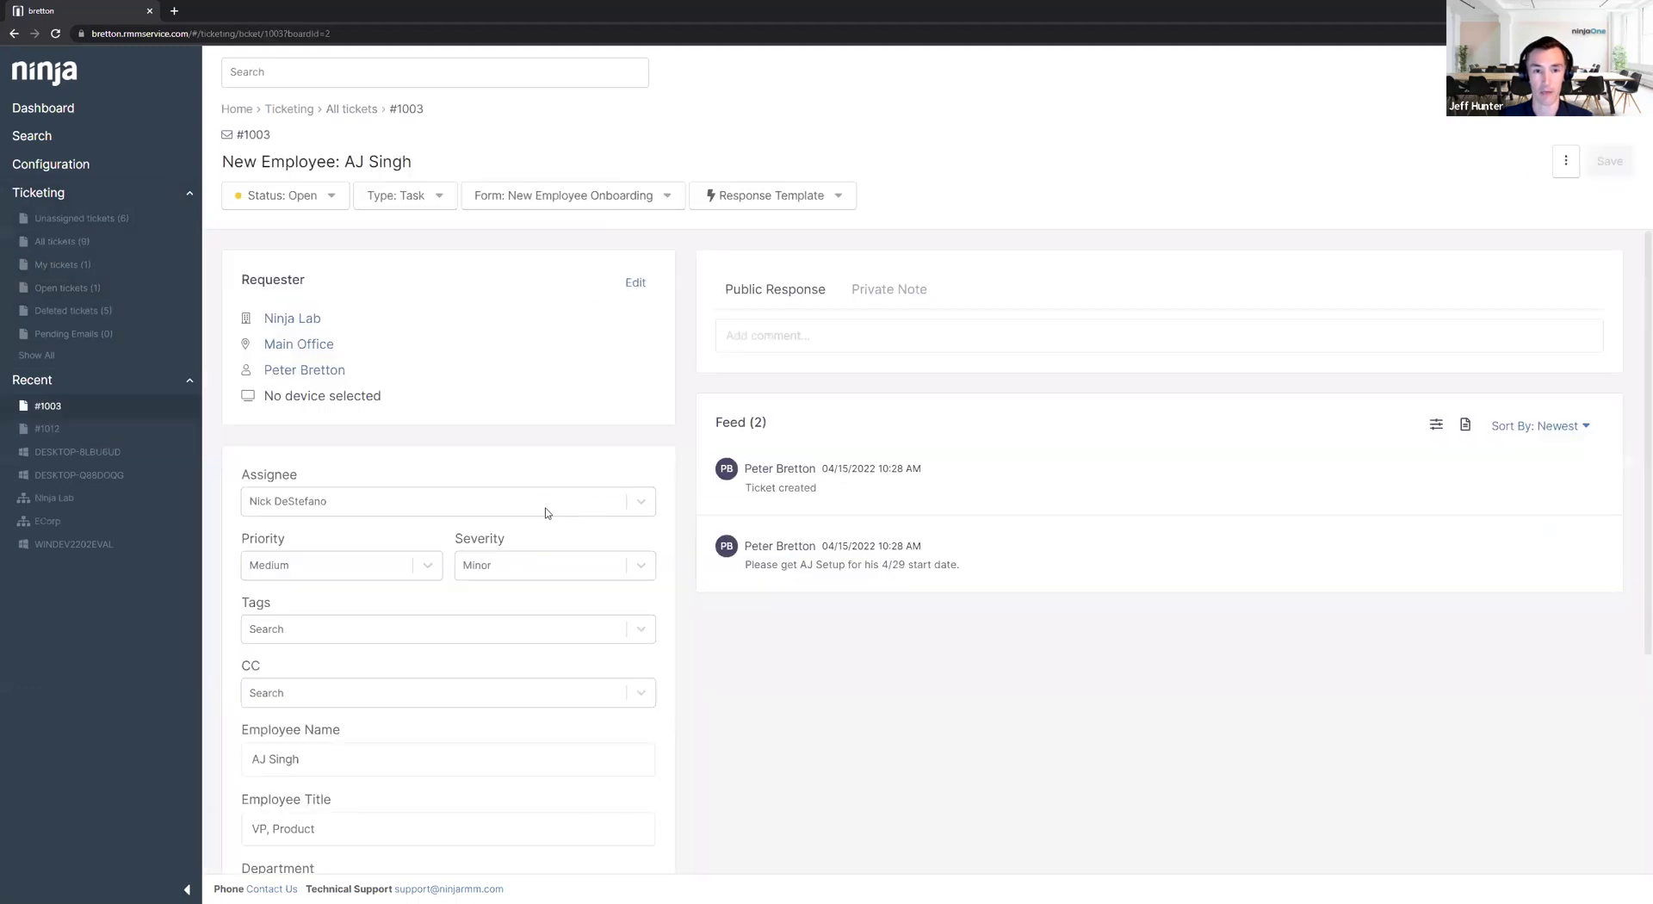
scroll(447, 448, down, 5)
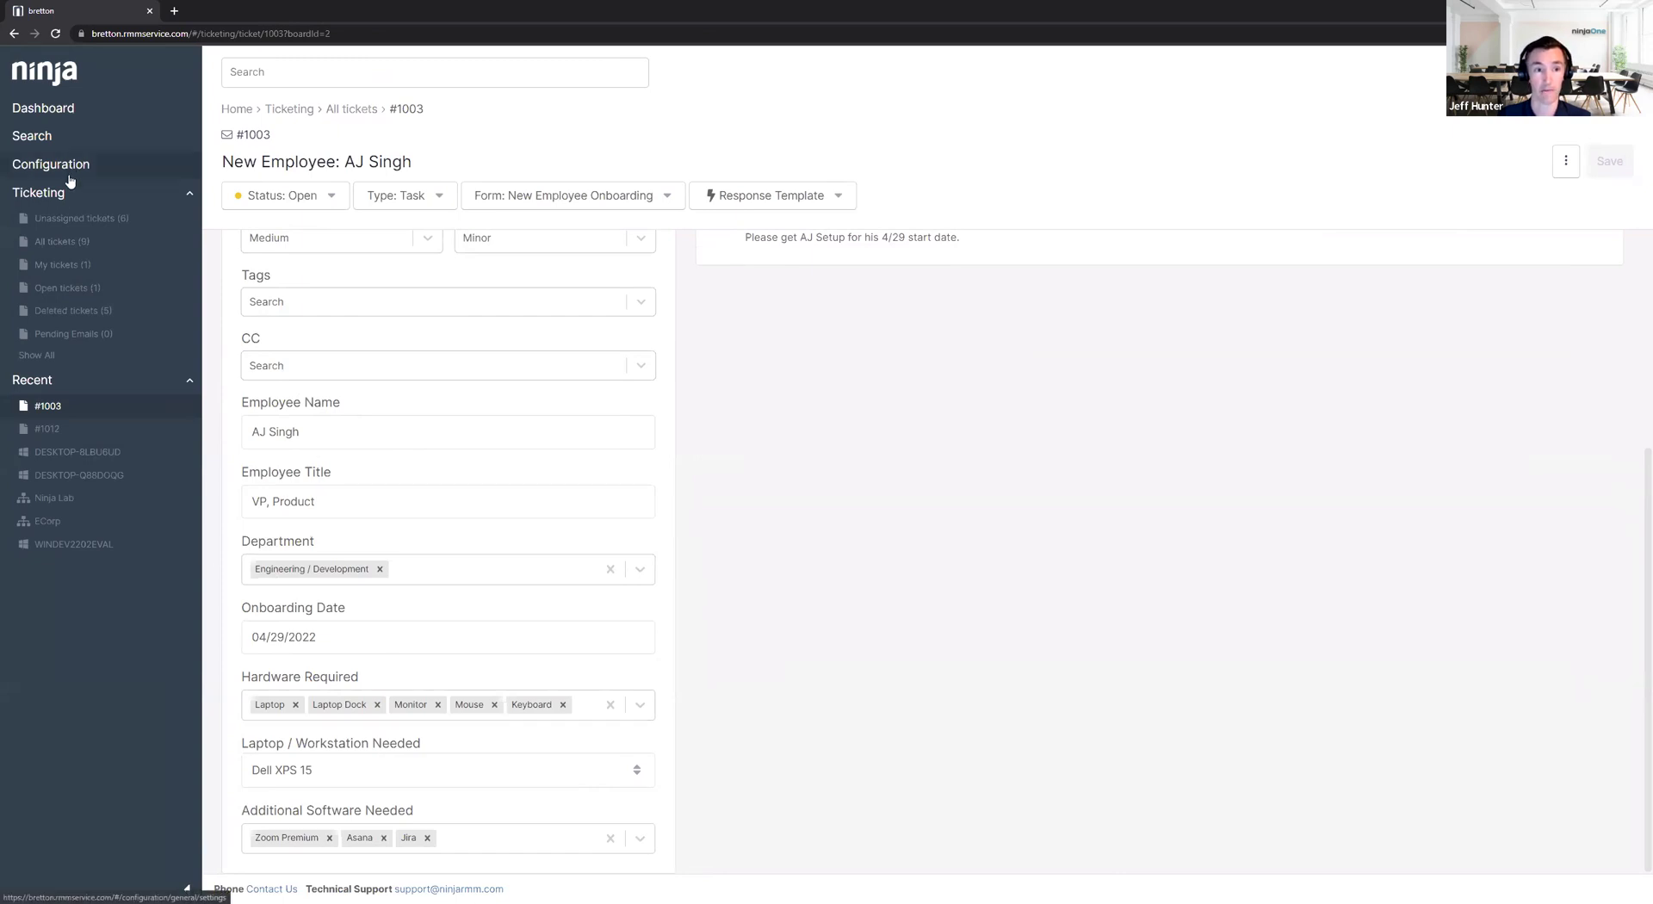
Go to Configuration > Integrations > Ticketing > Automation to list the 18 rules.
click(71, 175)
click(68, 281)
click(752, 125)
click(469, 217)
Edit '5 - Approval Required' and open its Email action on the Actions tab.
click(327, 727)
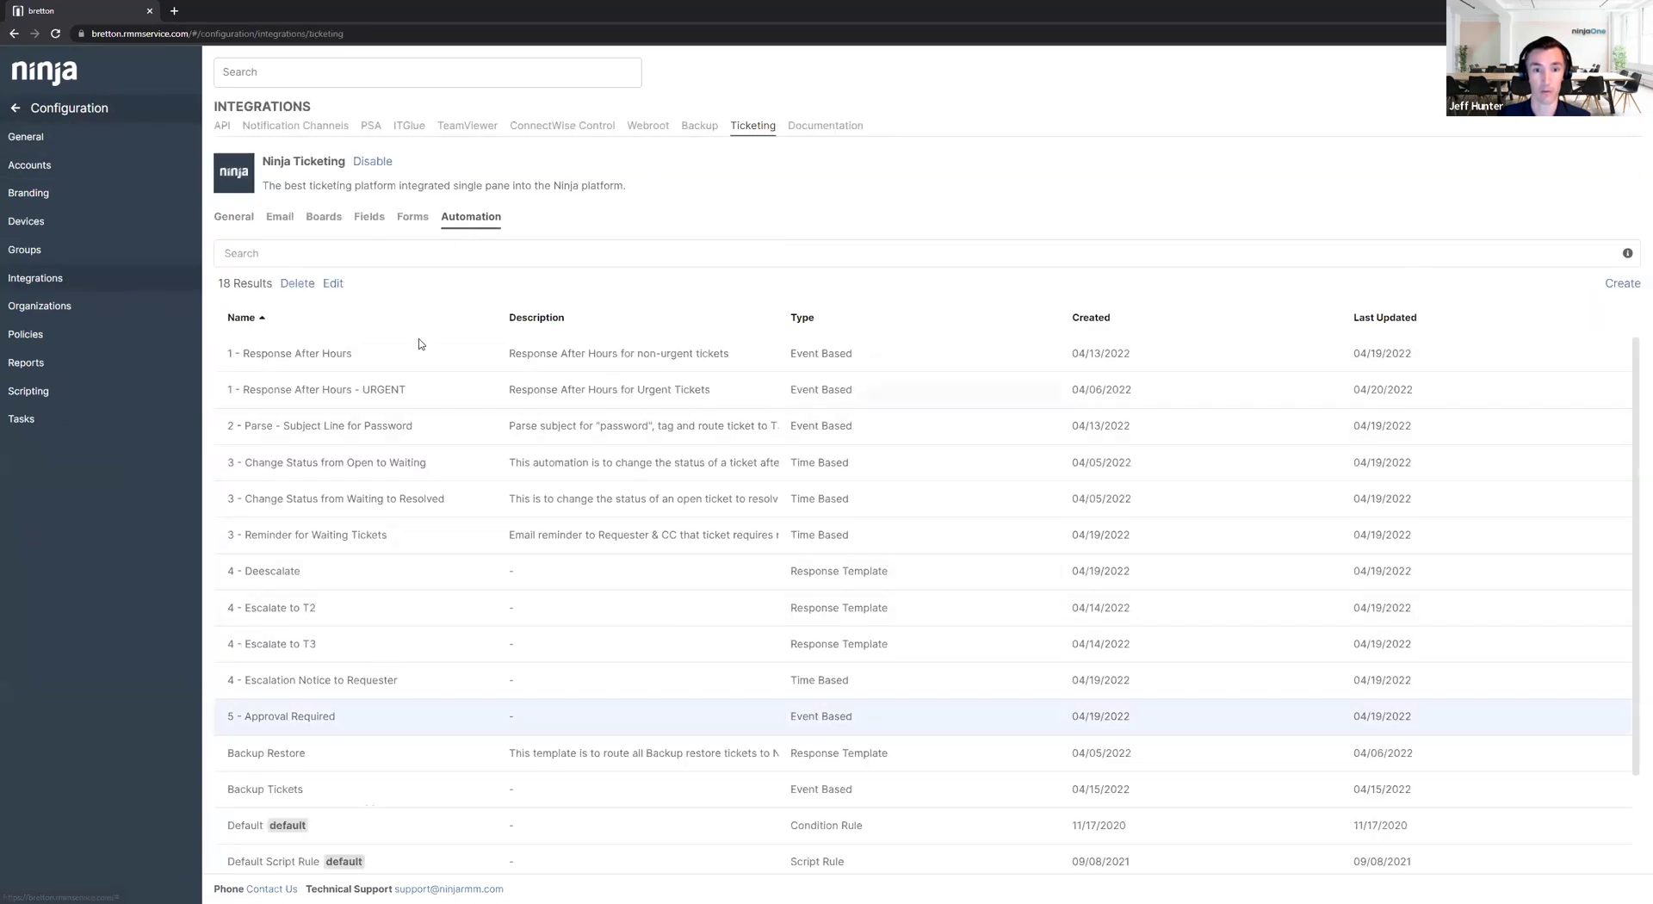
click(332, 284)
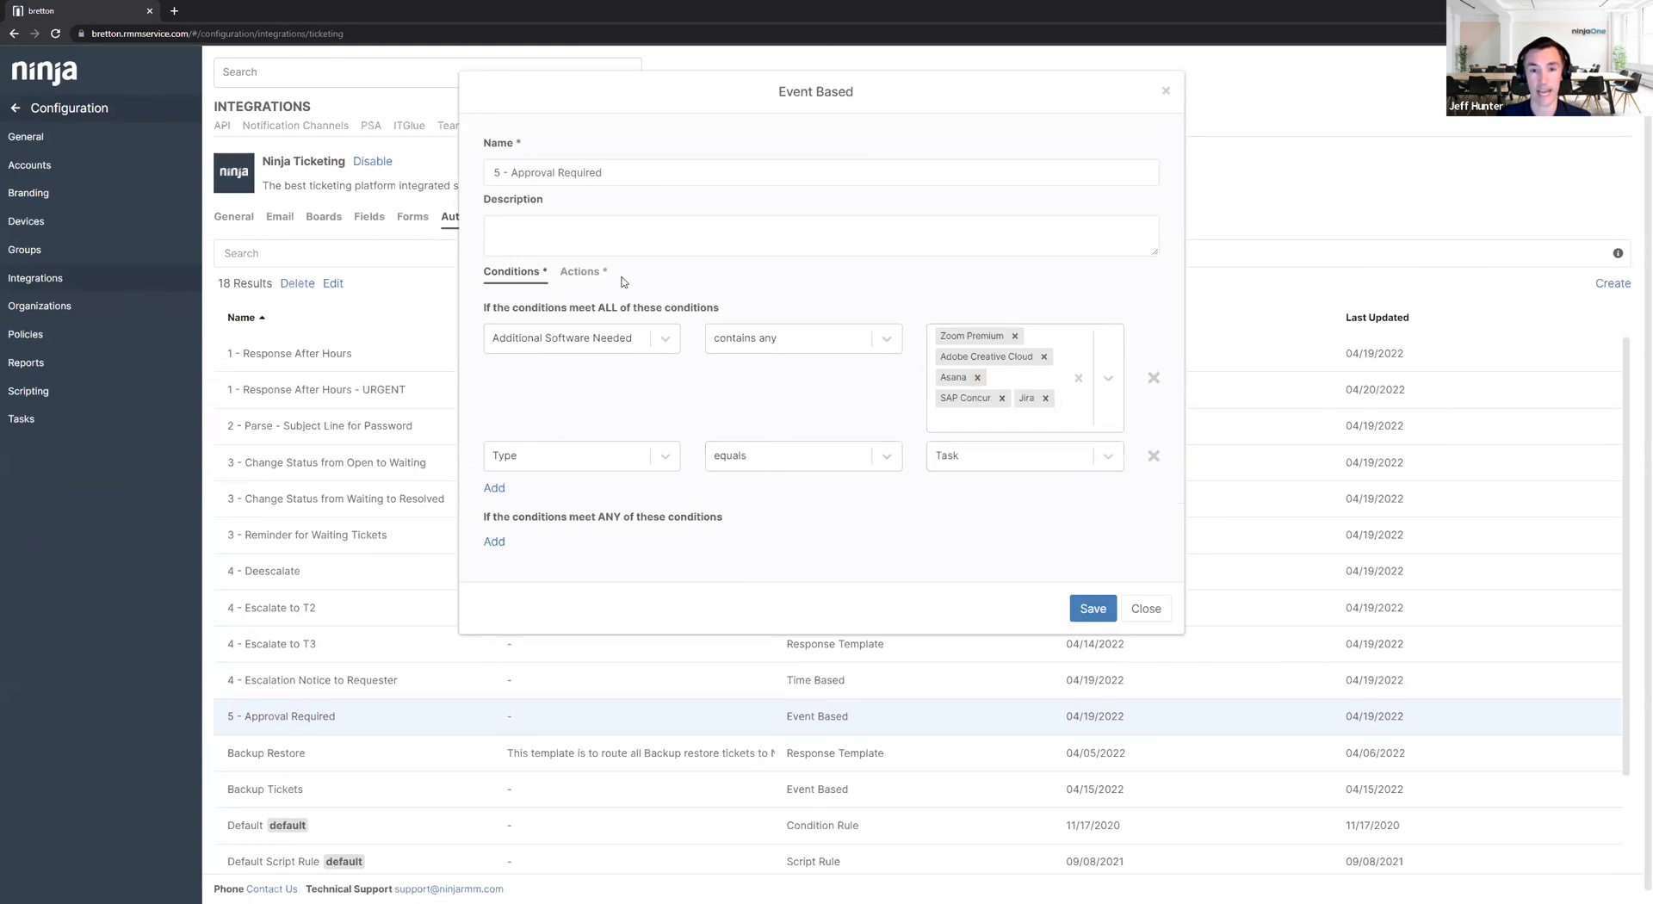
click(584, 276)
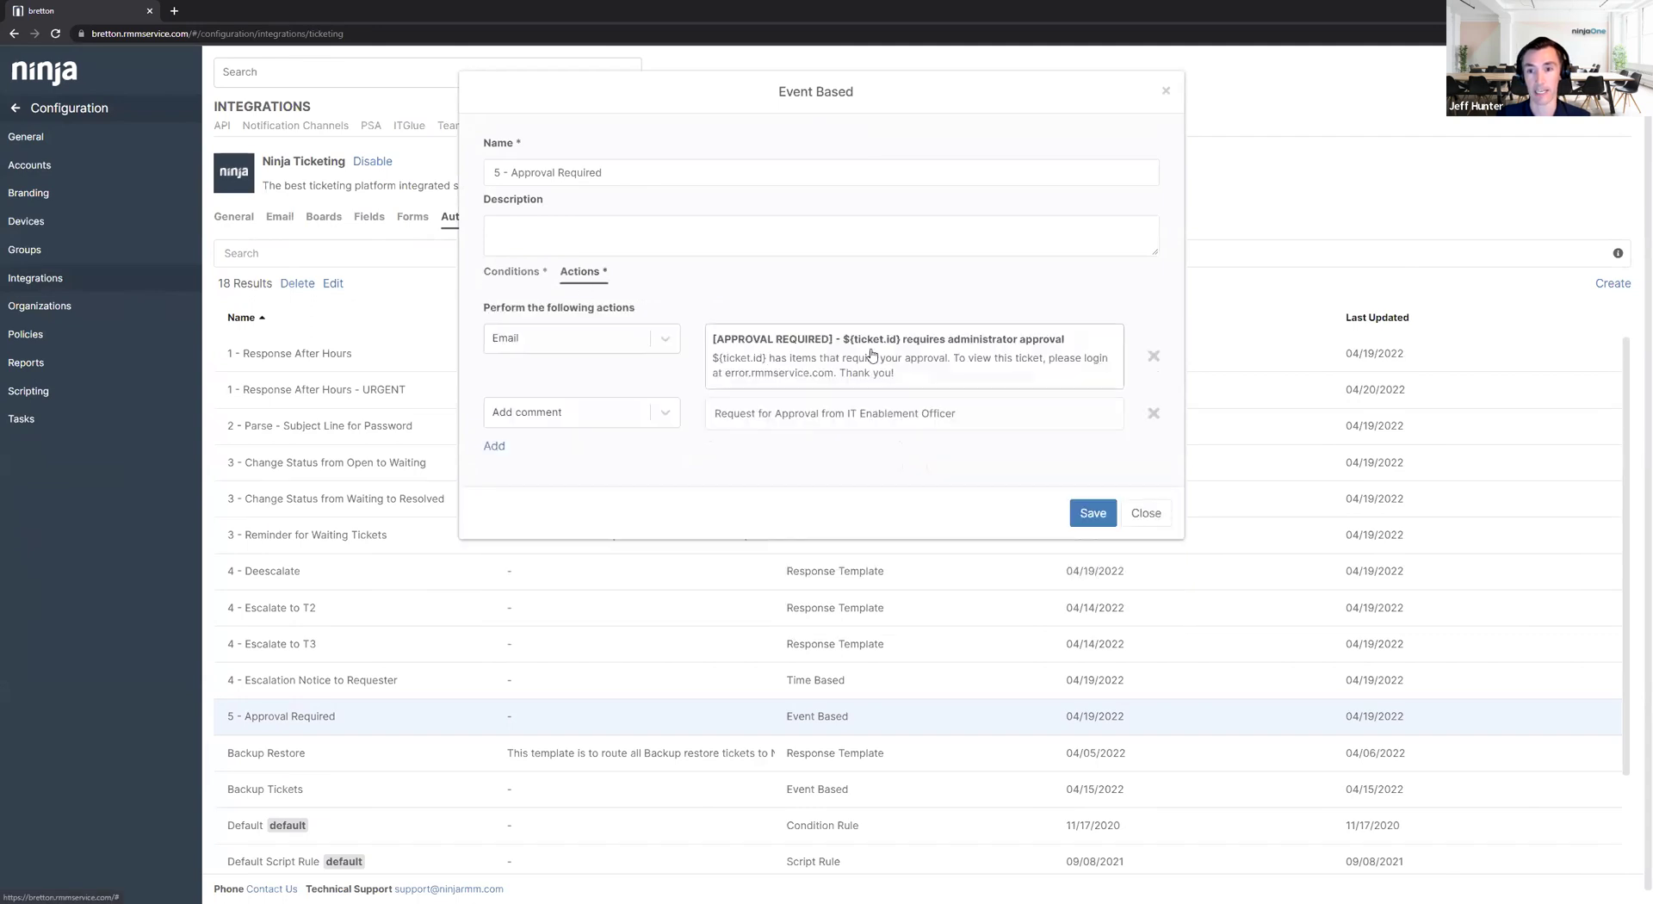
click(870, 353)
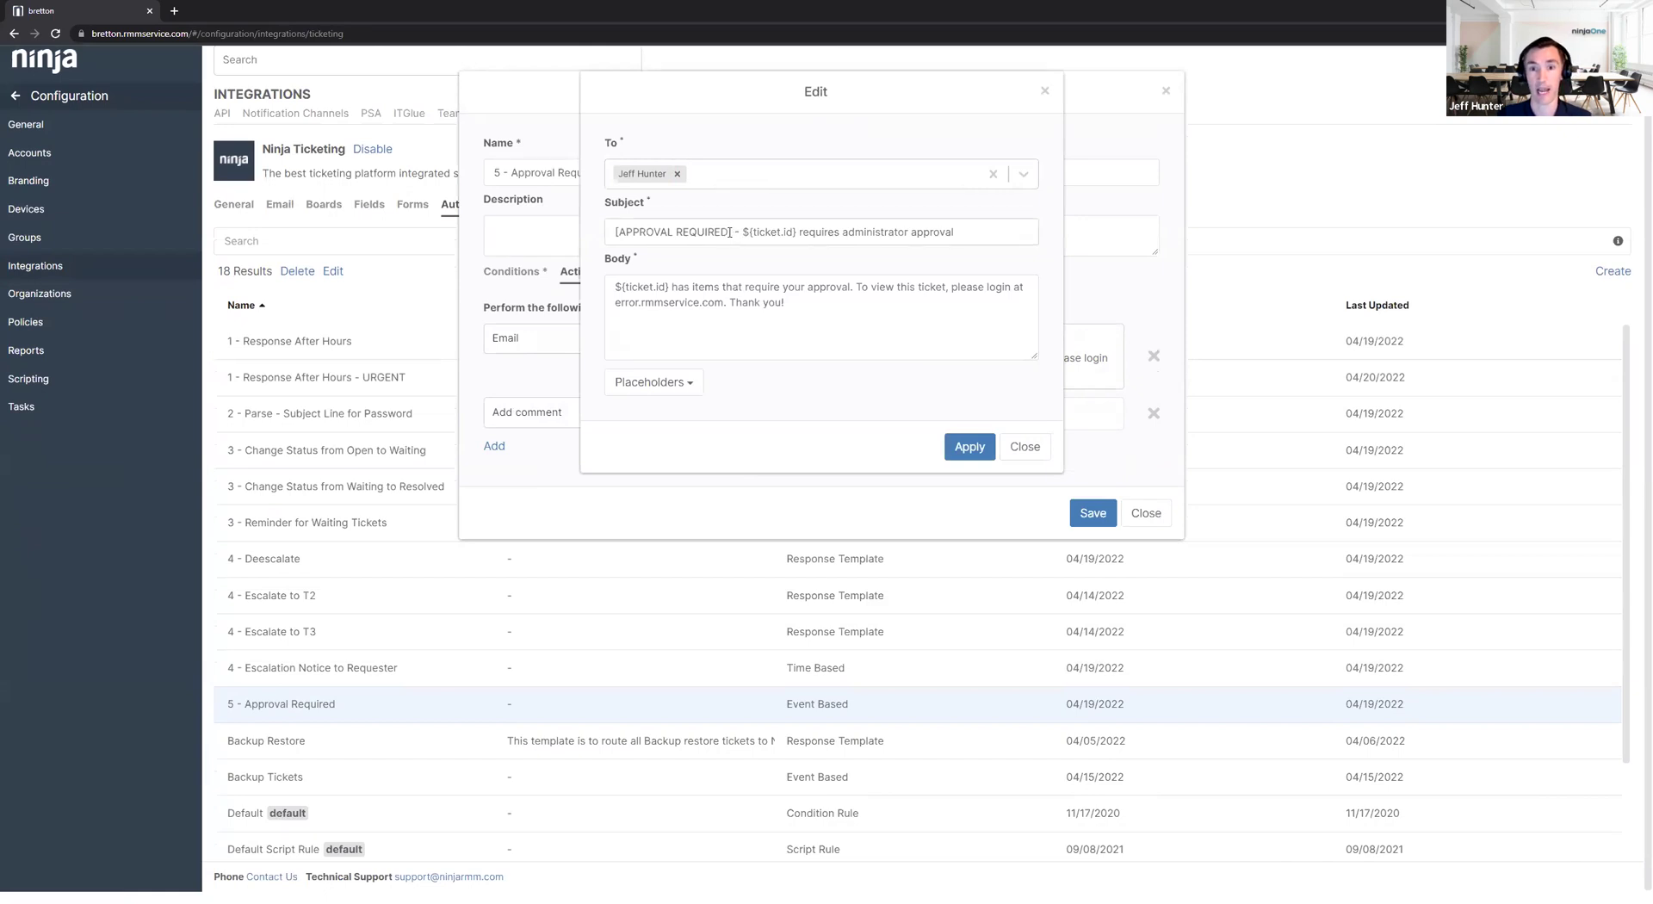
Highlight the [APPROVAL REQUIRED] prefix and ticket ID placeholder in the subject, then close both dialogs.
drag(730, 232, 608, 231)
drag(742, 232, 793, 234)
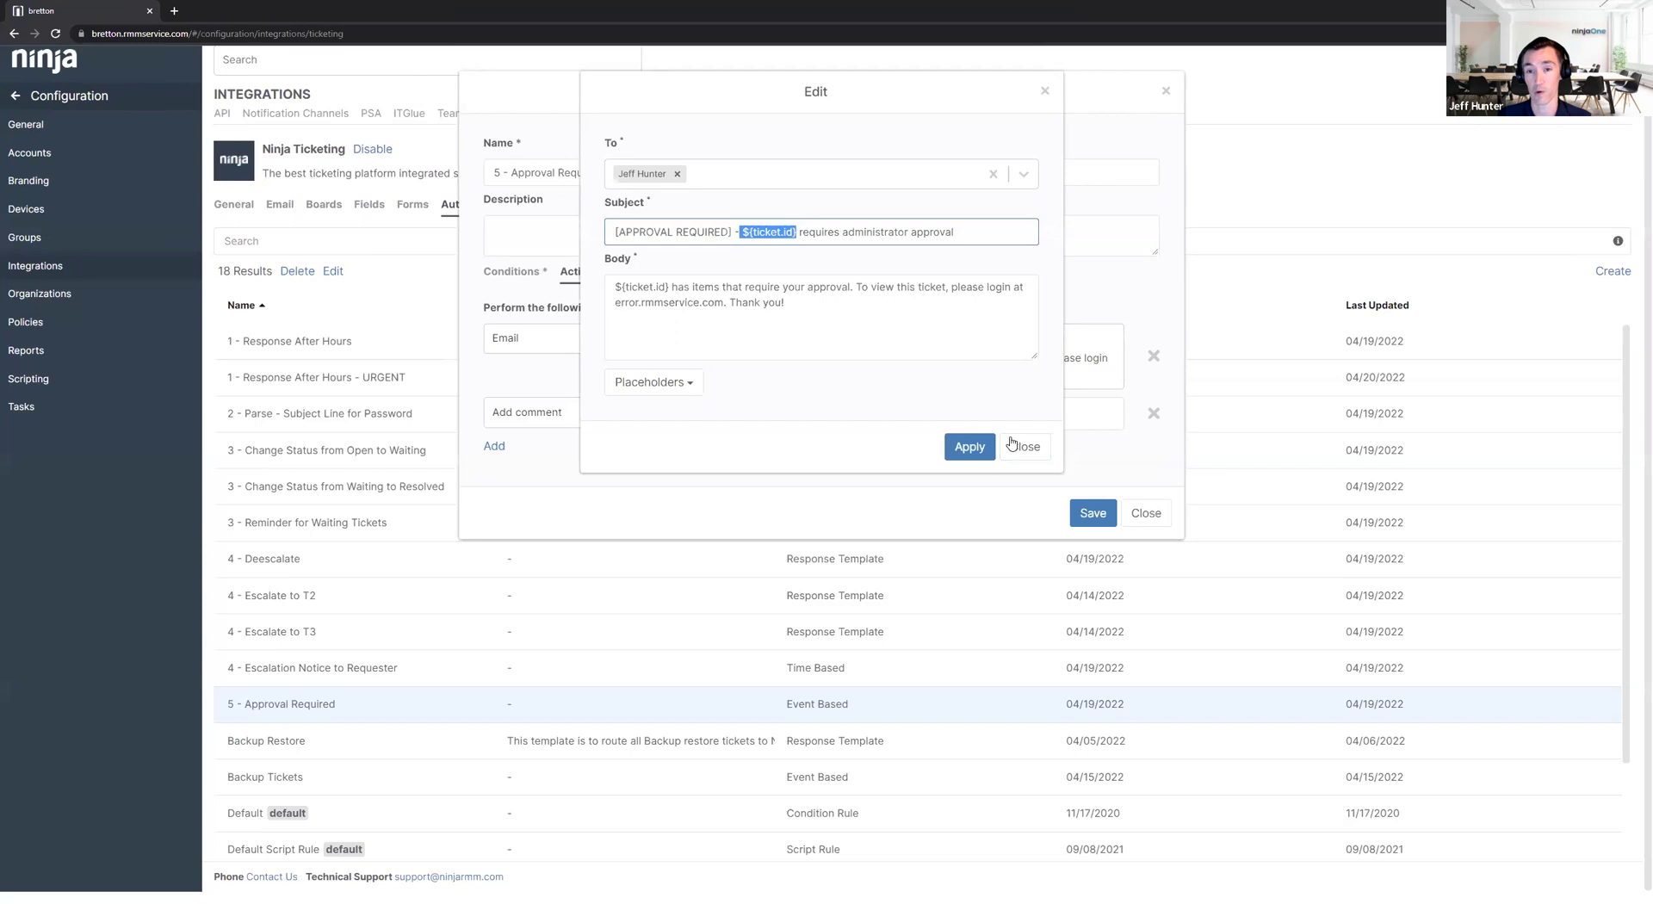
click(1011, 444)
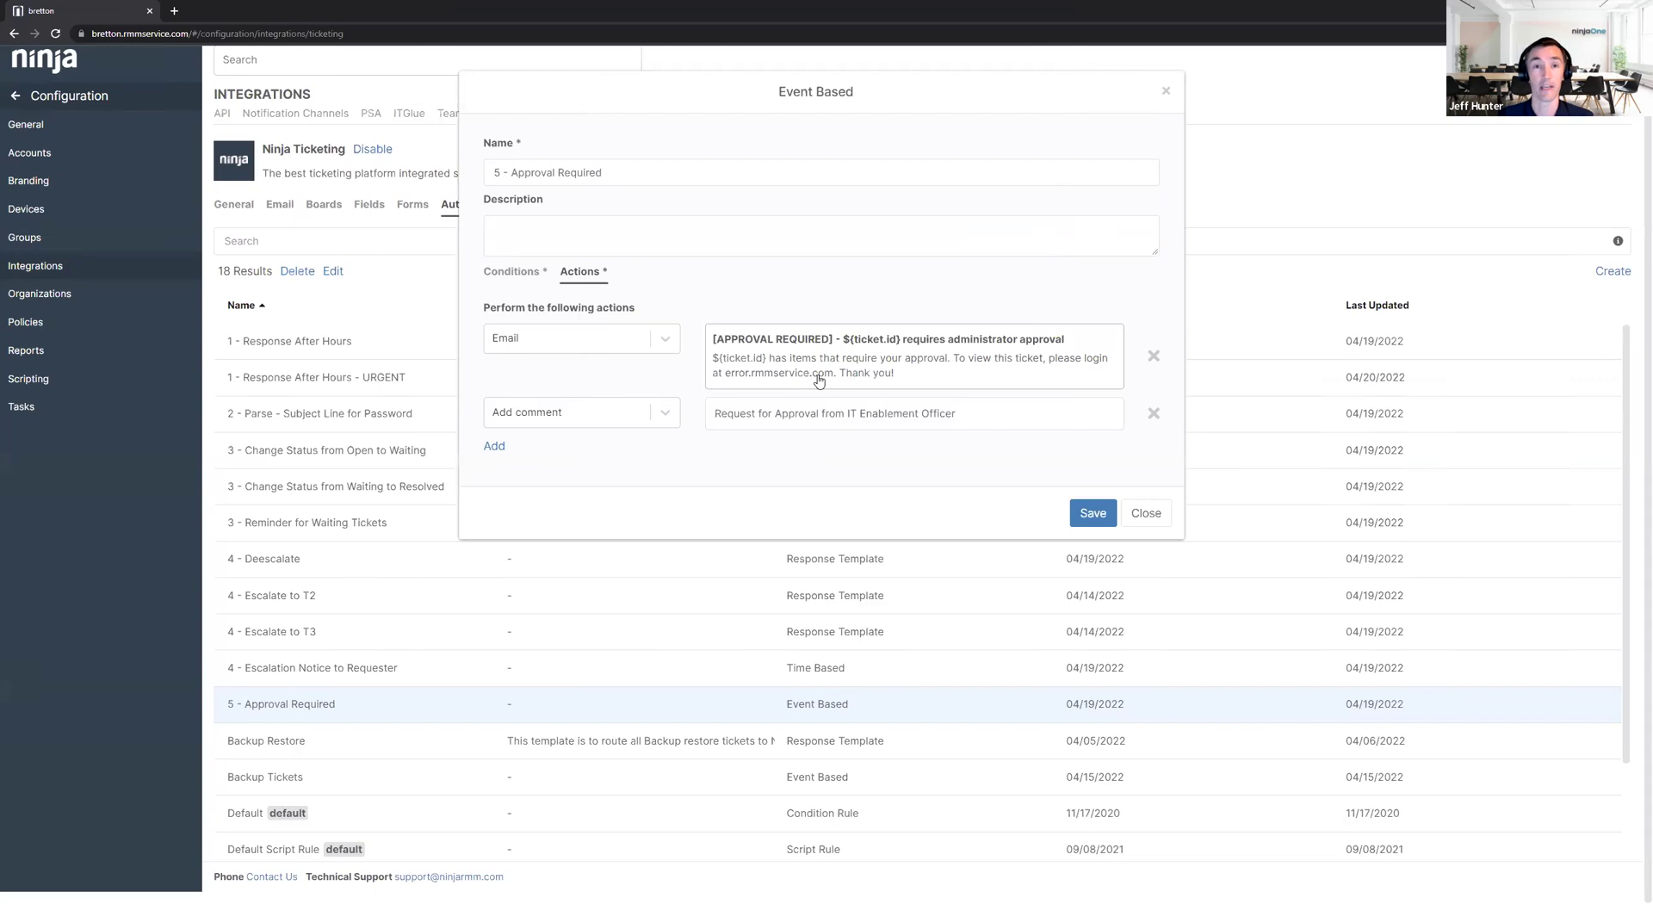
click(1156, 521)
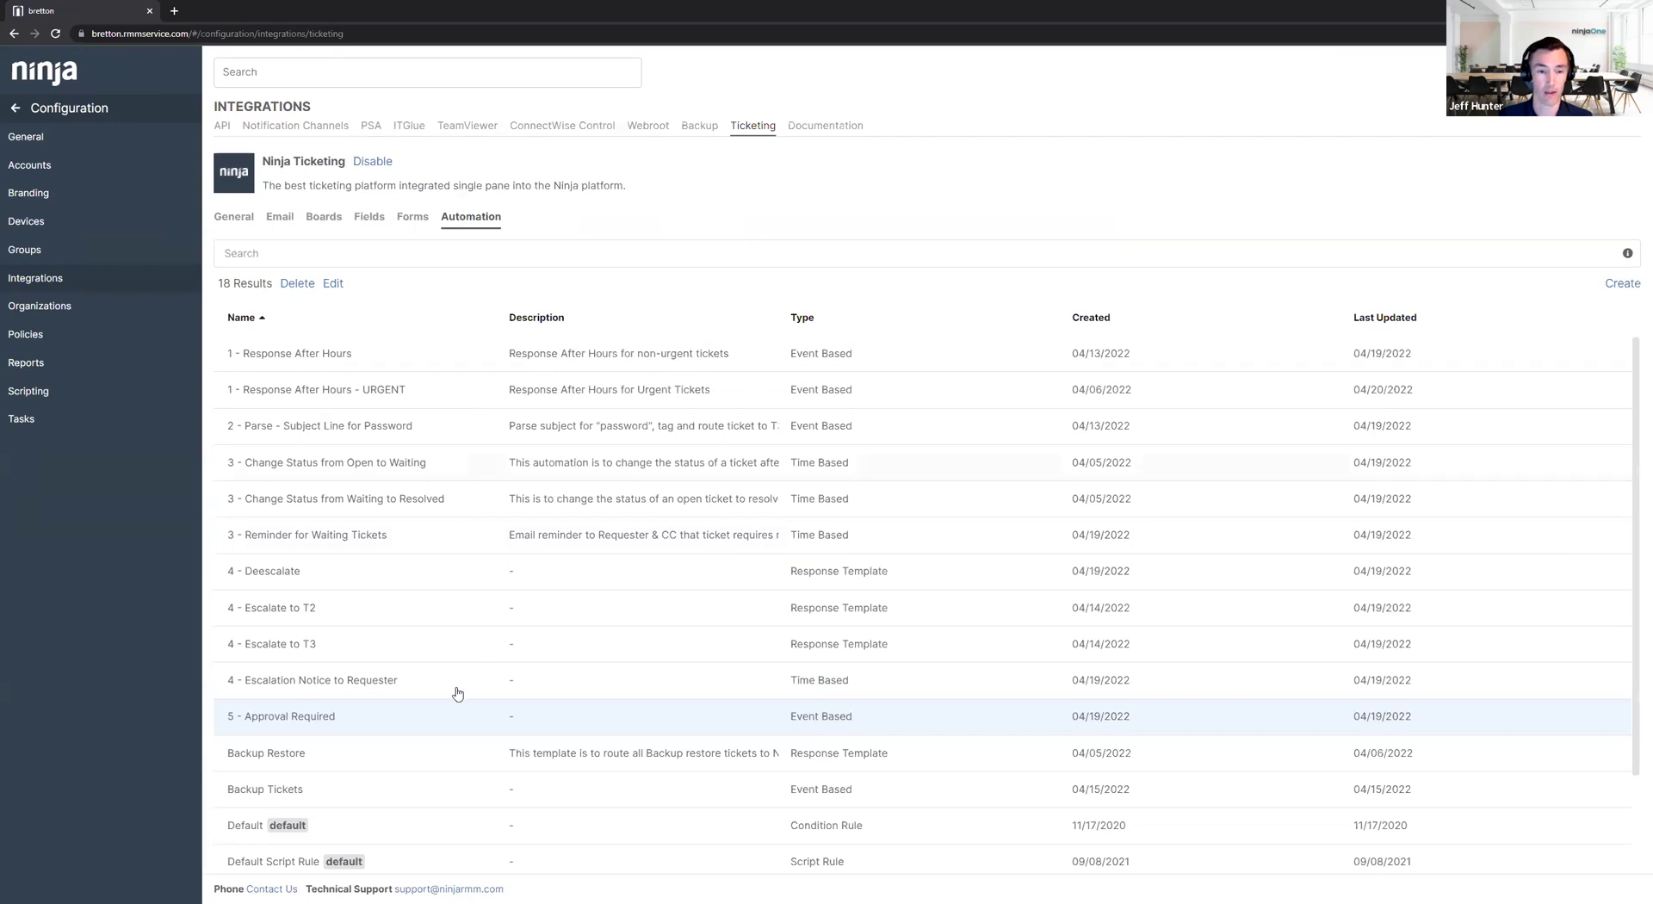
click(331, 285)
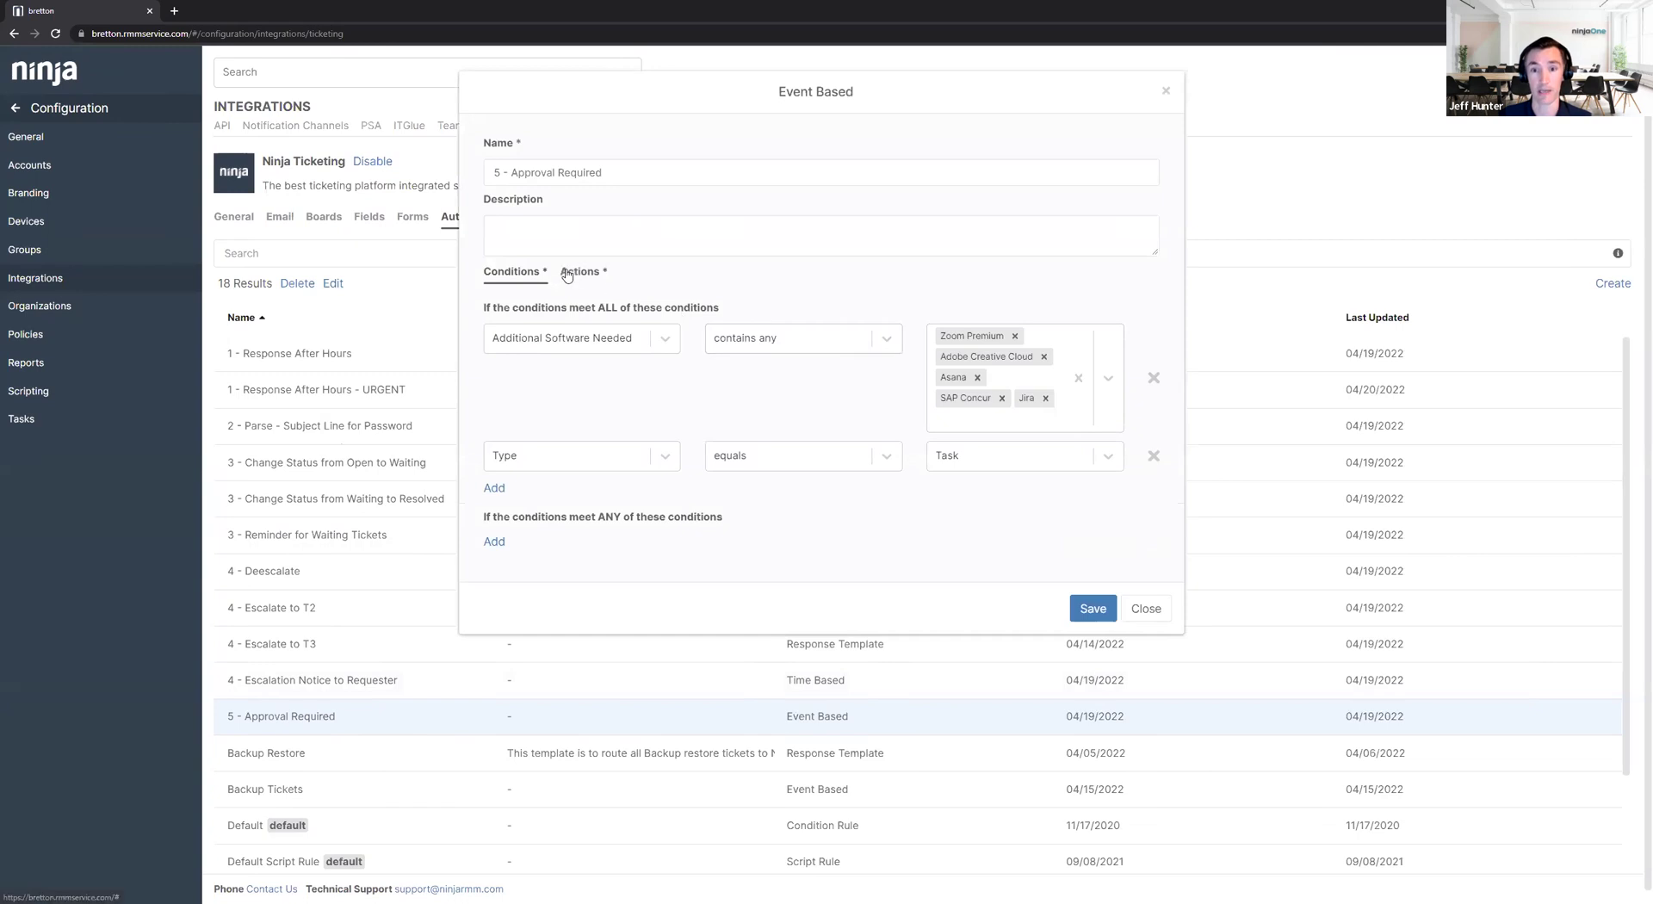
click(1041, 356)
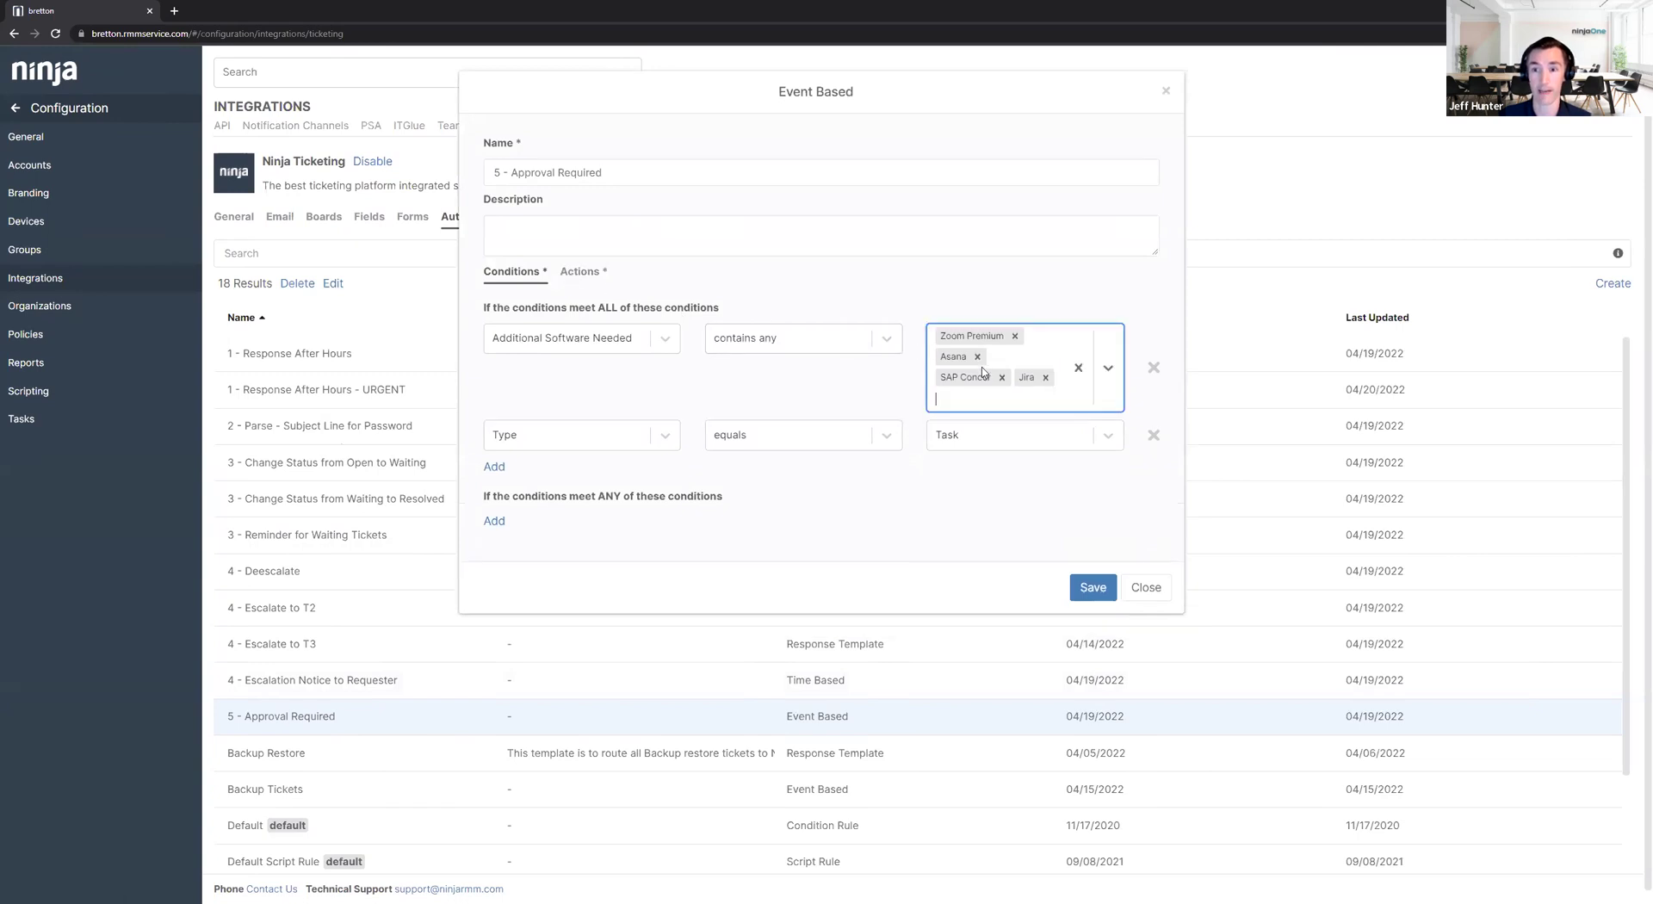
click(977, 356)
click(1001, 356)
click(575, 272)
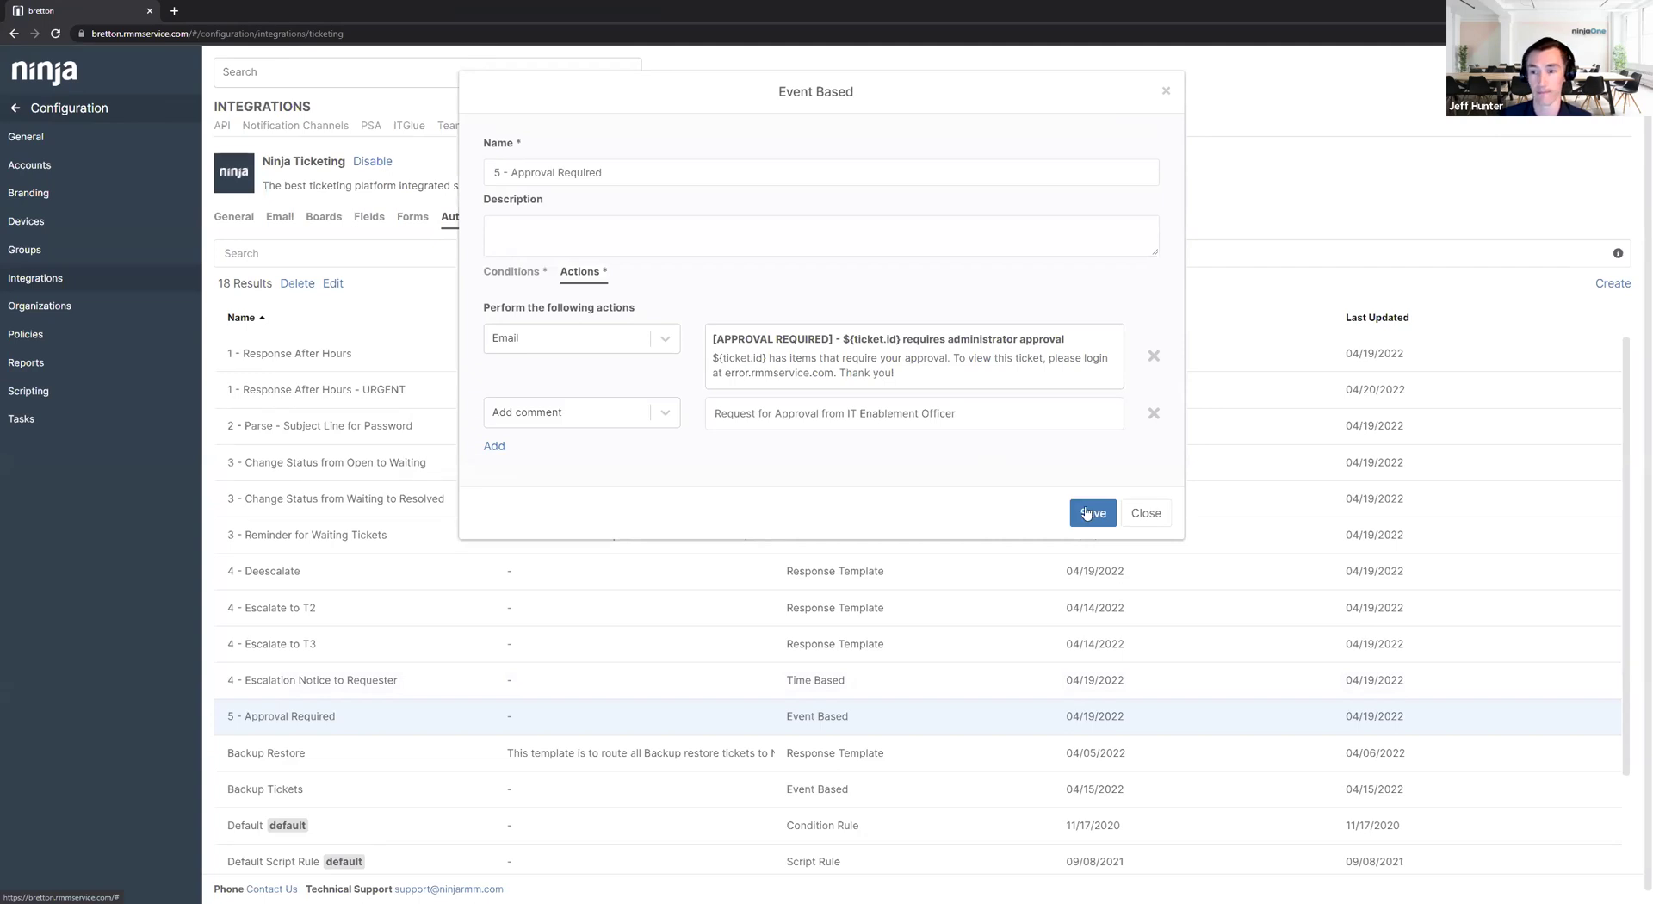
click(1145, 514)
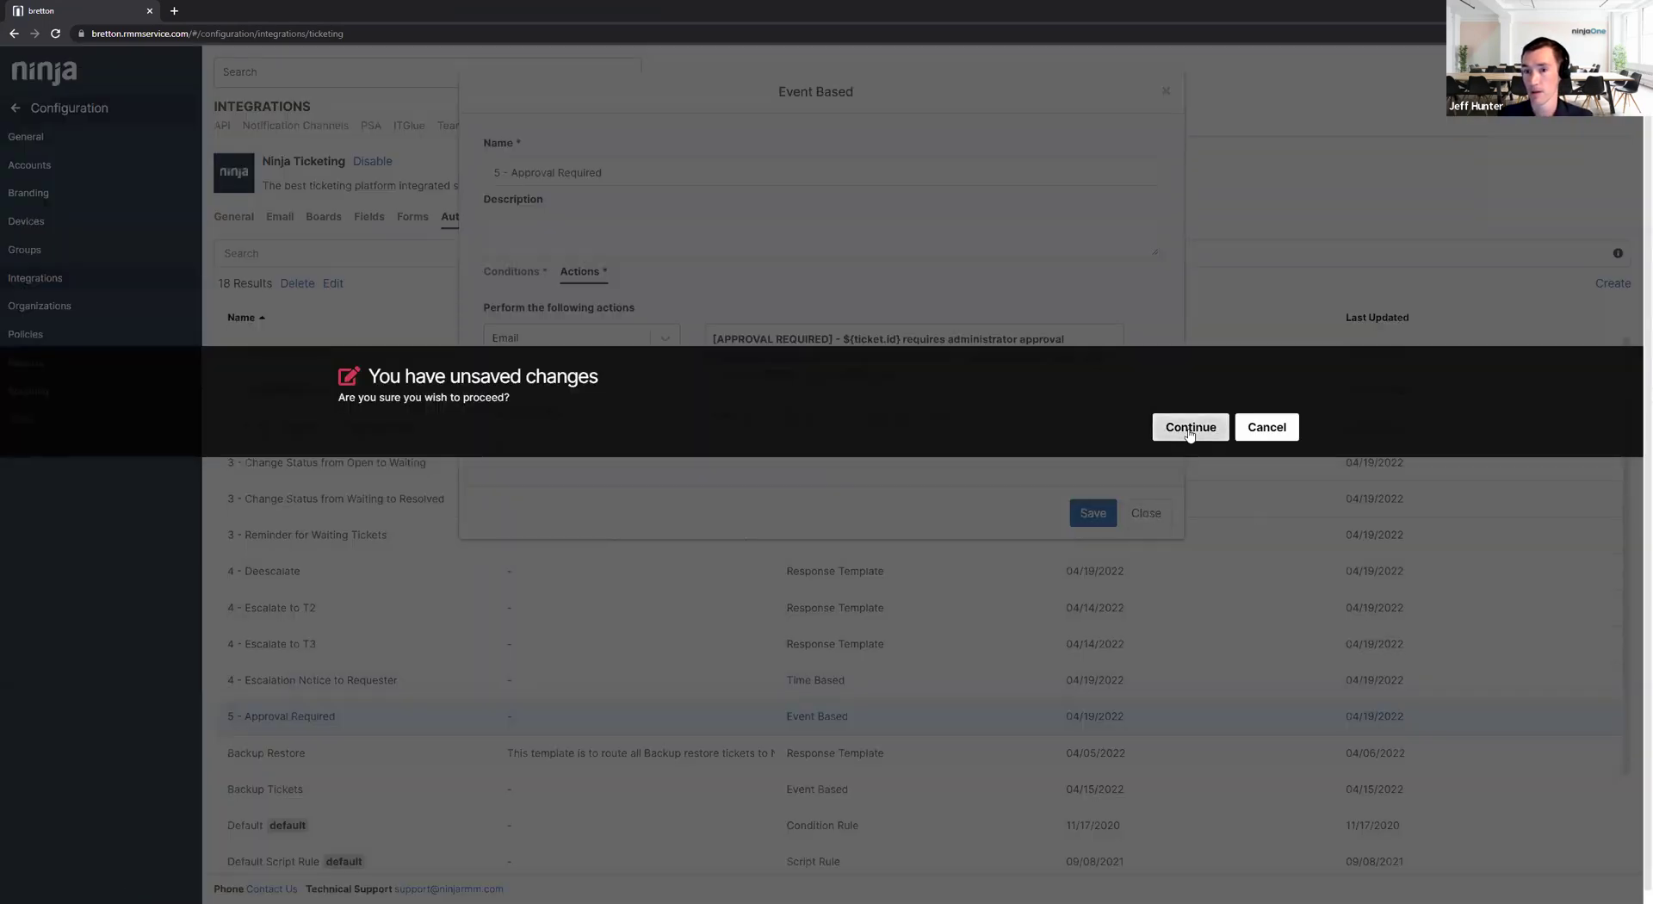
click(1193, 431)
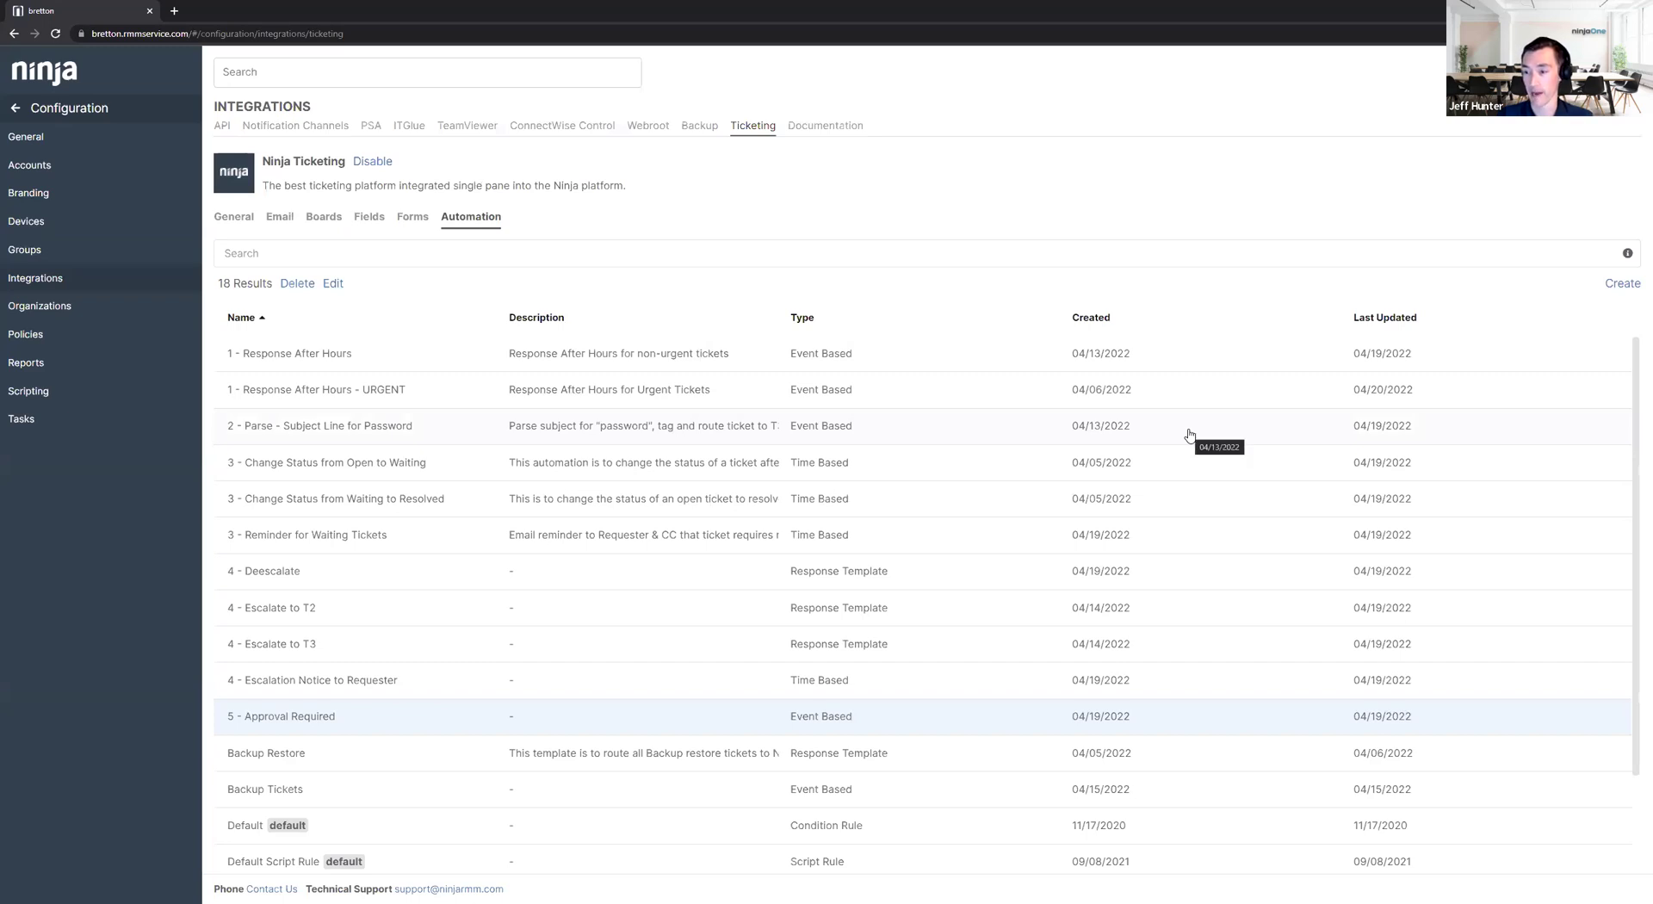
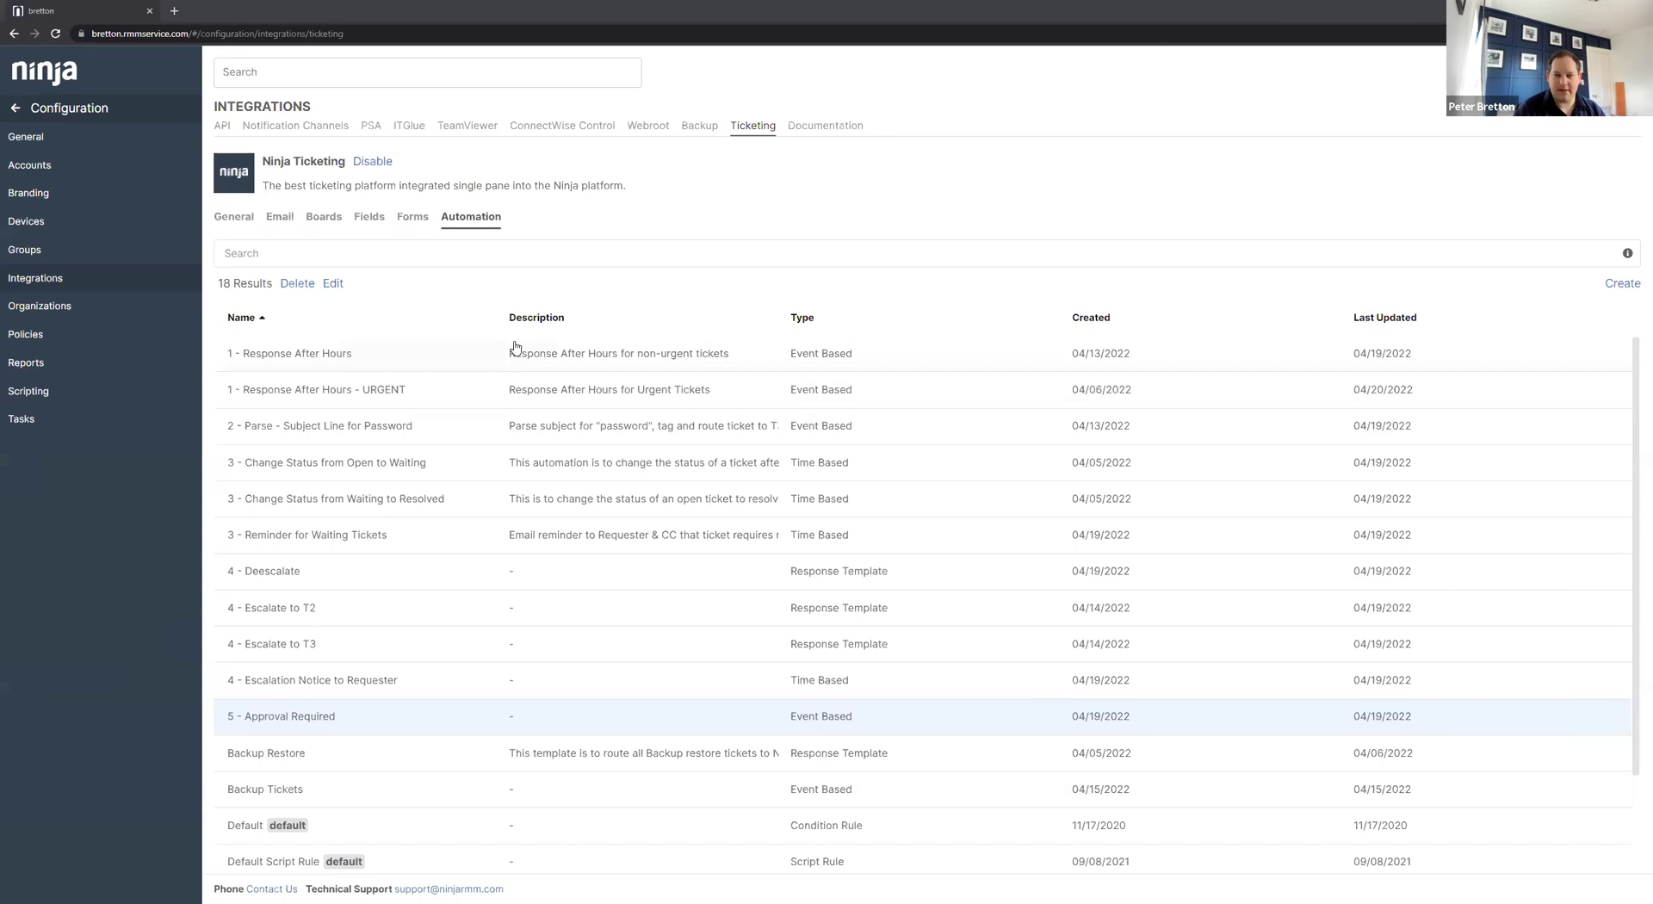
Show the Ninja Ticketing Email settings listing the four inbound support channels.
click(281, 218)
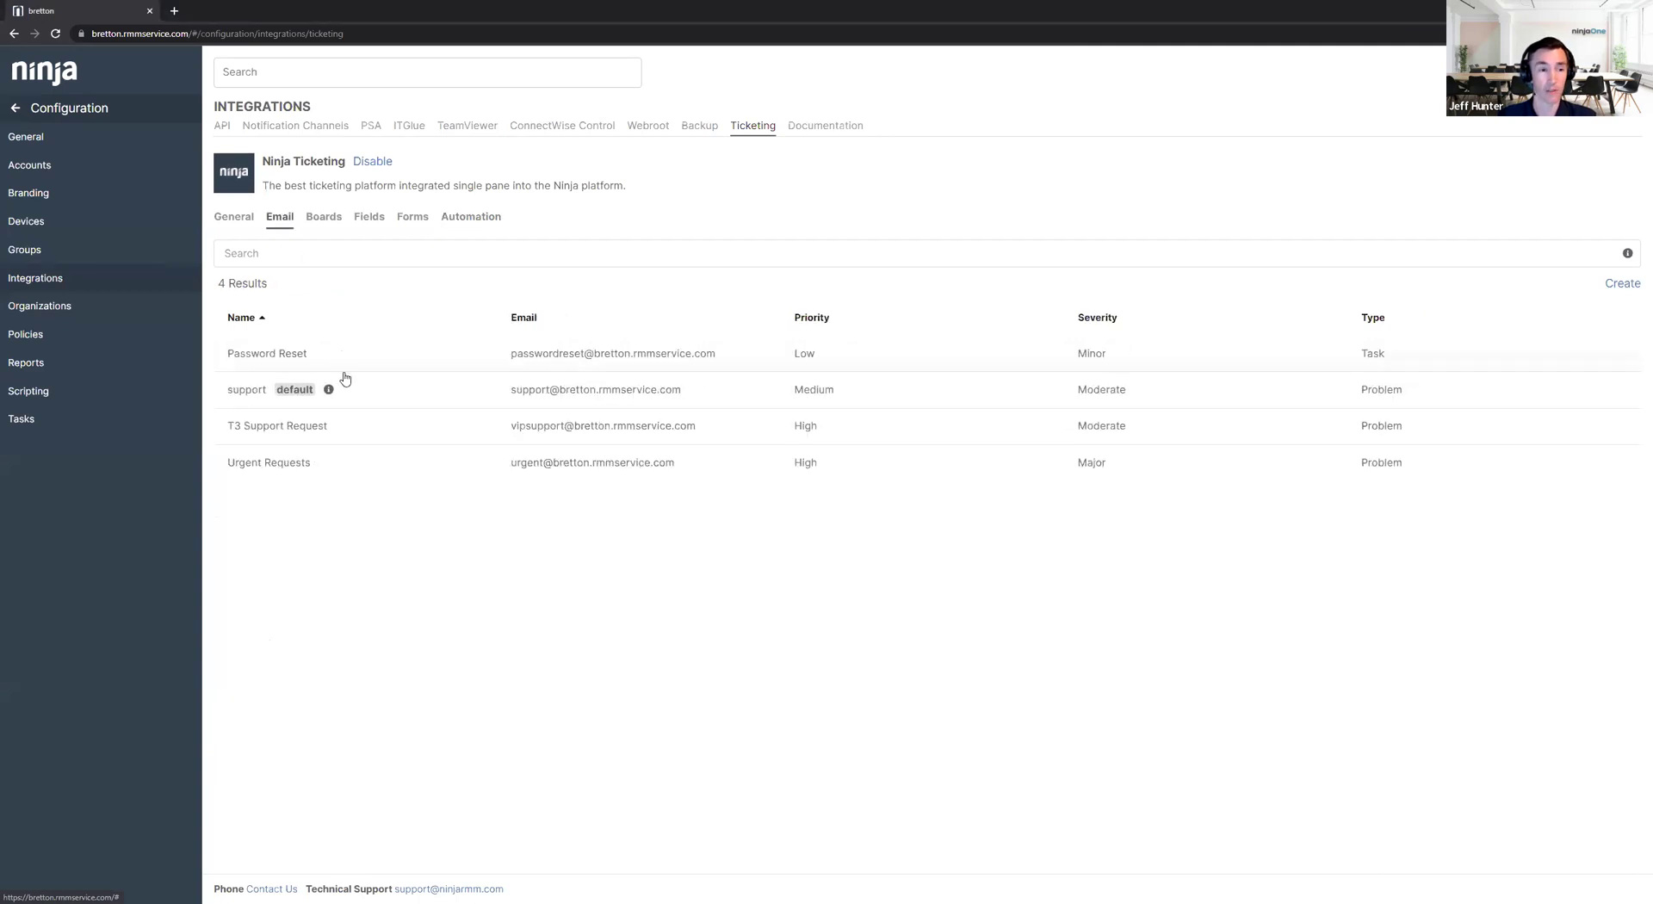
Give the default support inbound email a NinjaOne support forwarding address and save it.
click(353, 397)
click(285, 284)
click(595, 532)
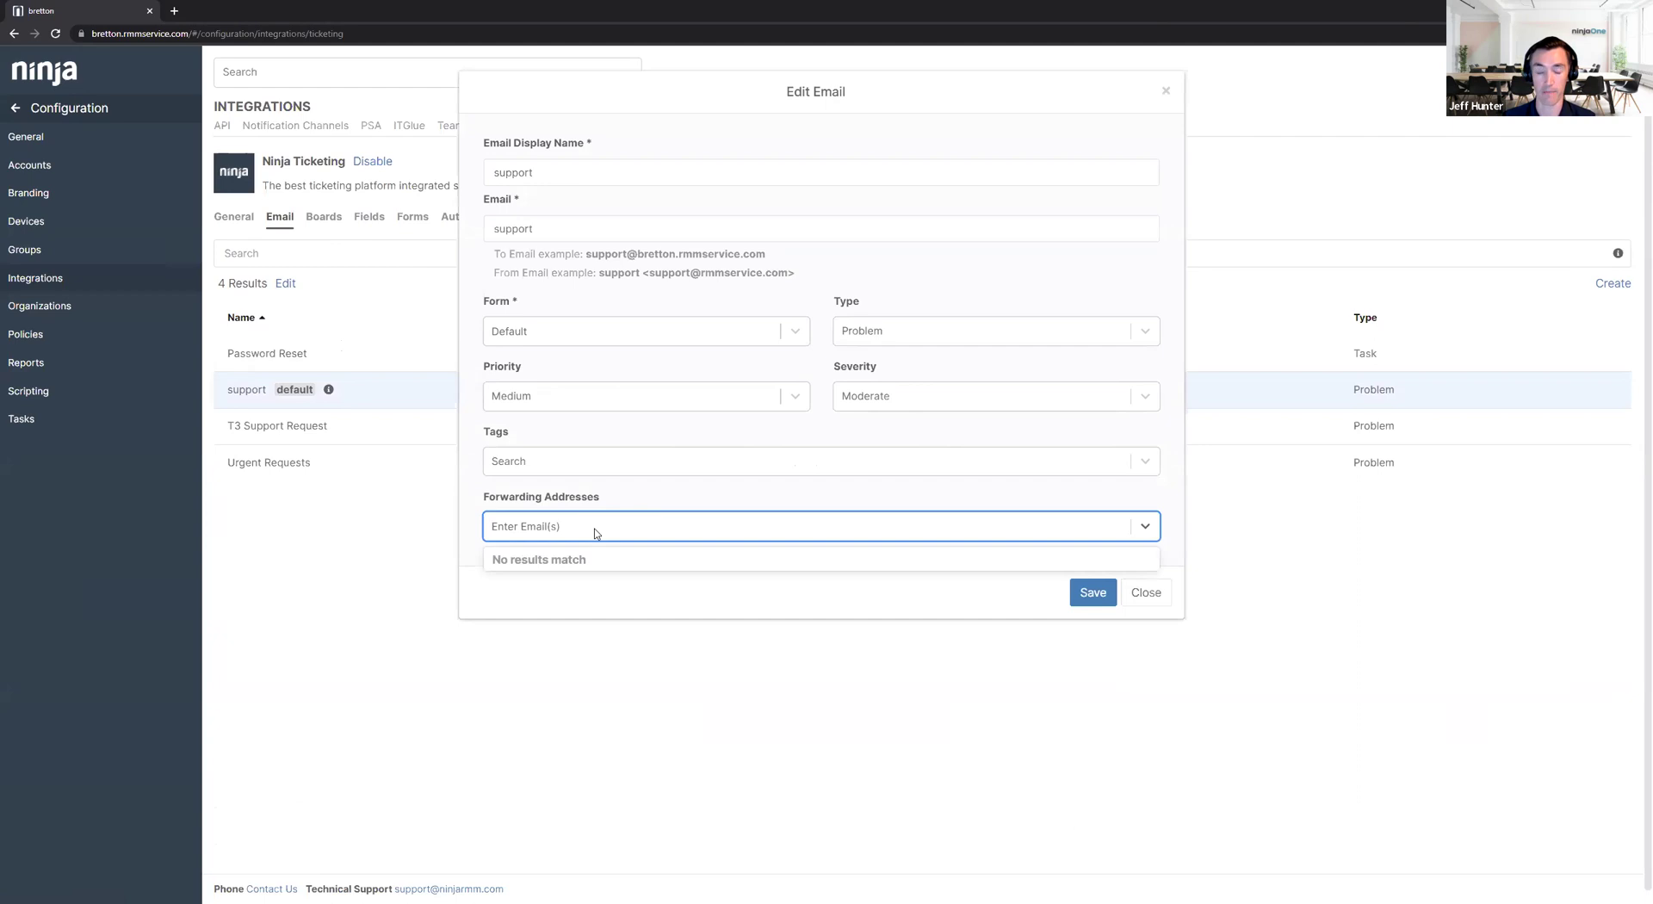
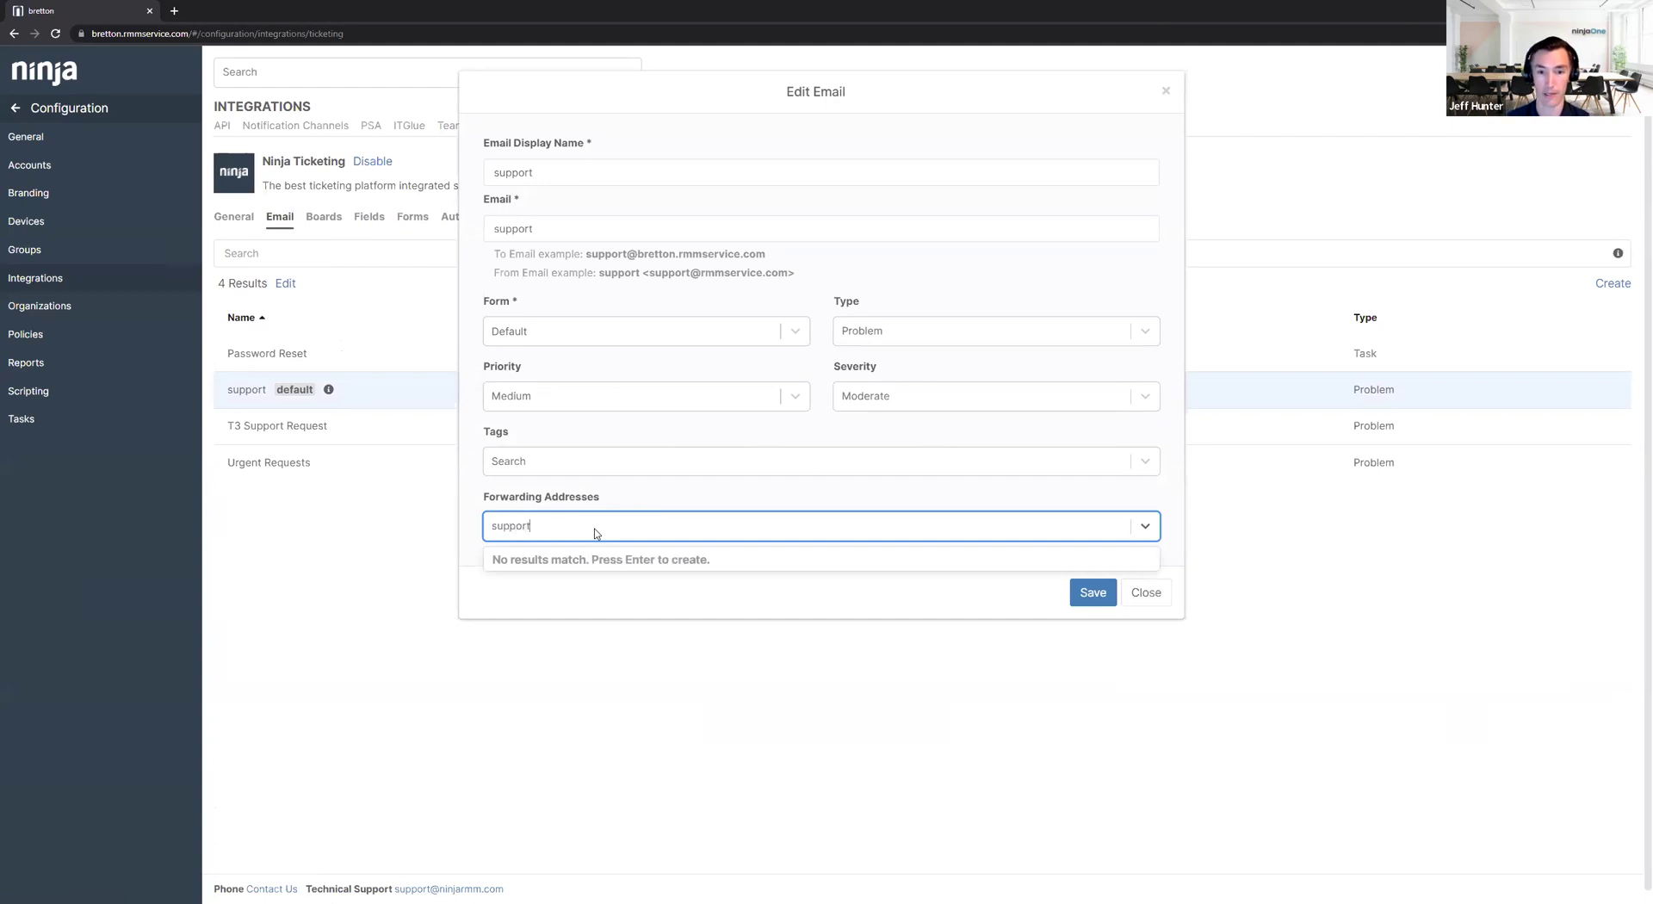
key(Return)
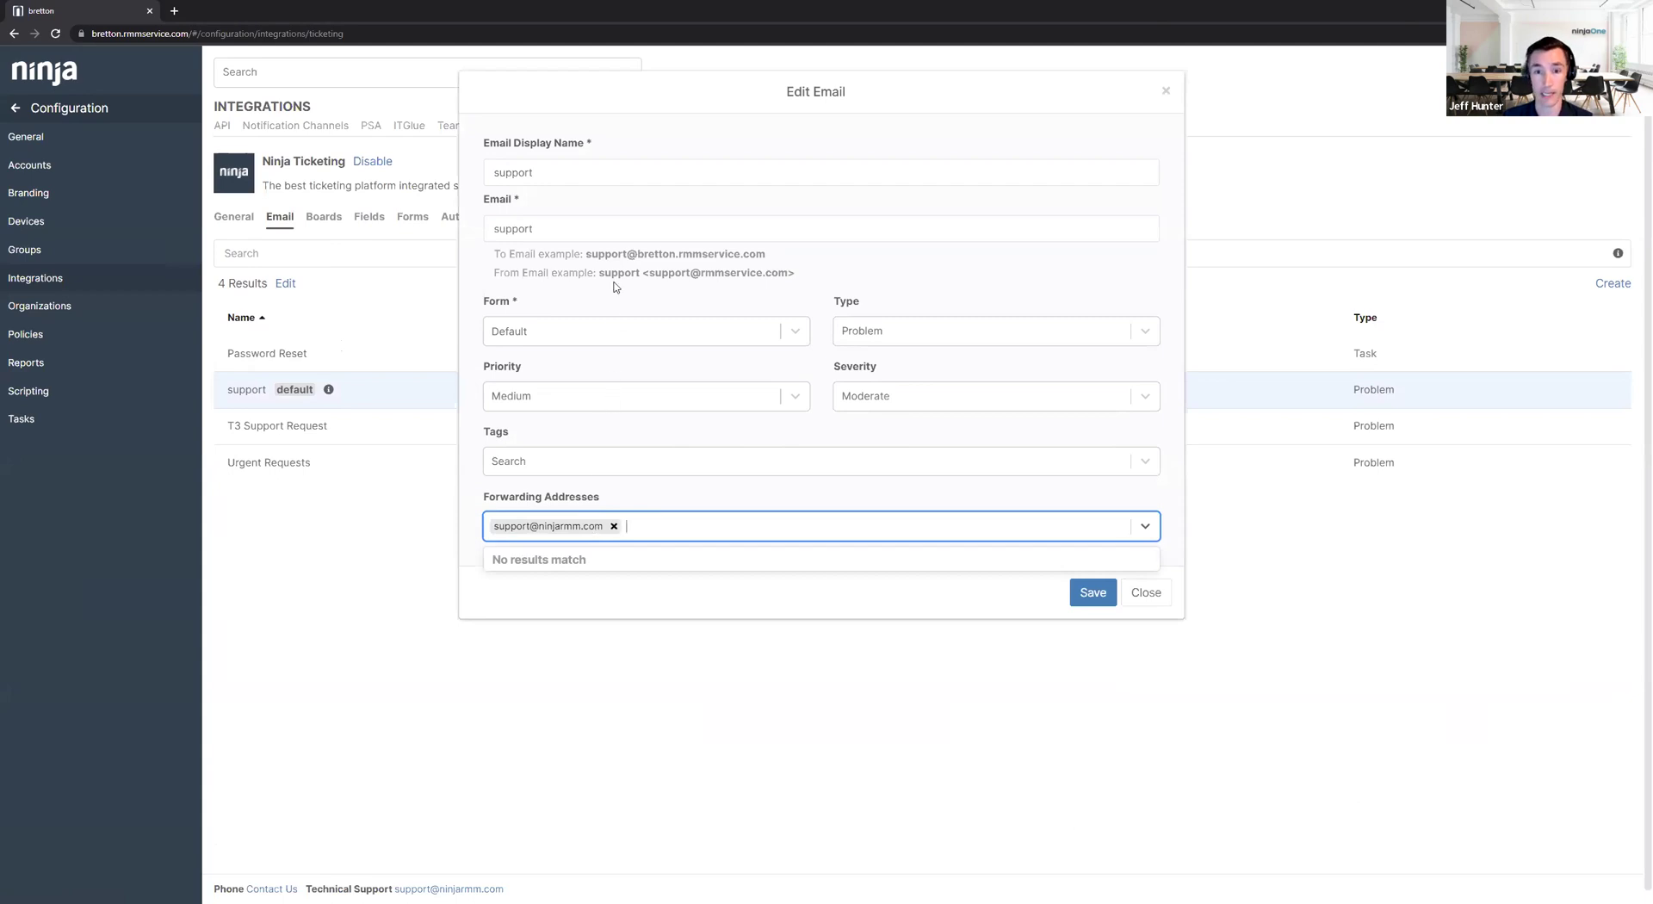
drag(586, 254, 815, 256)
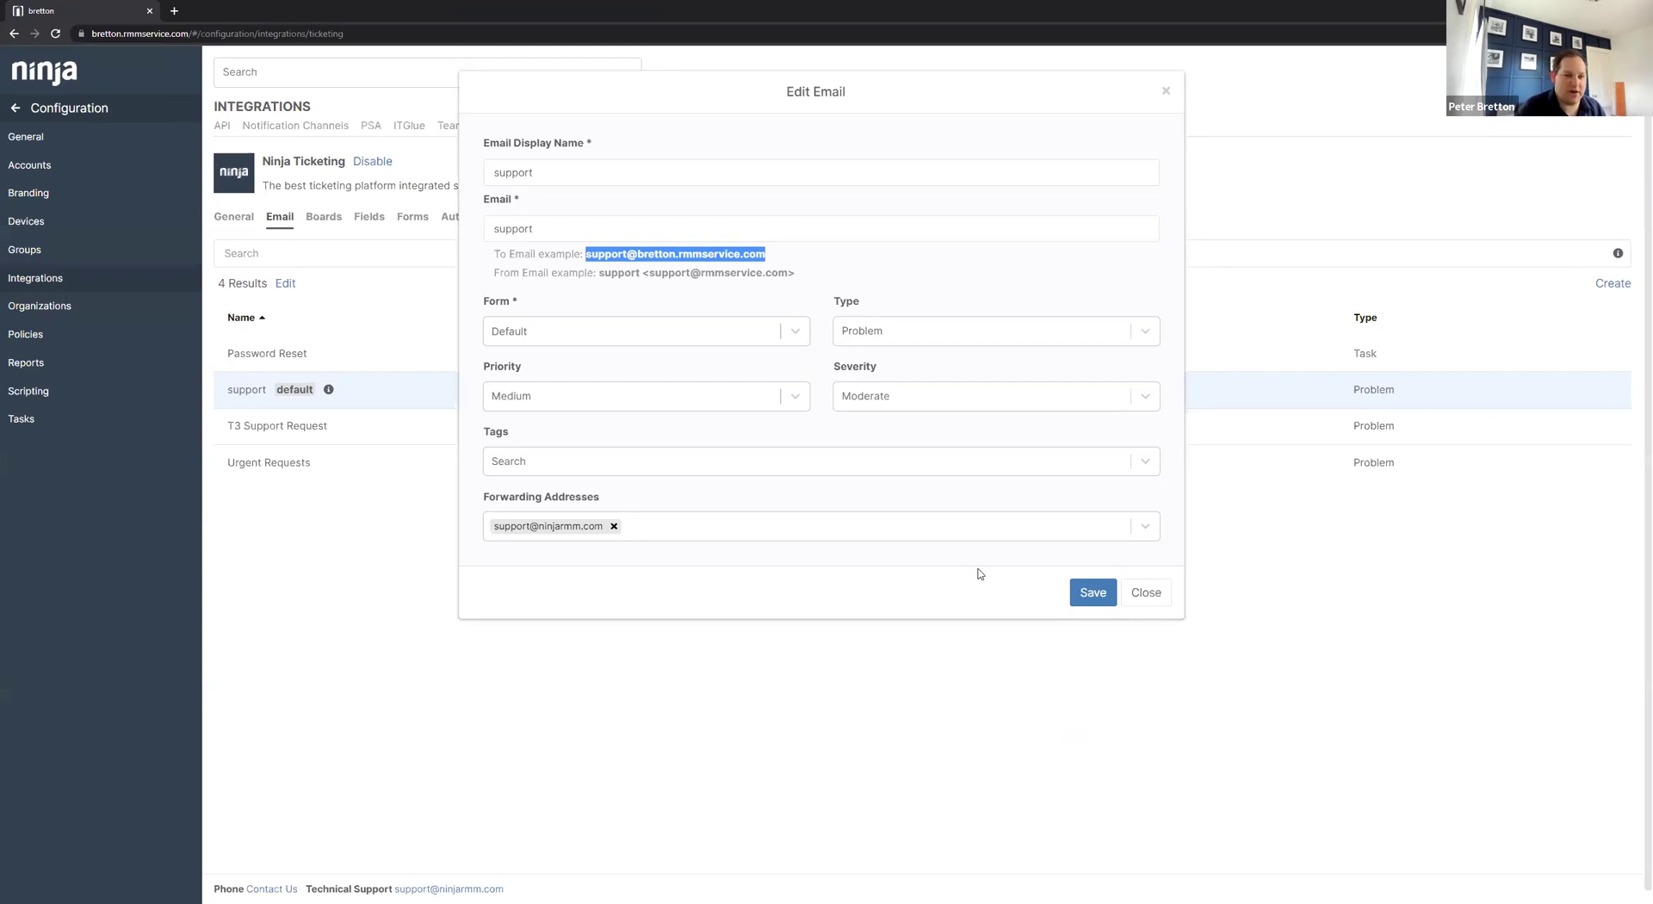
click(745, 535)
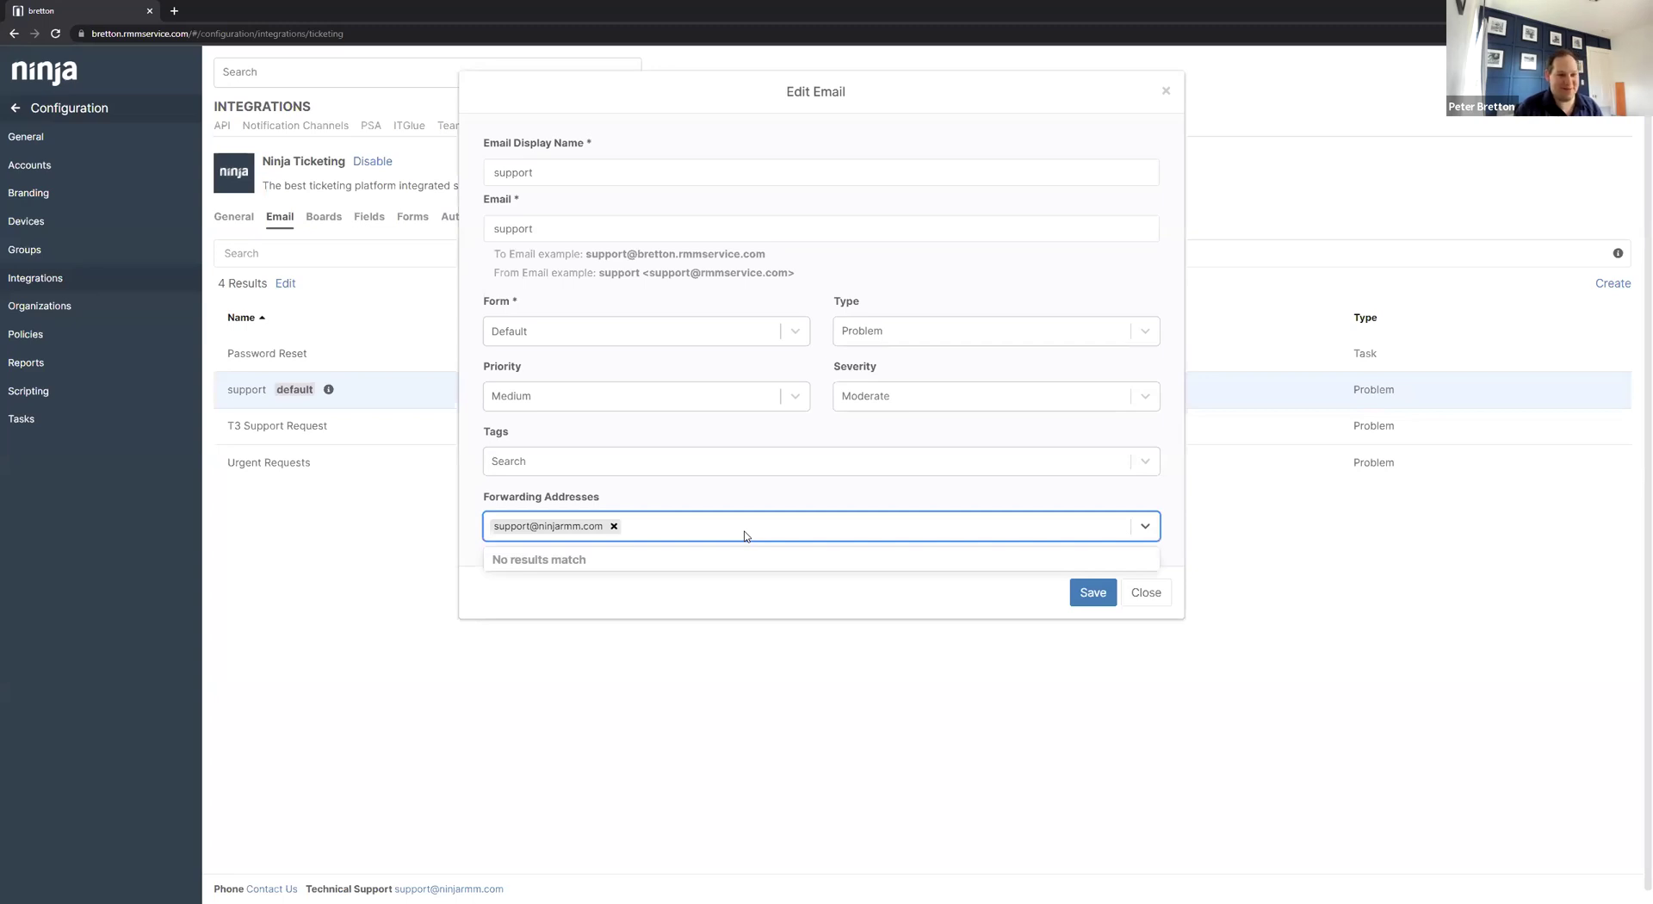
click(613, 526)
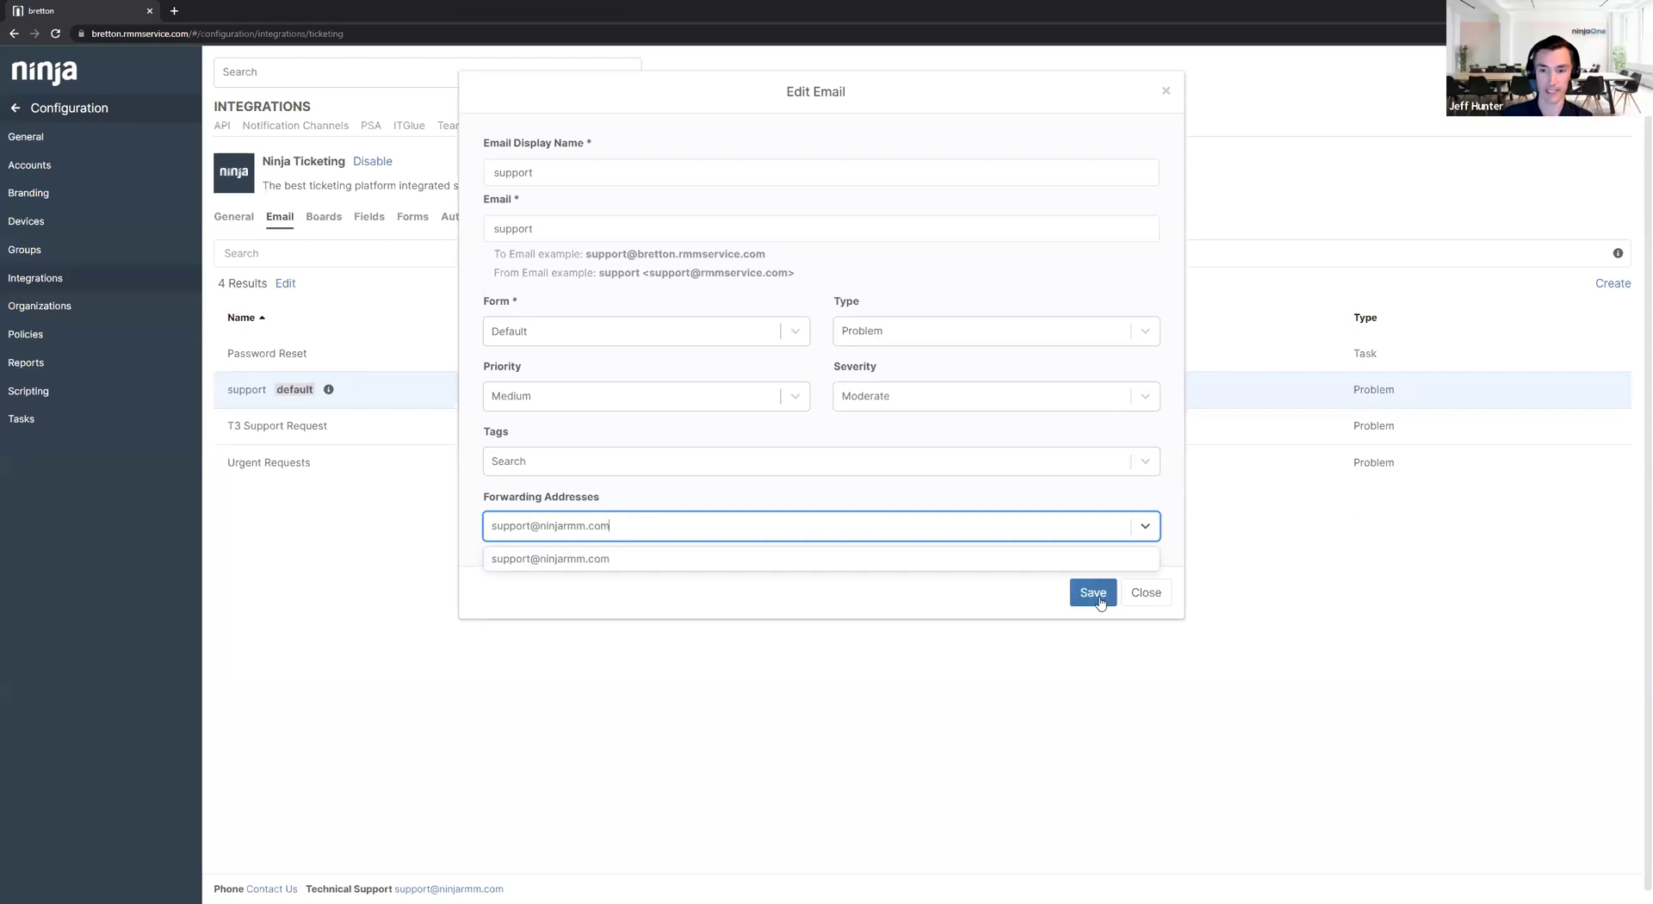
click(1093, 592)
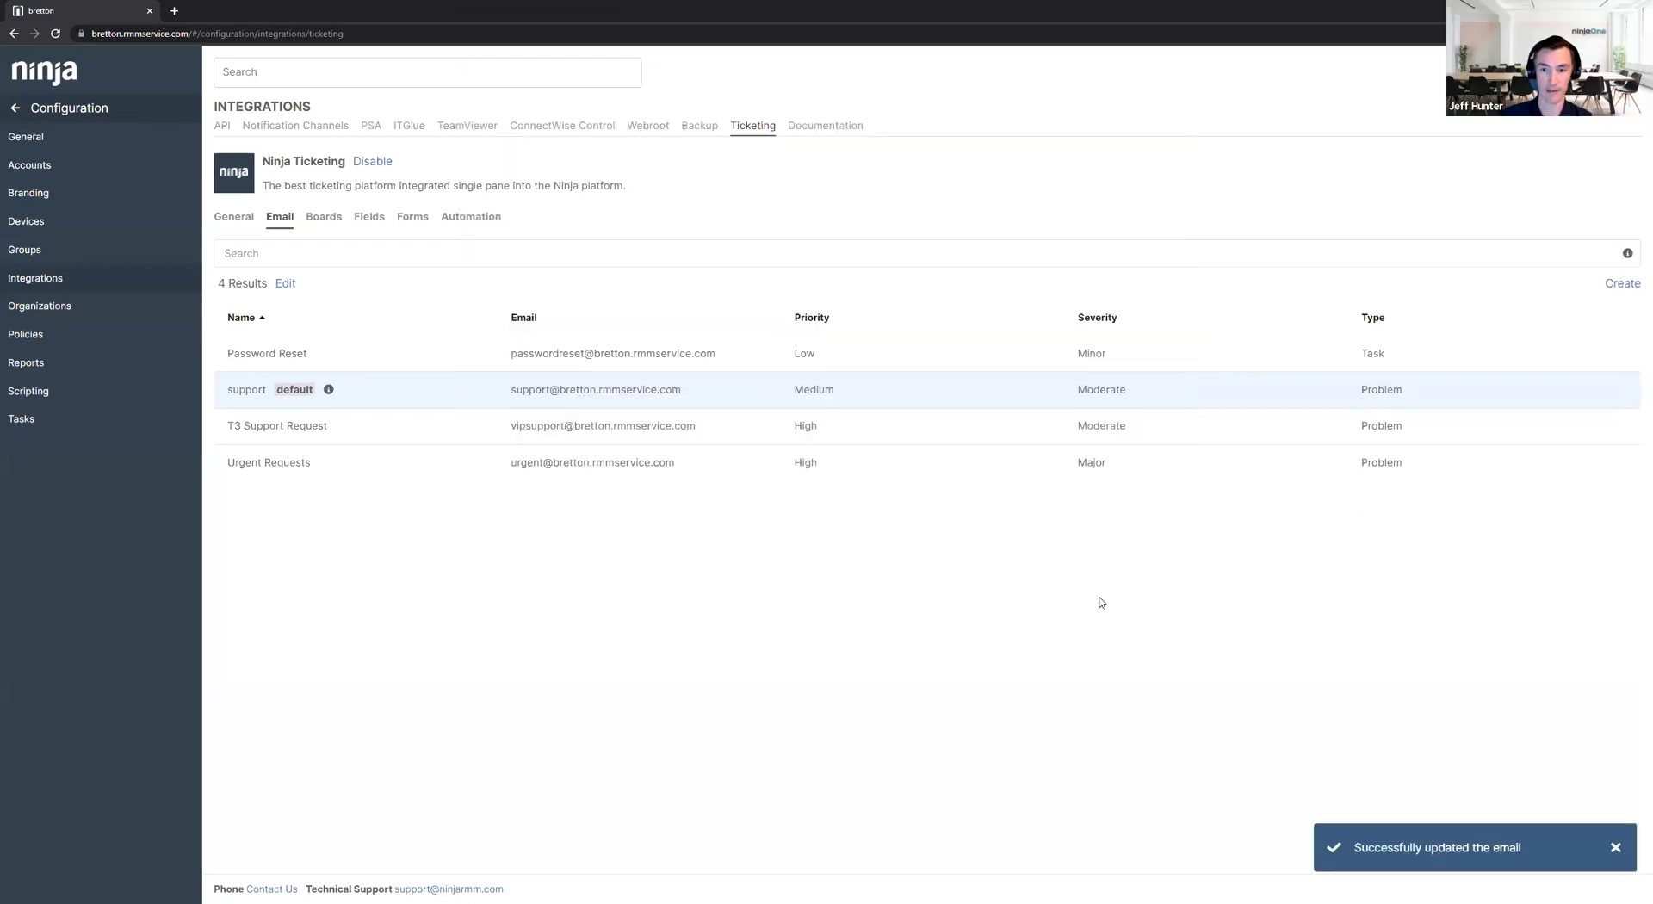
click(286, 284)
click(561, 539)
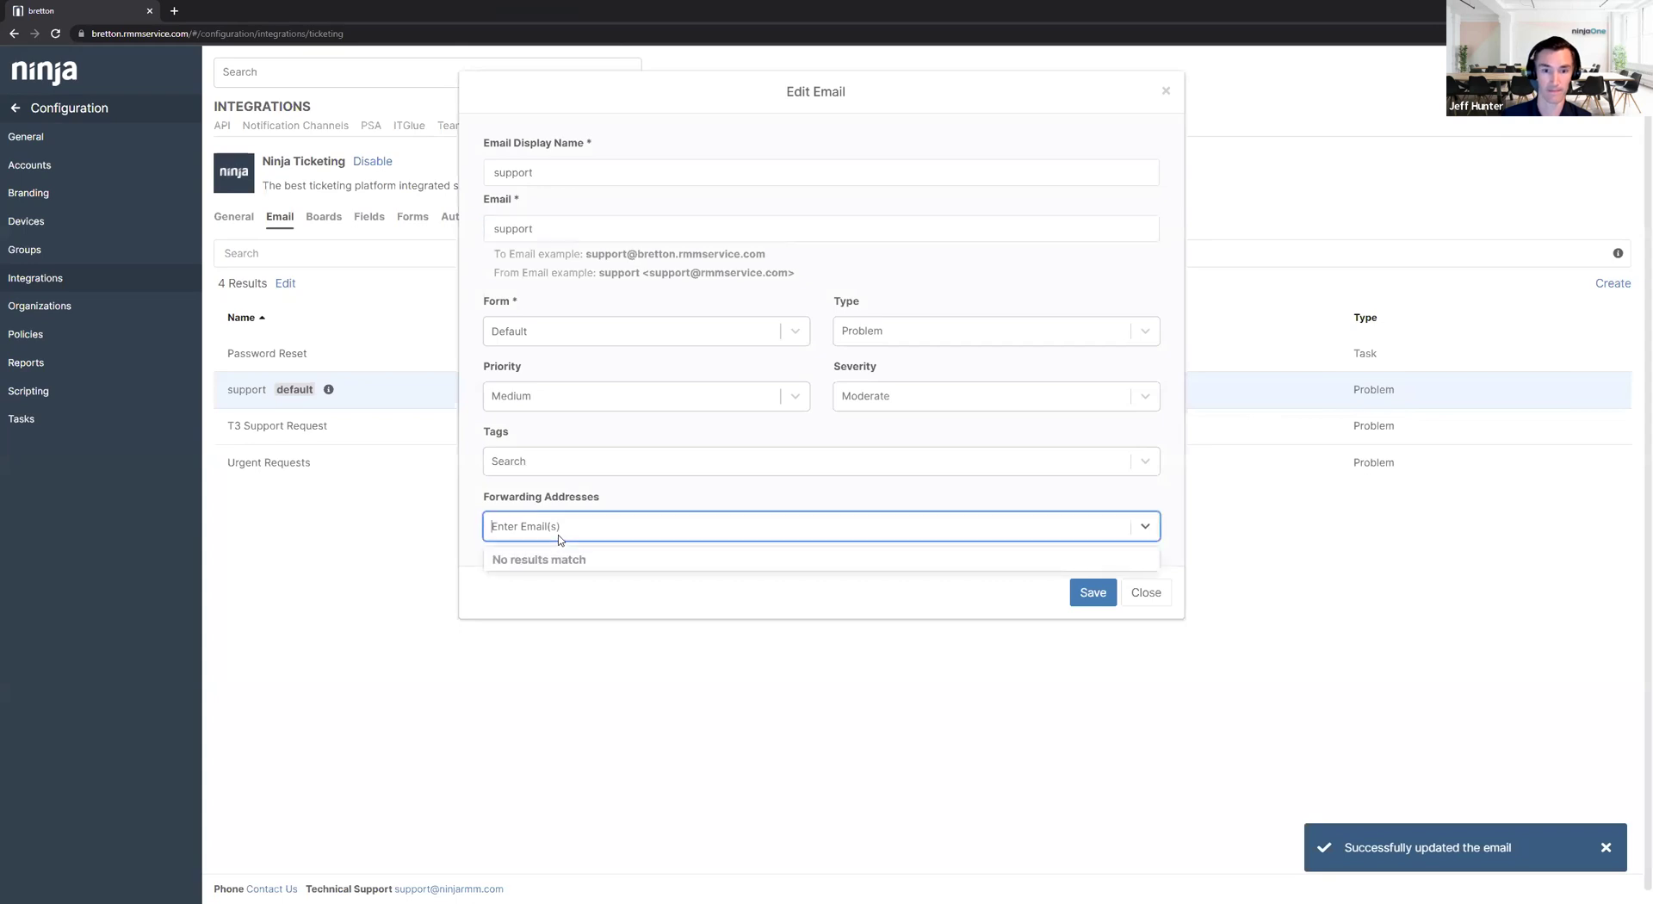
click(1137, 594)
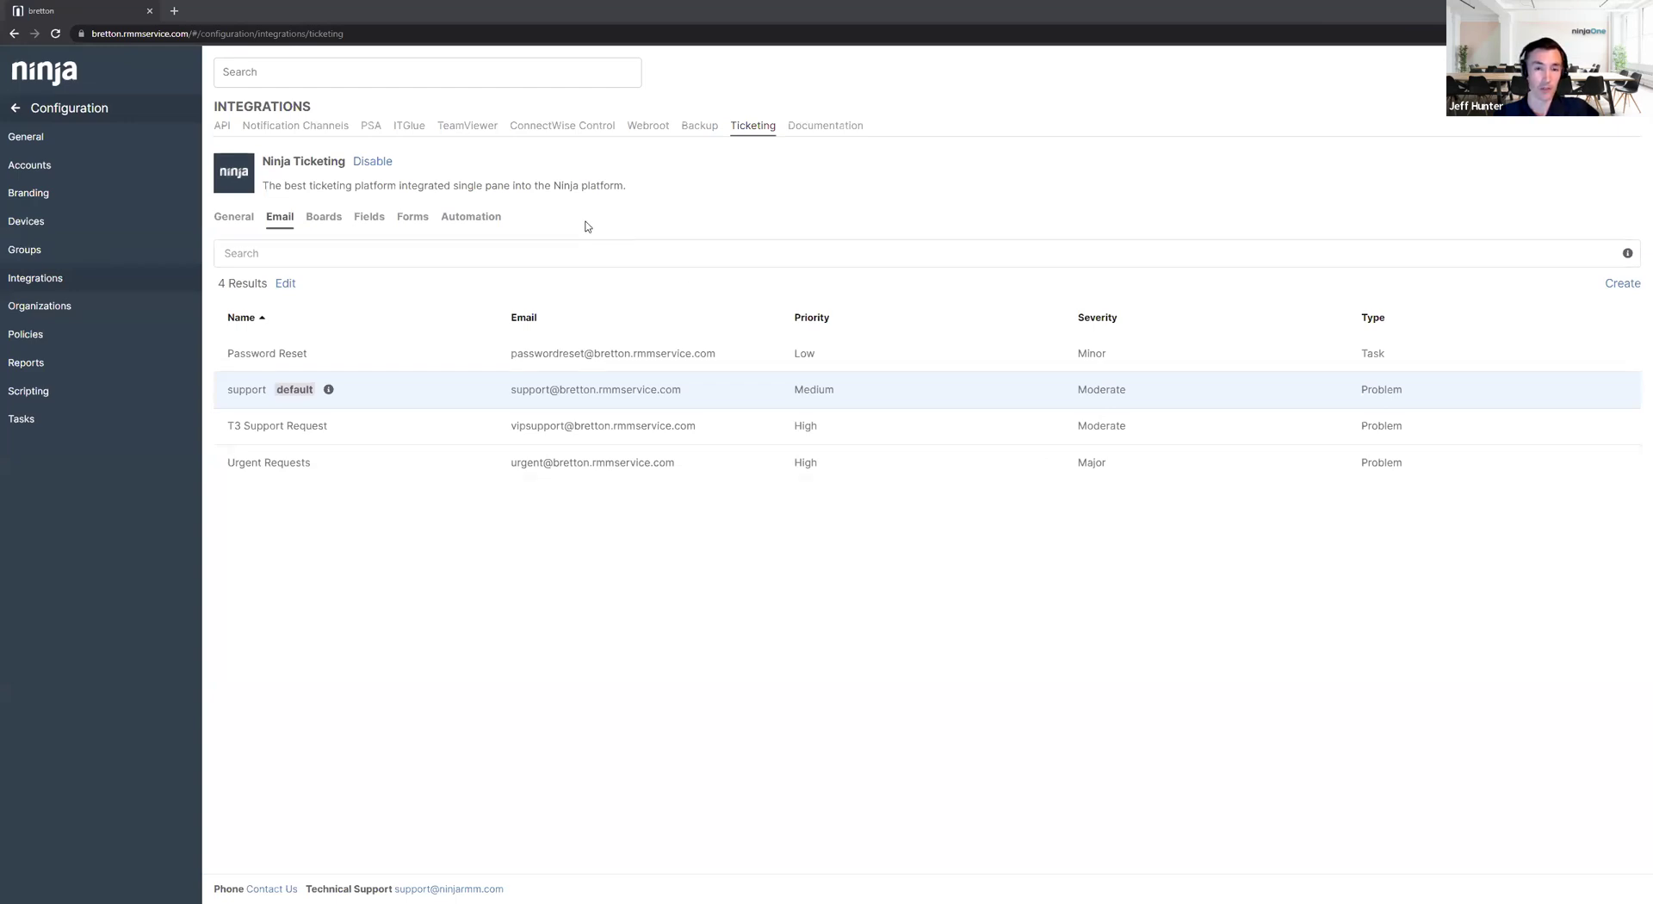
Open the Automation list and select the '4 - Escalate to T2' rule.
click(487, 224)
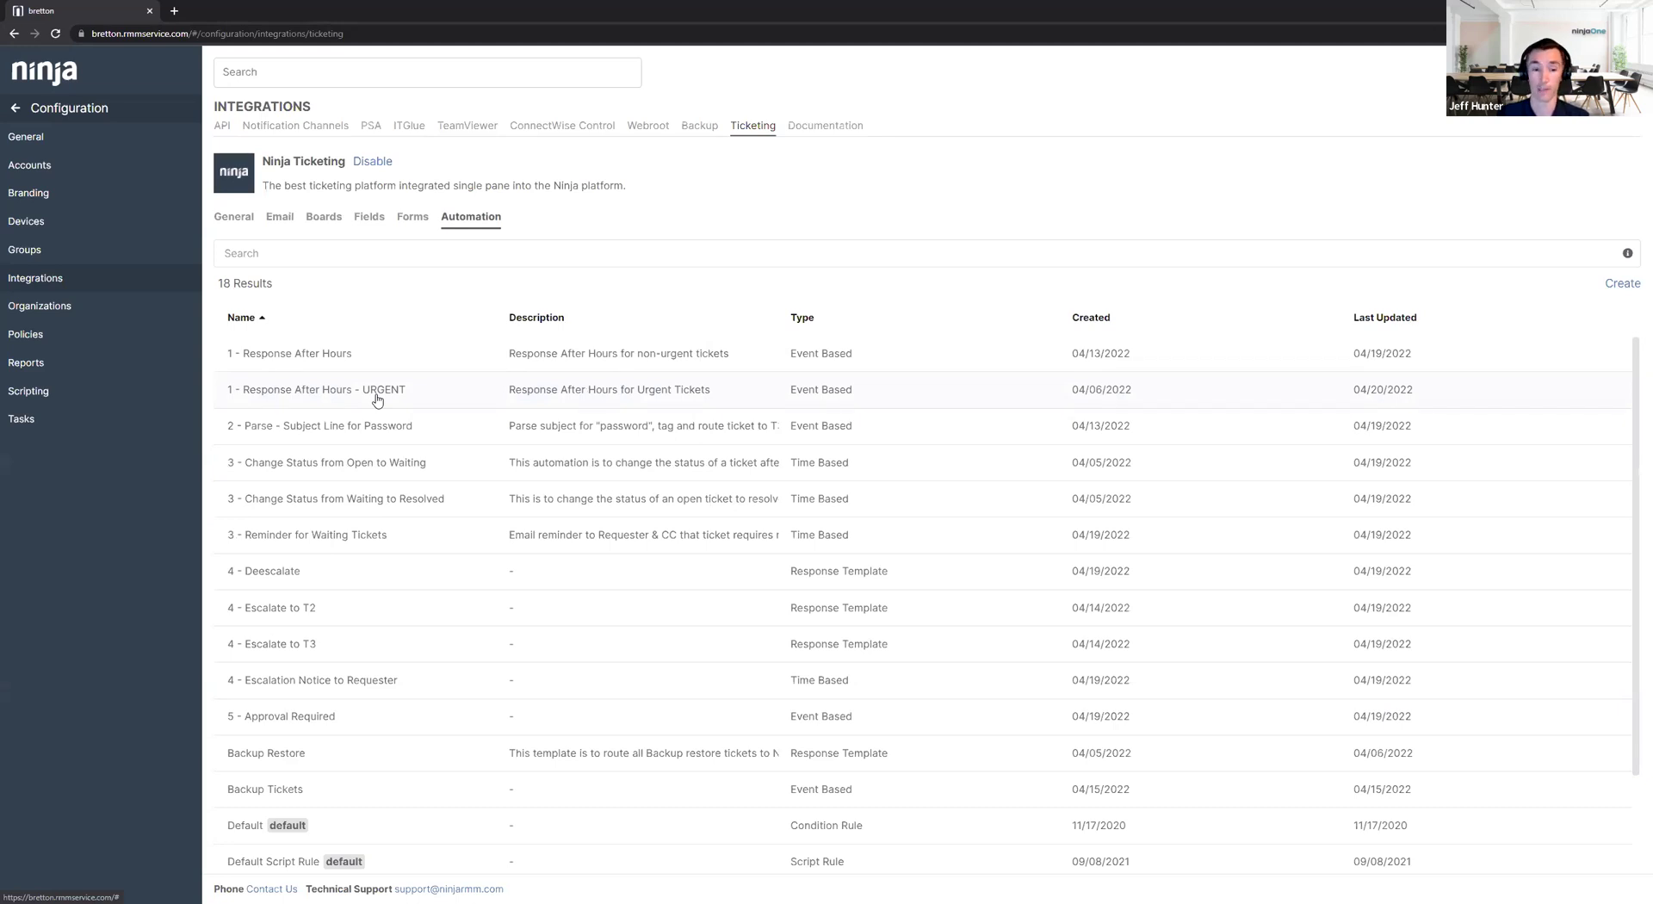
click(343, 607)
click(332, 283)
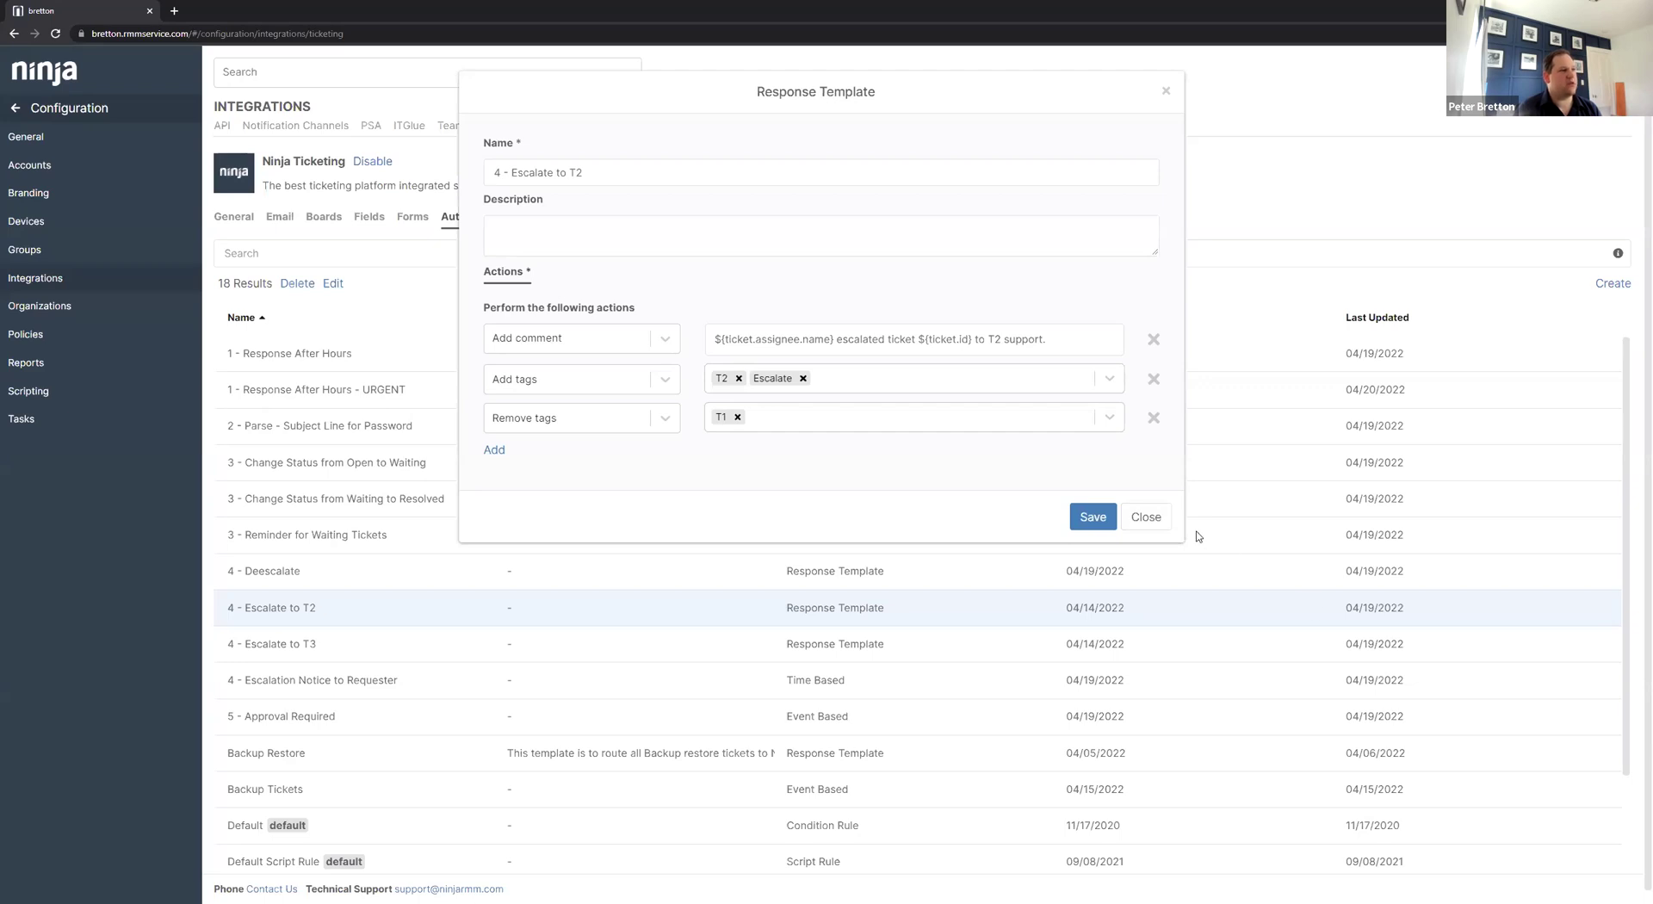
click(1155, 518)
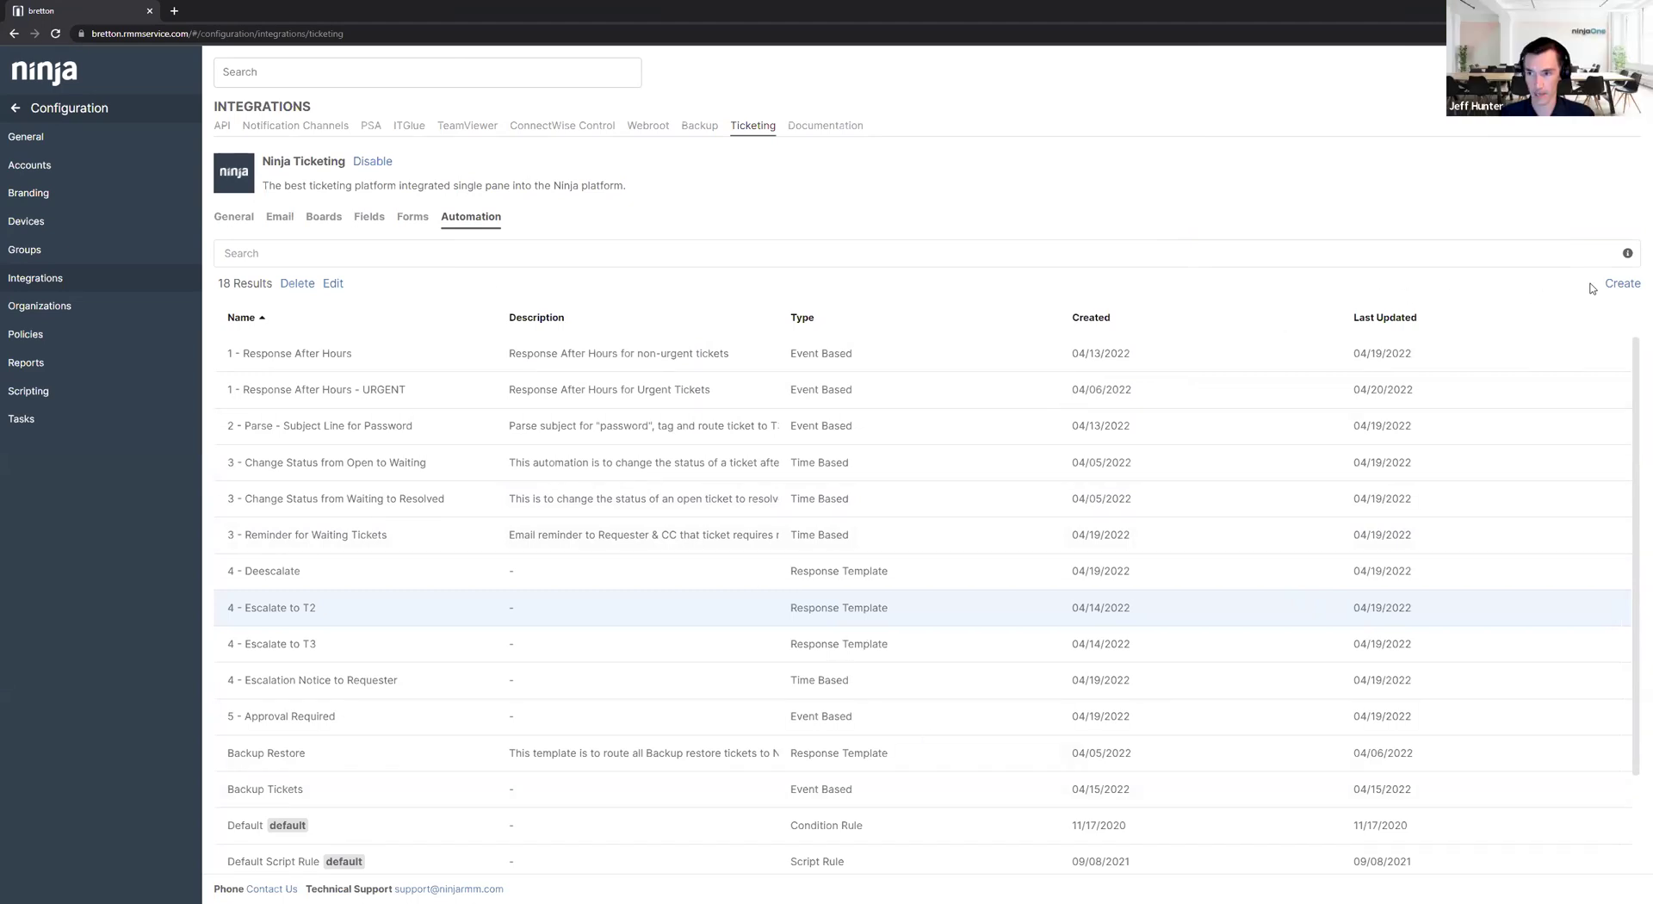
Start a new event-based automation with the condition Tags contains any system_afterhours.
click(1618, 285)
click(947, 241)
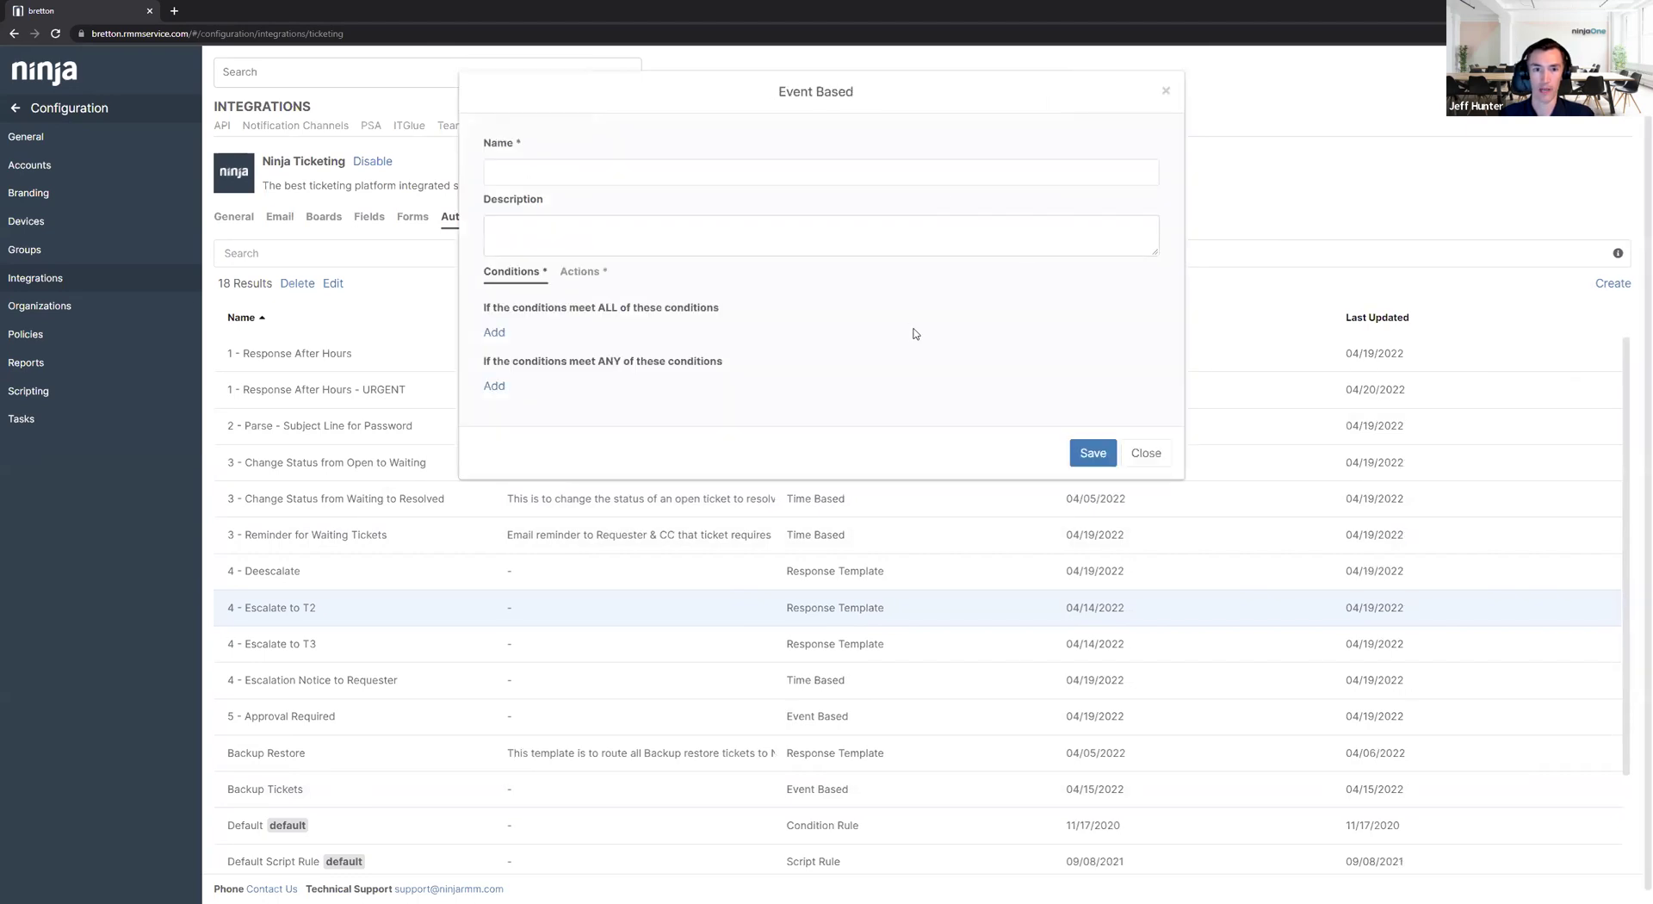
click(494, 333)
click(548, 336)
scroll(558, 472, down, 5)
click(516, 369)
click(976, 338)
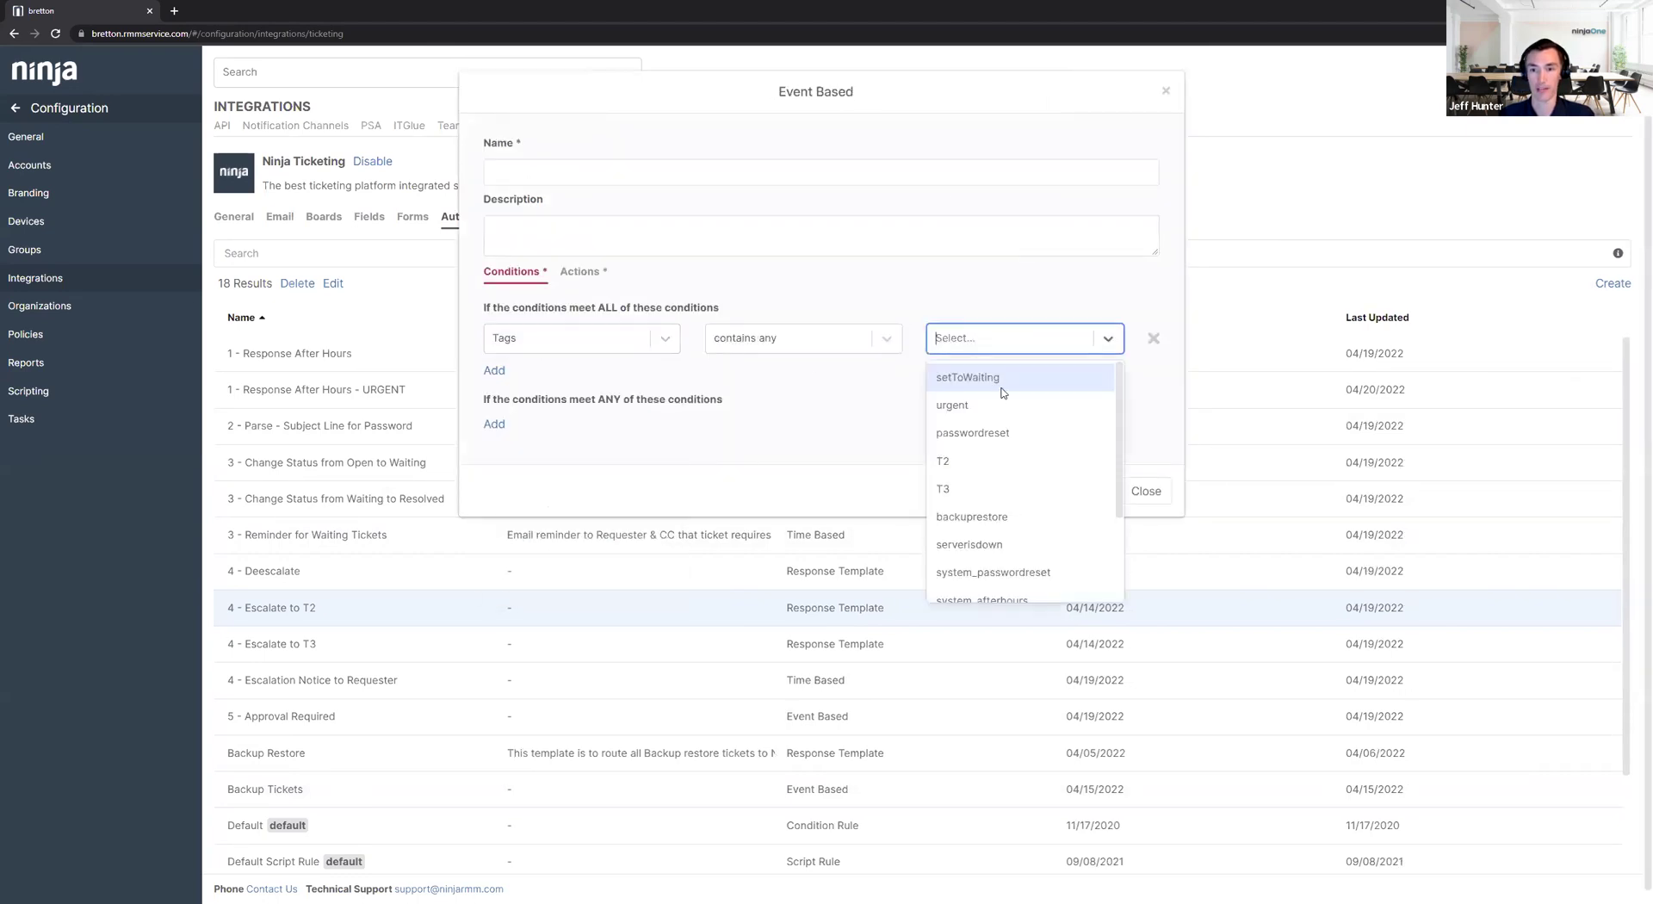
scroll(1005, 508, down, 1)
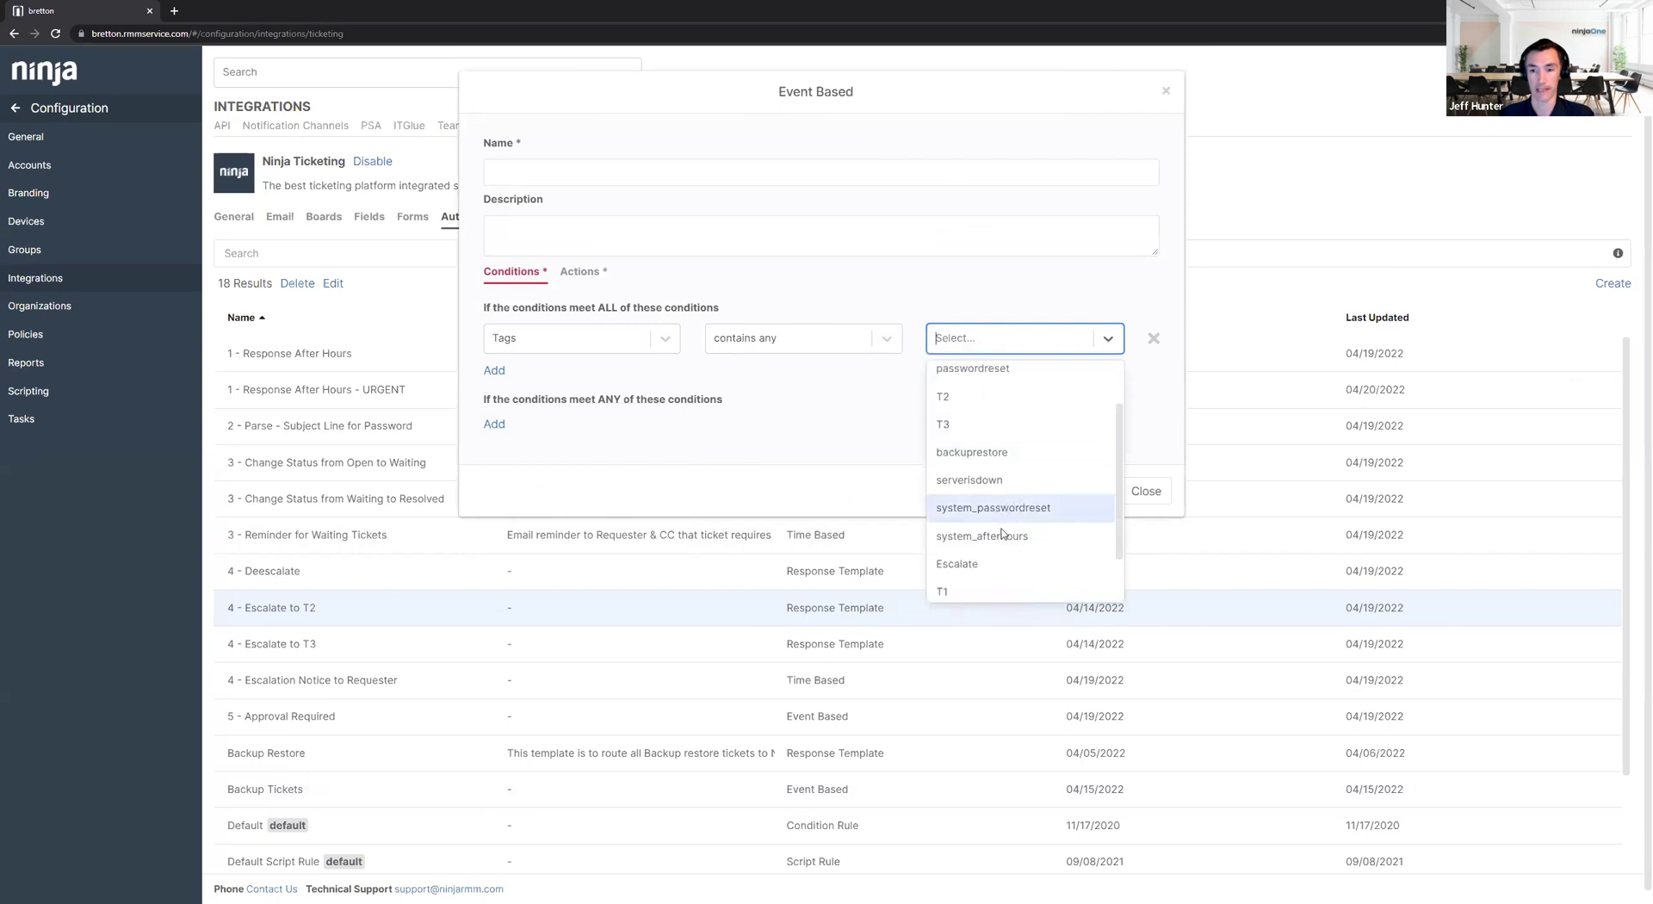
click(1002, 534)
Add actions assigning the ticket to a technician and removing the system_afterhours tag.
click(586, 272)
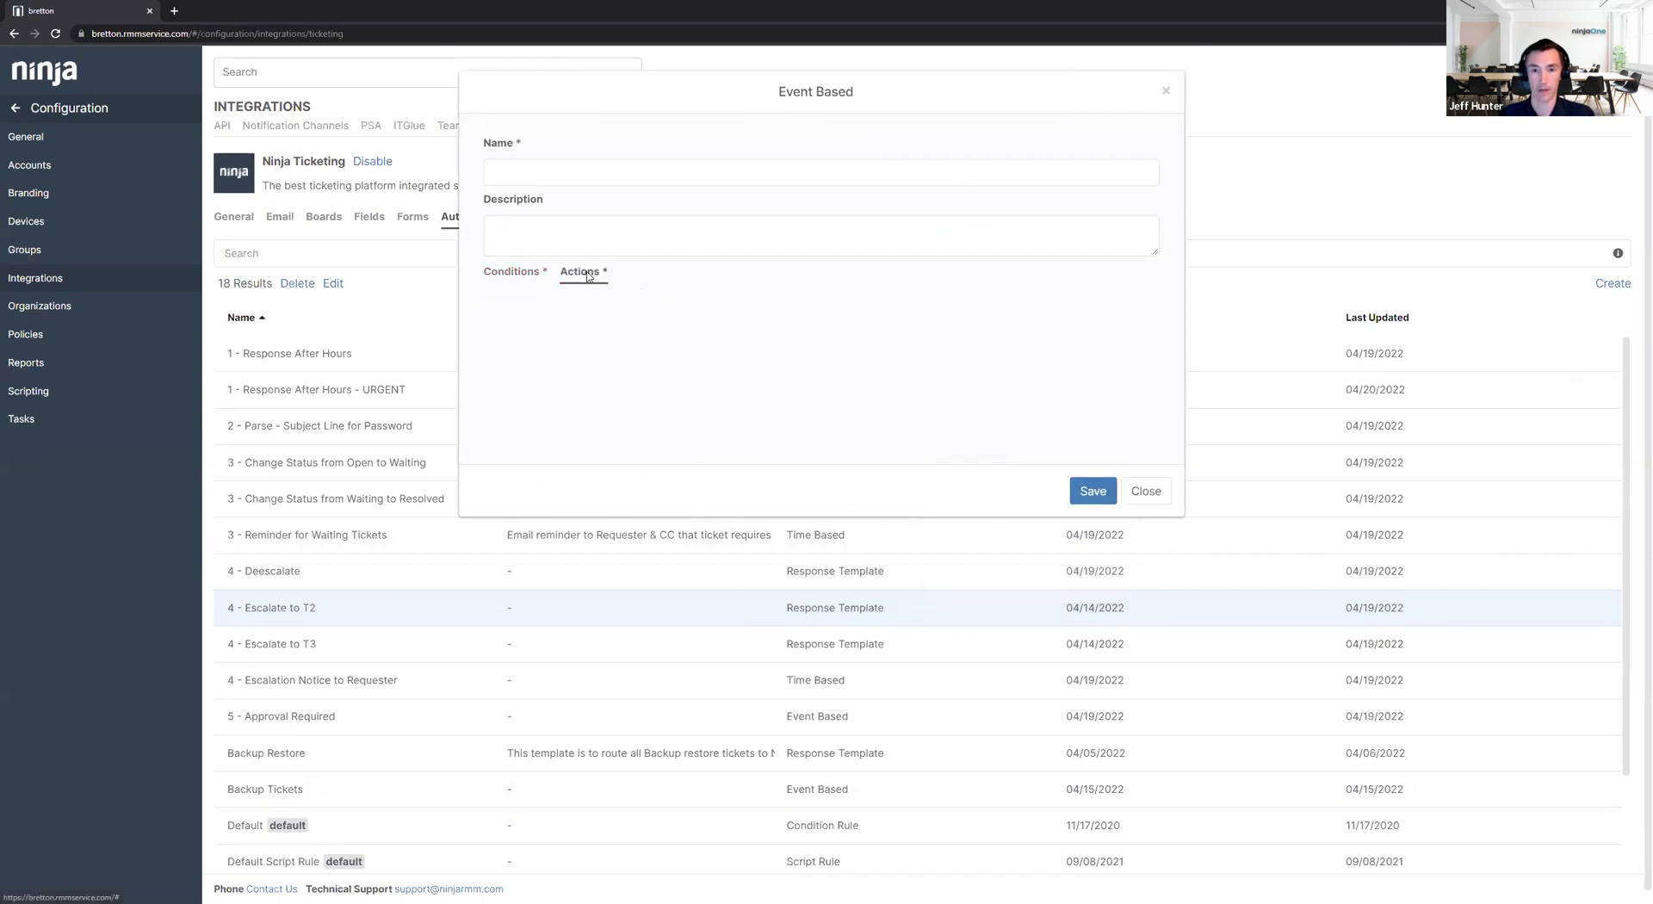
click(498, 339)
click(560, 338)
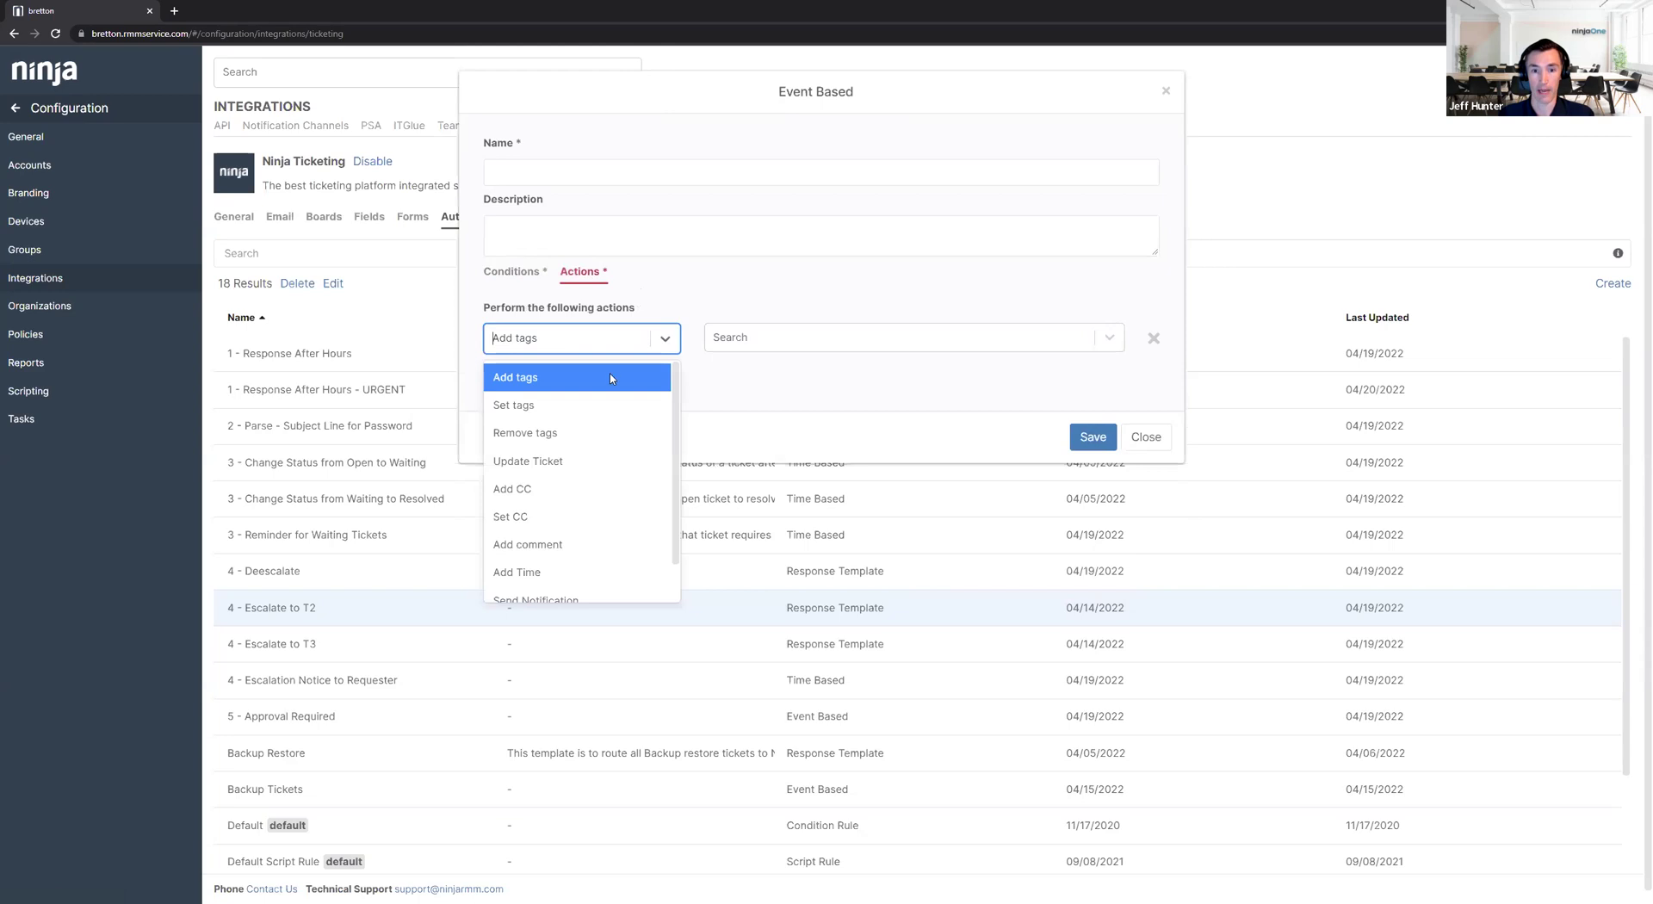
click(560, 461)
click(990, 338)
click(971, 422)
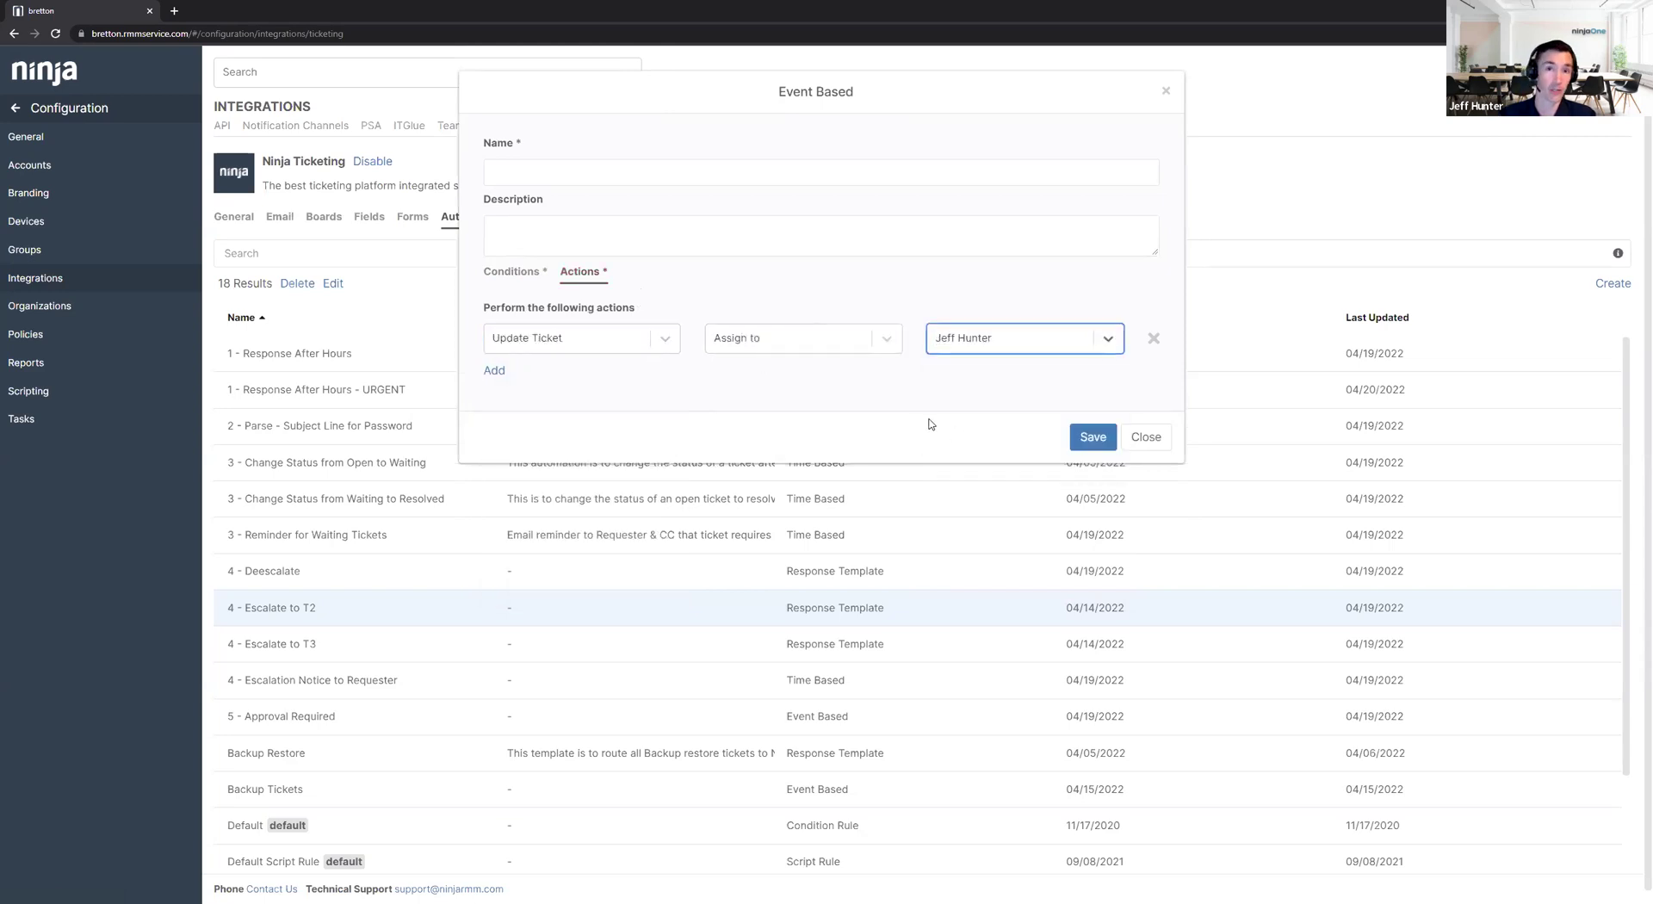
click(496, 371)
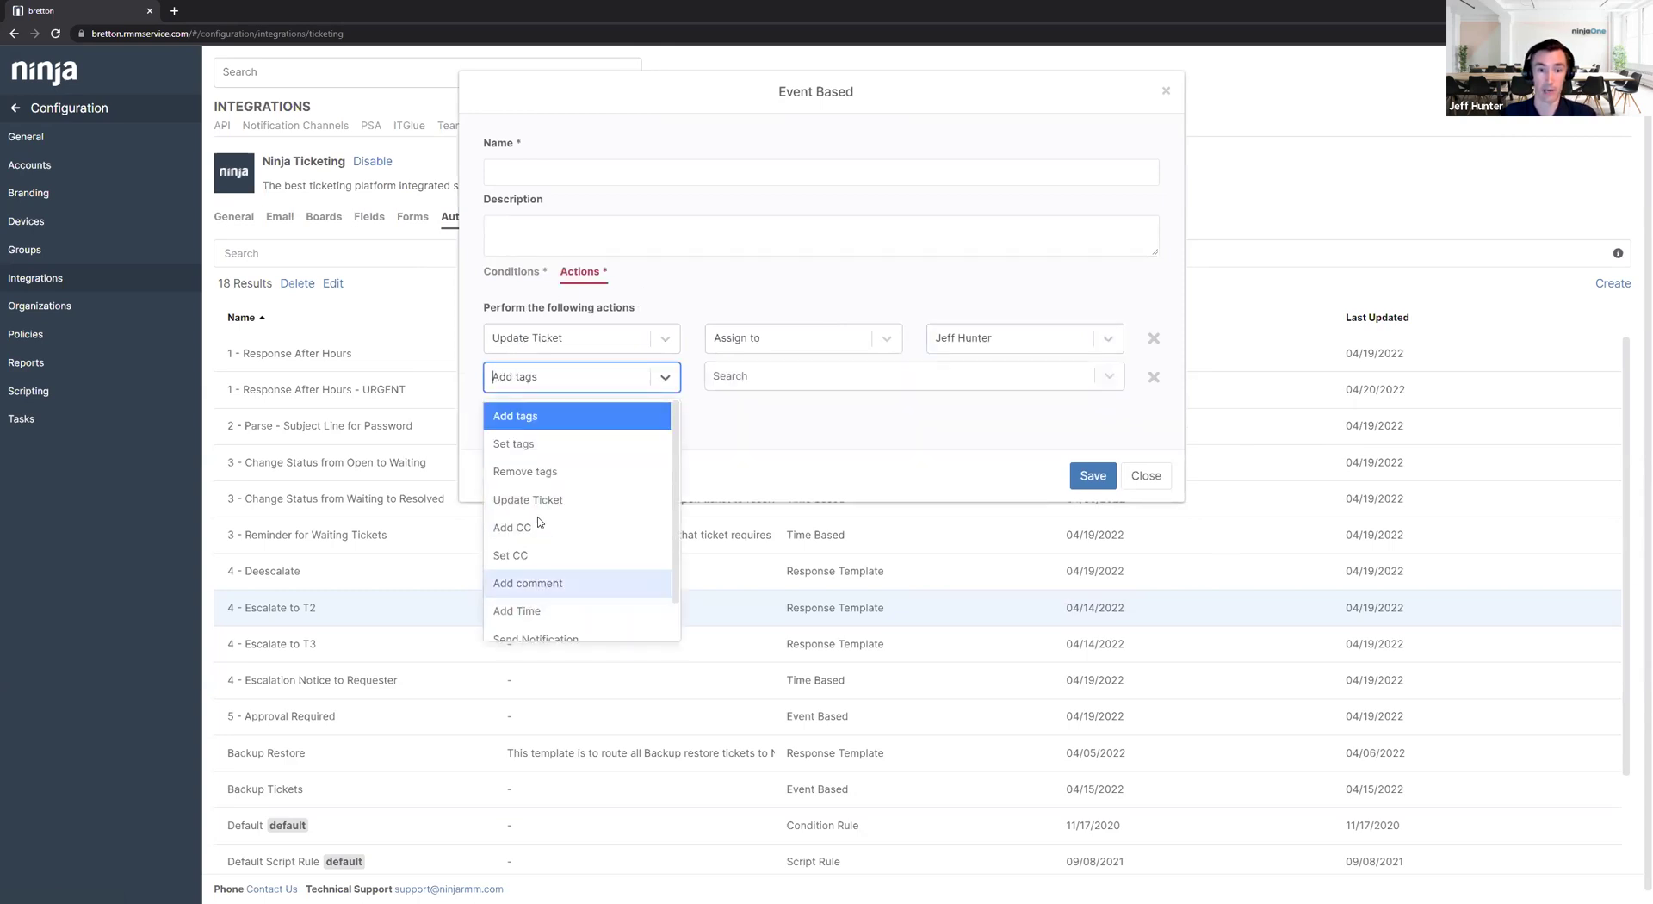
click(540, 473)
click(756, 372)
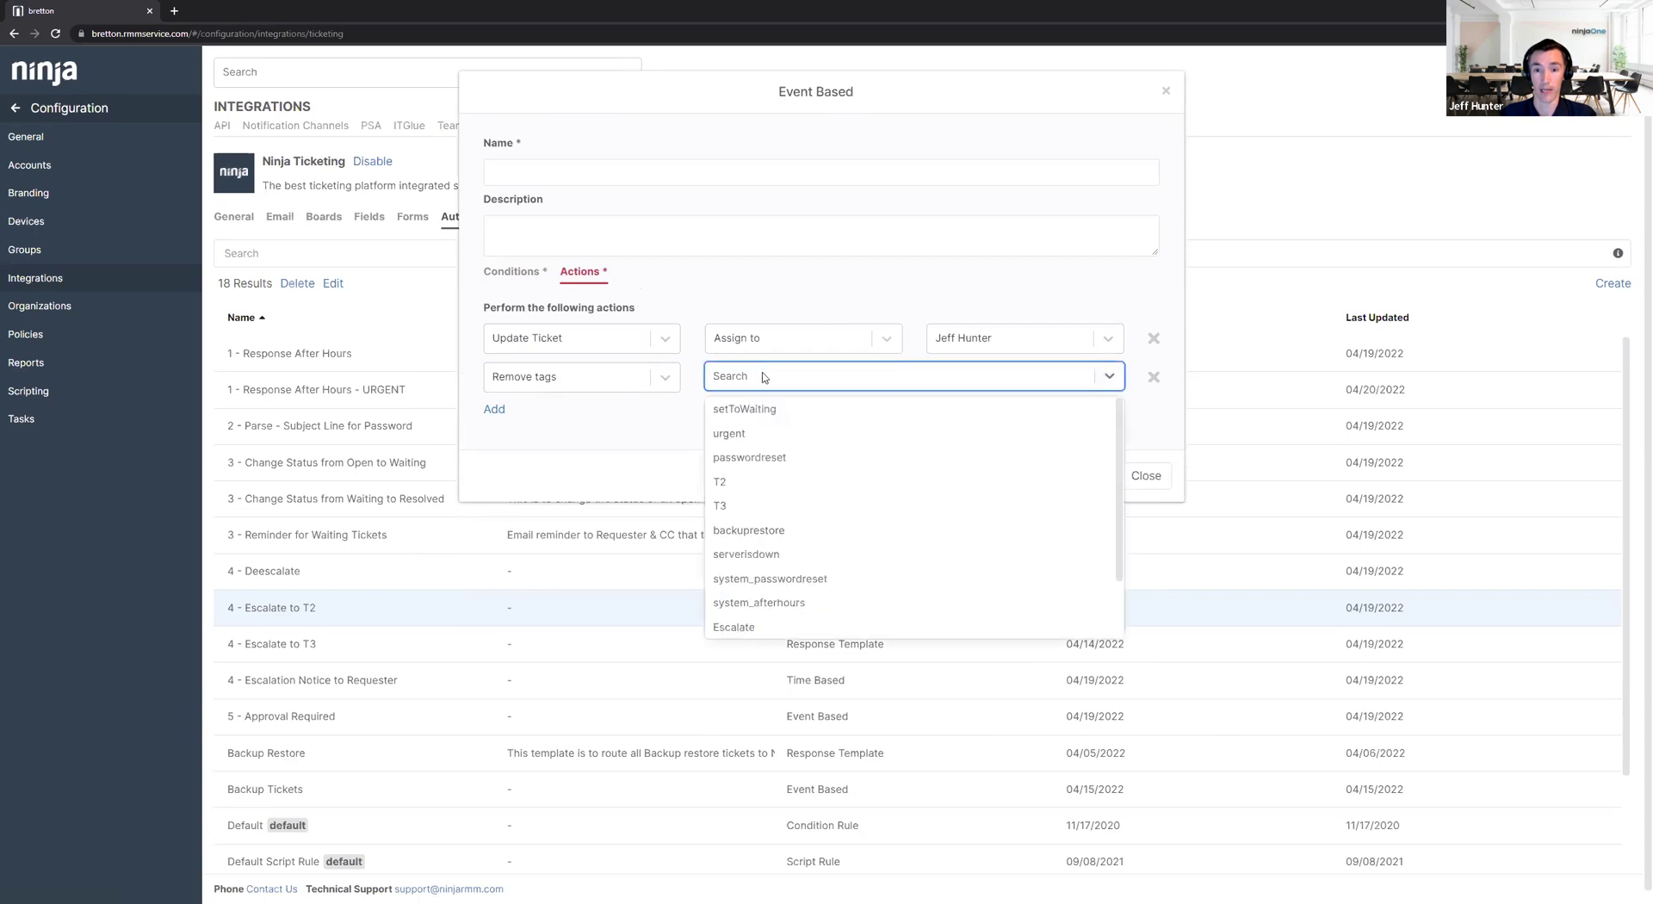
scroll(772, 579, down, 1)
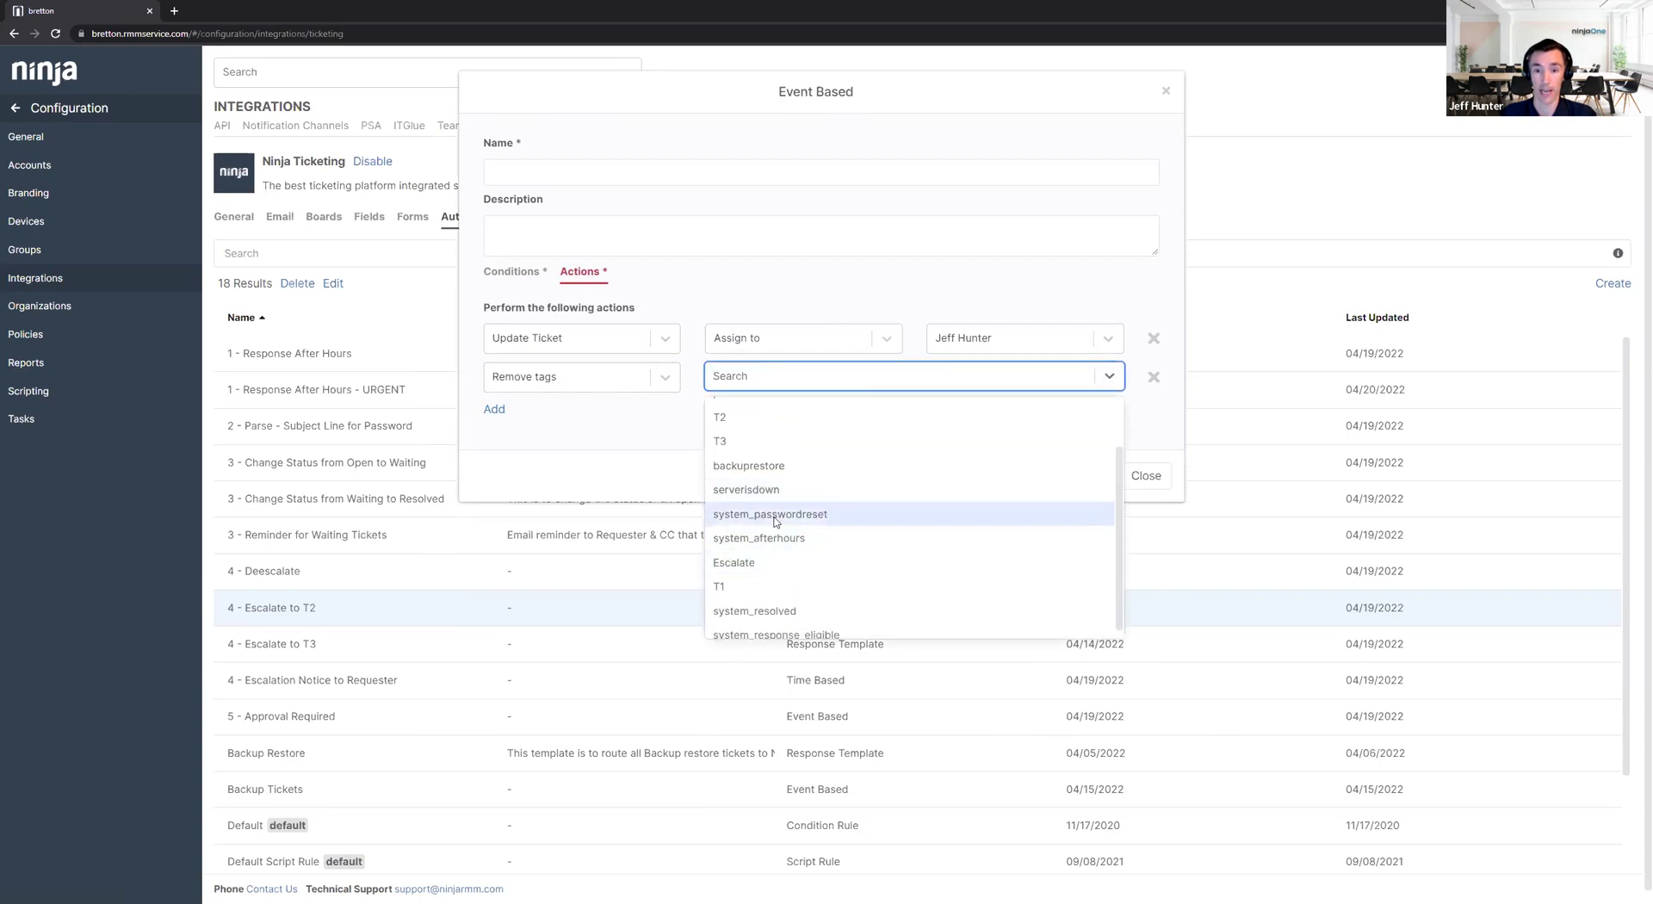
click(779, 535)
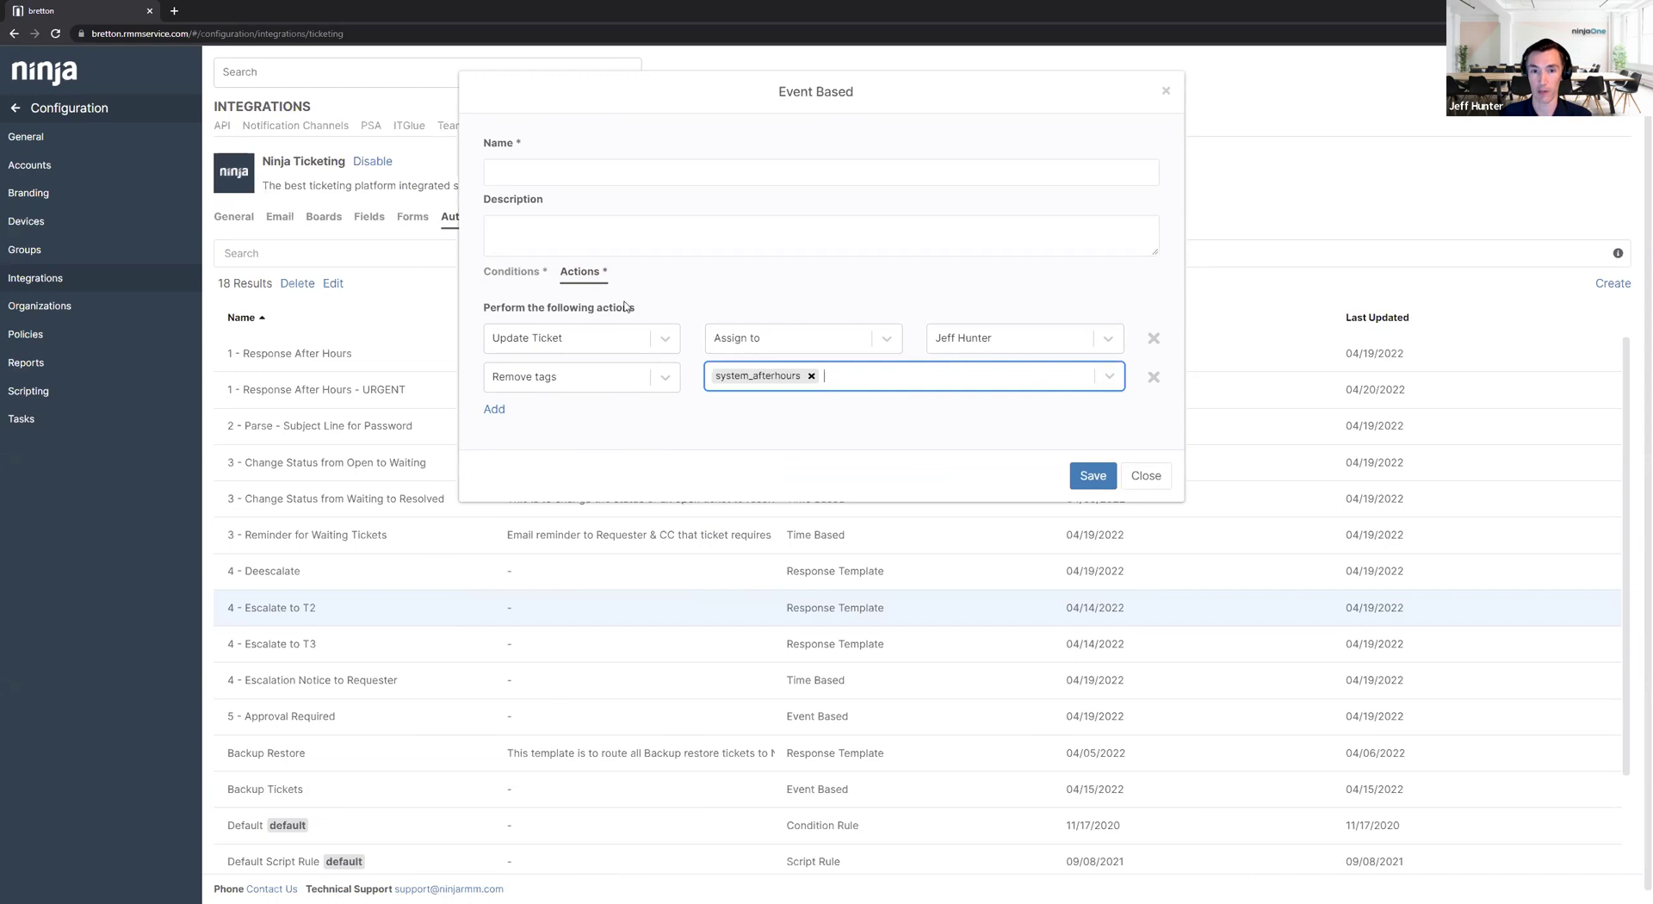
click(513, 272)
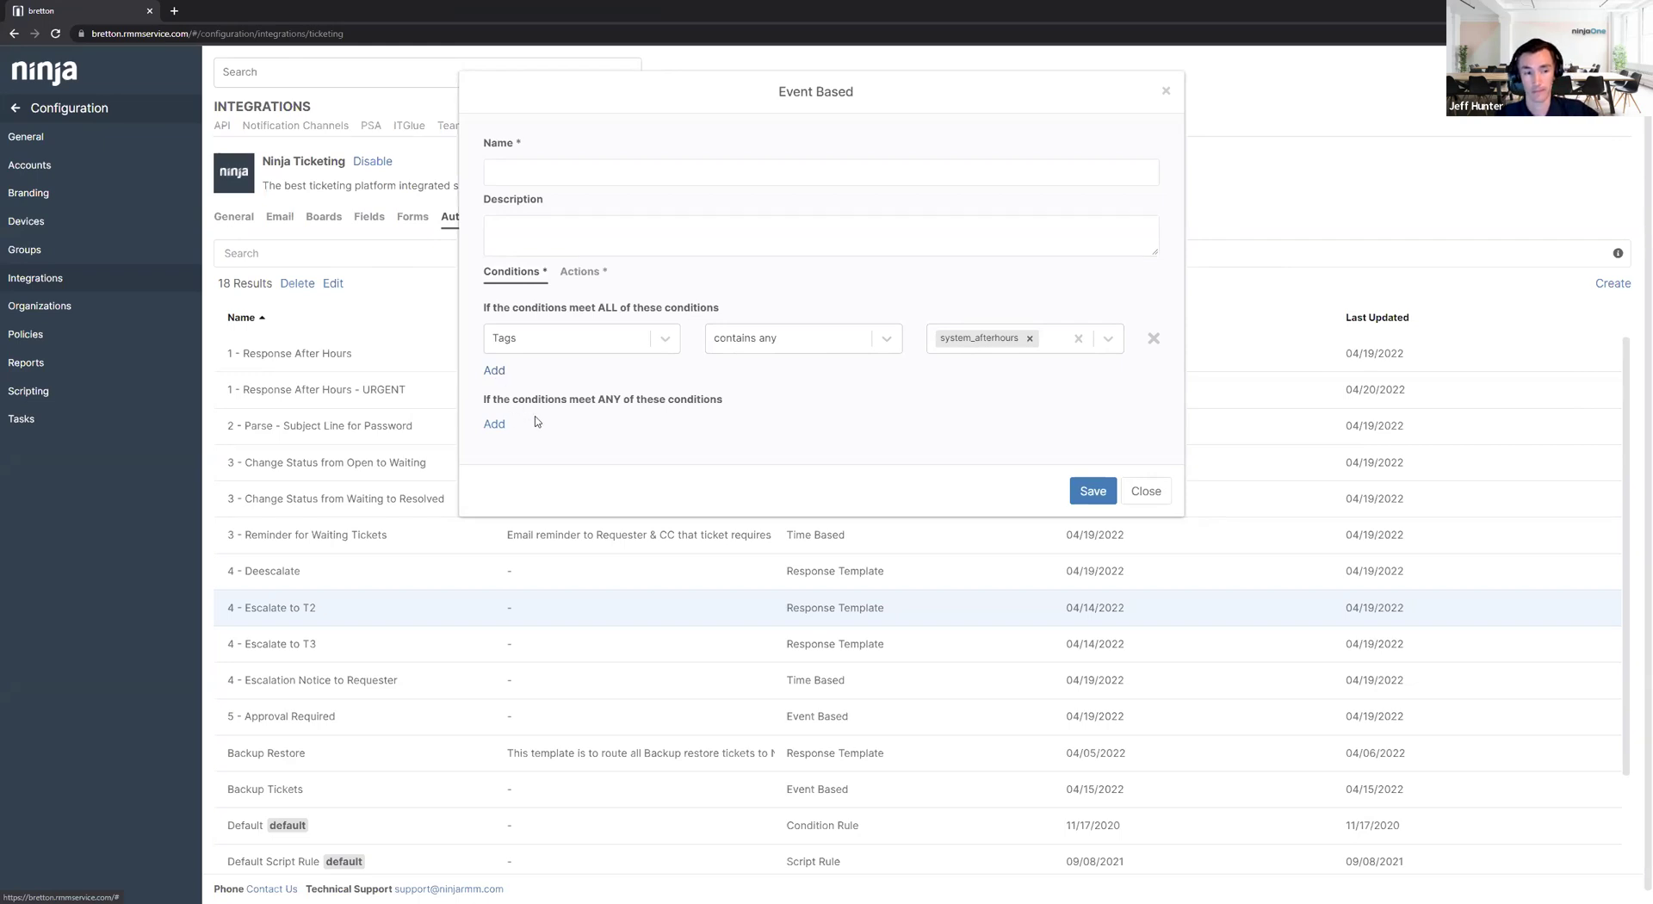
Close the new automation and discard its unsaved changes.
click(1144, 491)
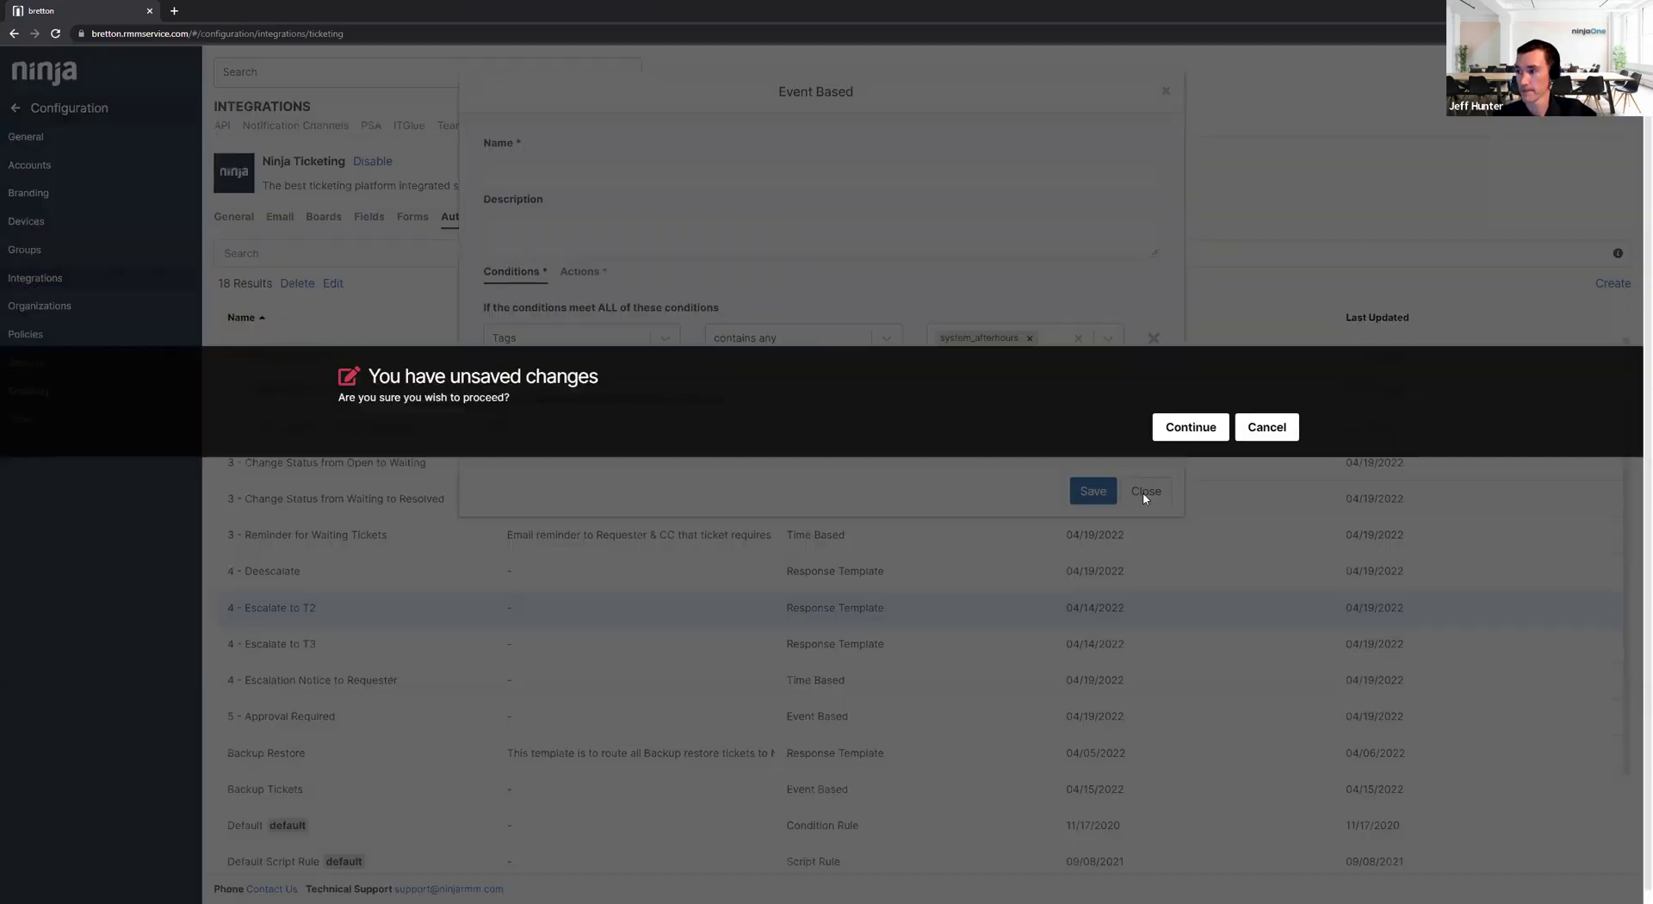
click(1190, 427)
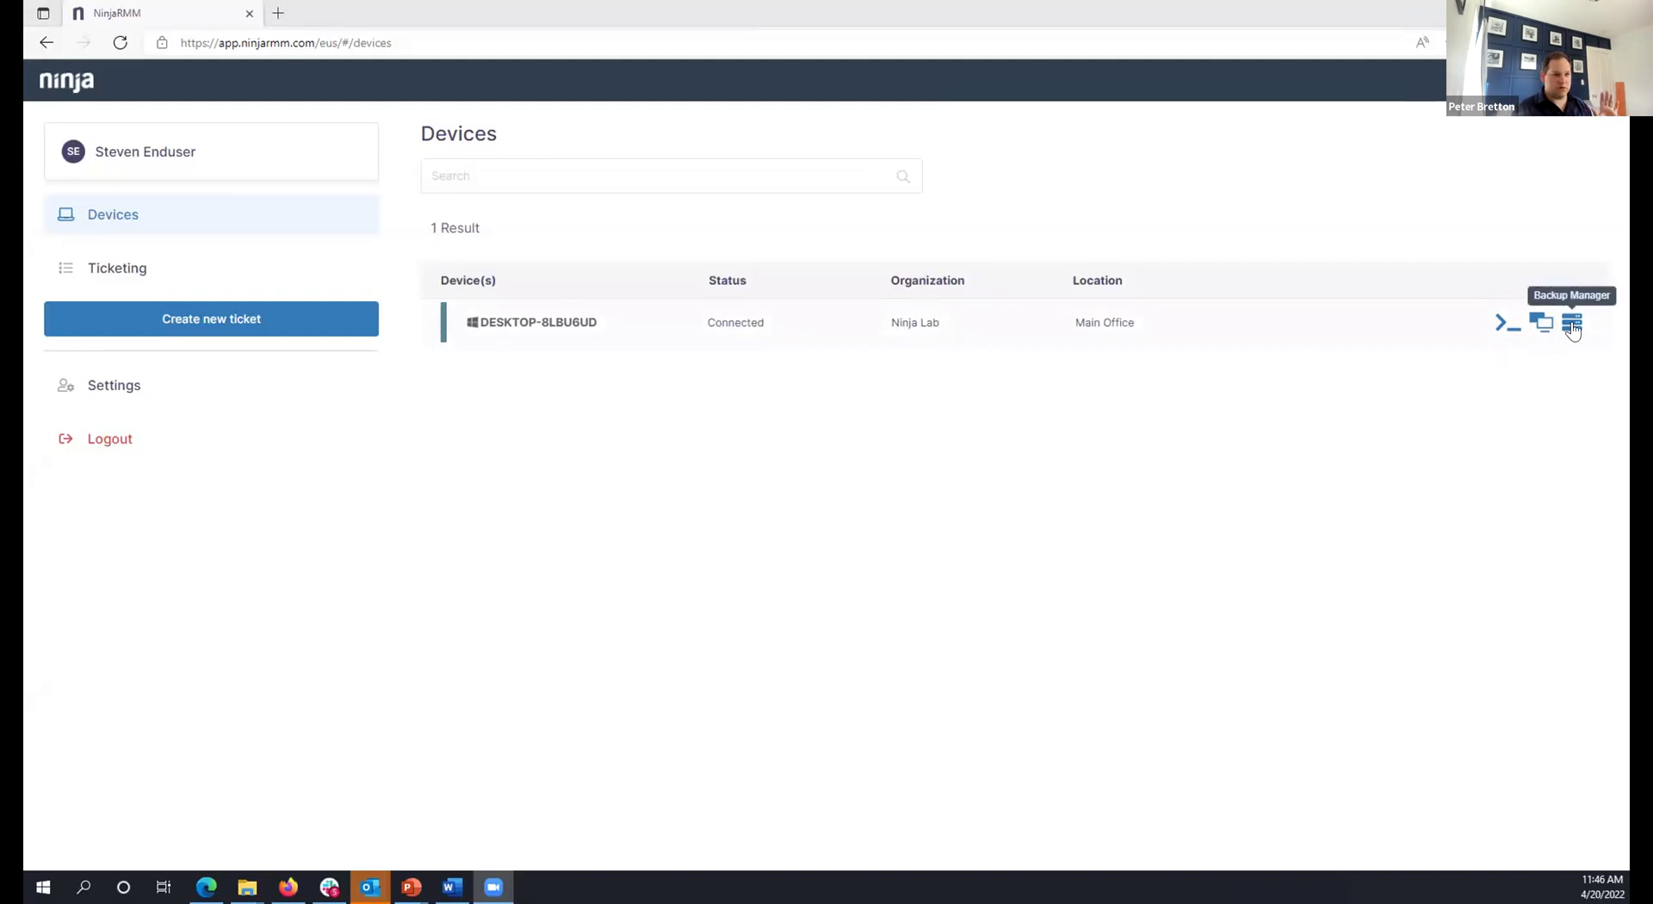
Start a new end-user ticket using the New Employee Onboarding form.
click(105, 262)
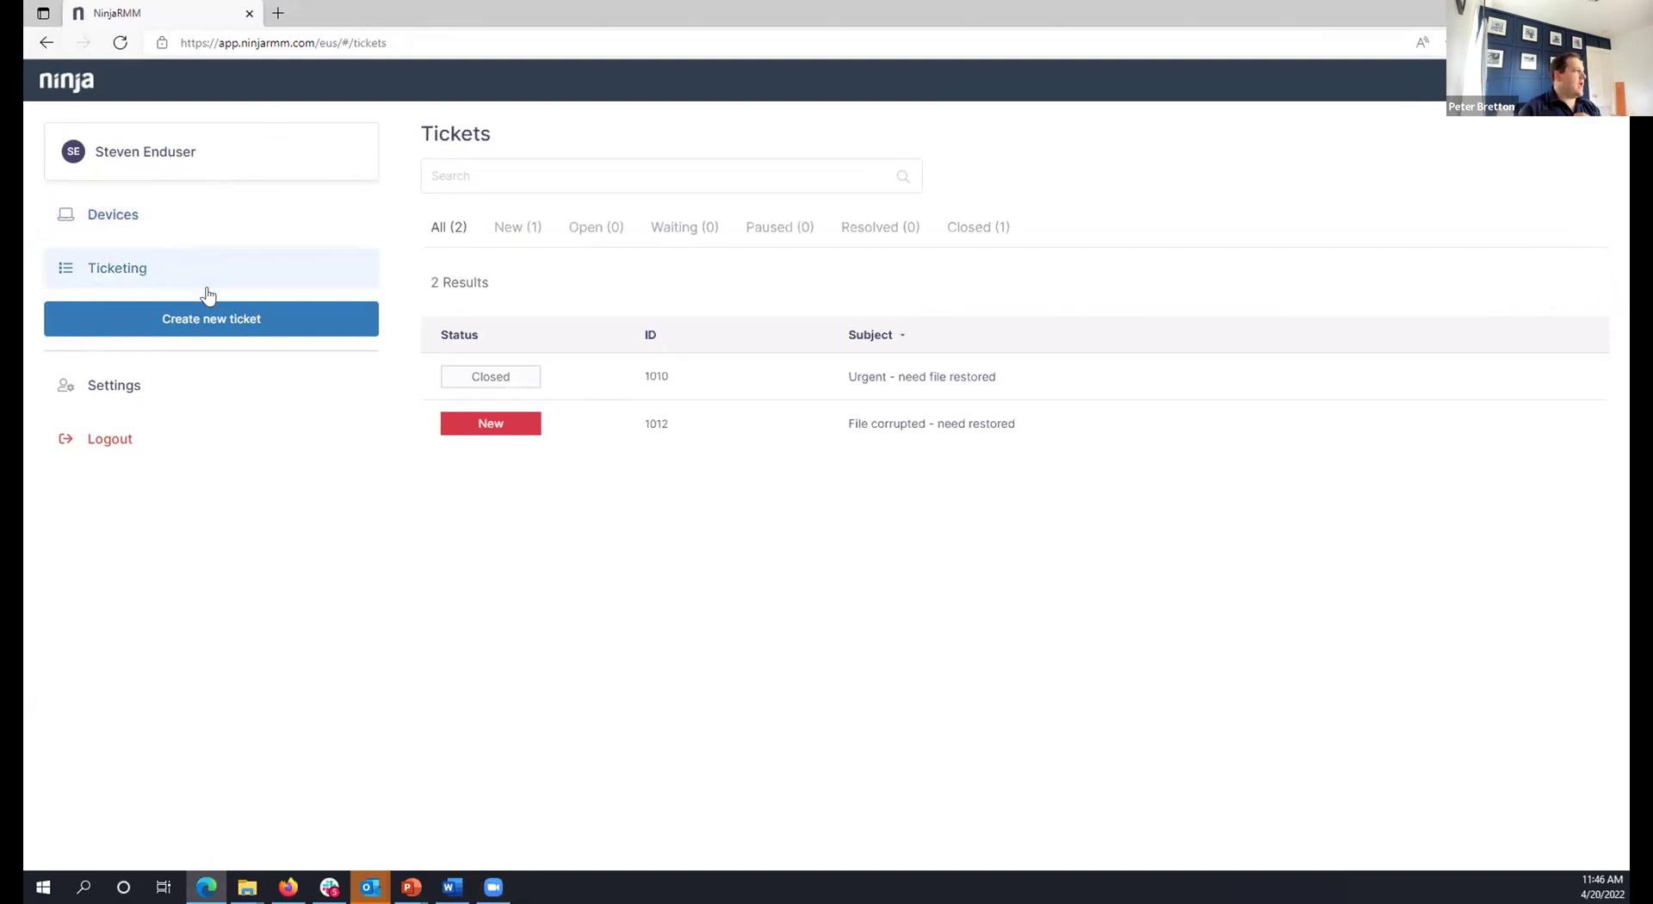
click(207, 320)
click(329, 183)
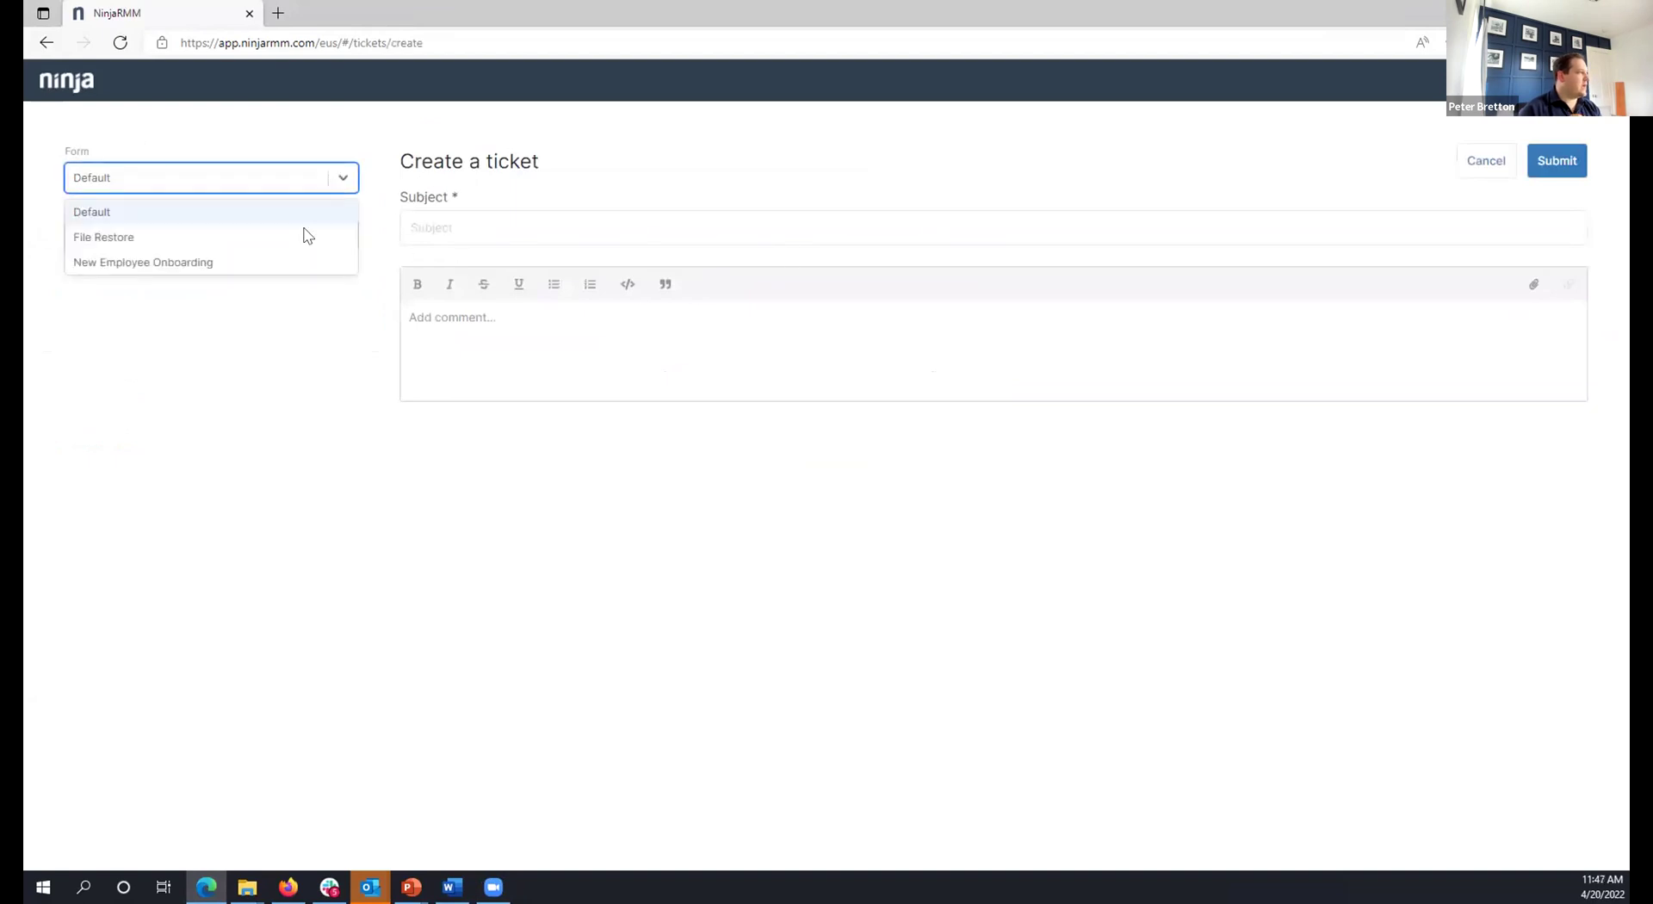
click(122, 261)
Set severity Minor, enter the employee's name, department Finance and onboarding date 04/28/2022.
click(163, 224)
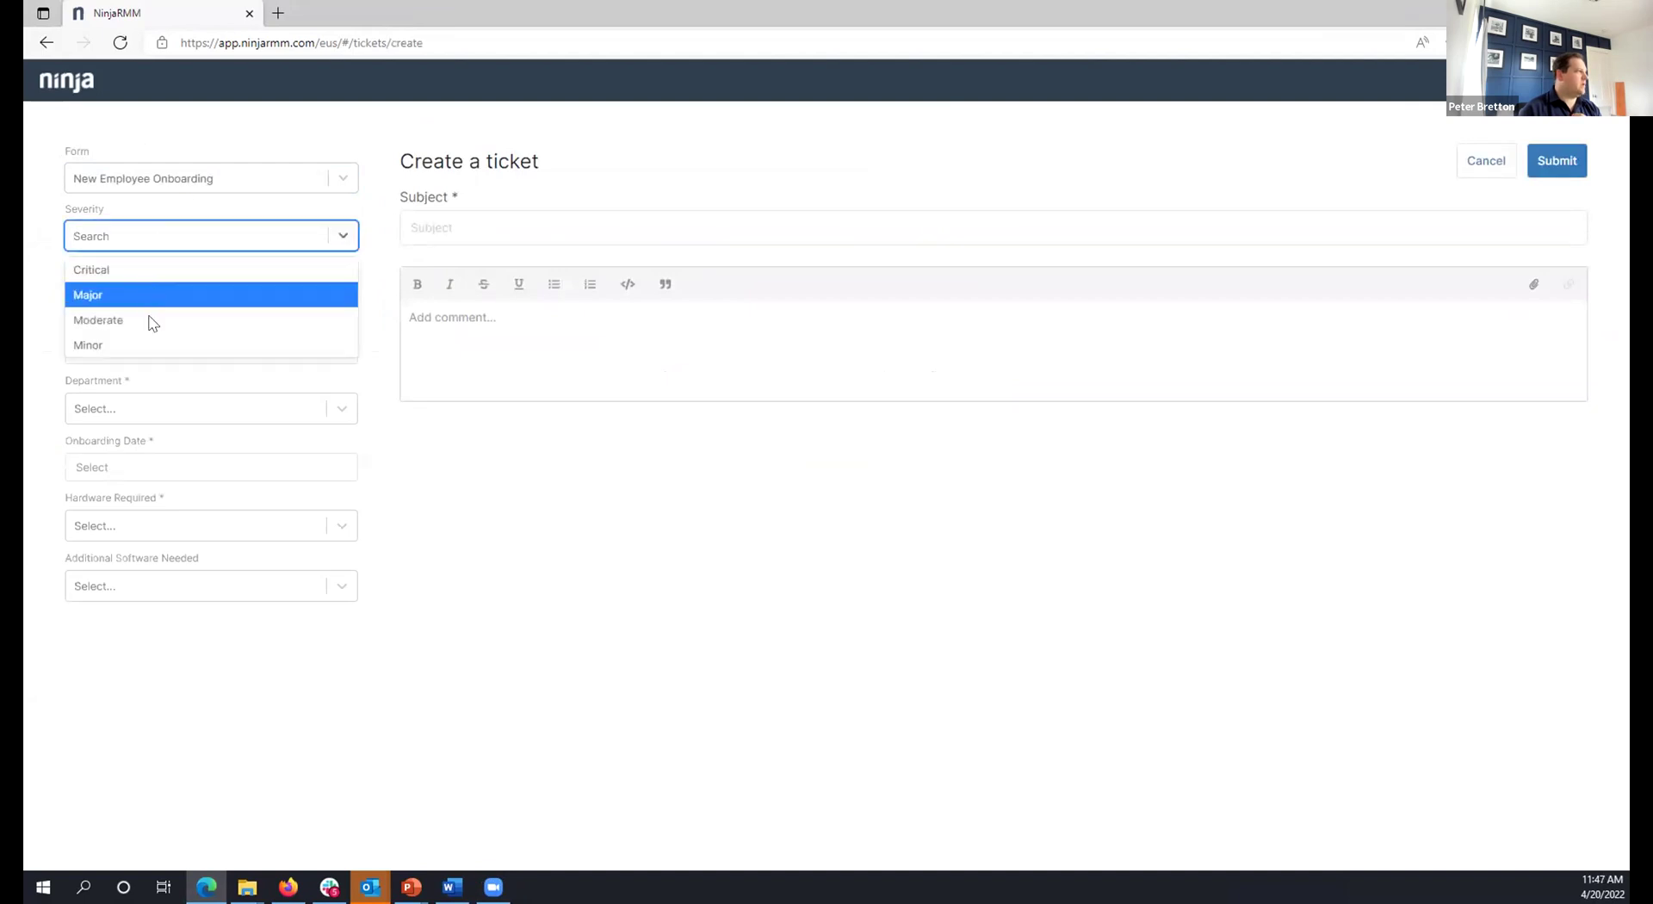
click(151, 342)
click(148, 286)
key(Tab)
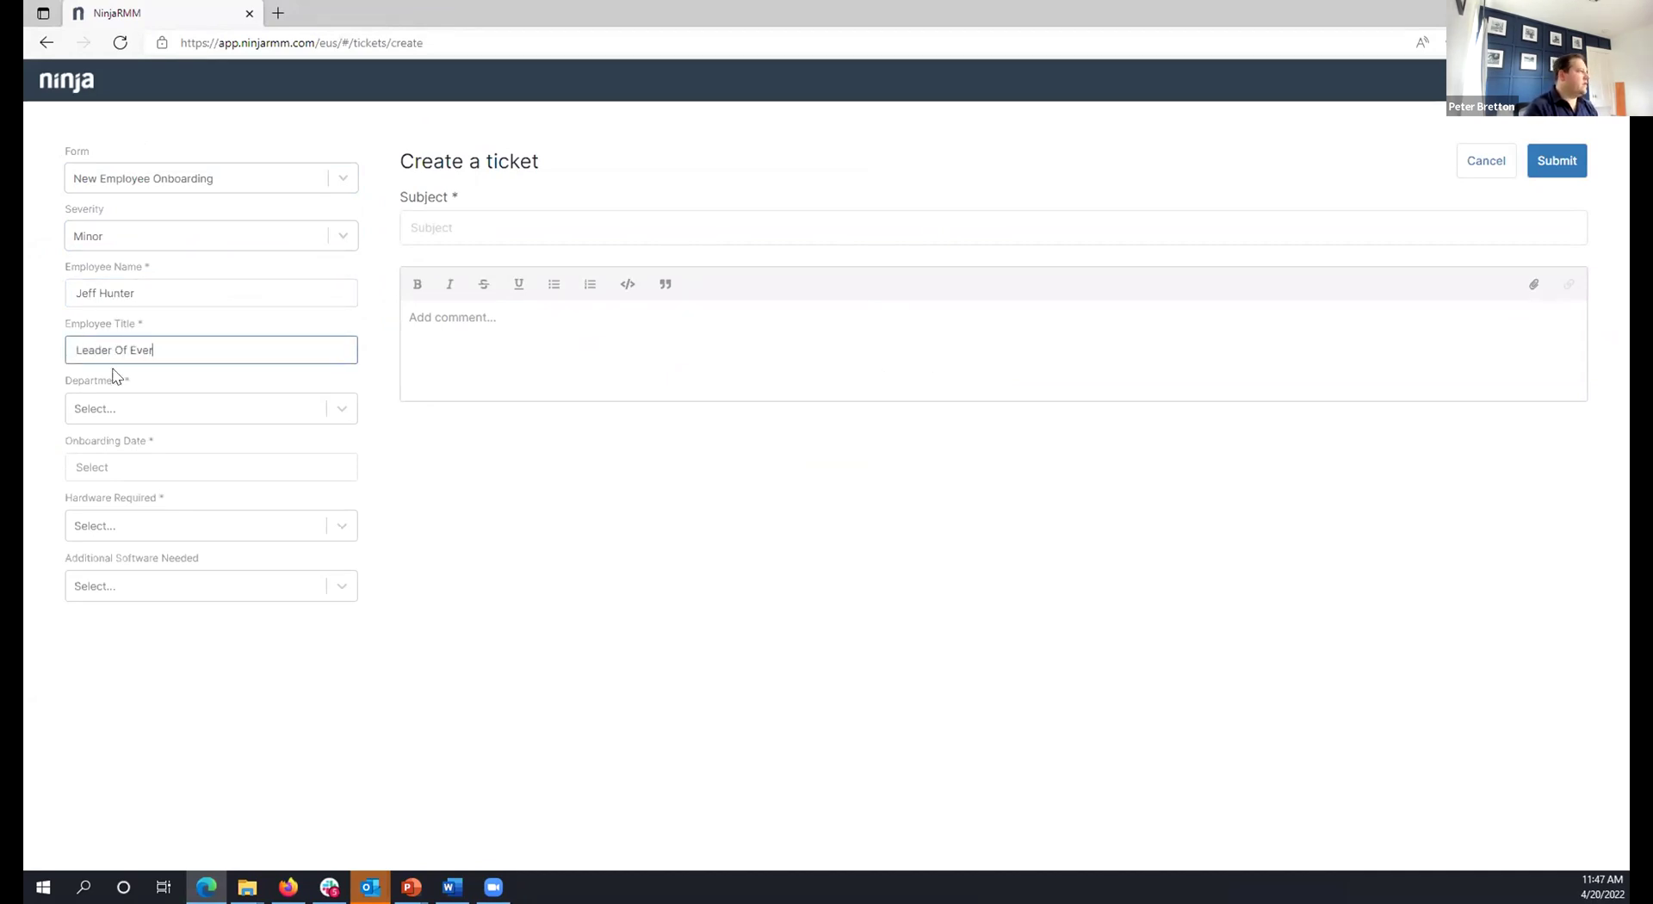
click(173, 412)
click(155, 536)
click(155, 467)
click(198, 641)
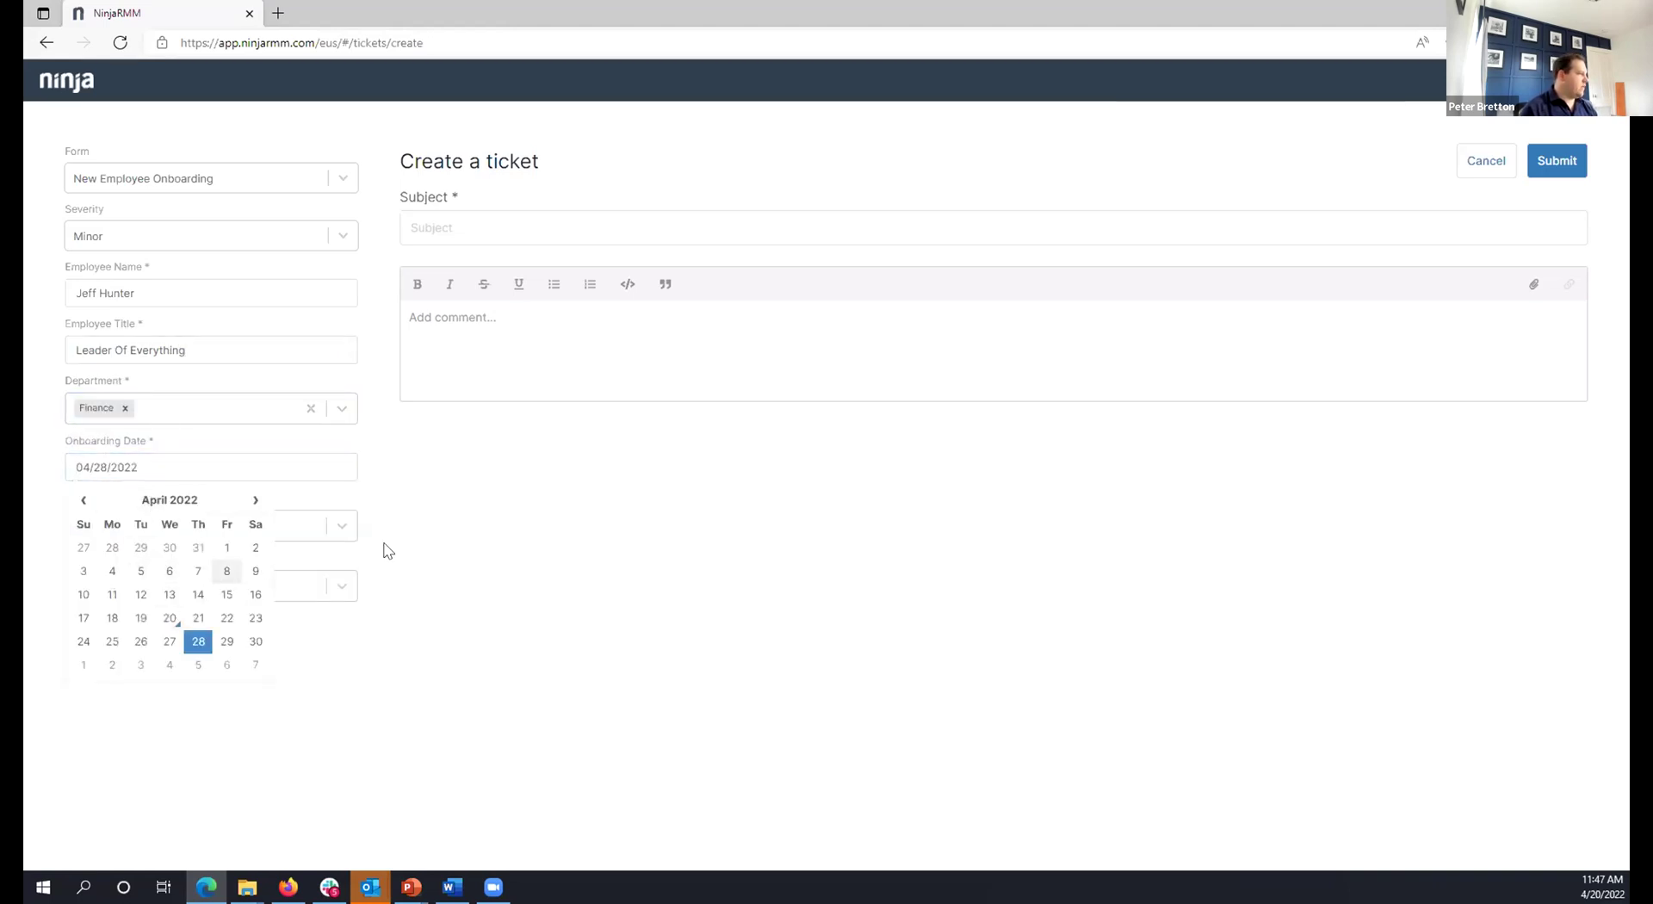
Request Laptop and Laptop Dock hardware plus Zoom Premium and SAP Concur software.
click(247, 526)
click(164, 565)
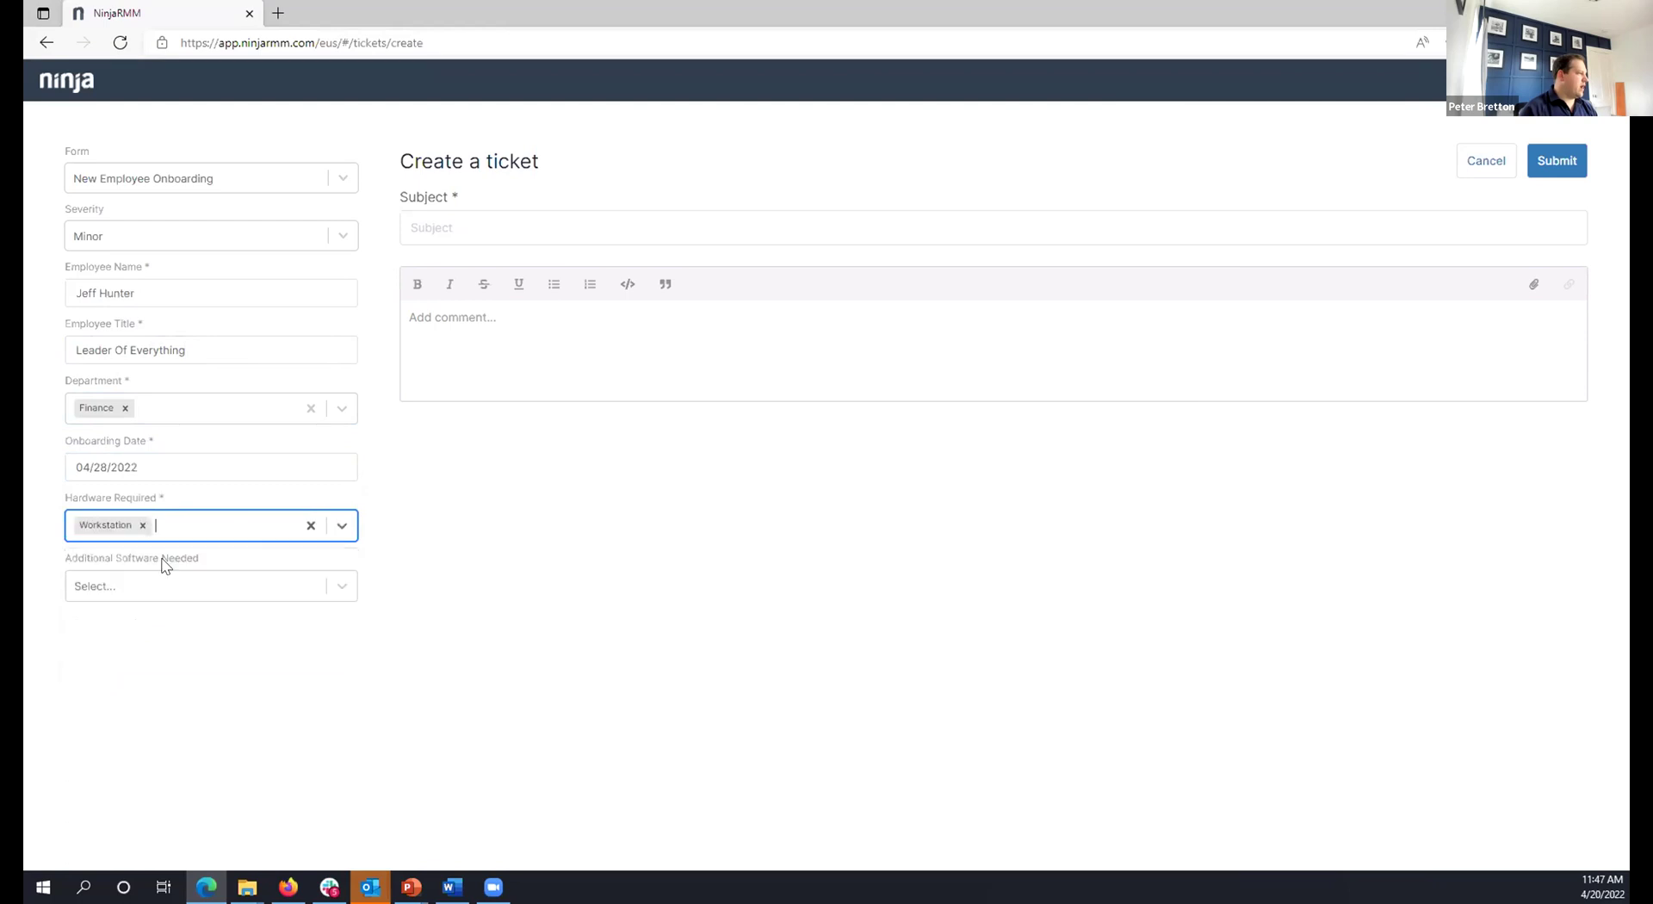
click(178, 585)
click(148, 628)
click(218, 586)
click(147, 682)
click(232, 534)
click(147, 598)
click(261, 527)
click(129, 565)
click(143, 521)
Enter a subject and description about hiring the new employee, then submit the ticket.
click(513, 226)
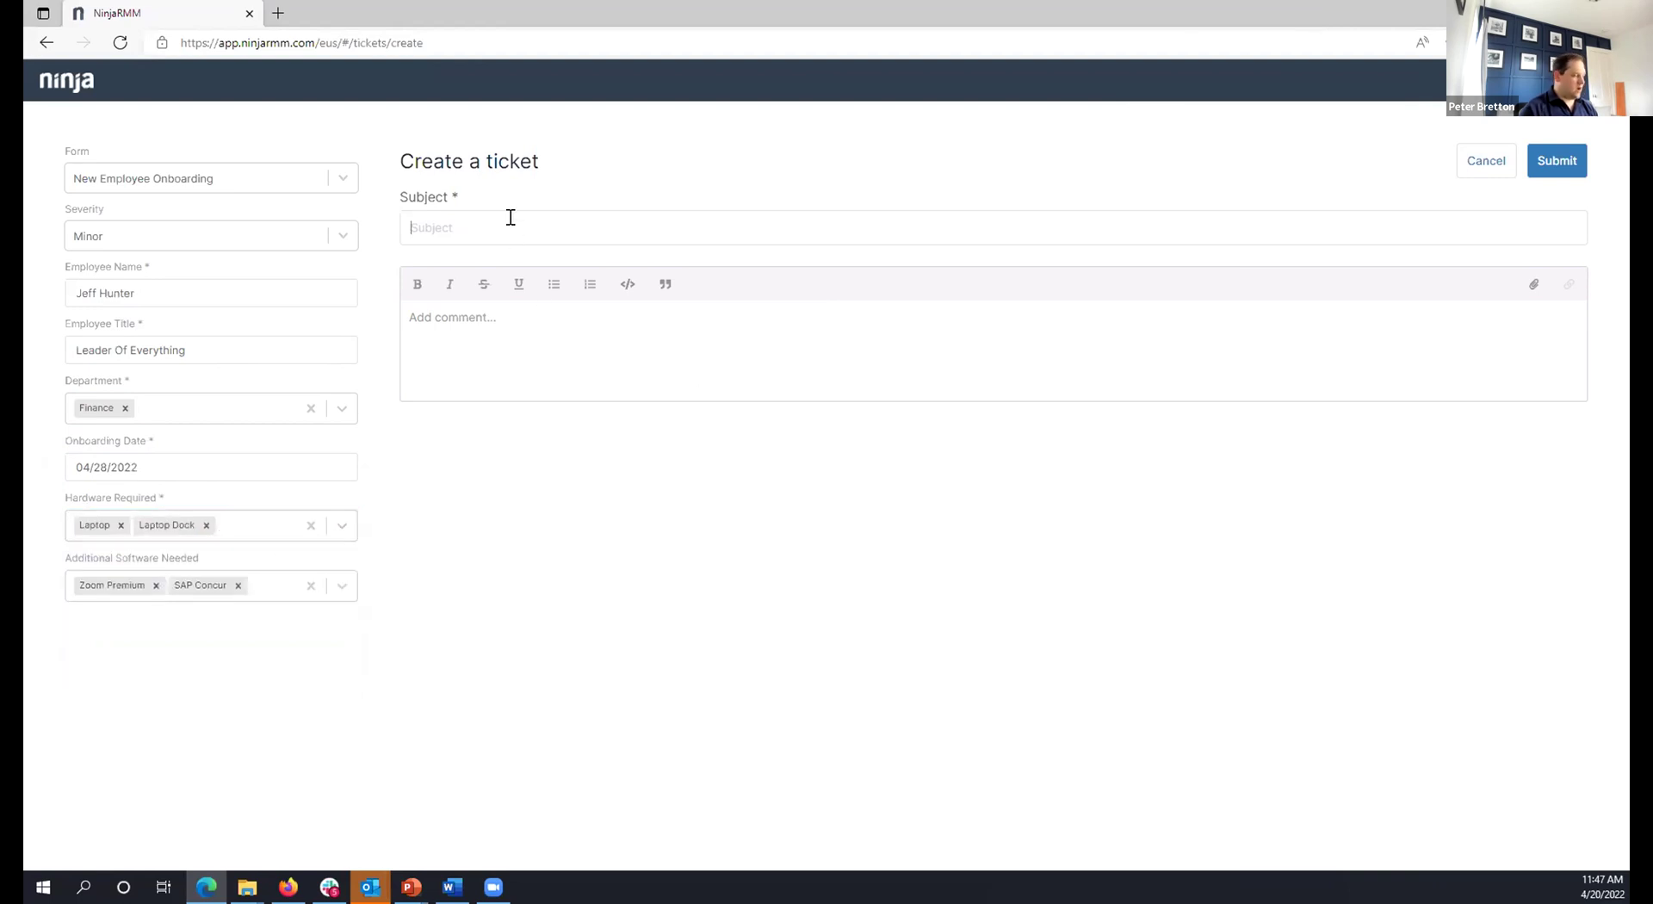
text(Hiring Jeff)
click(492, 317)
text(Hiring Jeff)
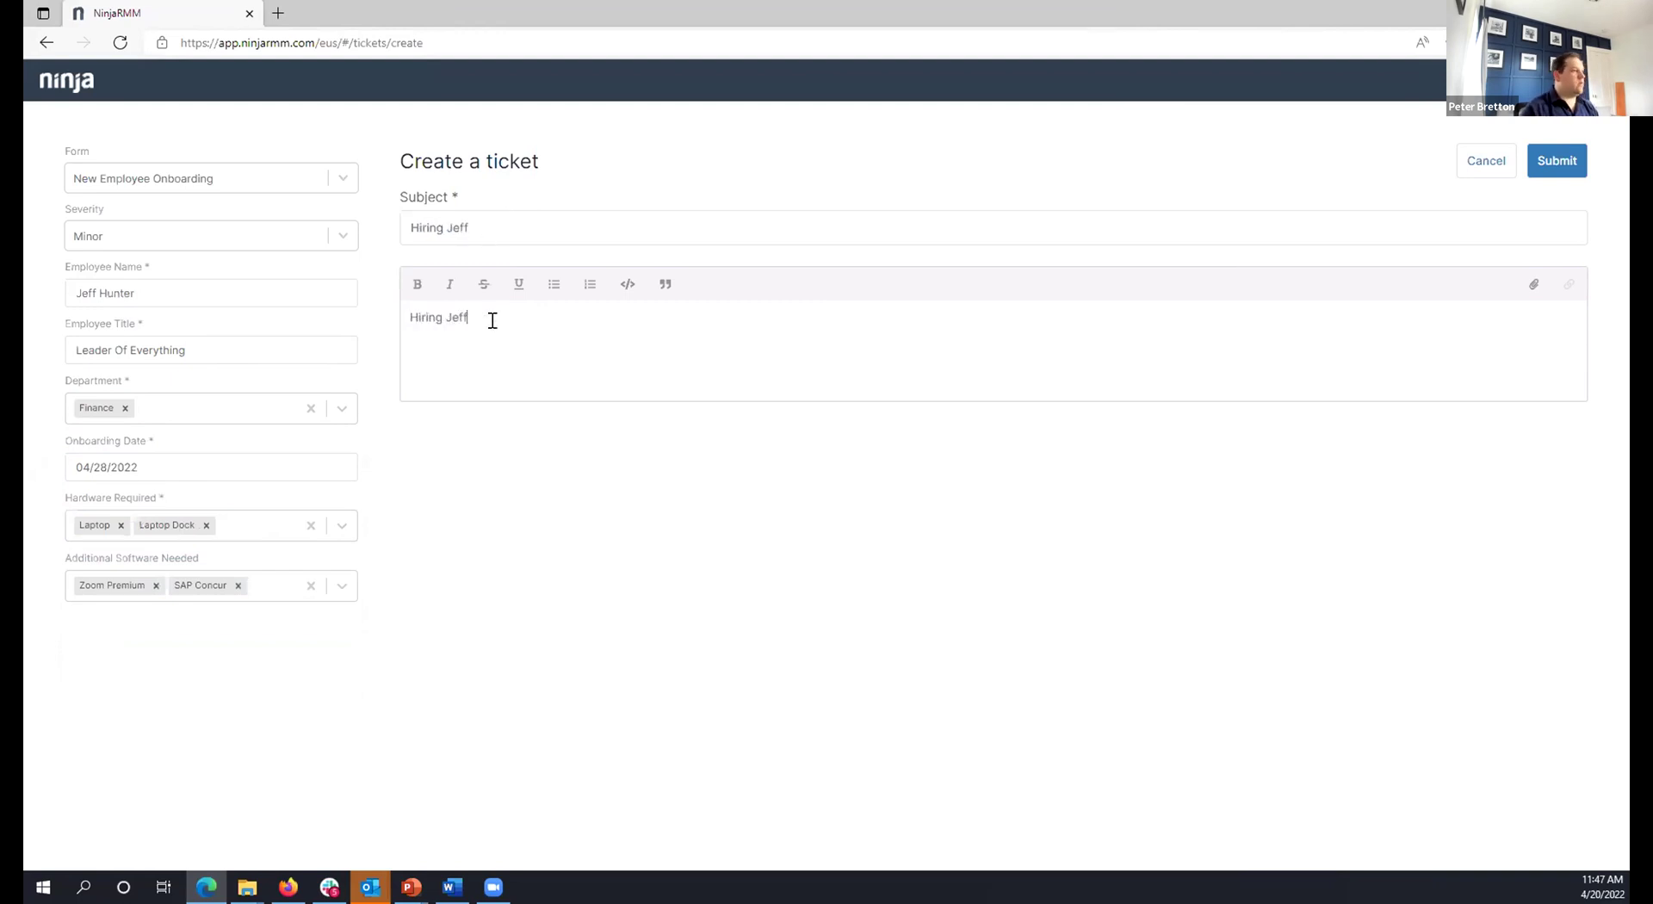
click(1557, 163)
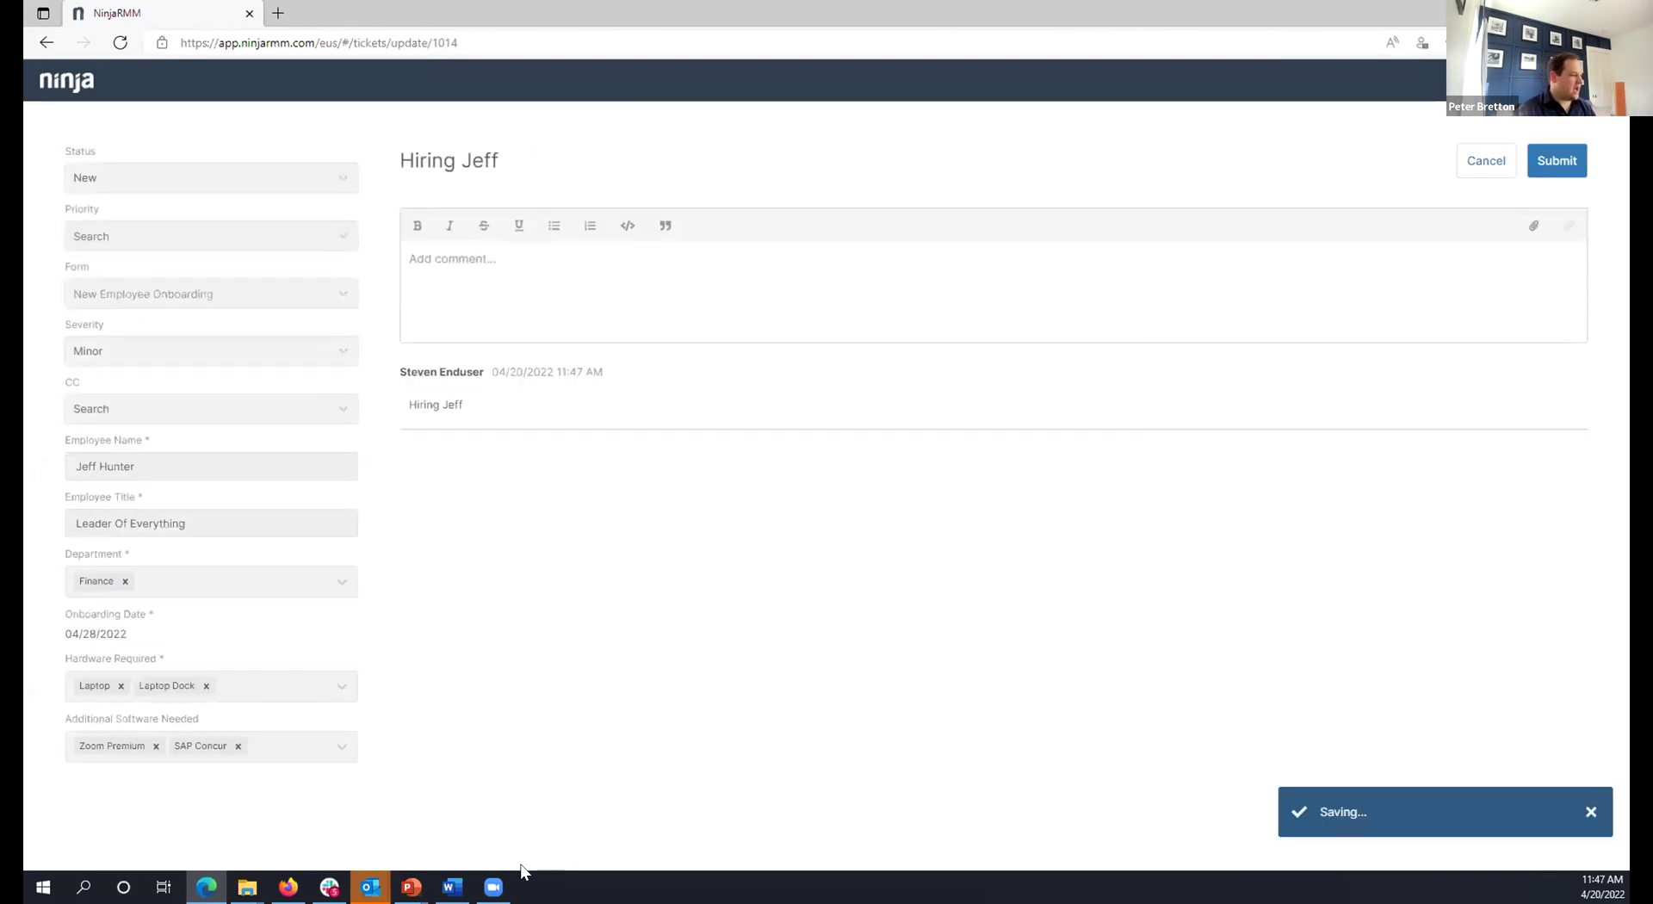
In the technician console, open new onboarding ticket #1014 from All tickets.
click(288, 886)
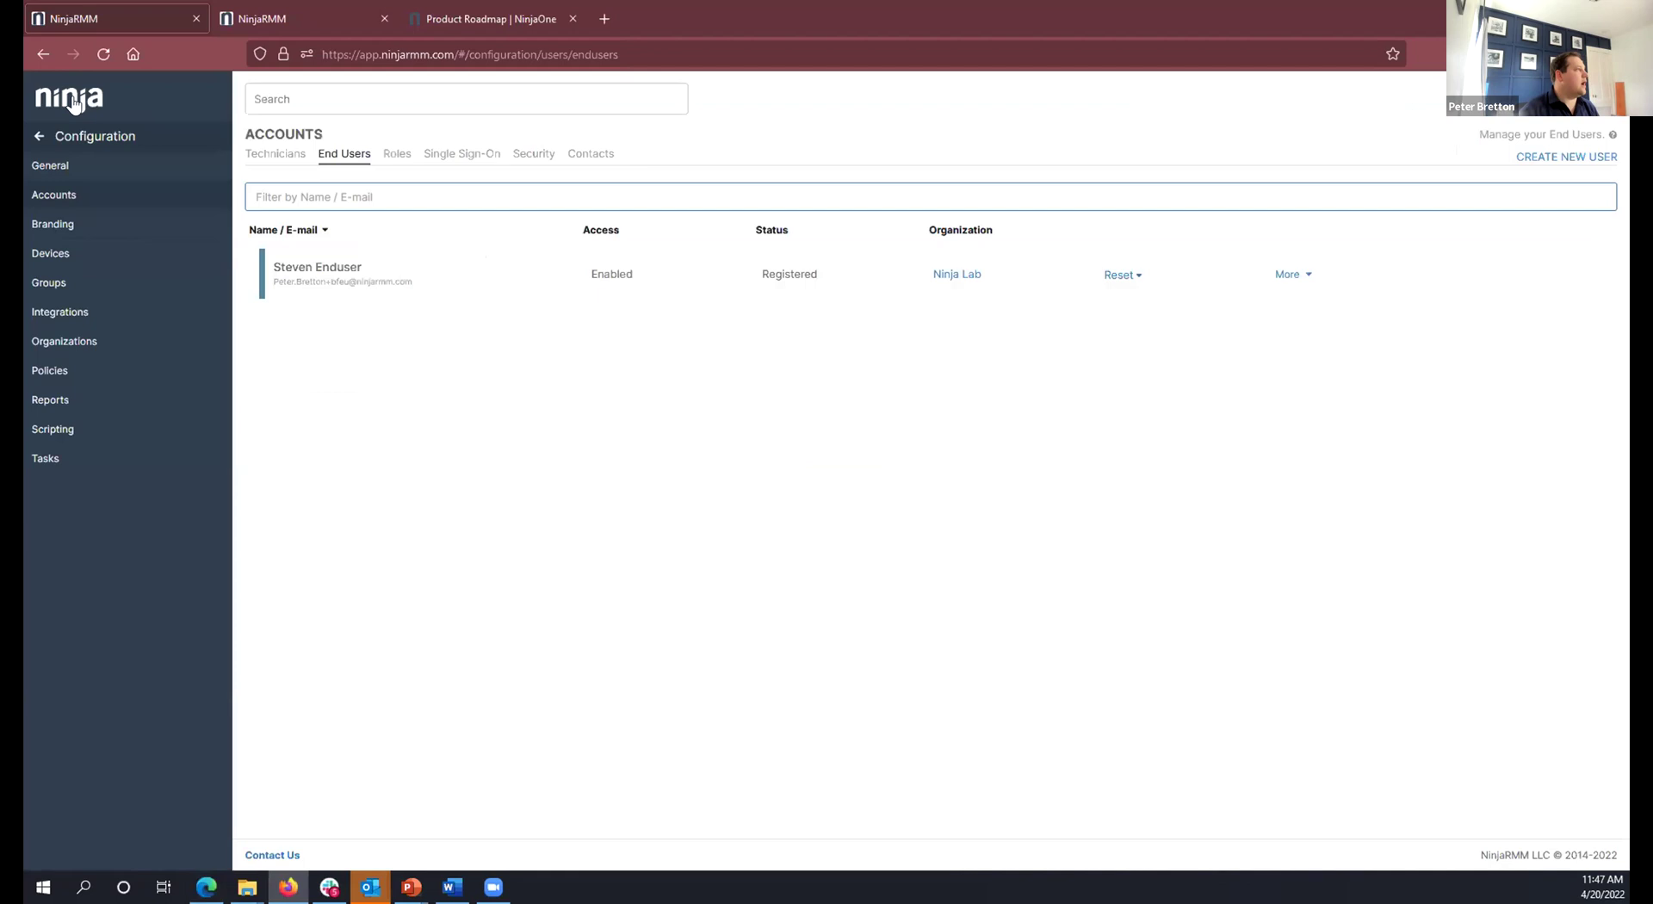
click(86, 136)
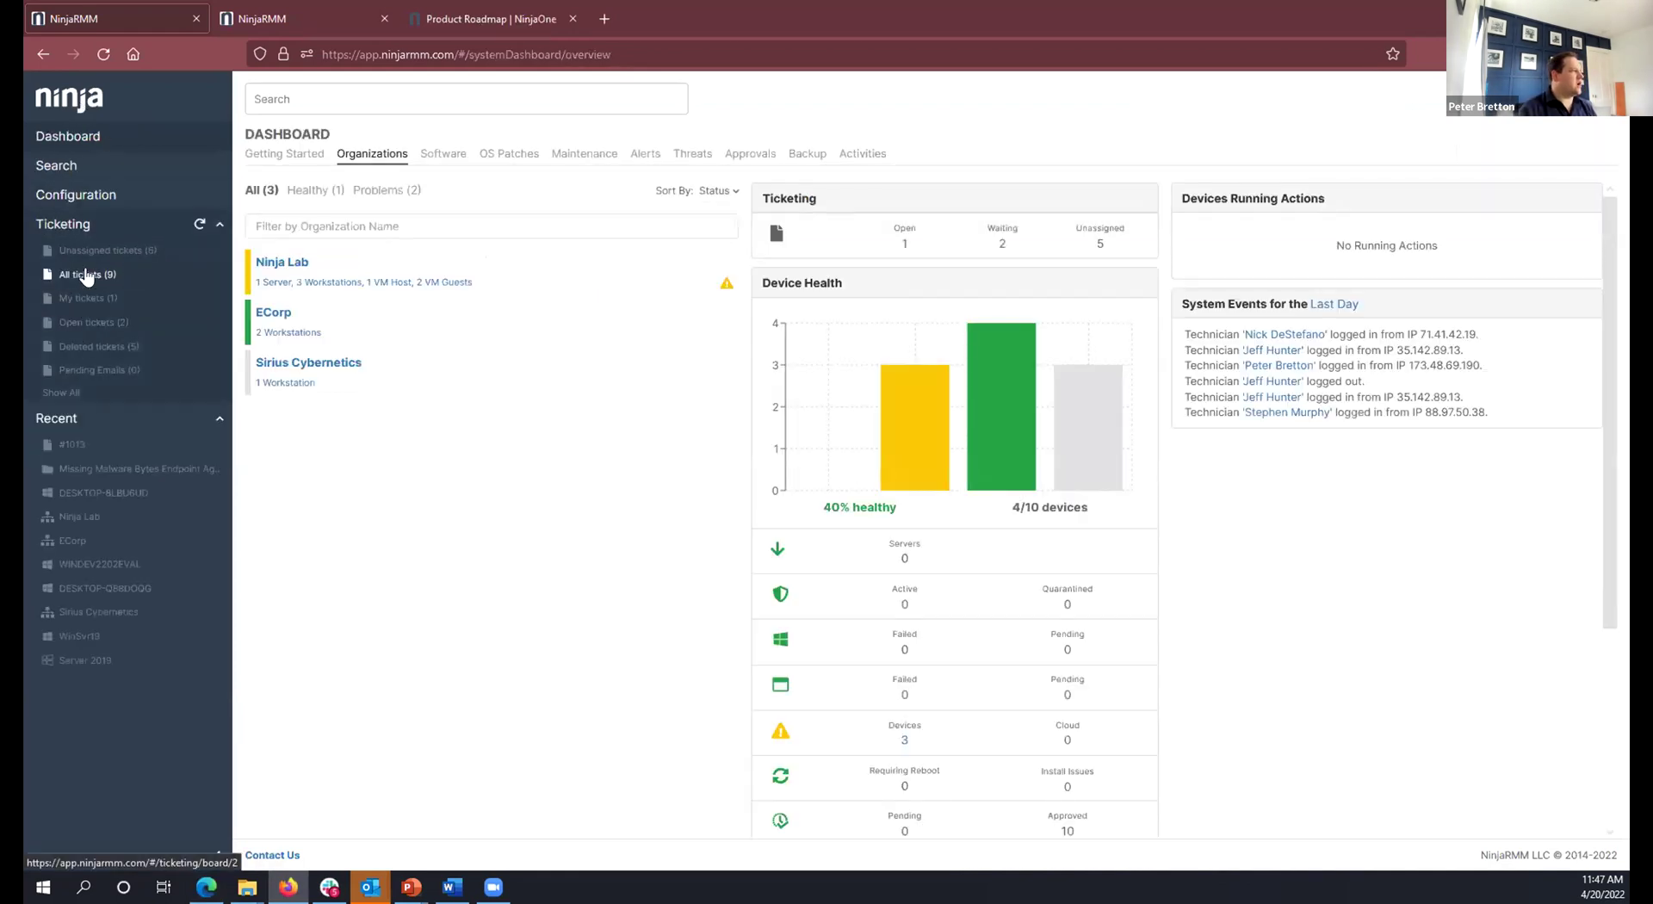
click(79, 277)
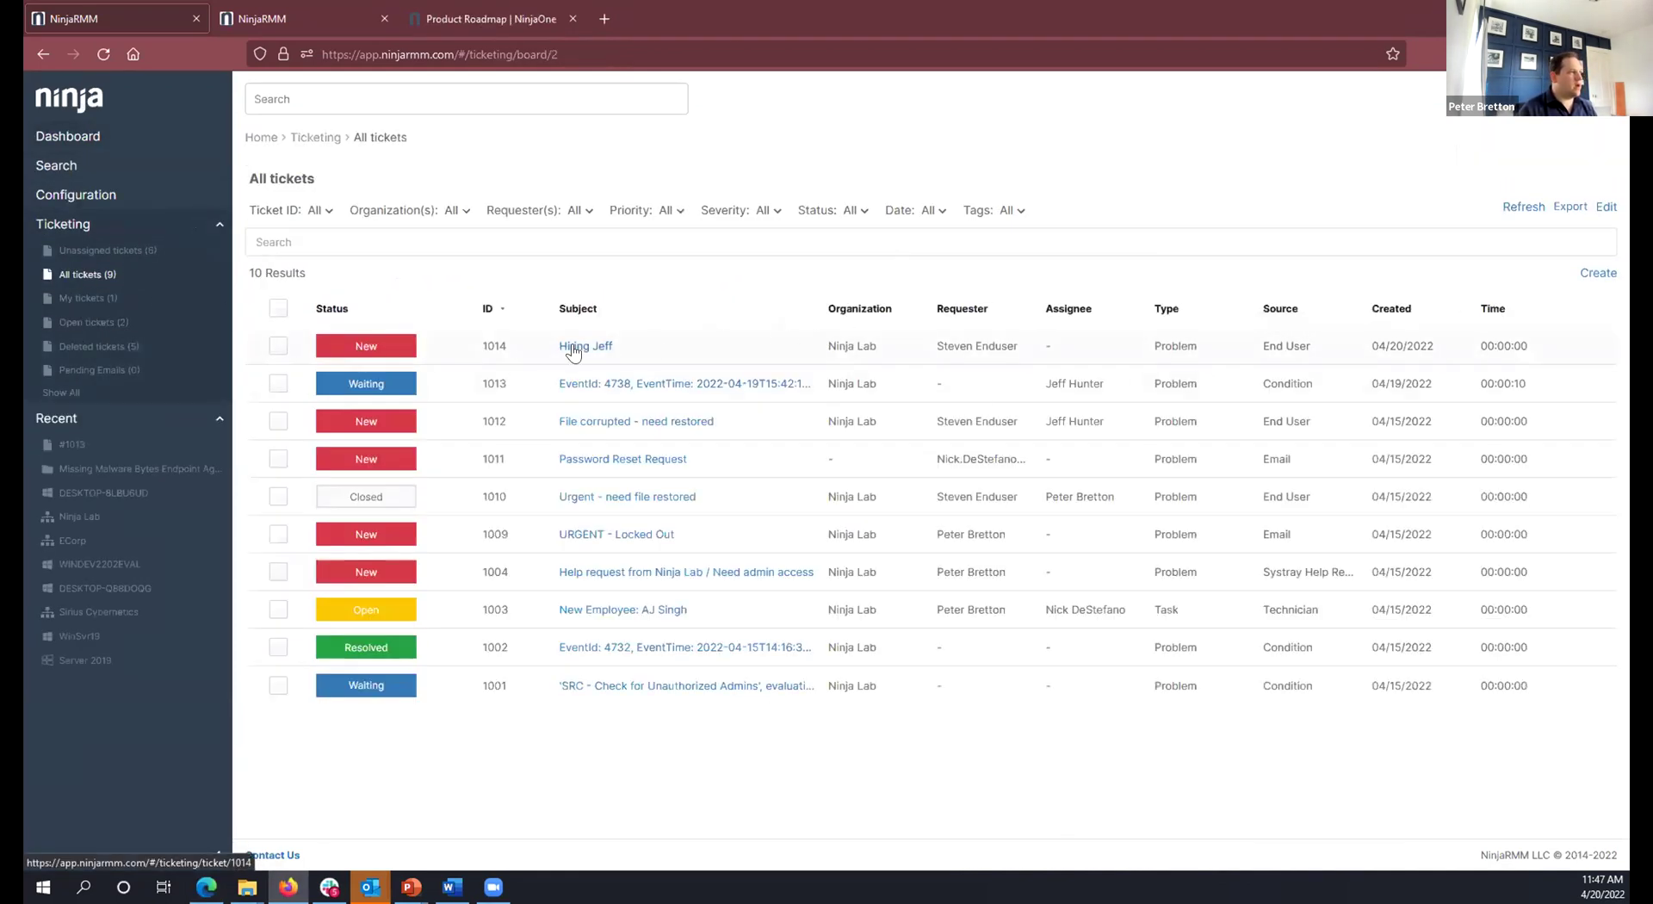
click(575, 346)
scroll(442, 618, down, 5)
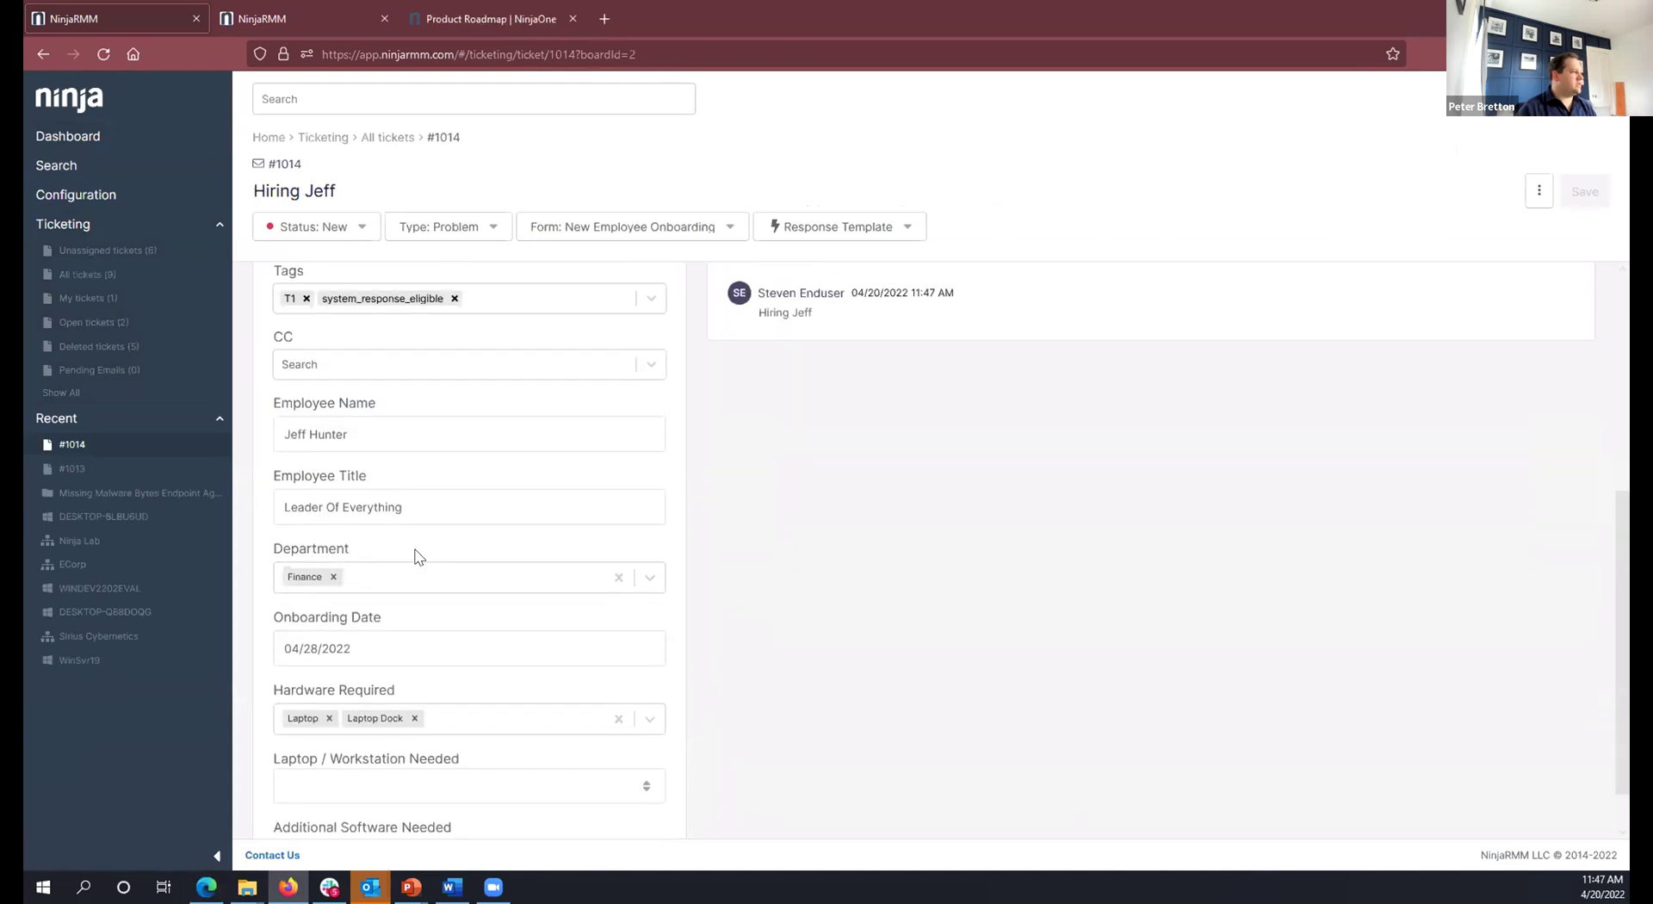
scroll(580, 642, up, 5)
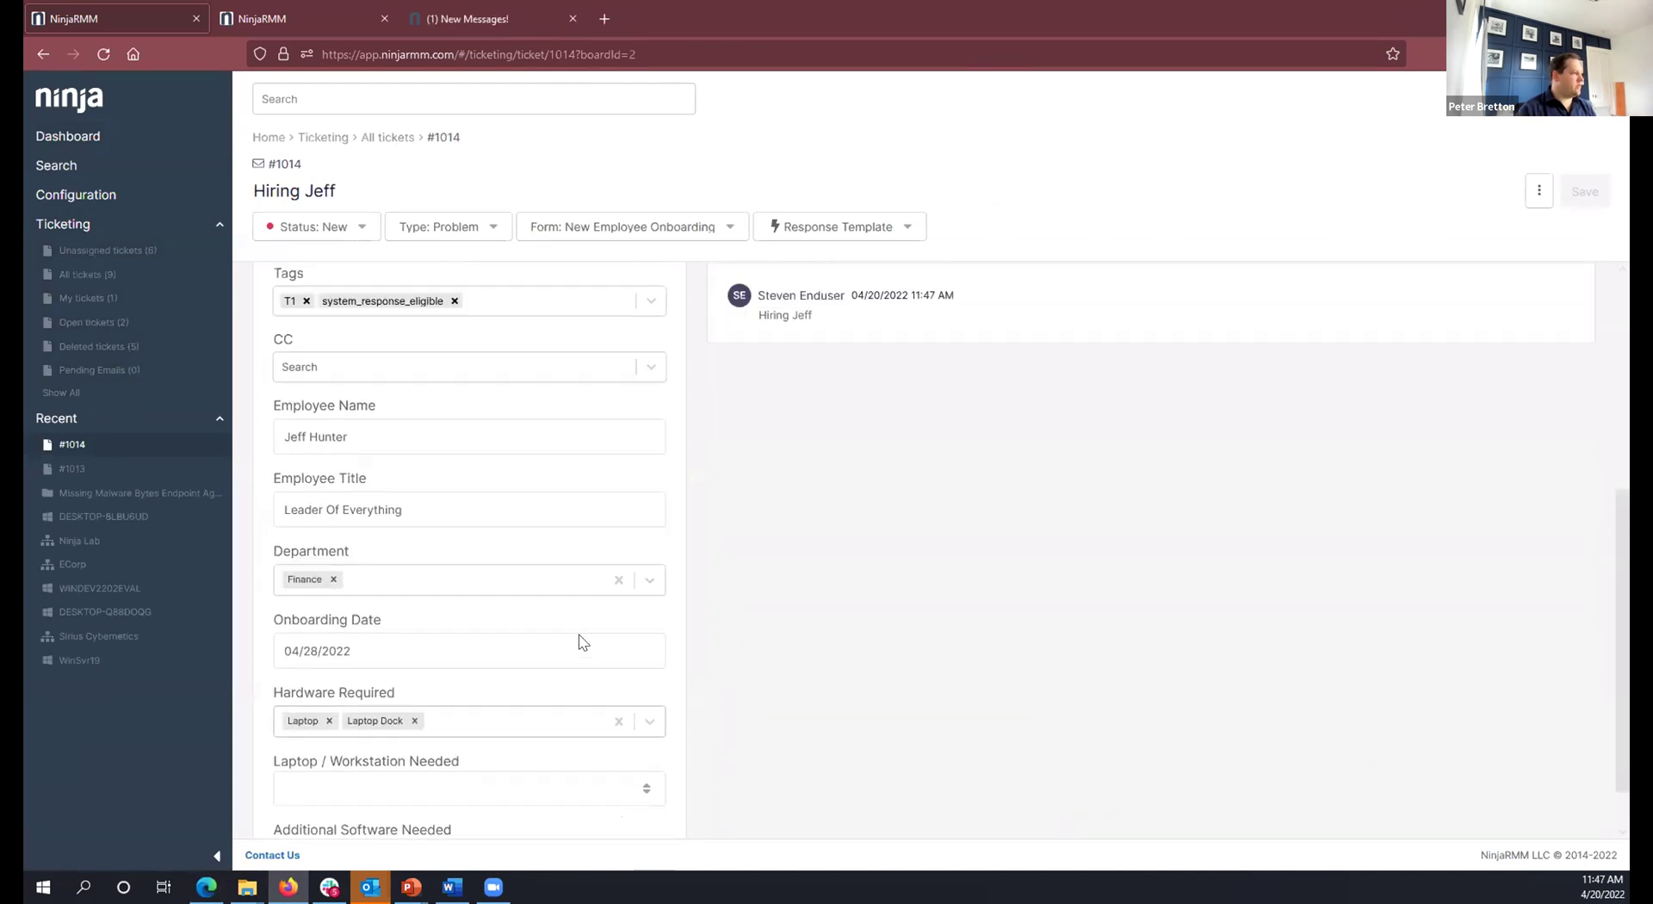
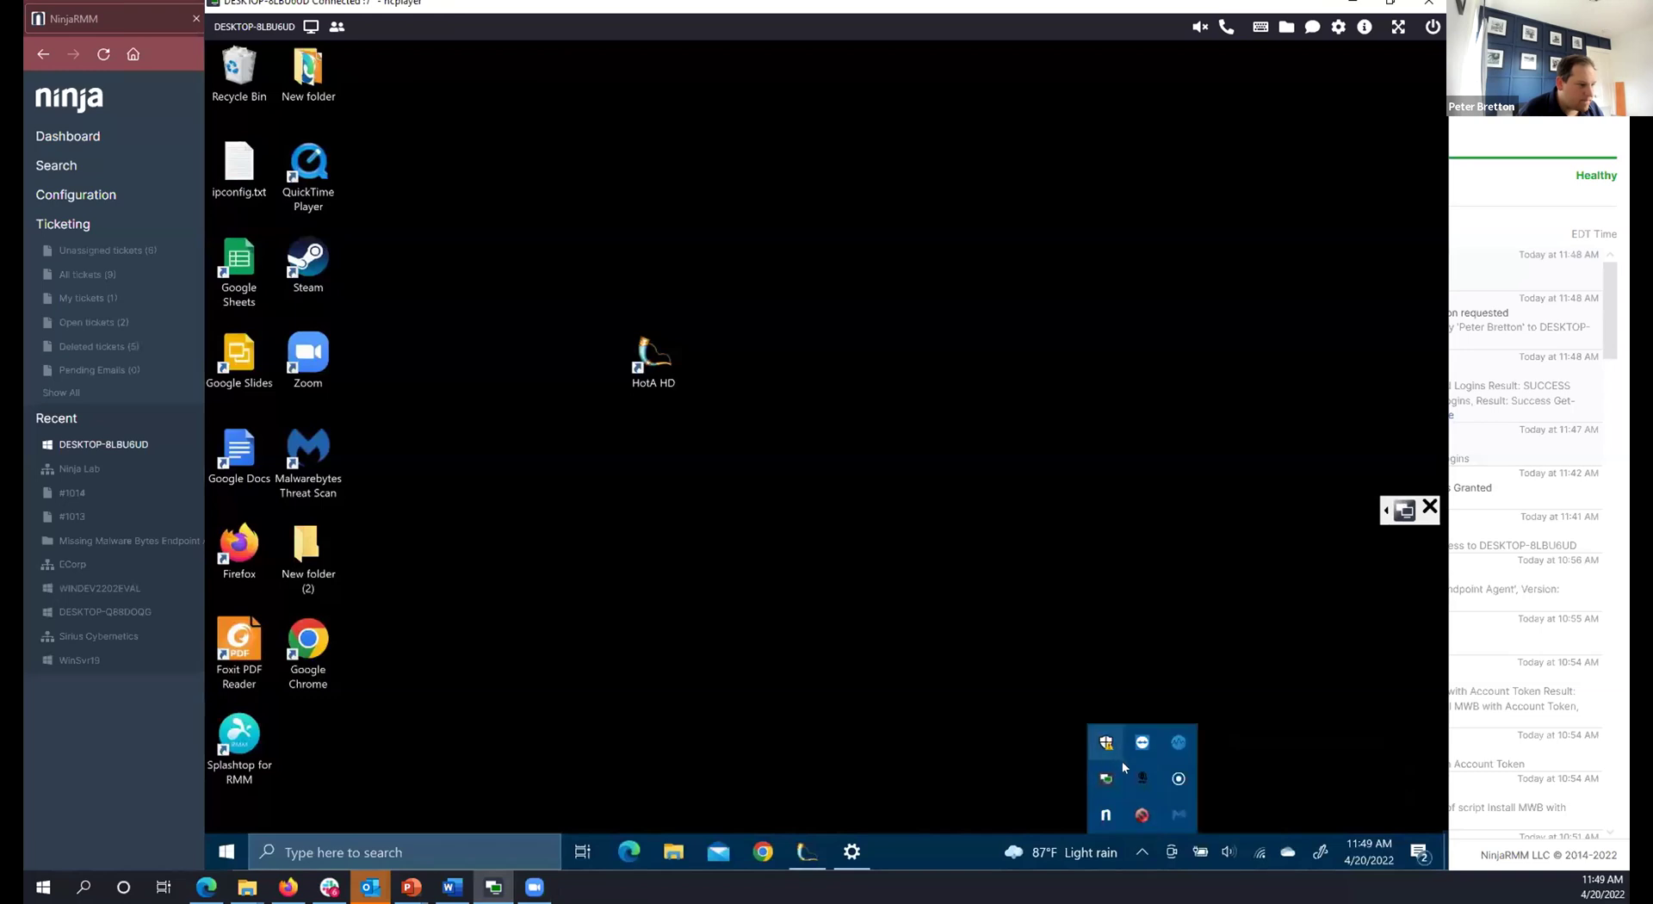
Start a help request with subject 'Help me', body 'Help' and a new desktop screenshot.
right_click(1104, 817)
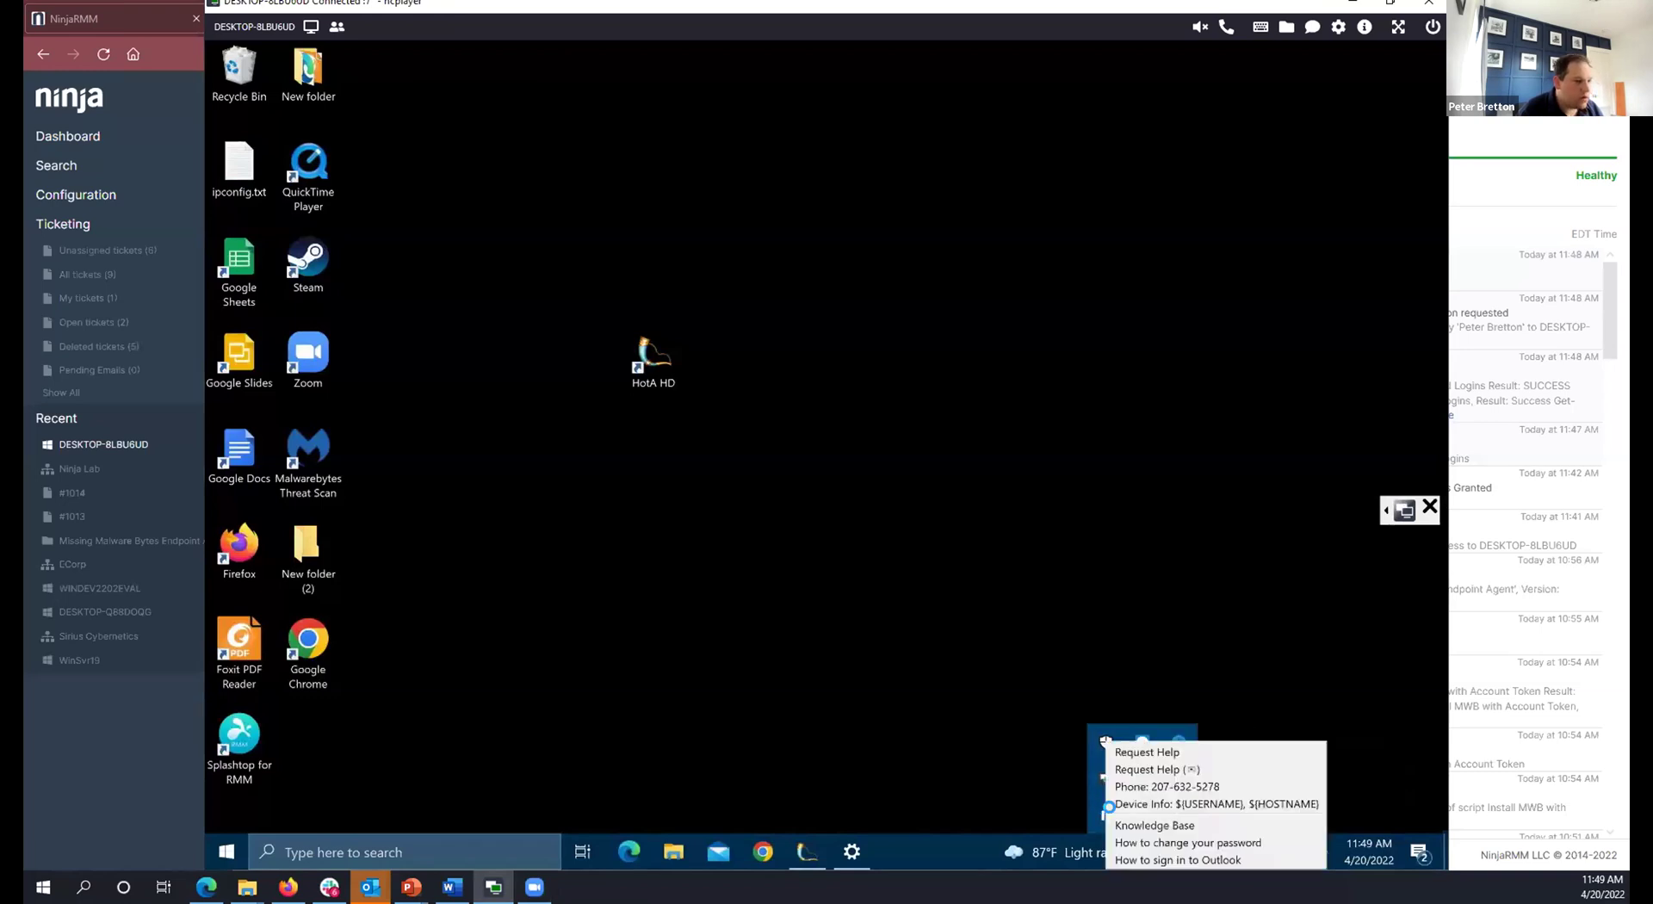
click(1205, 751)
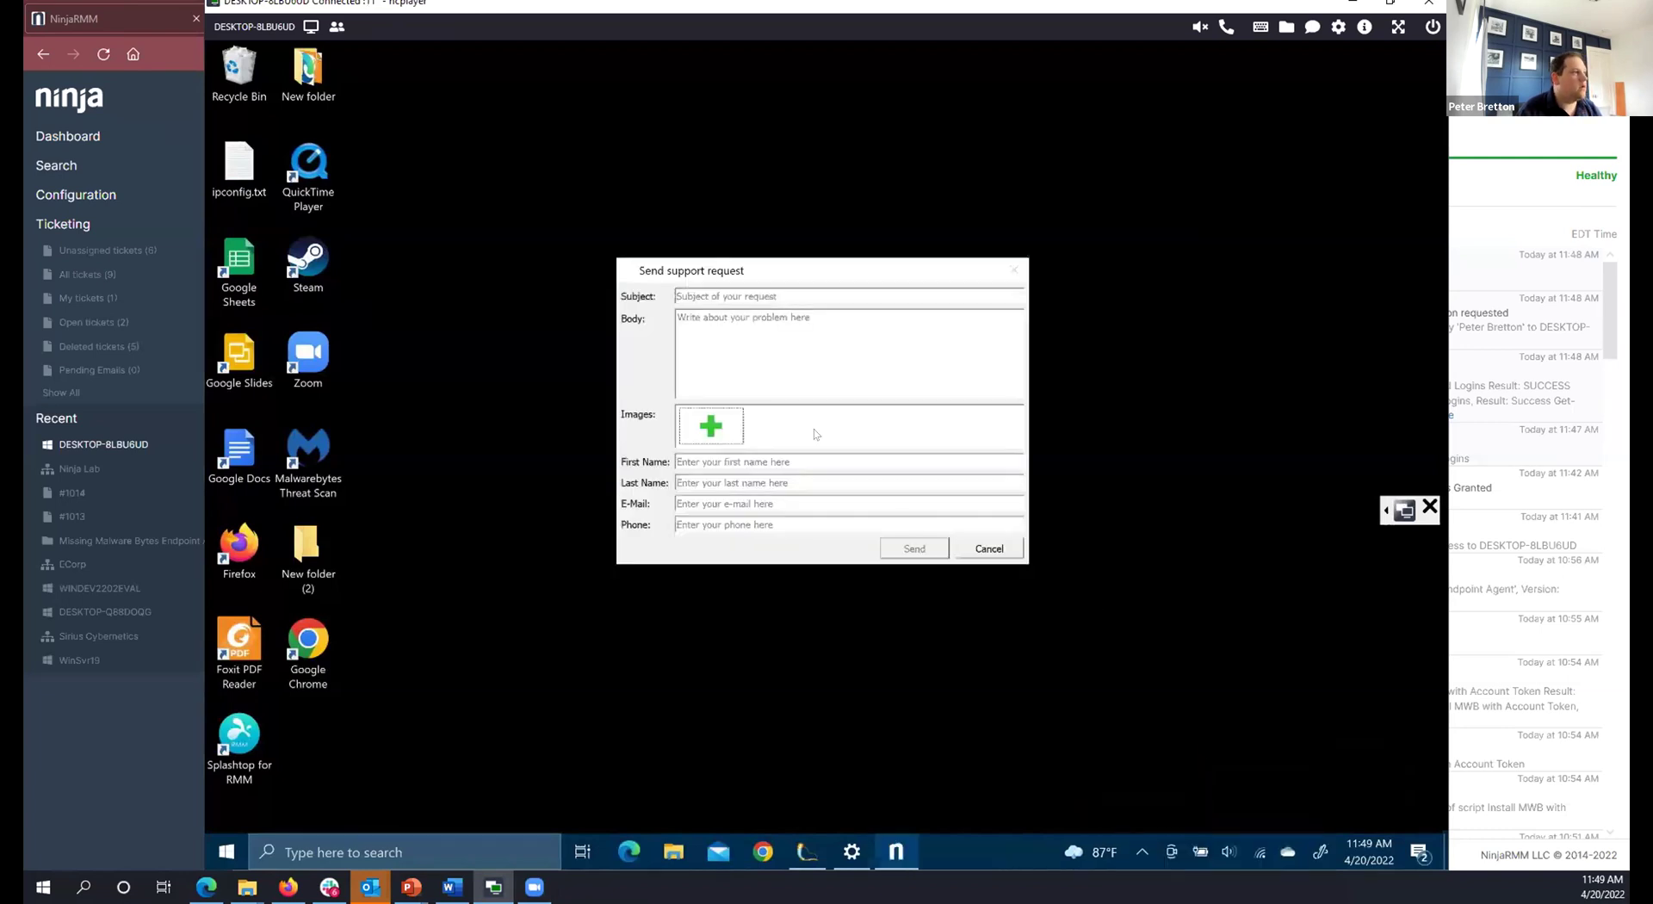
text(Help me)
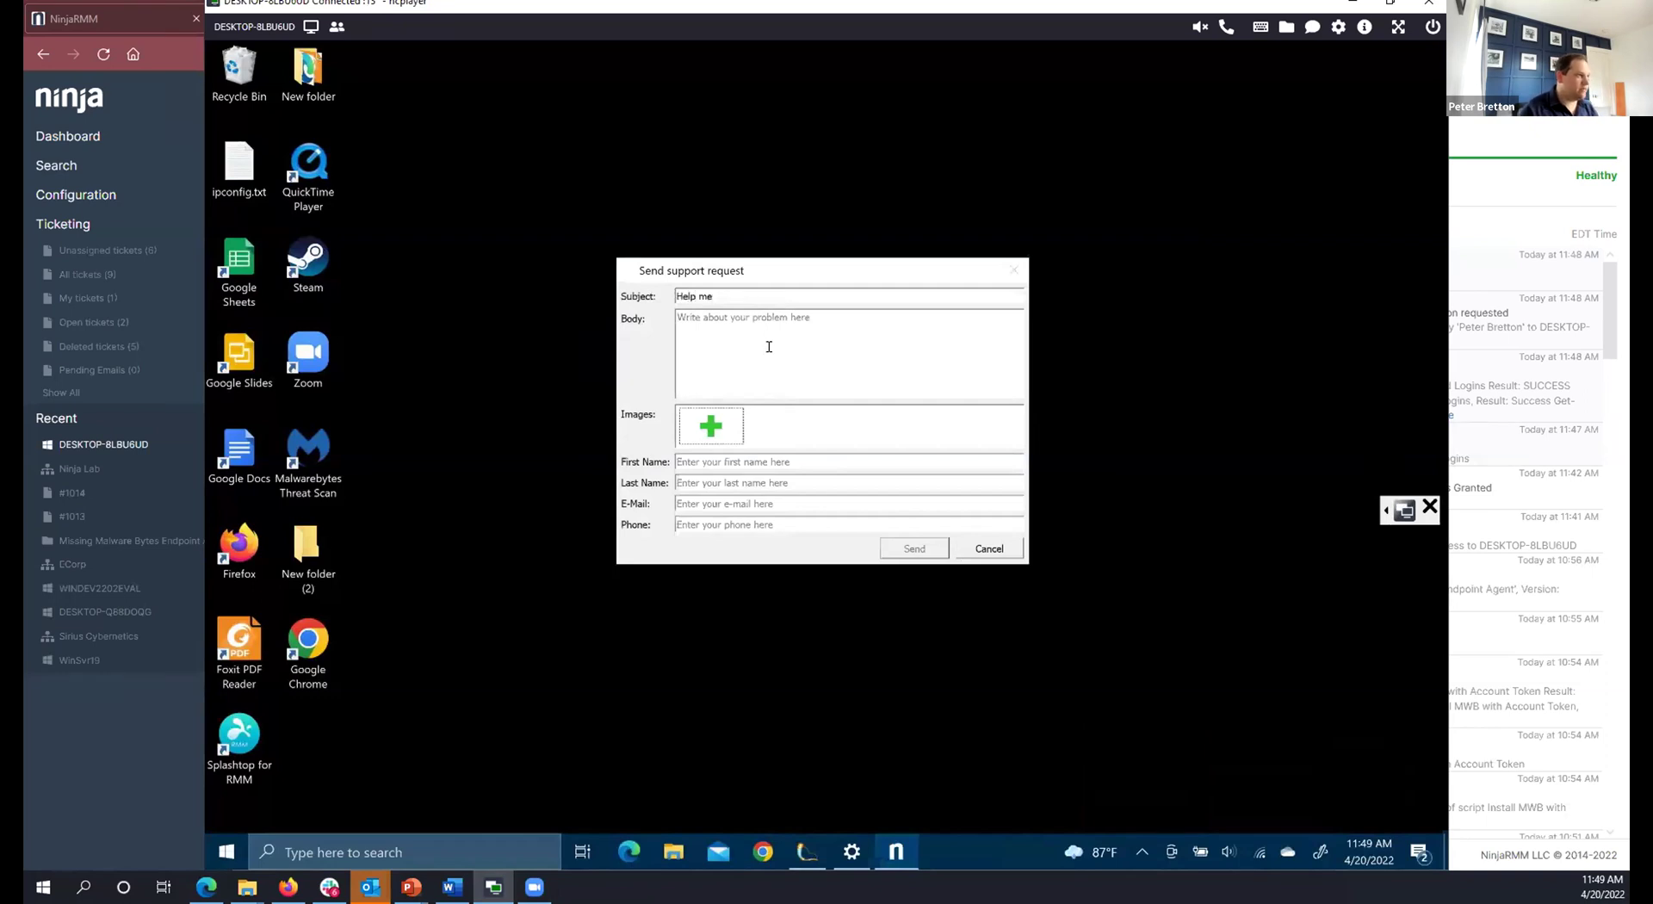
click(769, 346)
text(Help)
click(721, 437)
click(769, 431)
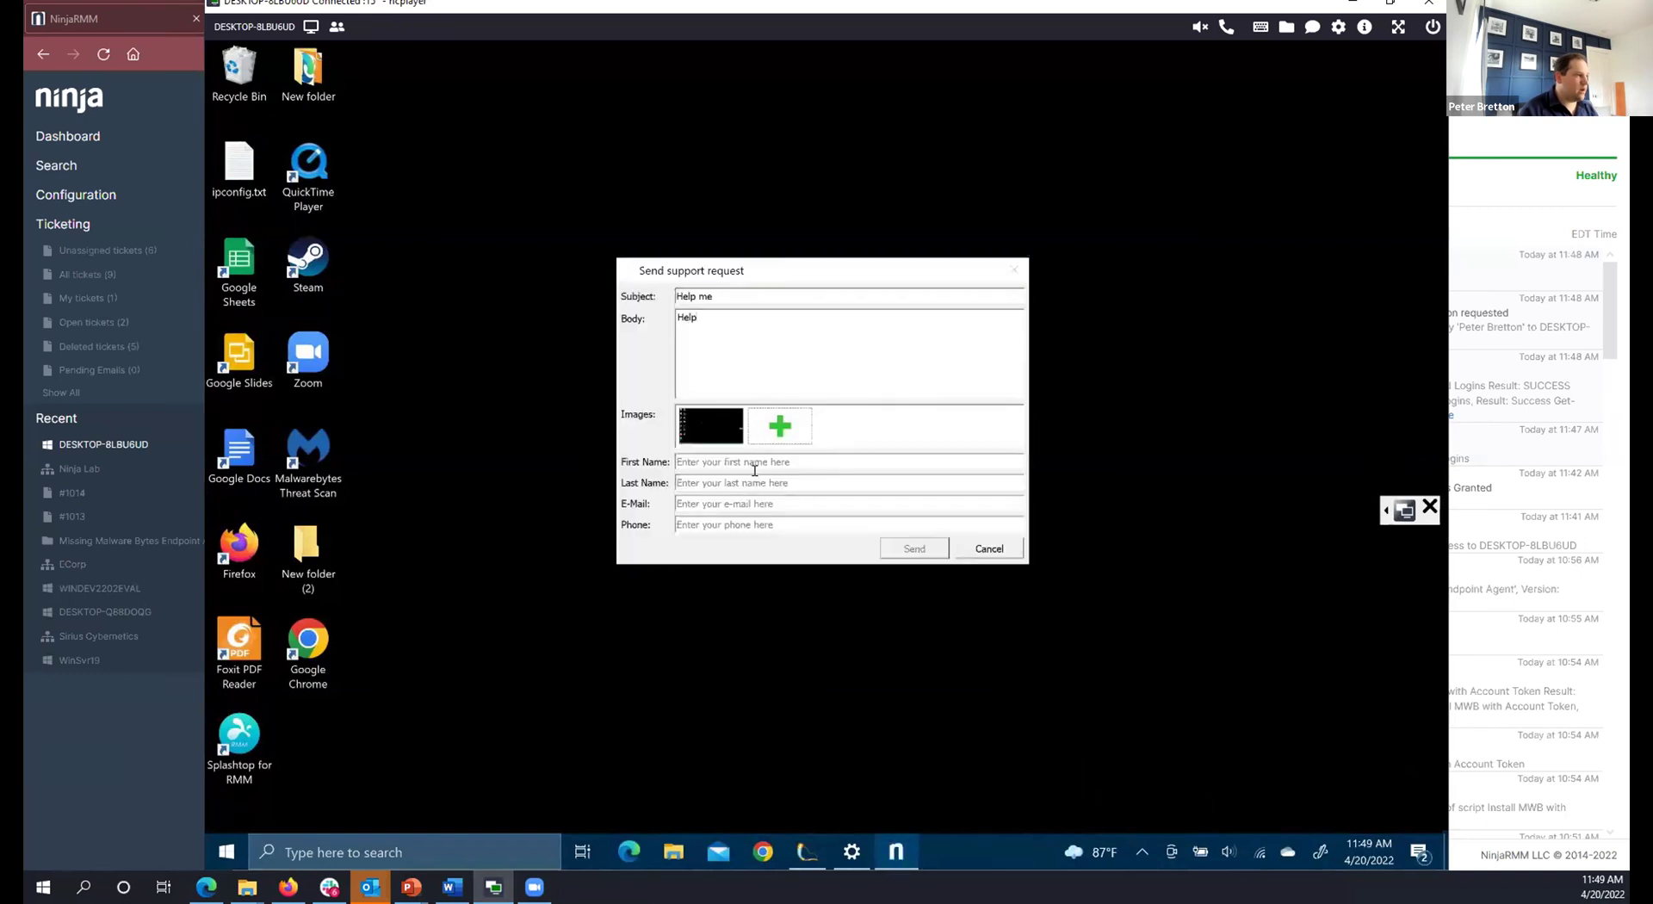
Enter the requester's first name, last name and e-mail, then send the request and return to the console.
click(751, 455)
key(Tab)
key(Tab)
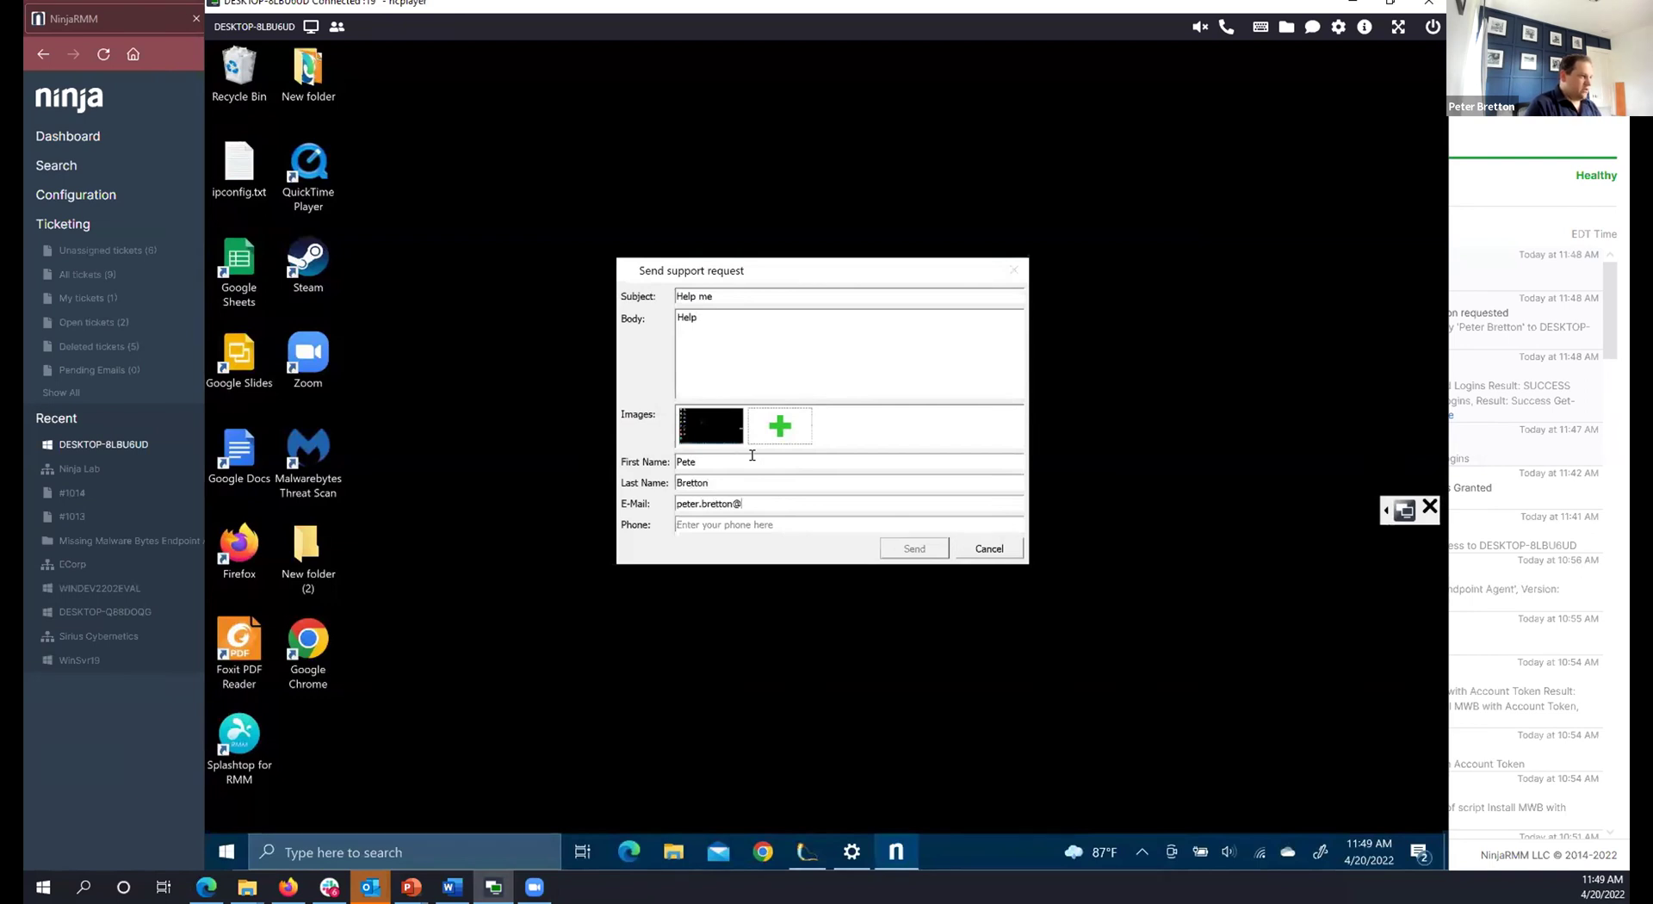
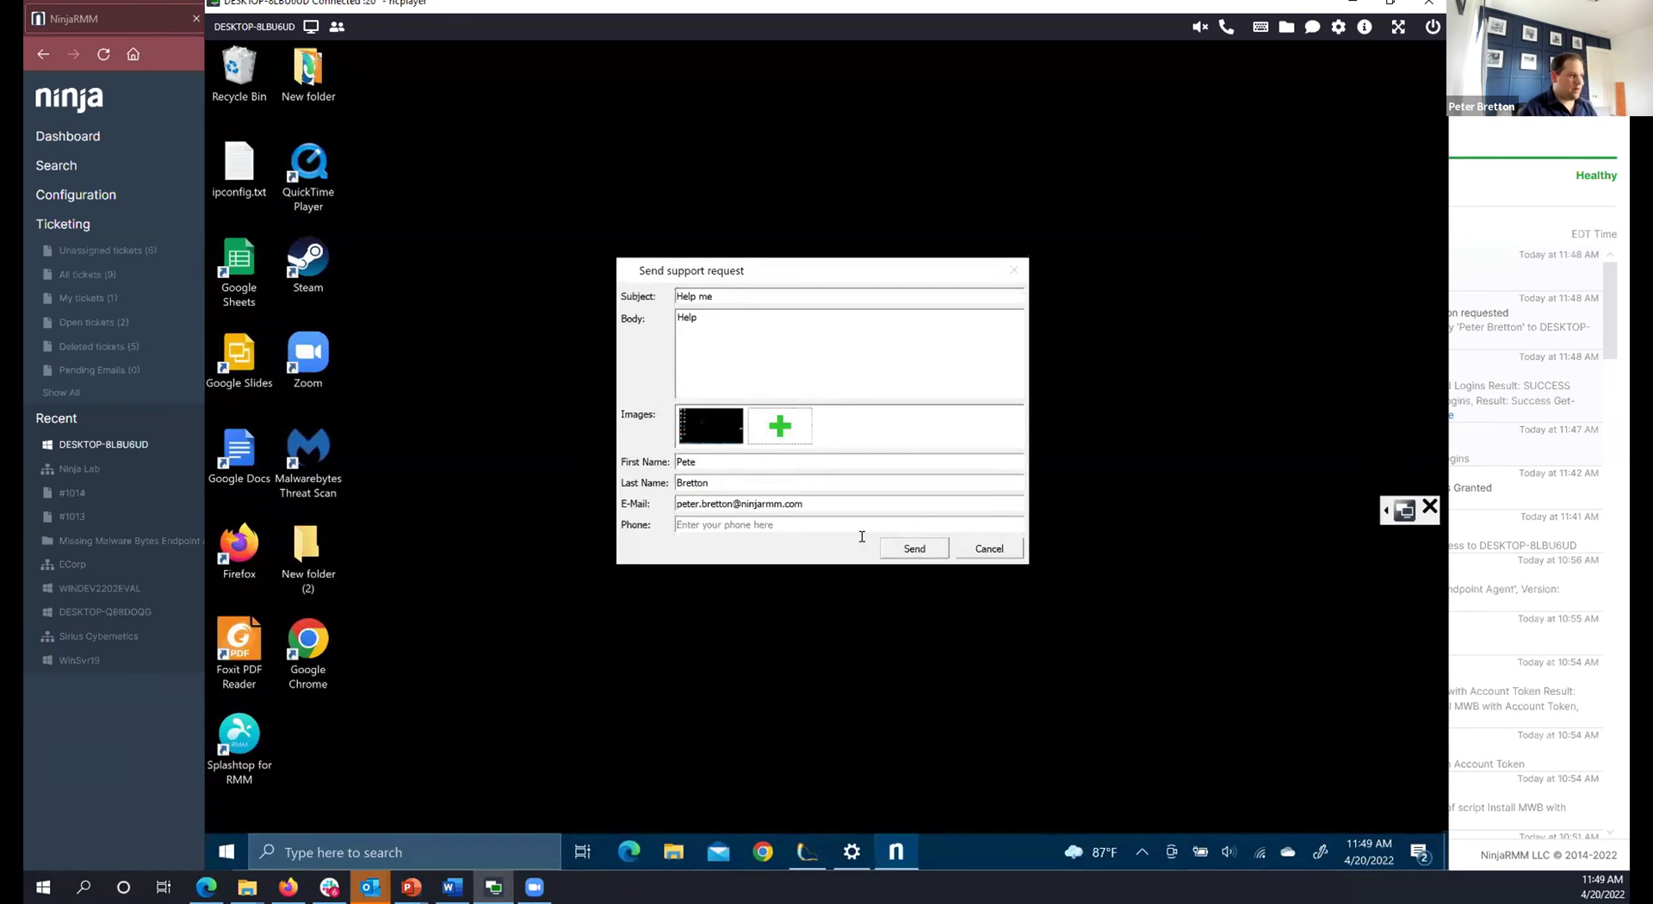
click(926, 542)
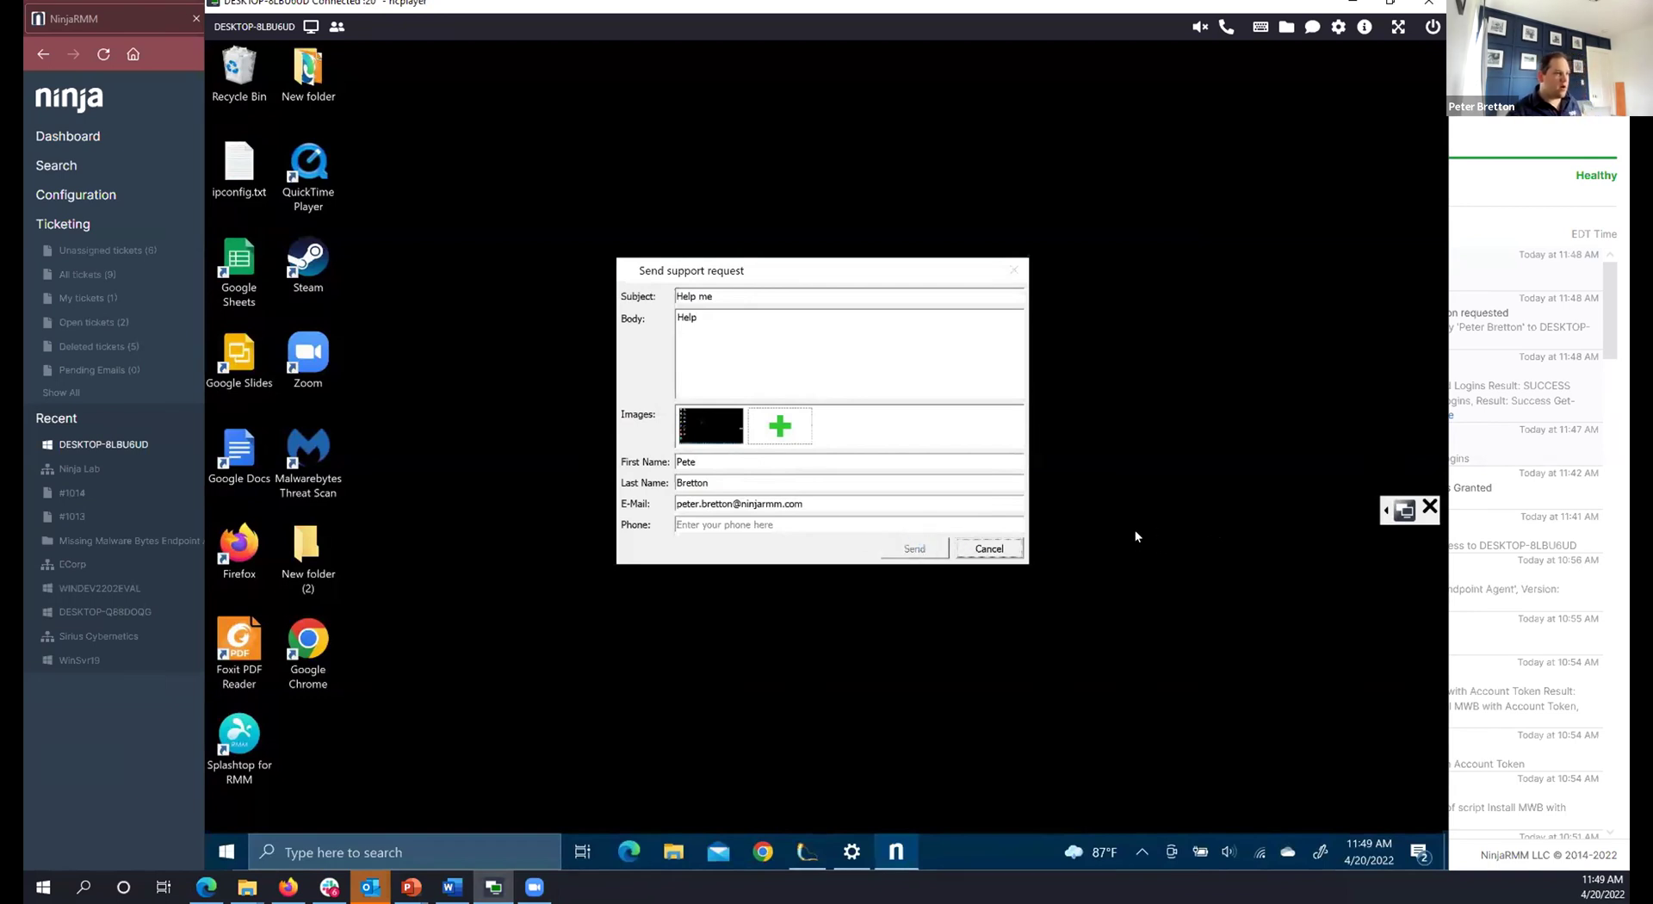
click(822, 465)
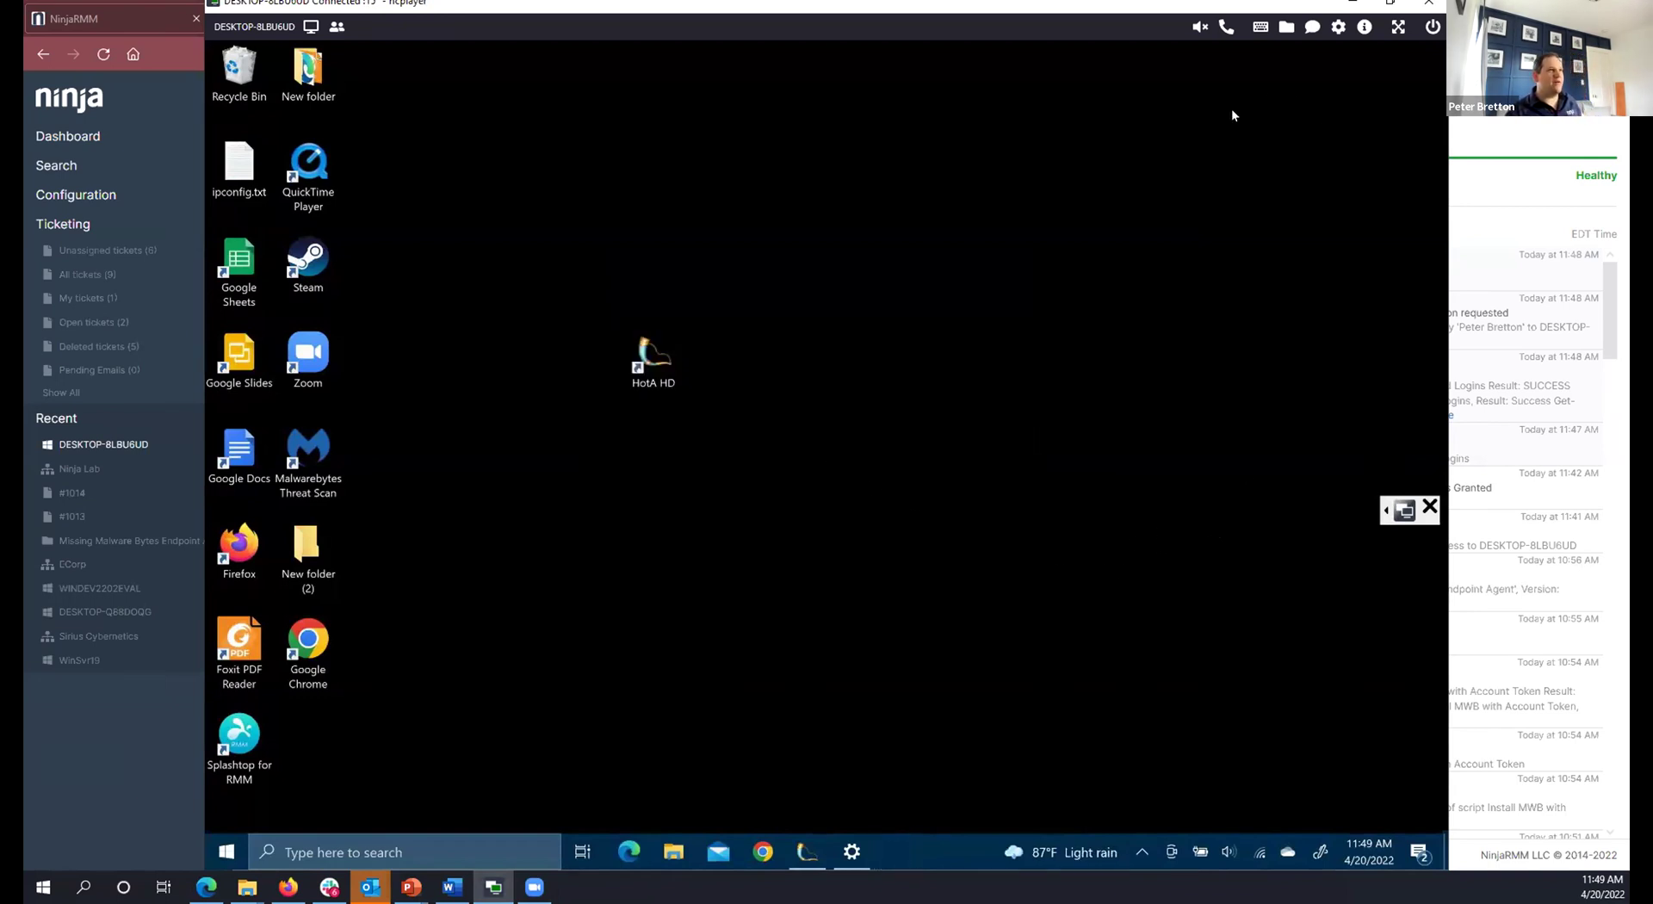
click(196, 324)
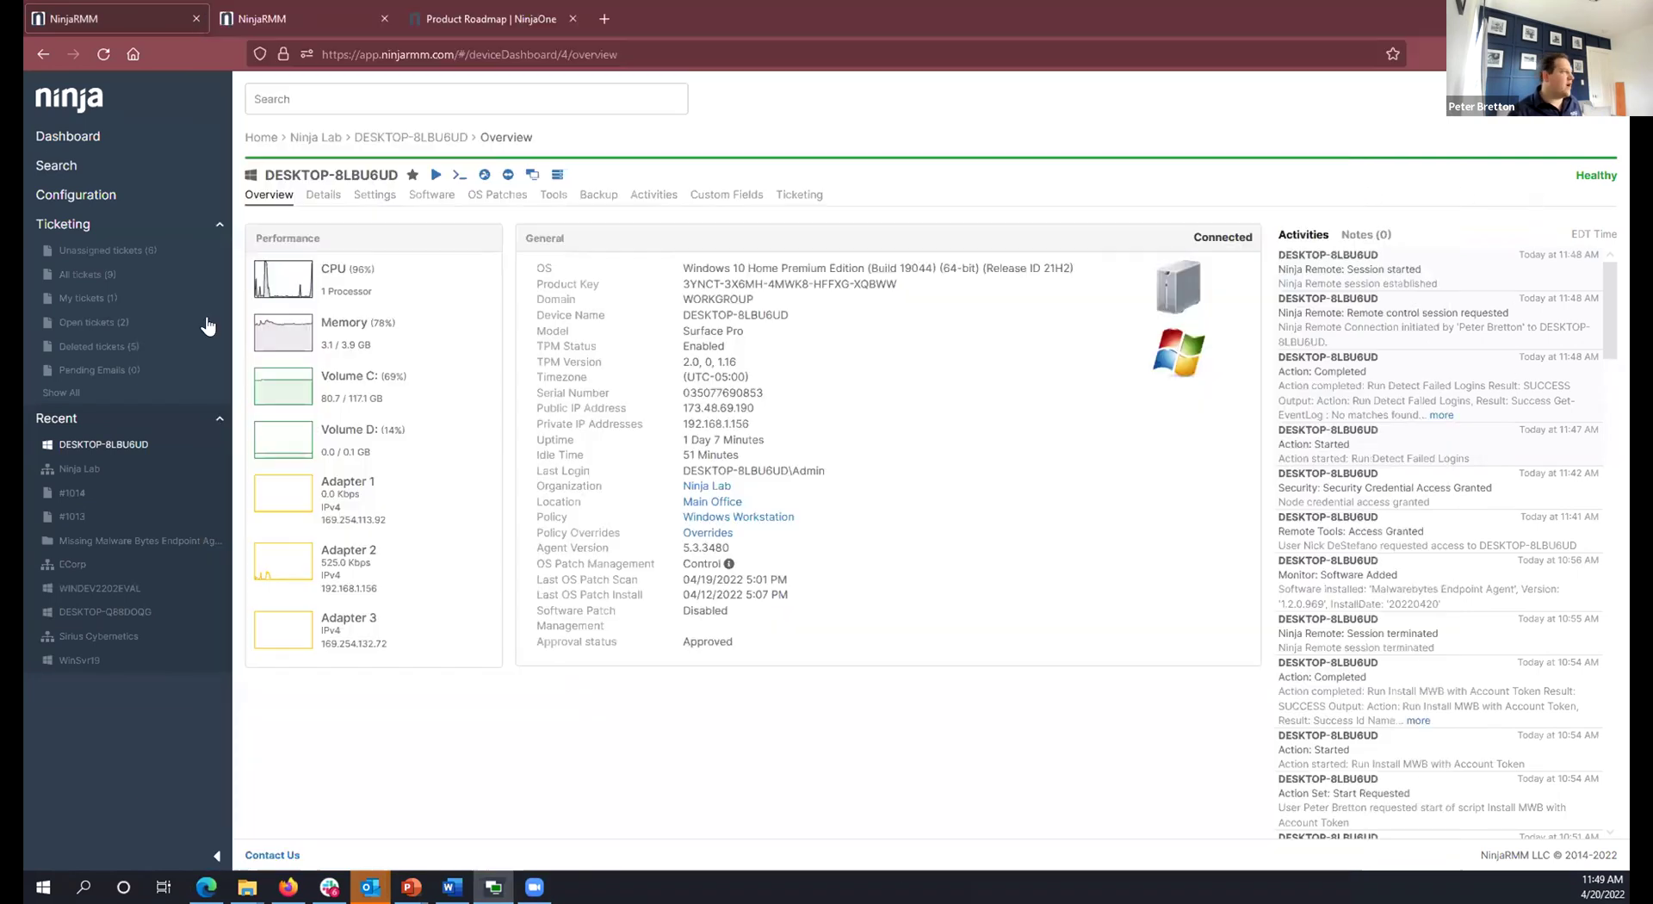
Open the new help-request ticket #1015 from All tickets.
click(87, 273)
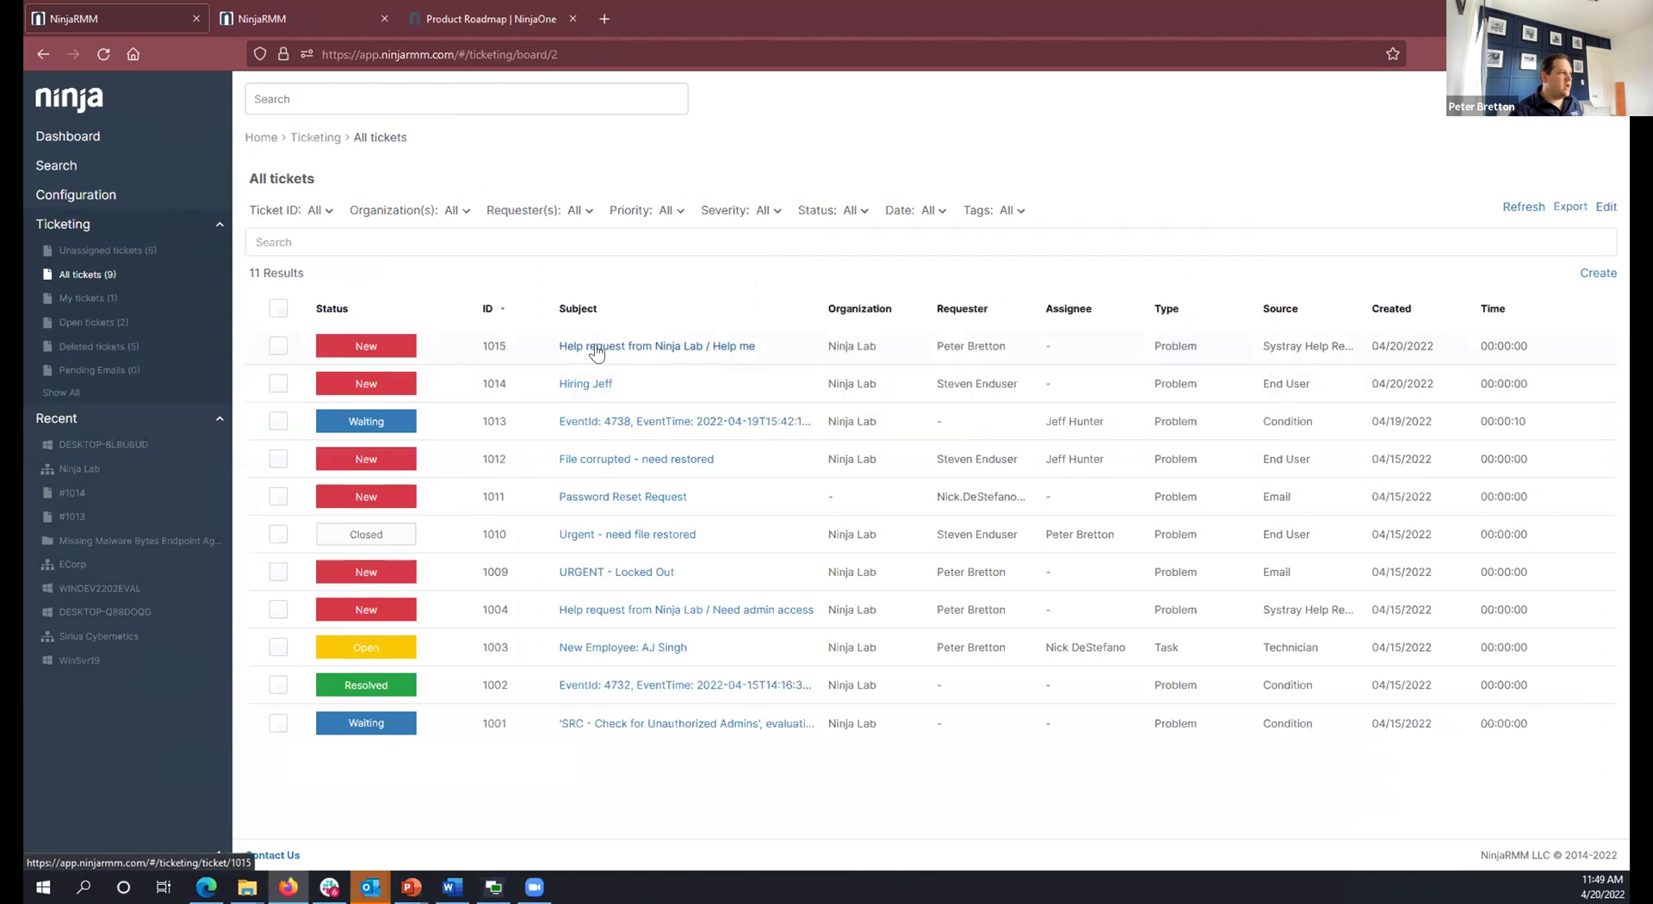
click(651, 349)
scroll(775, 413, down, 4)
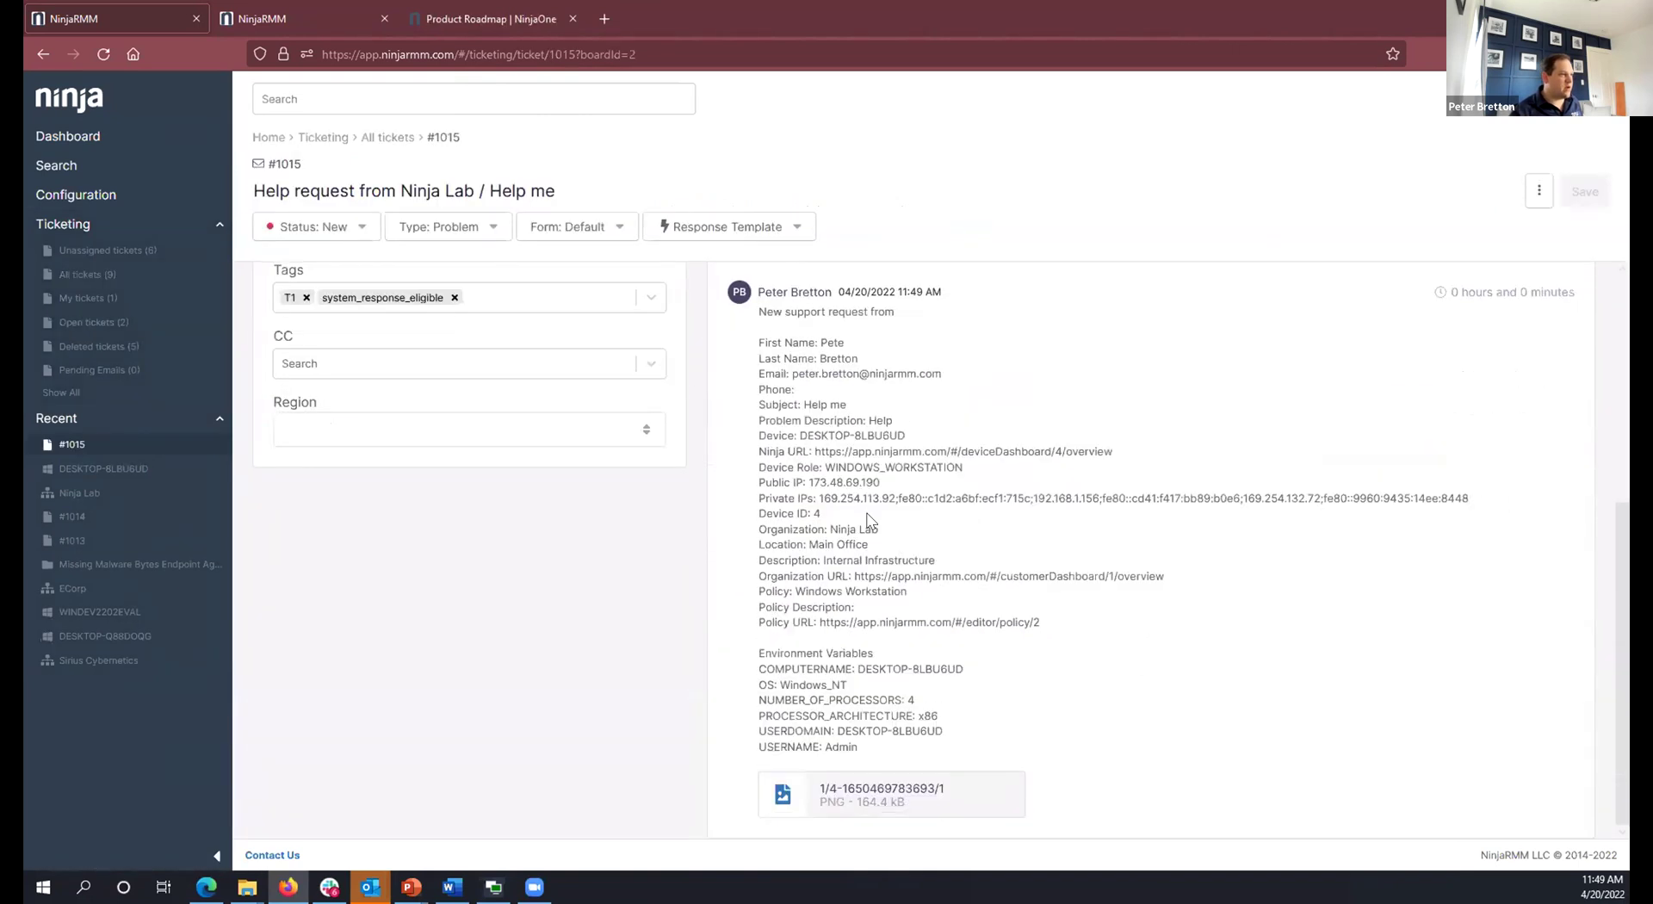
scroll(804, 427, up, 1)
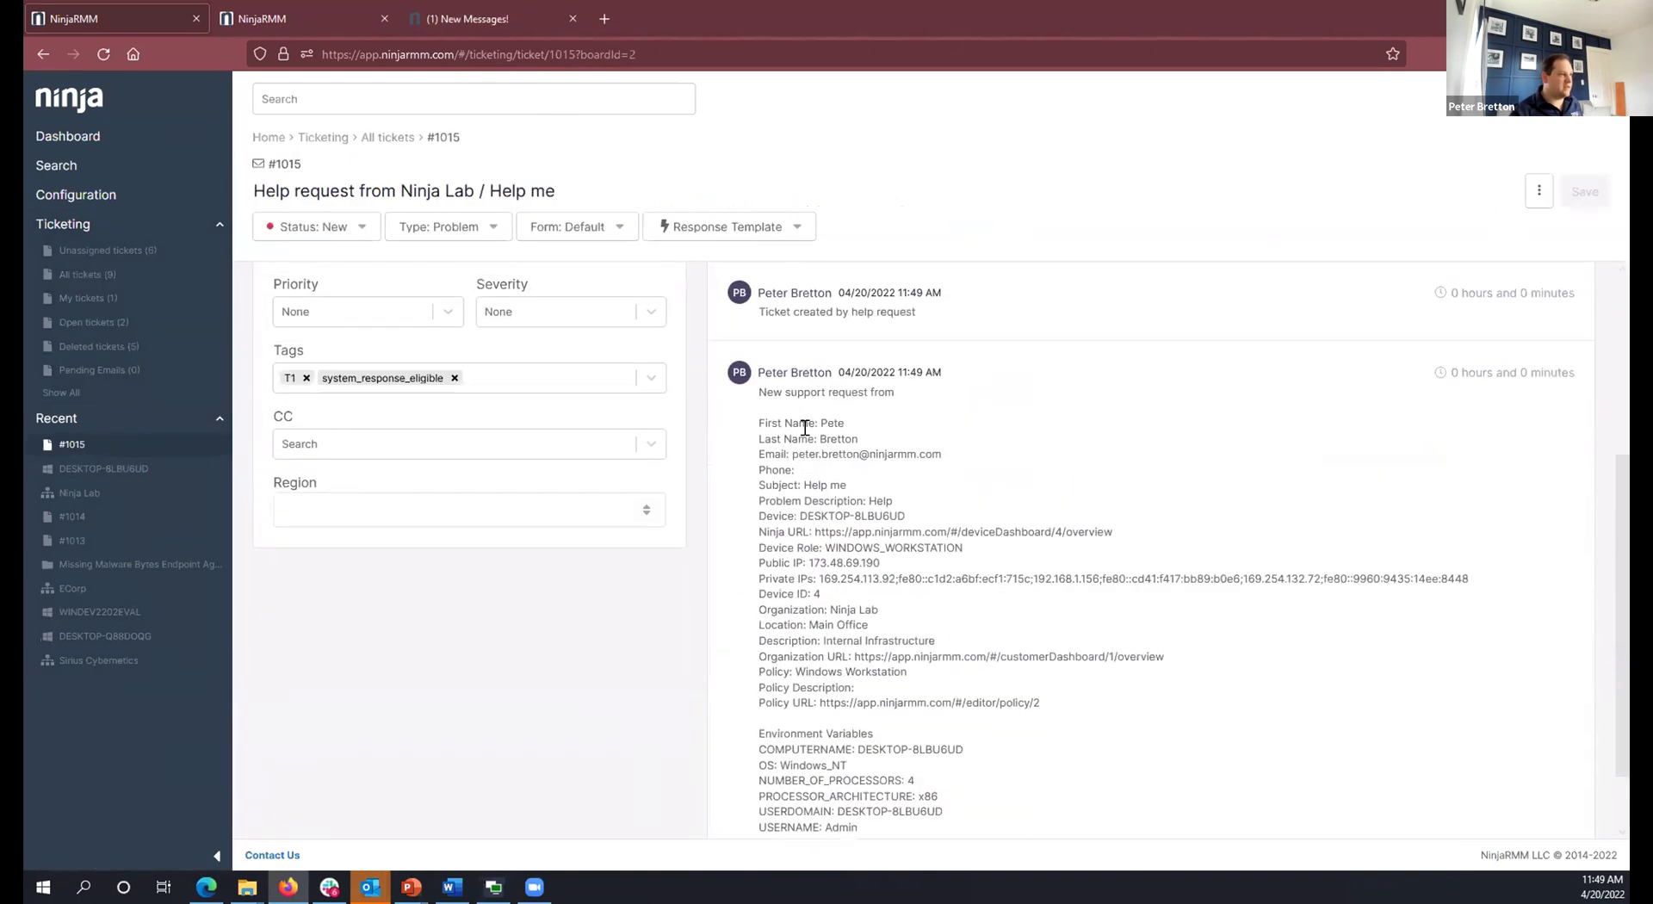
Highlight the device name, Ninja URL, private IP addresses and Windows_NT OS in the request details.
double_click(840, 515)
click(1018, 568)
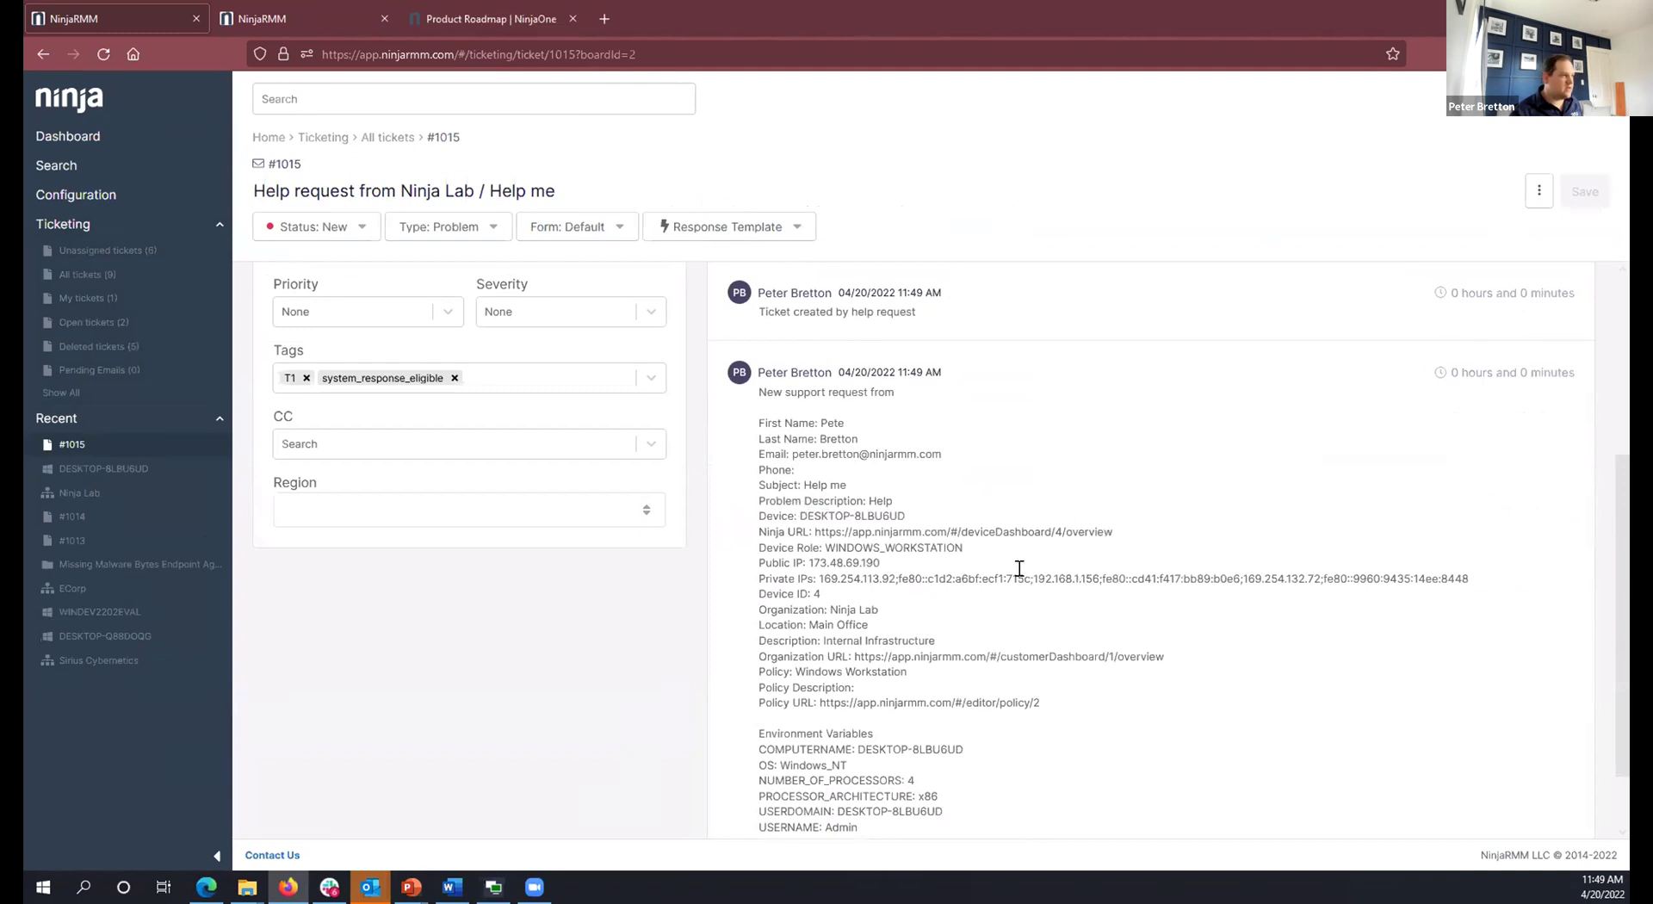
drag(1117, 532, 757, 578)
click(899, 587)
scroll(913, 620, down, 2)
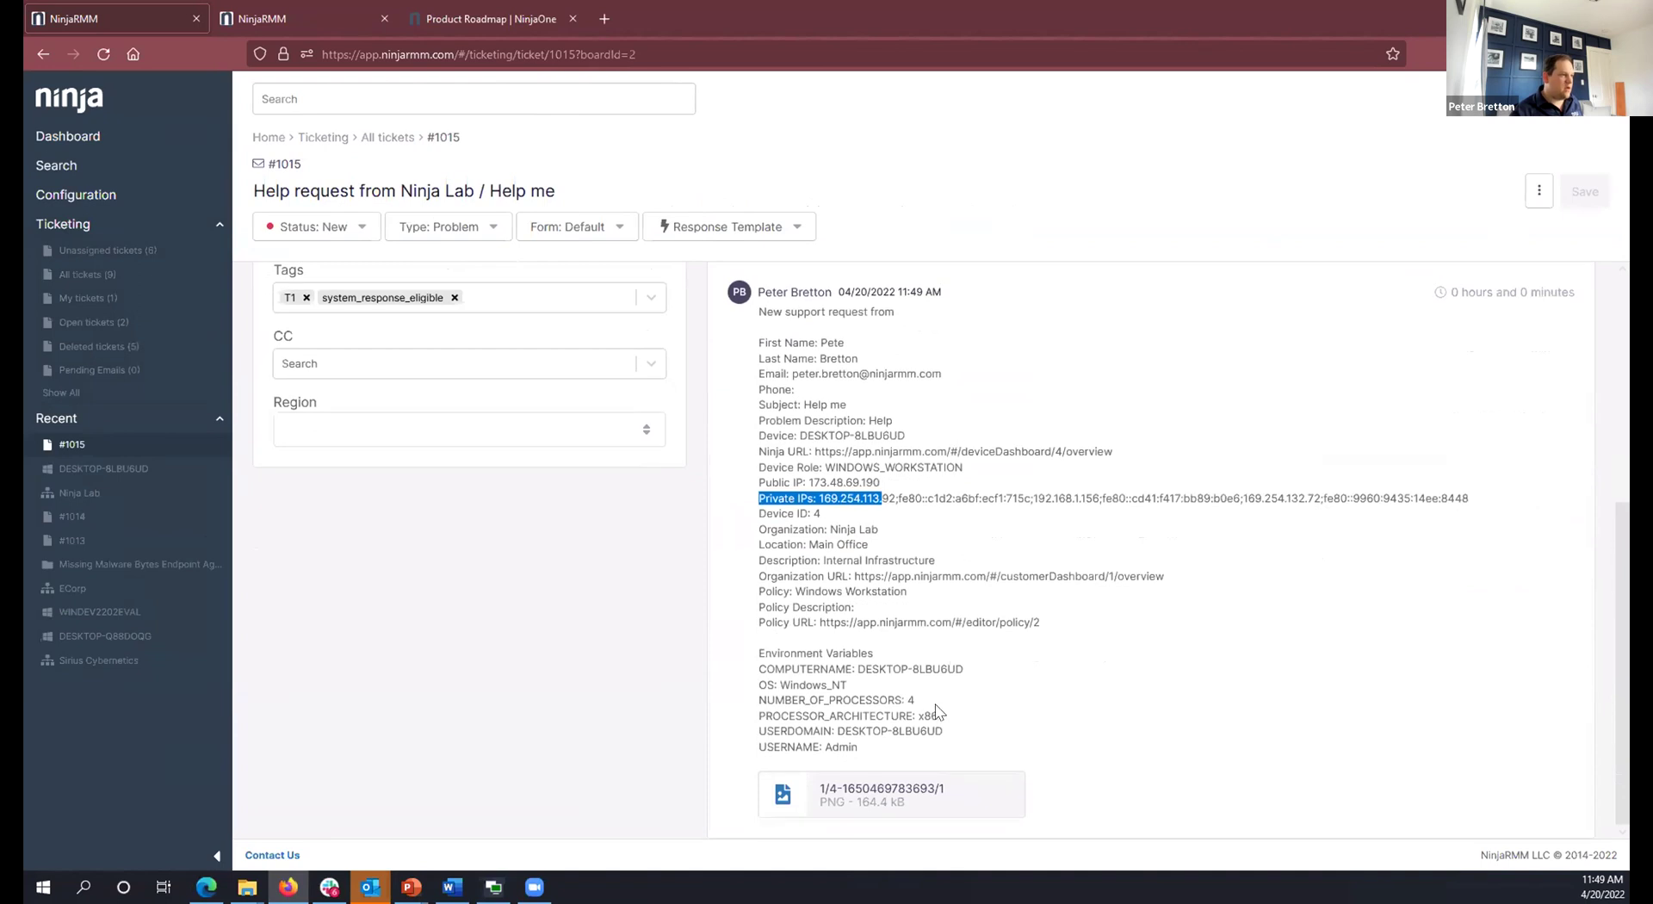
click(977, 678)
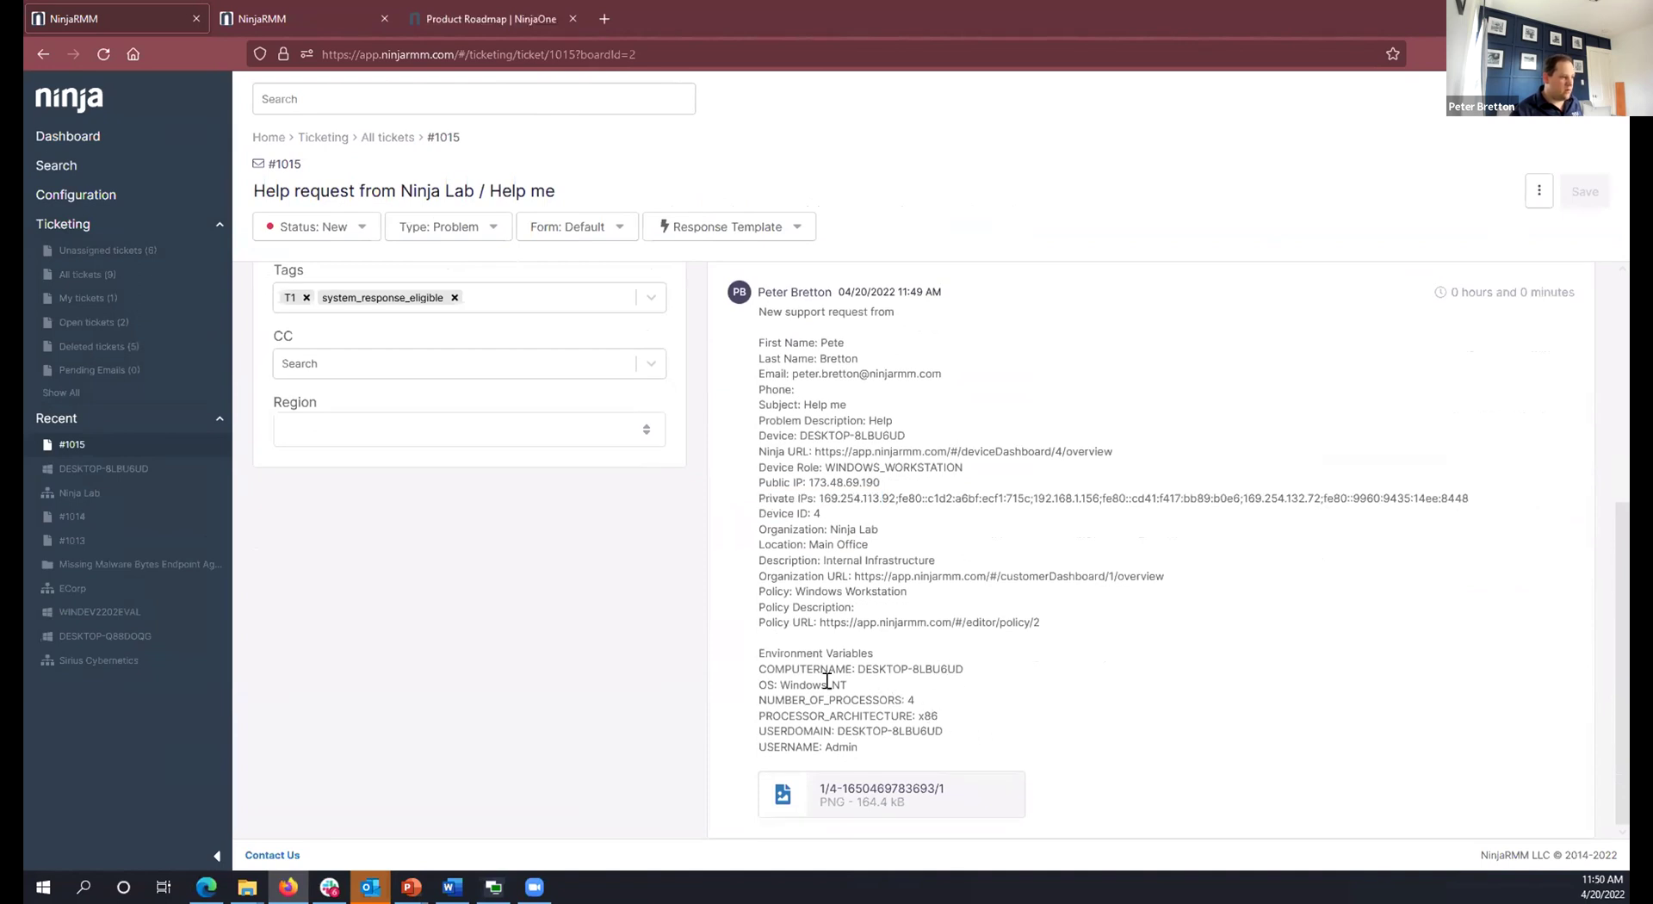
drag(848, 684, 778, 684)
click(941, 711)
Preview the attached PNG screenshot, then close the preview.
click(841, 805)
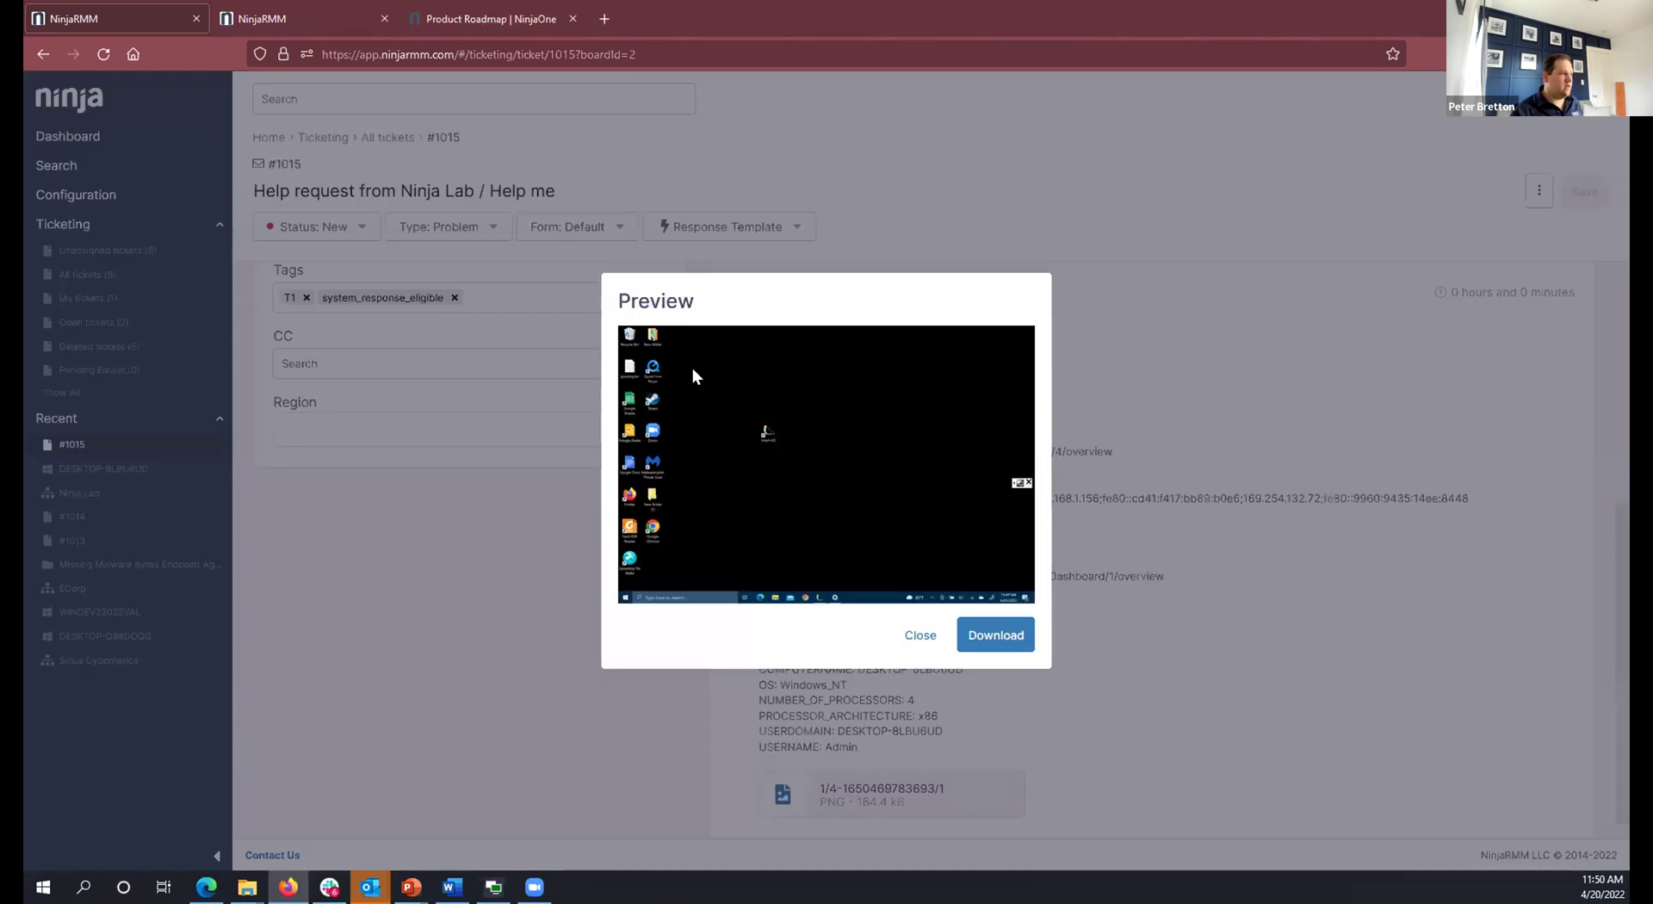
click(920, 635)
scroll(617, 631, up, 1)
scroll(617, 630, up, 4)
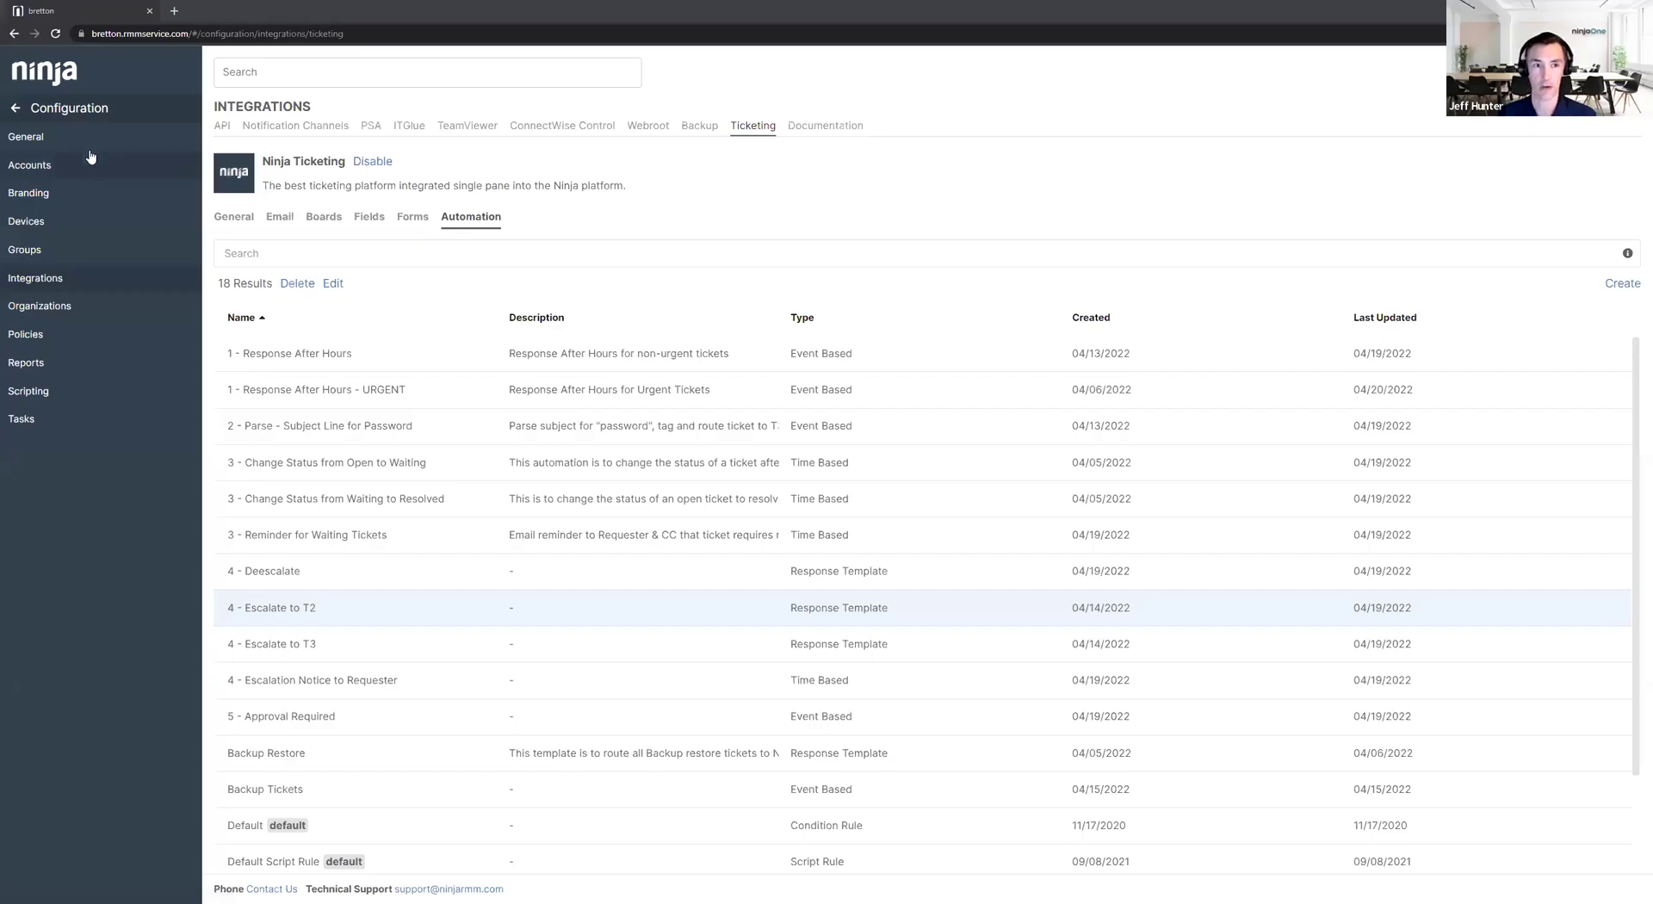
From the Dashboard, open recent ticket #1003 and show its available tags list.
click(52, 73)
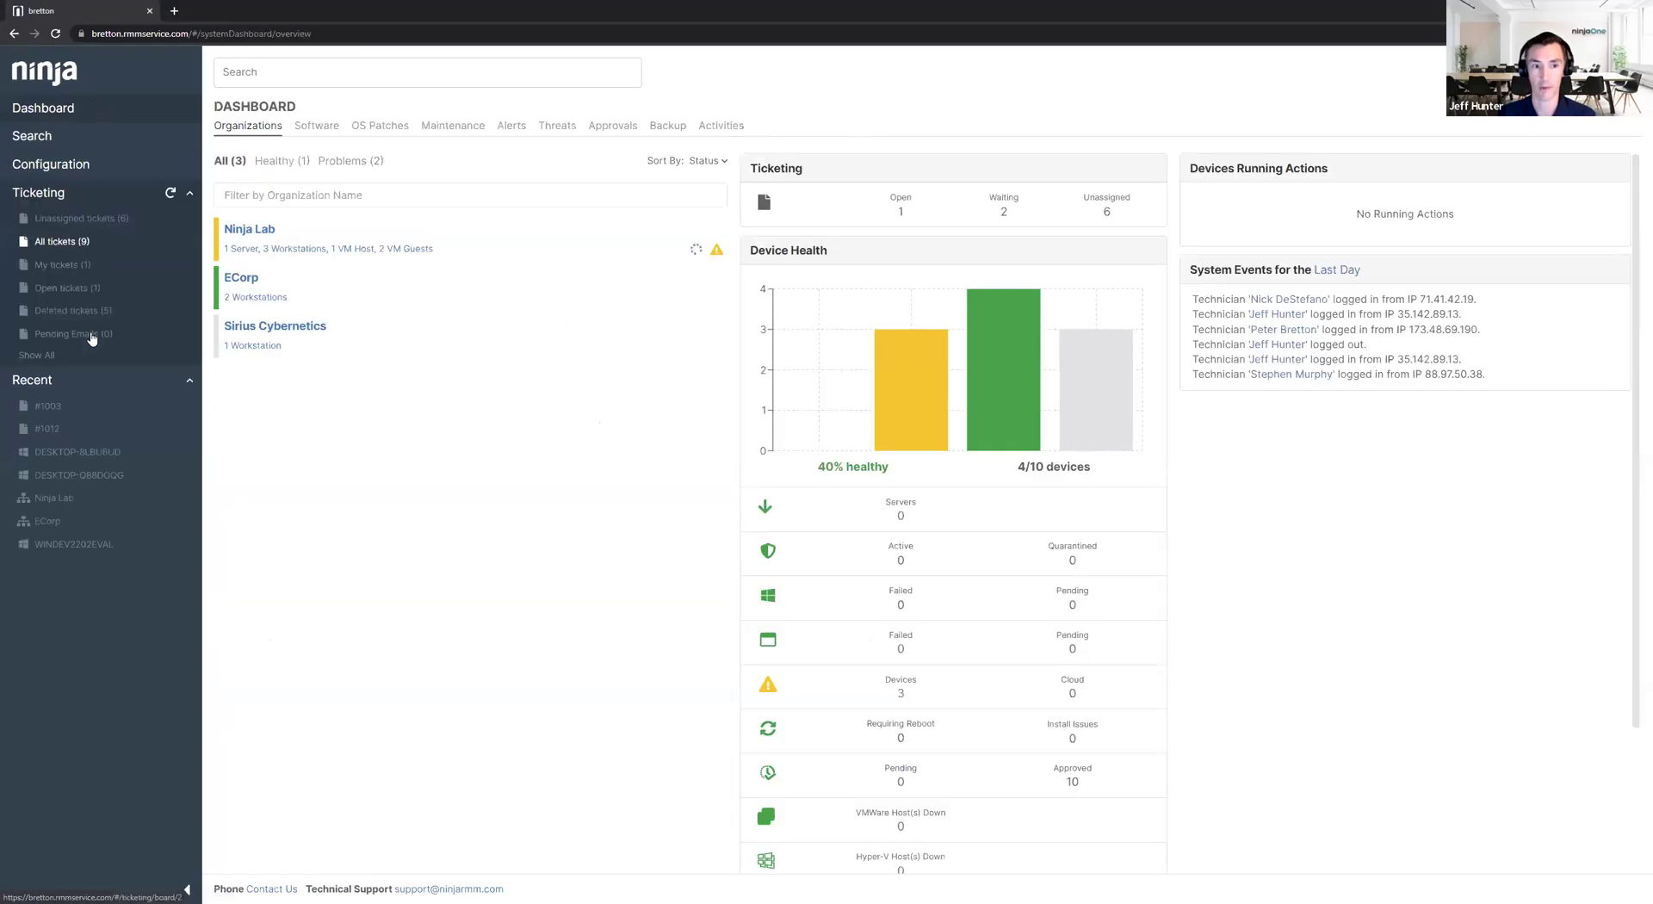
click(56, 421)
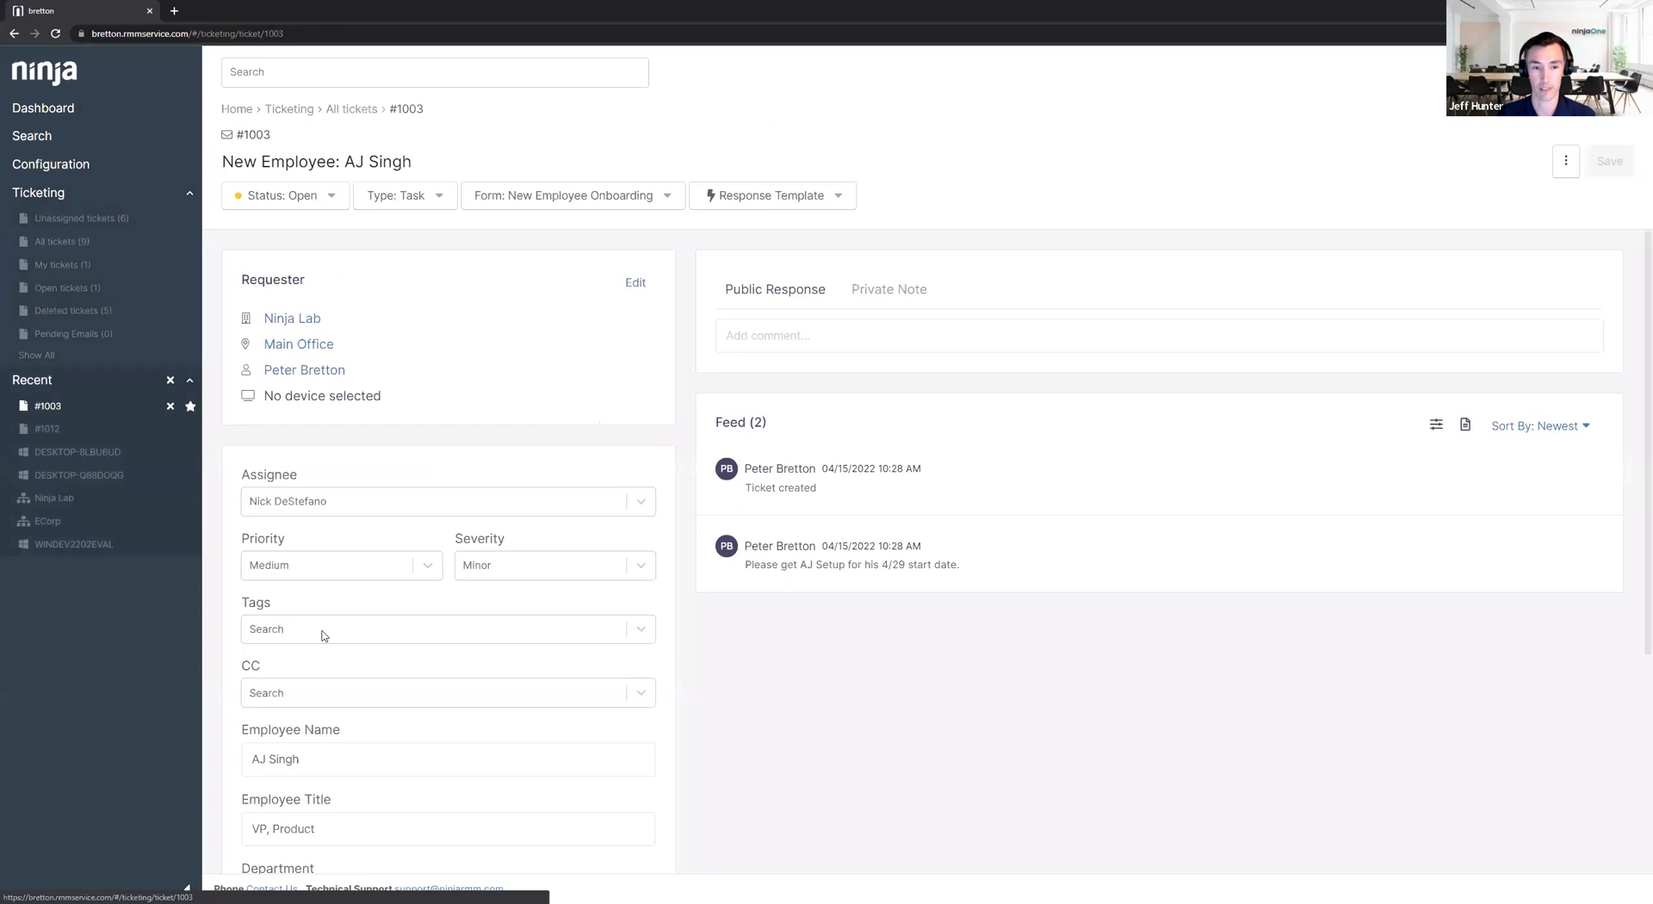
click(323, 630)
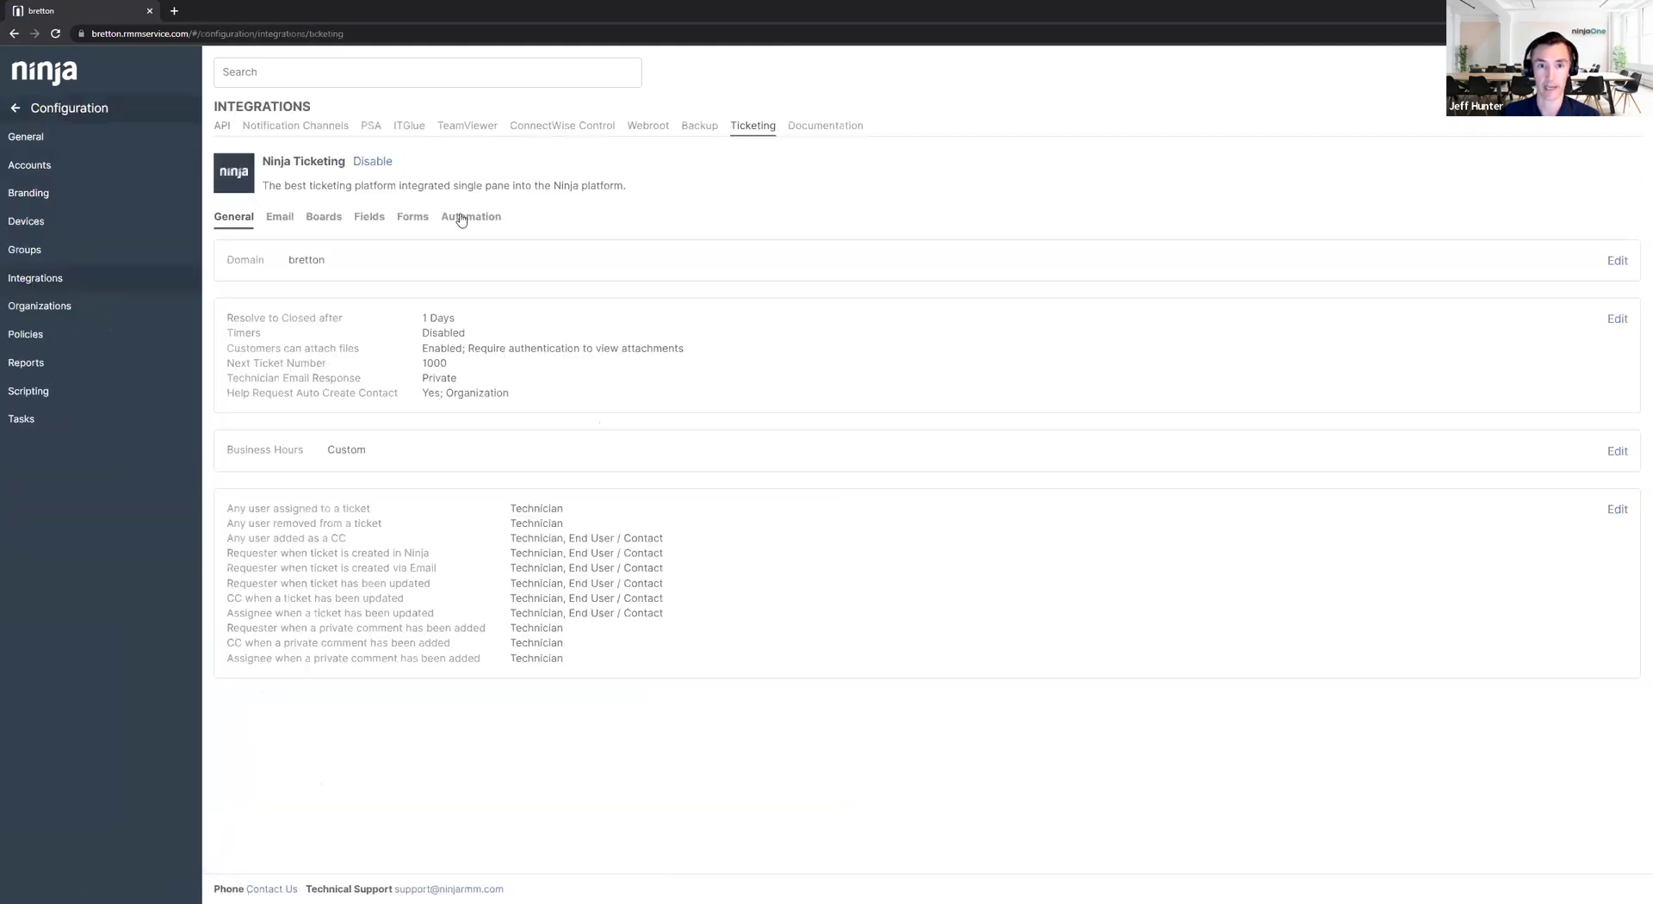
Start a new event-based automation with an add-tags action.
click(461, 216)
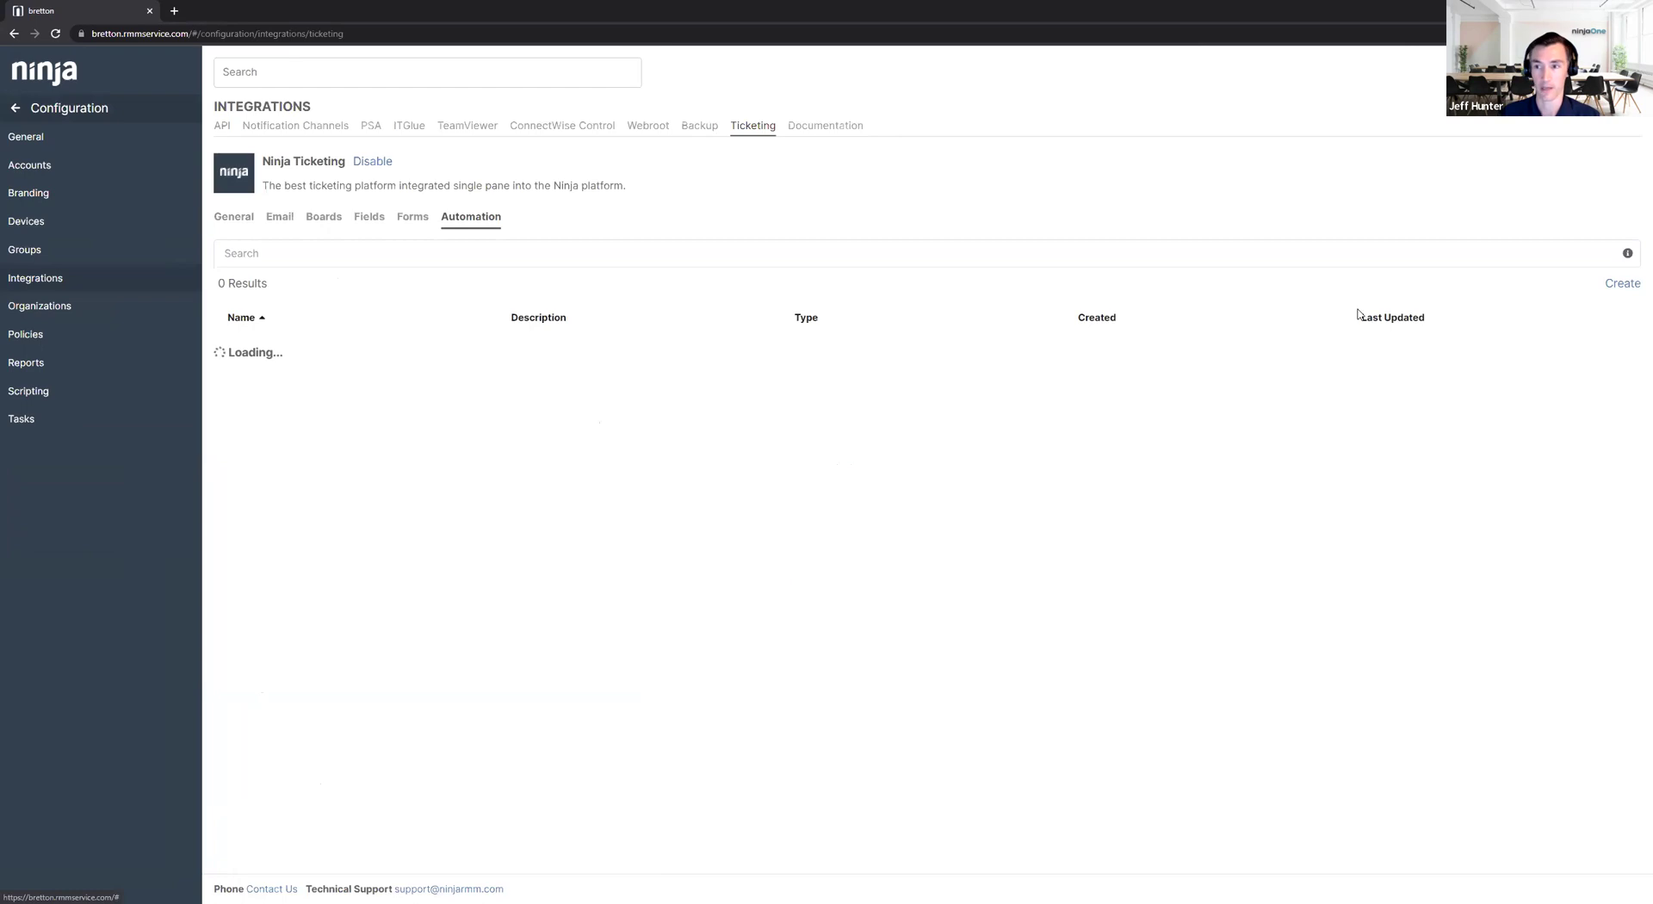
click(1618, 284)
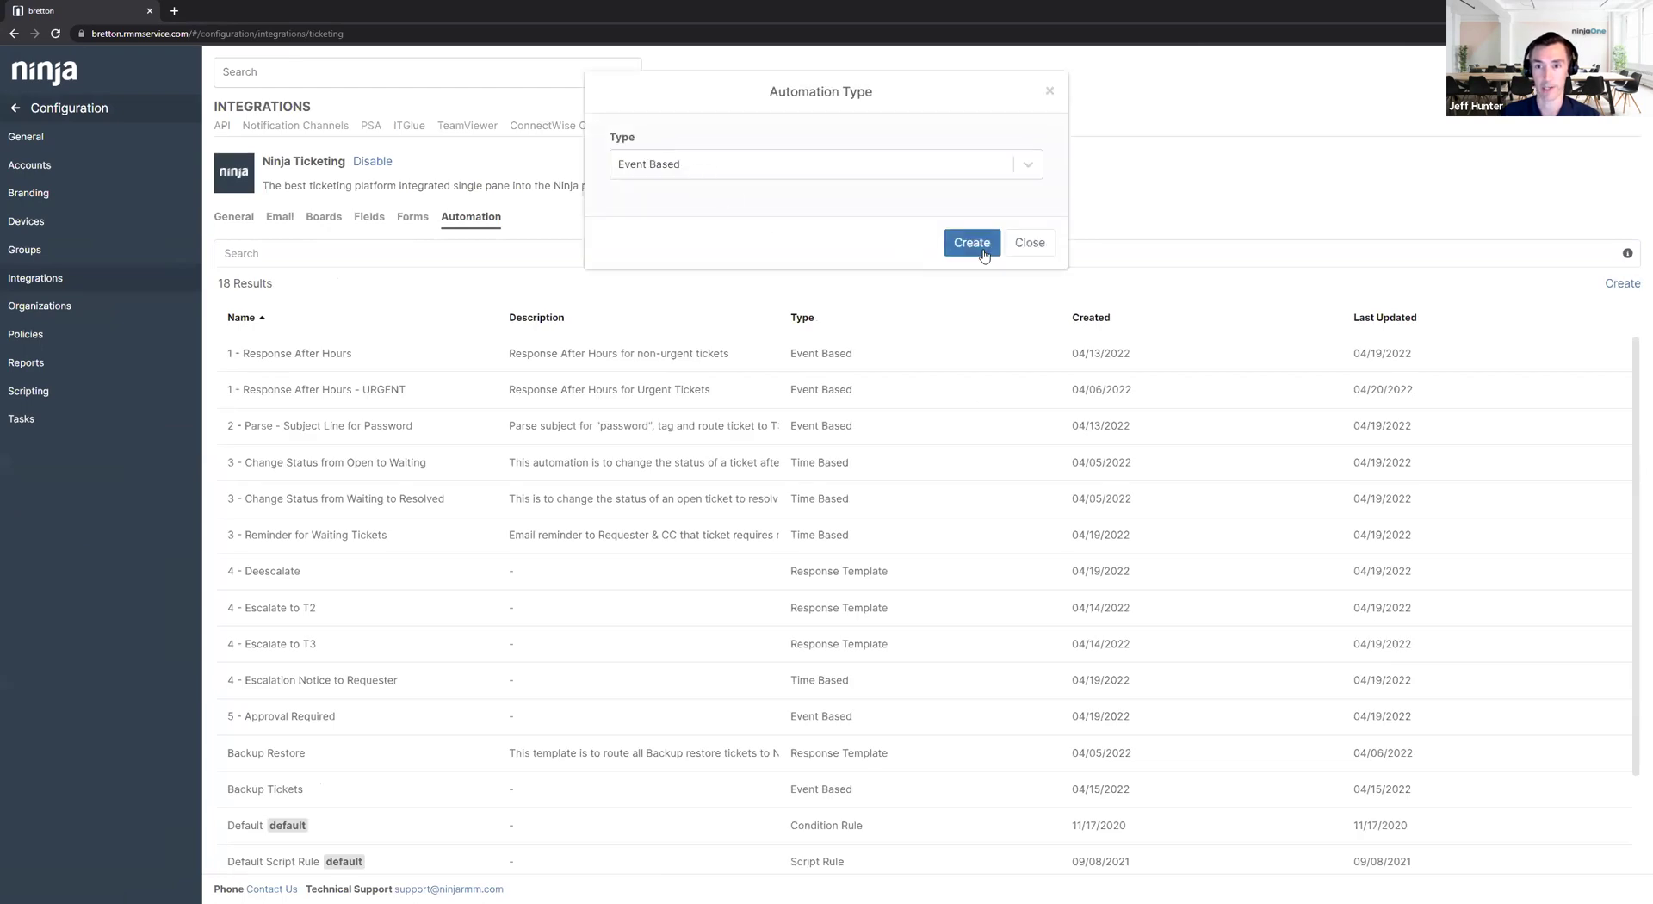
click(984, 255)
click(571, 269)
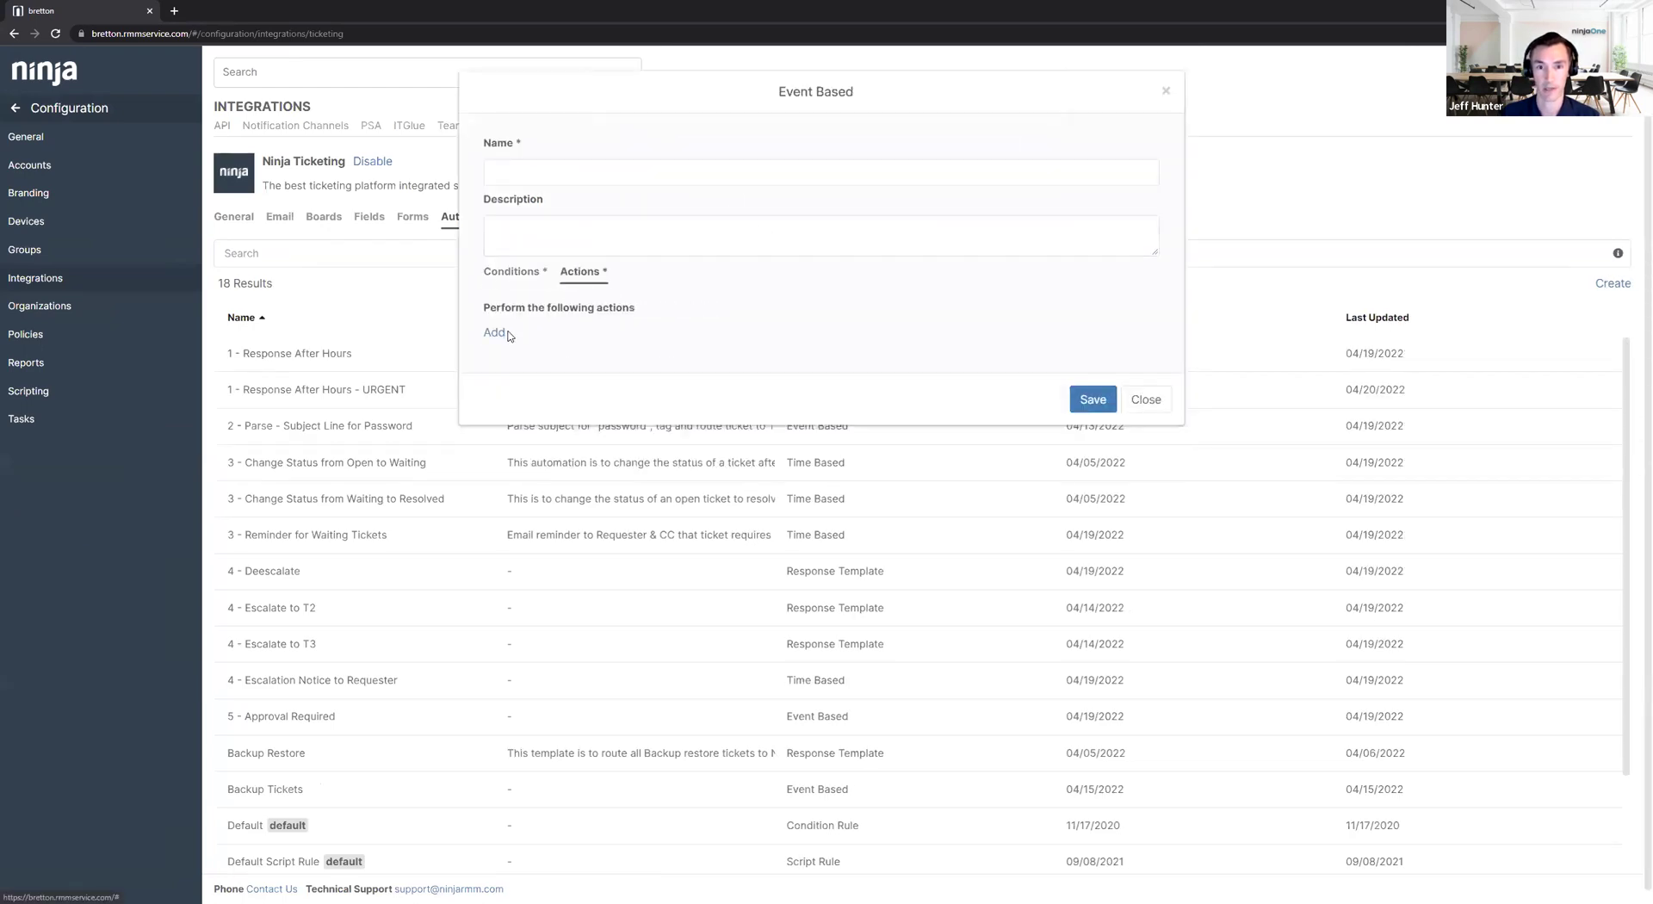
click(497, 340)
click(528, 336)
click(525, 370)
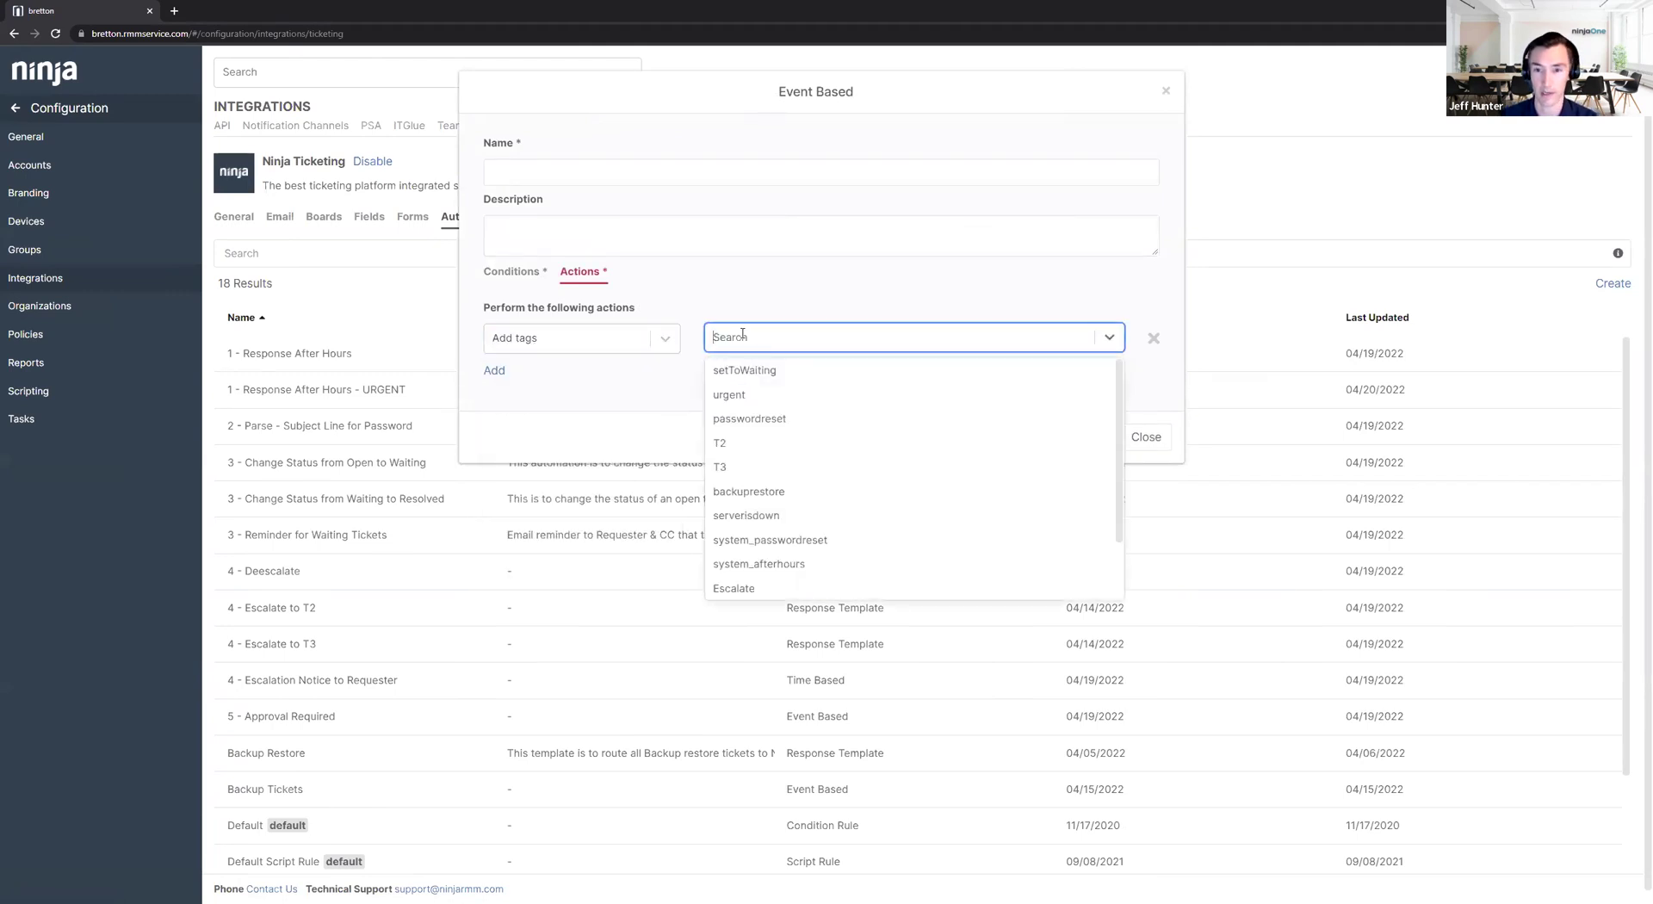
Set the action's tag to system_response_error.
scroll(749, 418, down, 1)
scroll(749, 442, up, 1)
text(system)
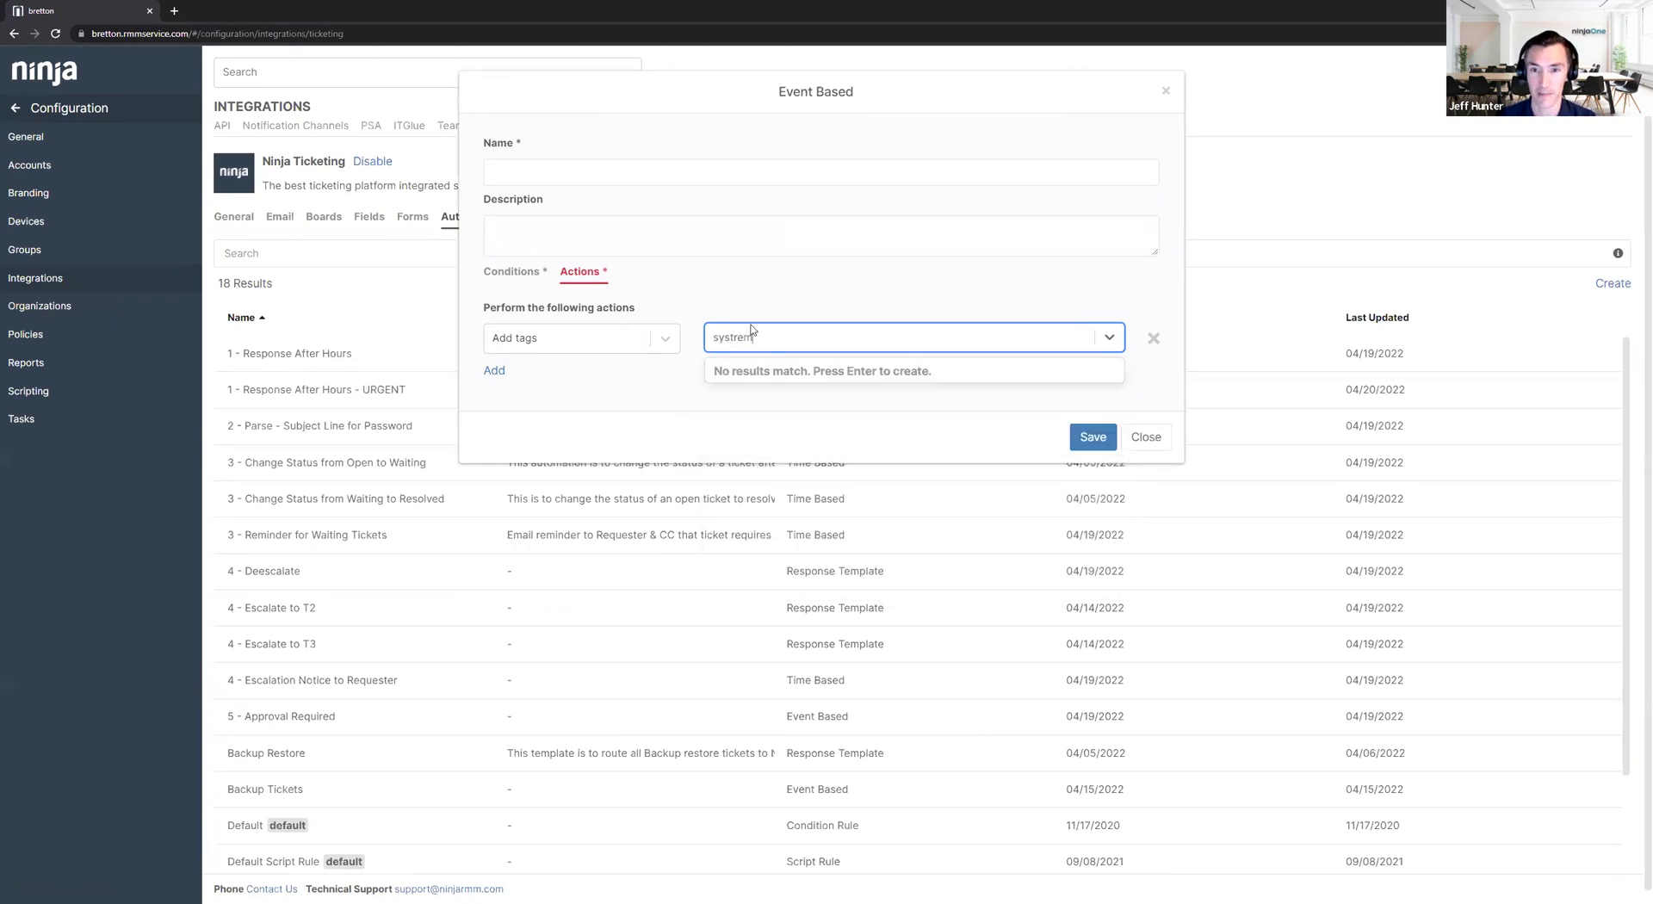
text(_response_)
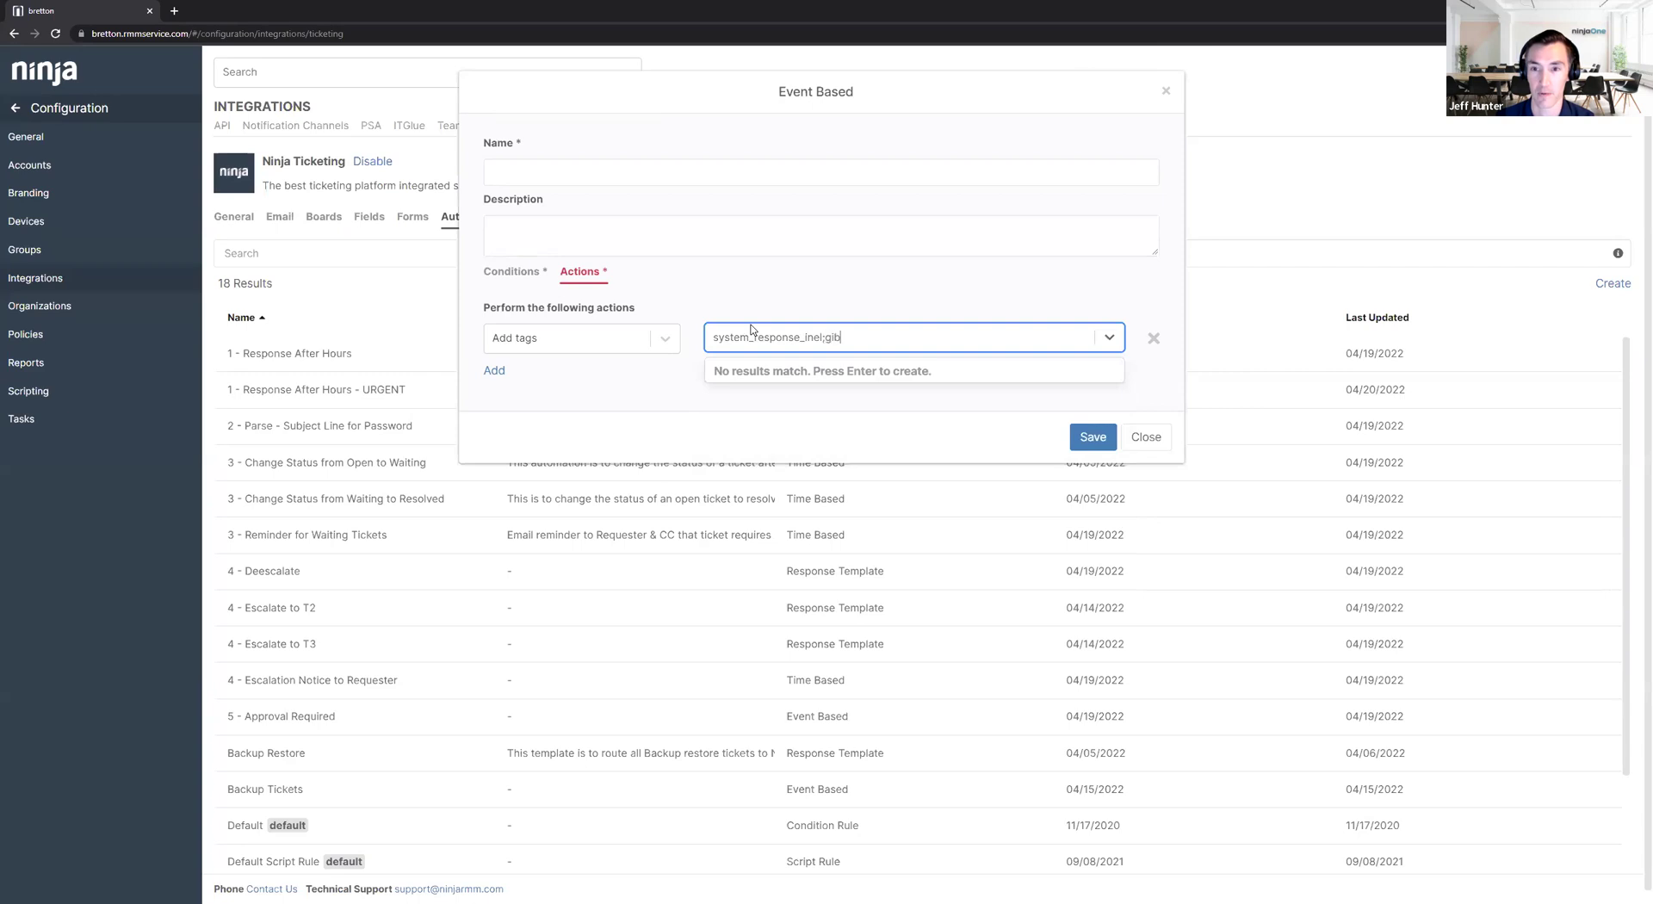
text(ineligible)
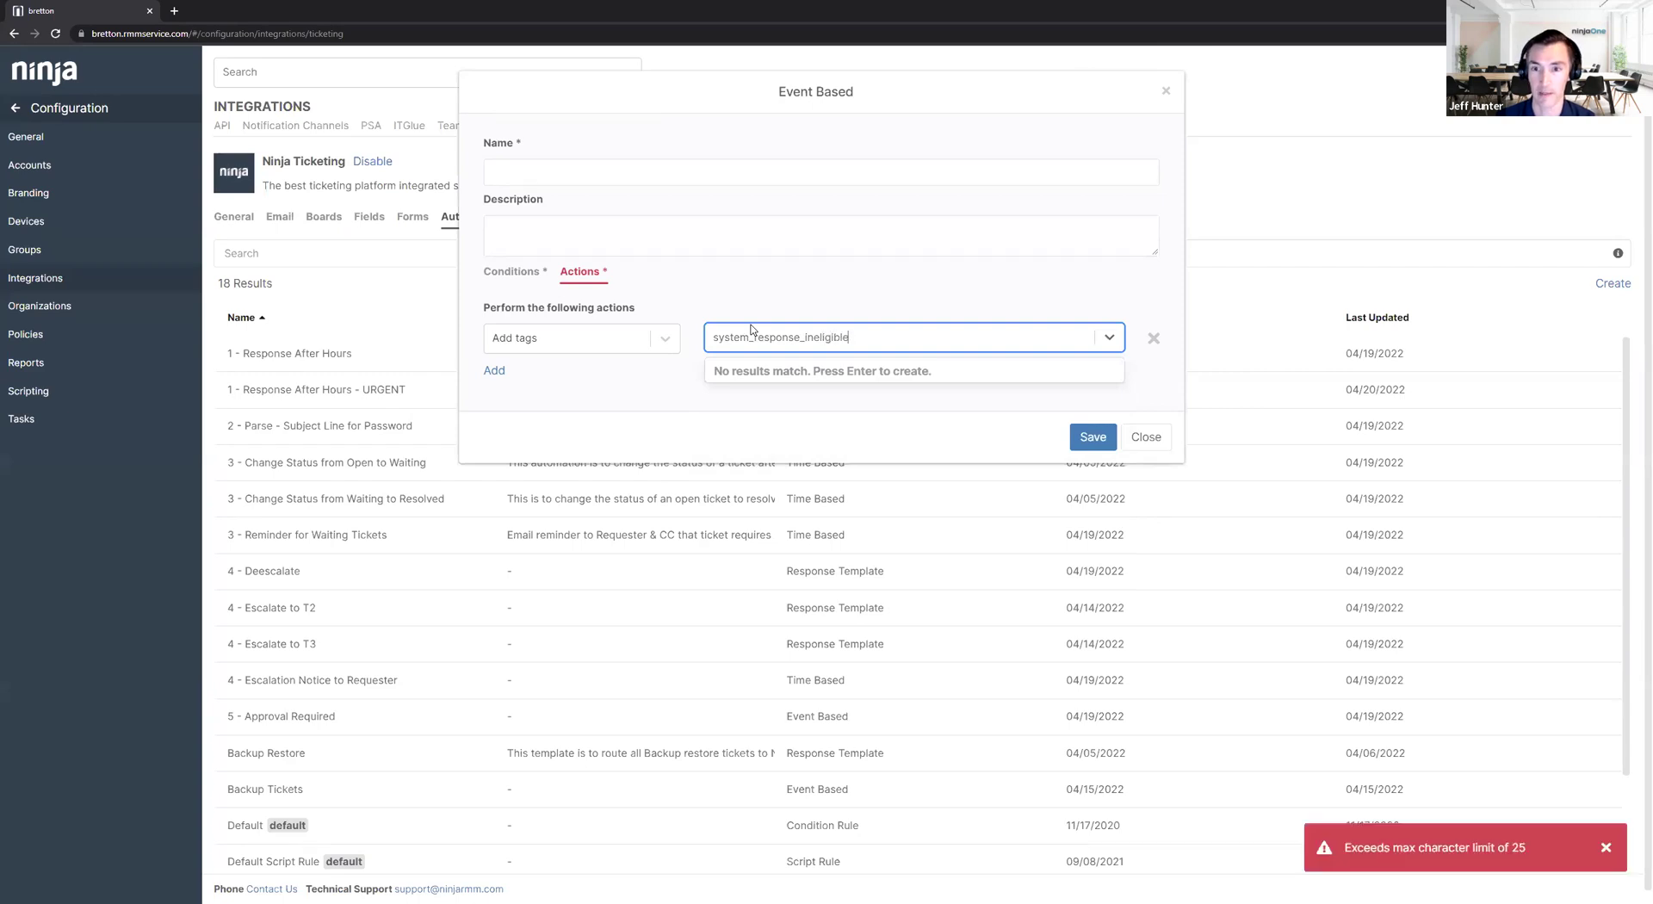
key(BackSpace)
key(BackSpace)
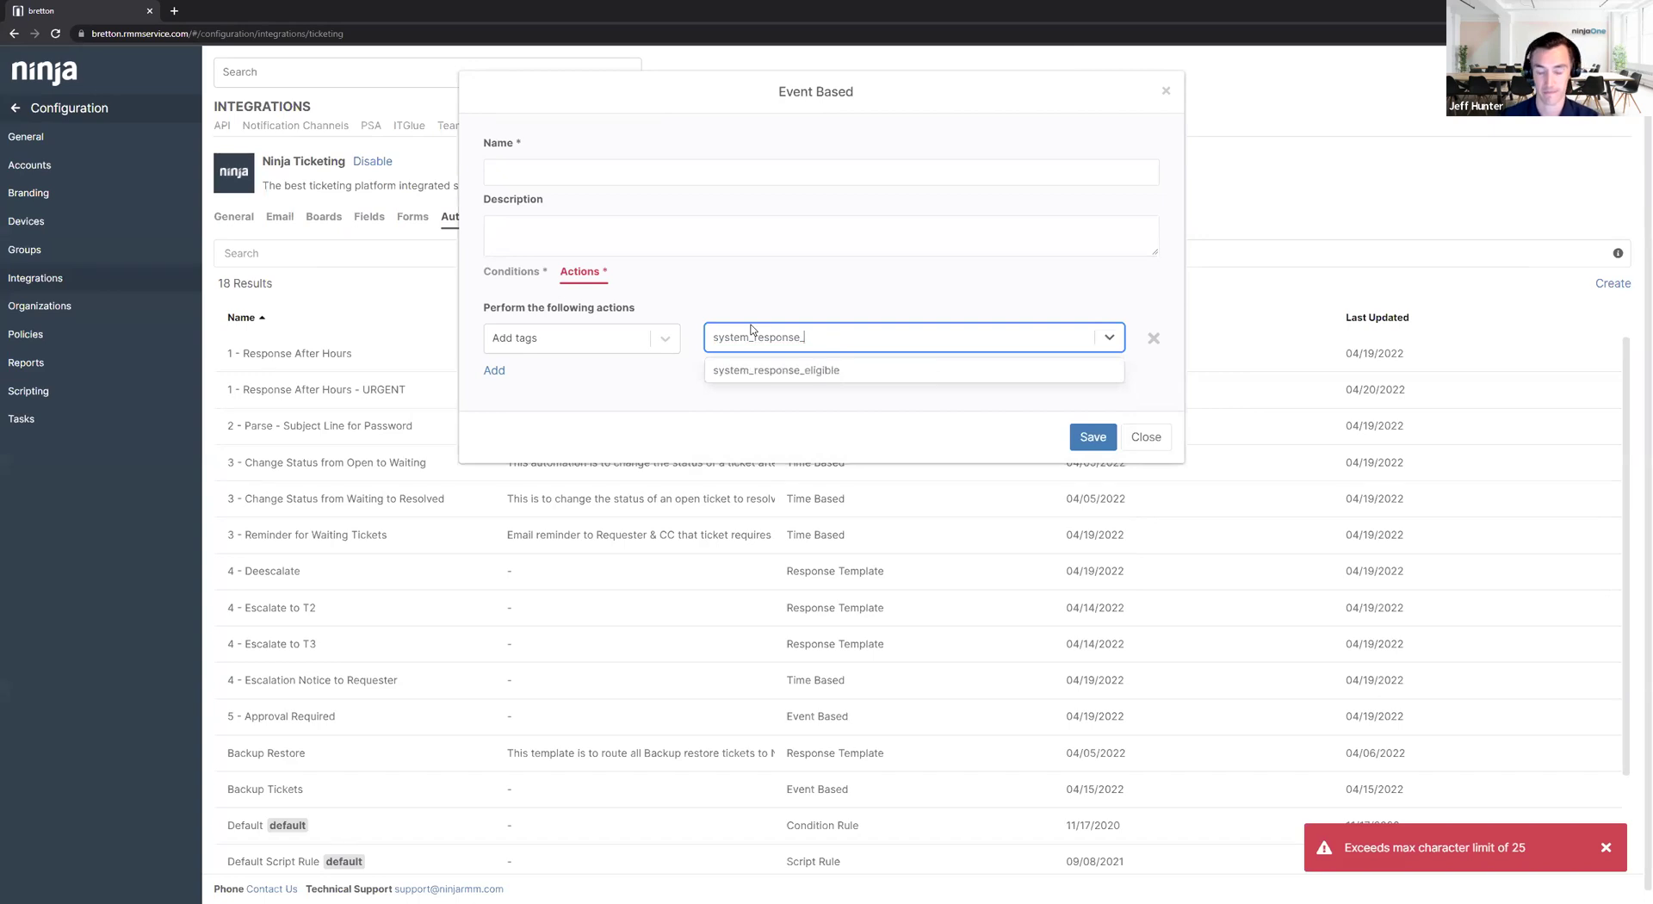
text(error)
key(Return)
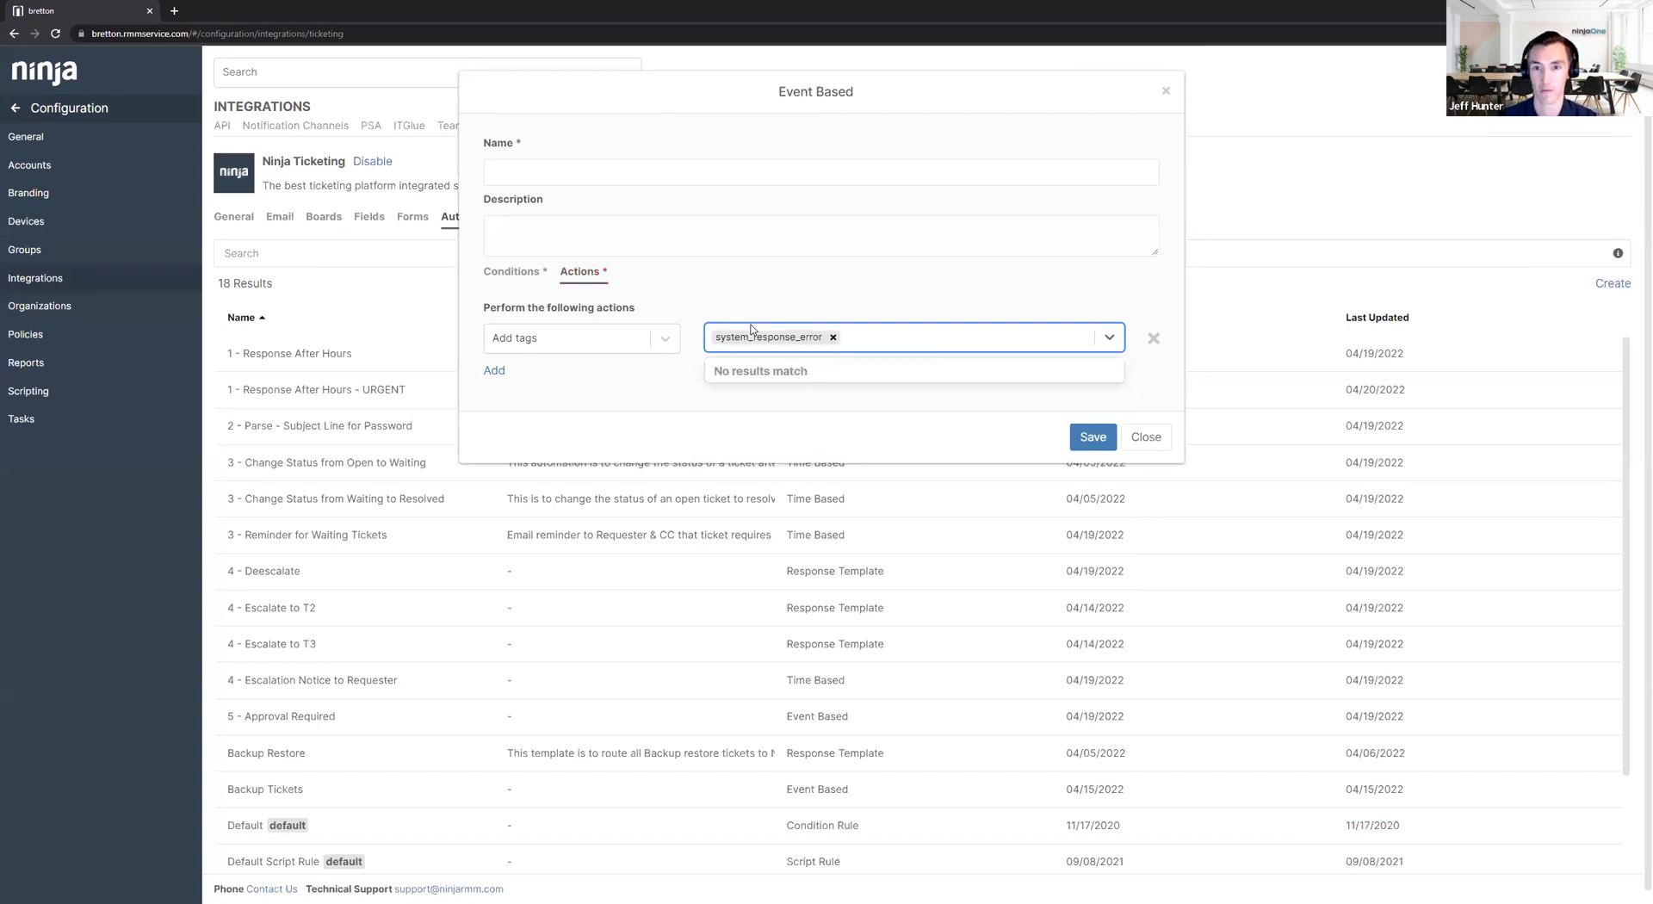
Add three condition rows, then close the draft and discard its unsaved changes.
click(514, 271)
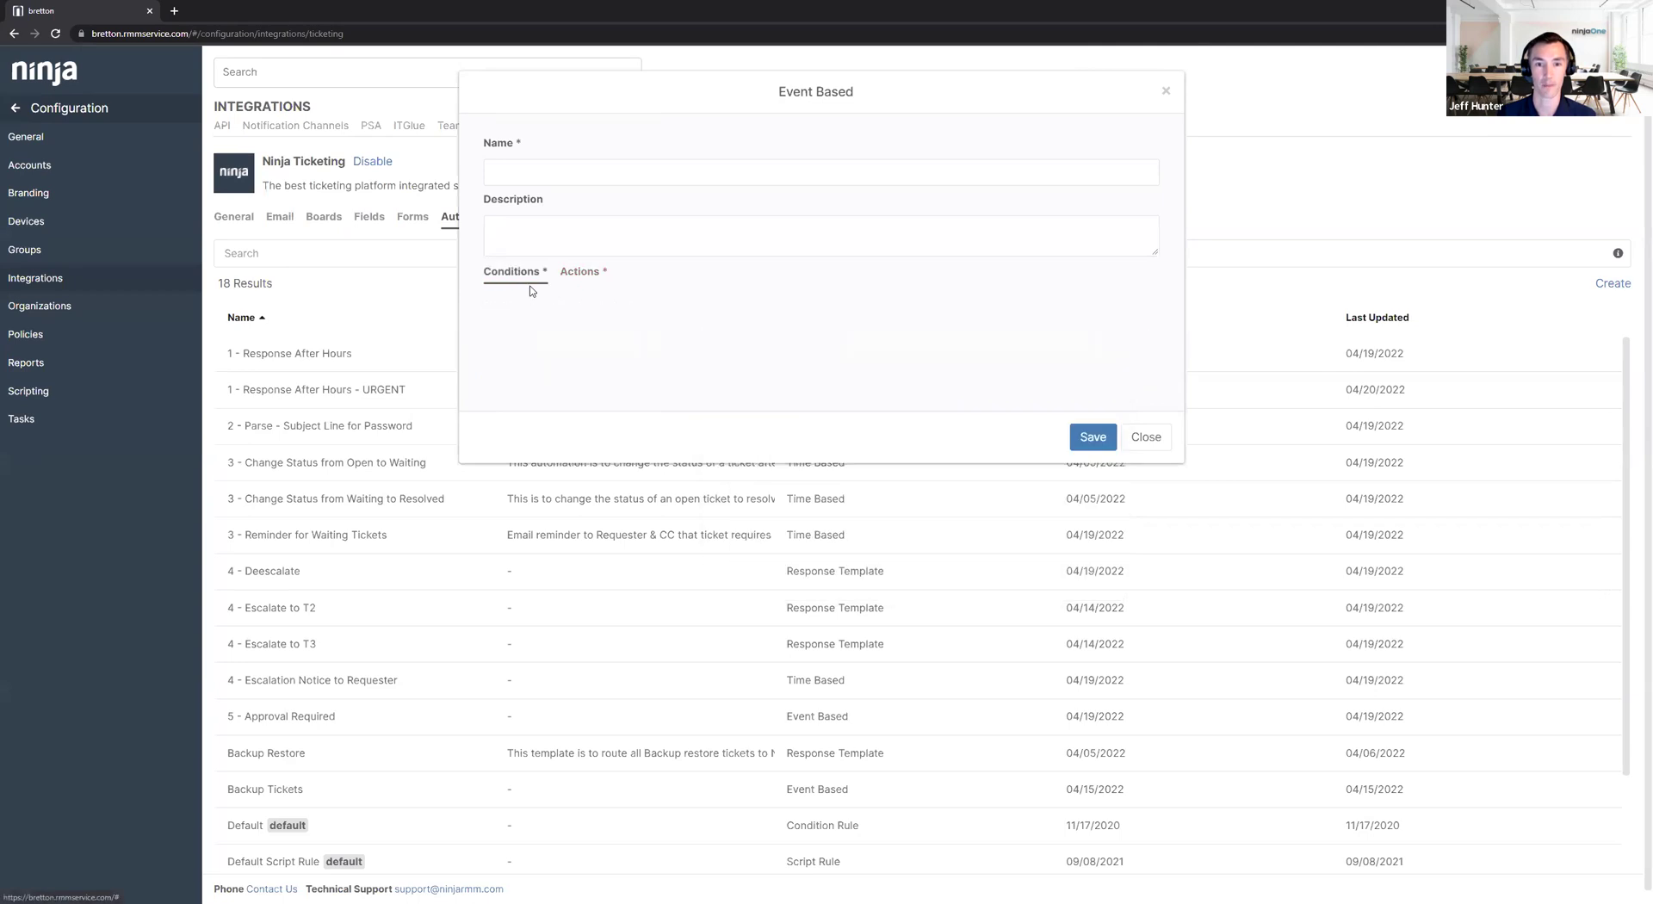
click(551, 342)
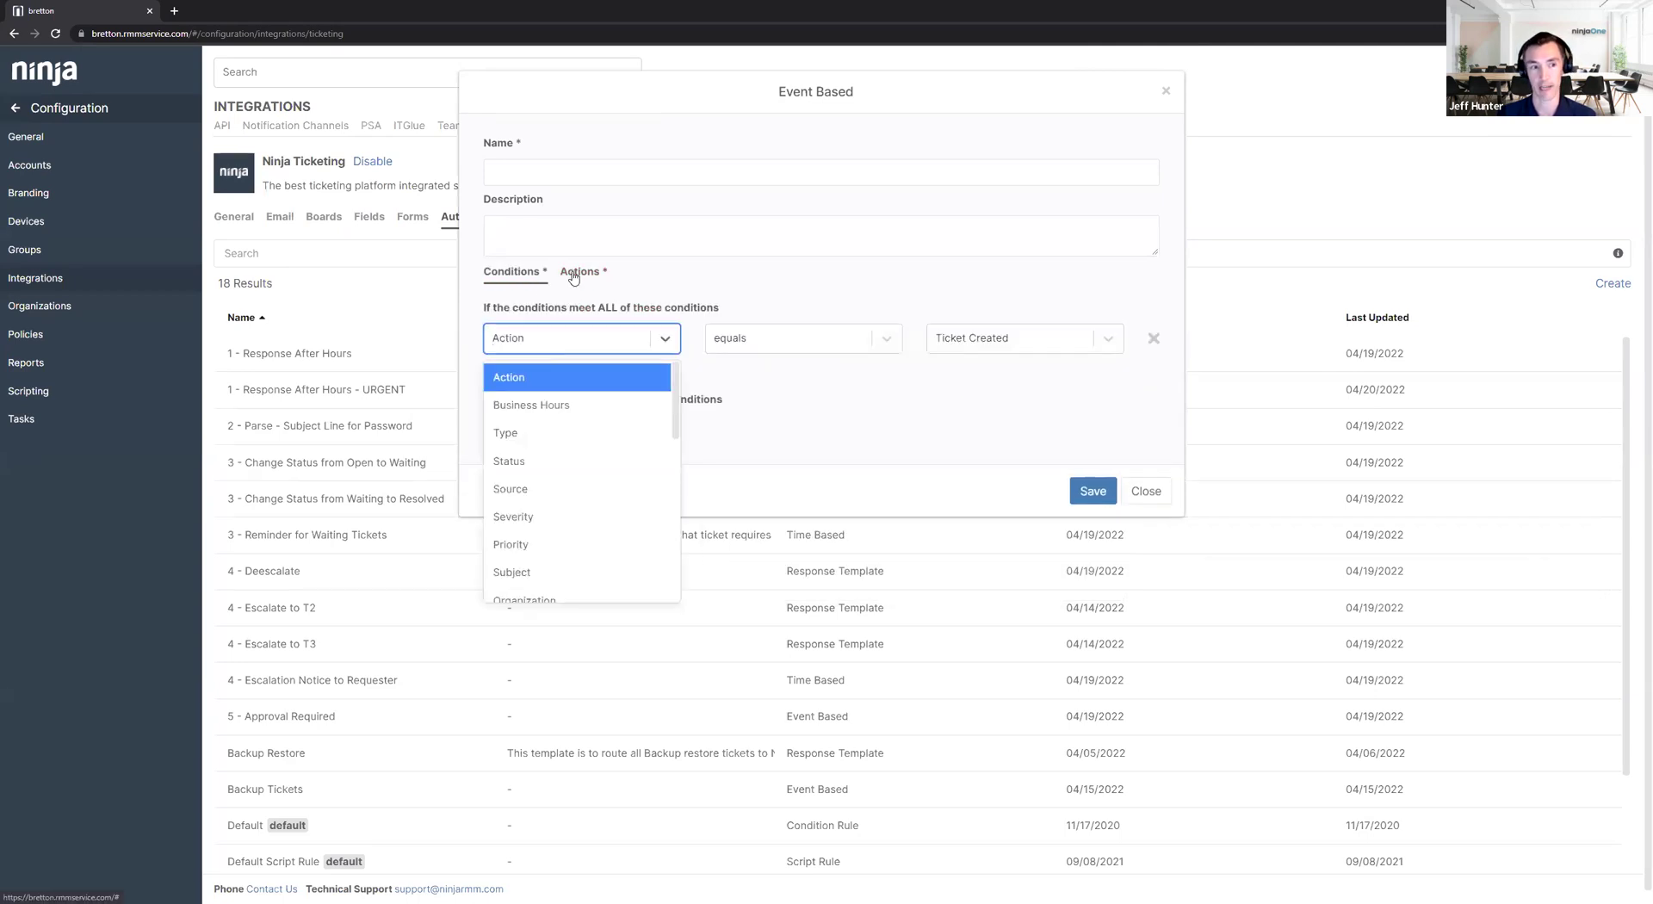
click(574, 272)
click(514, 271)
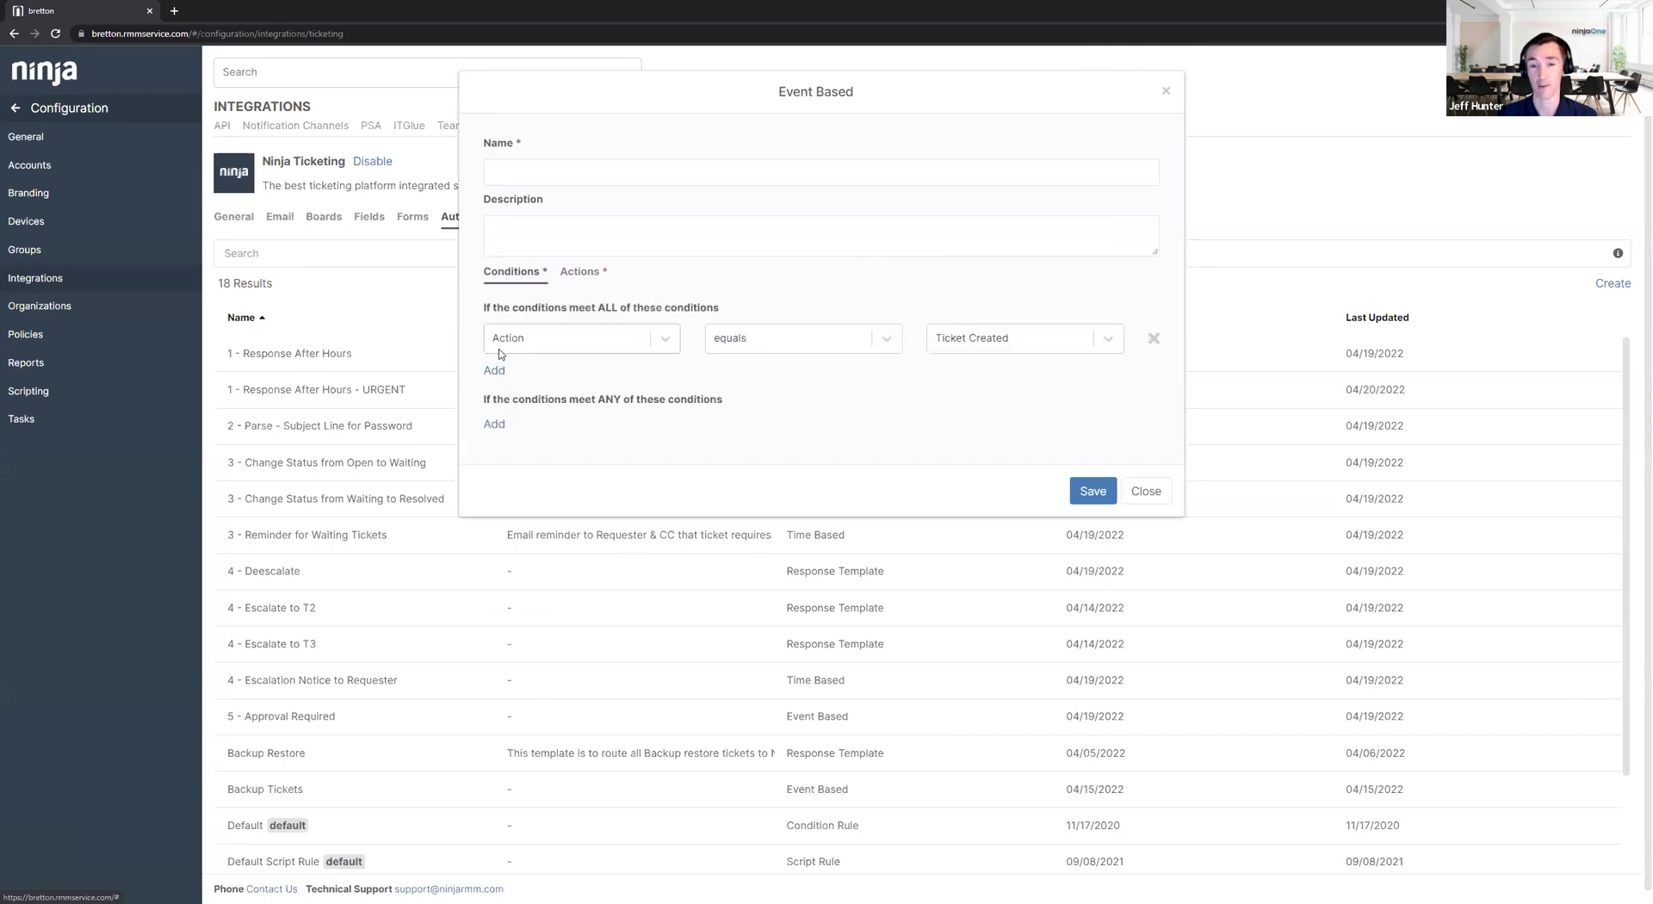
click(495, 371)
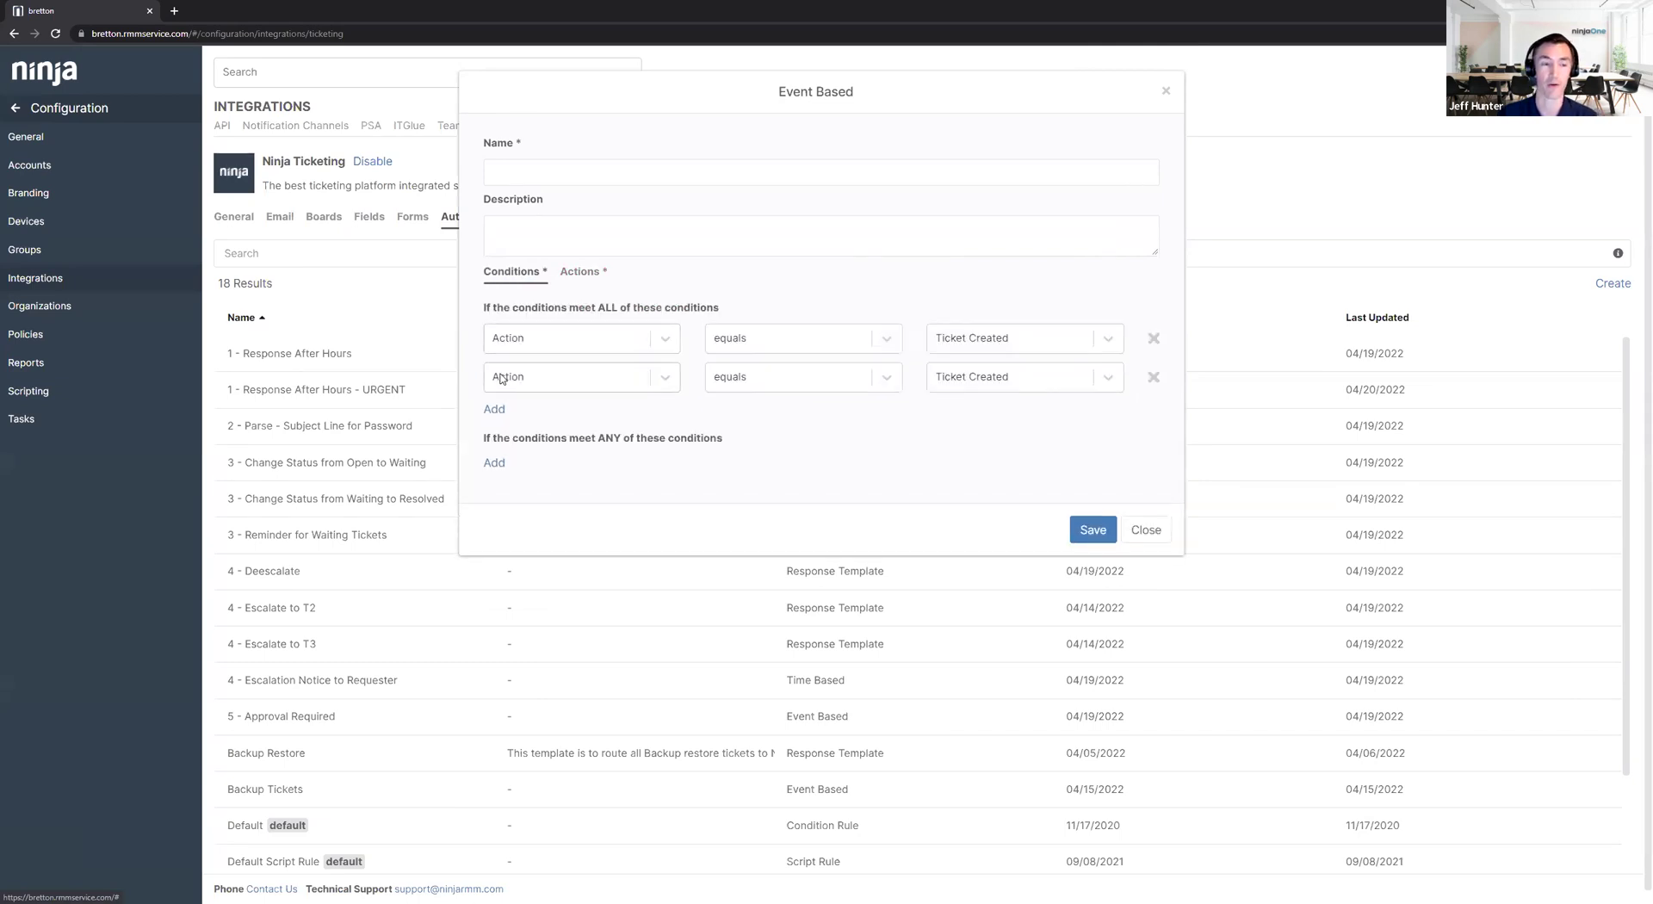
click(580, 272)
click(514, 272)
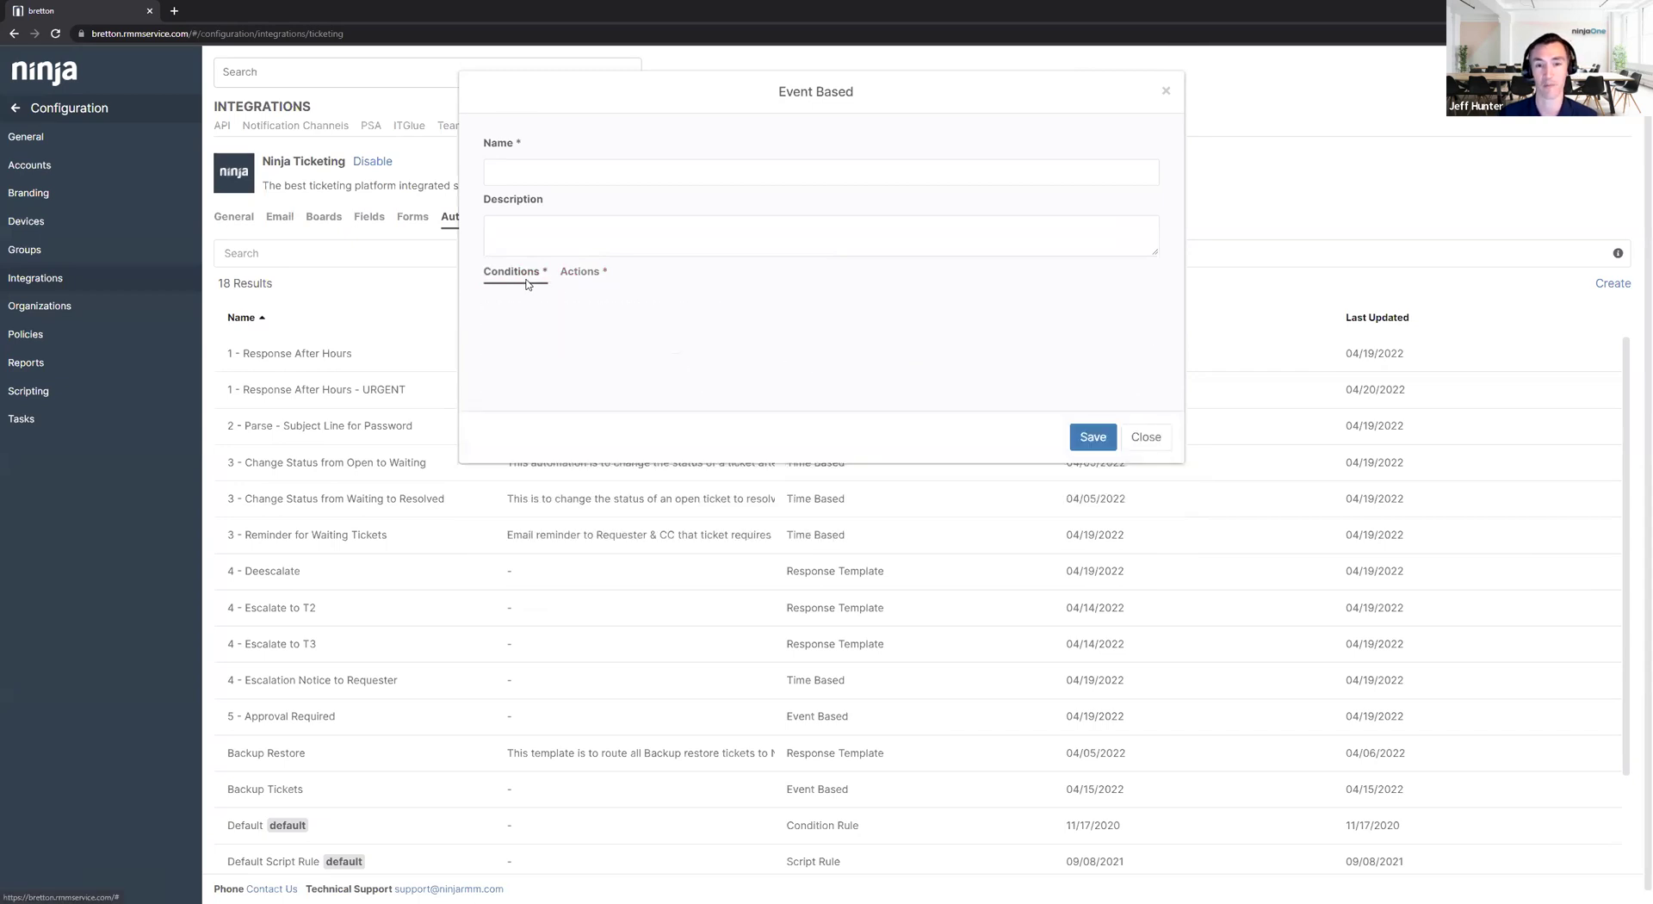
click(495, 409)
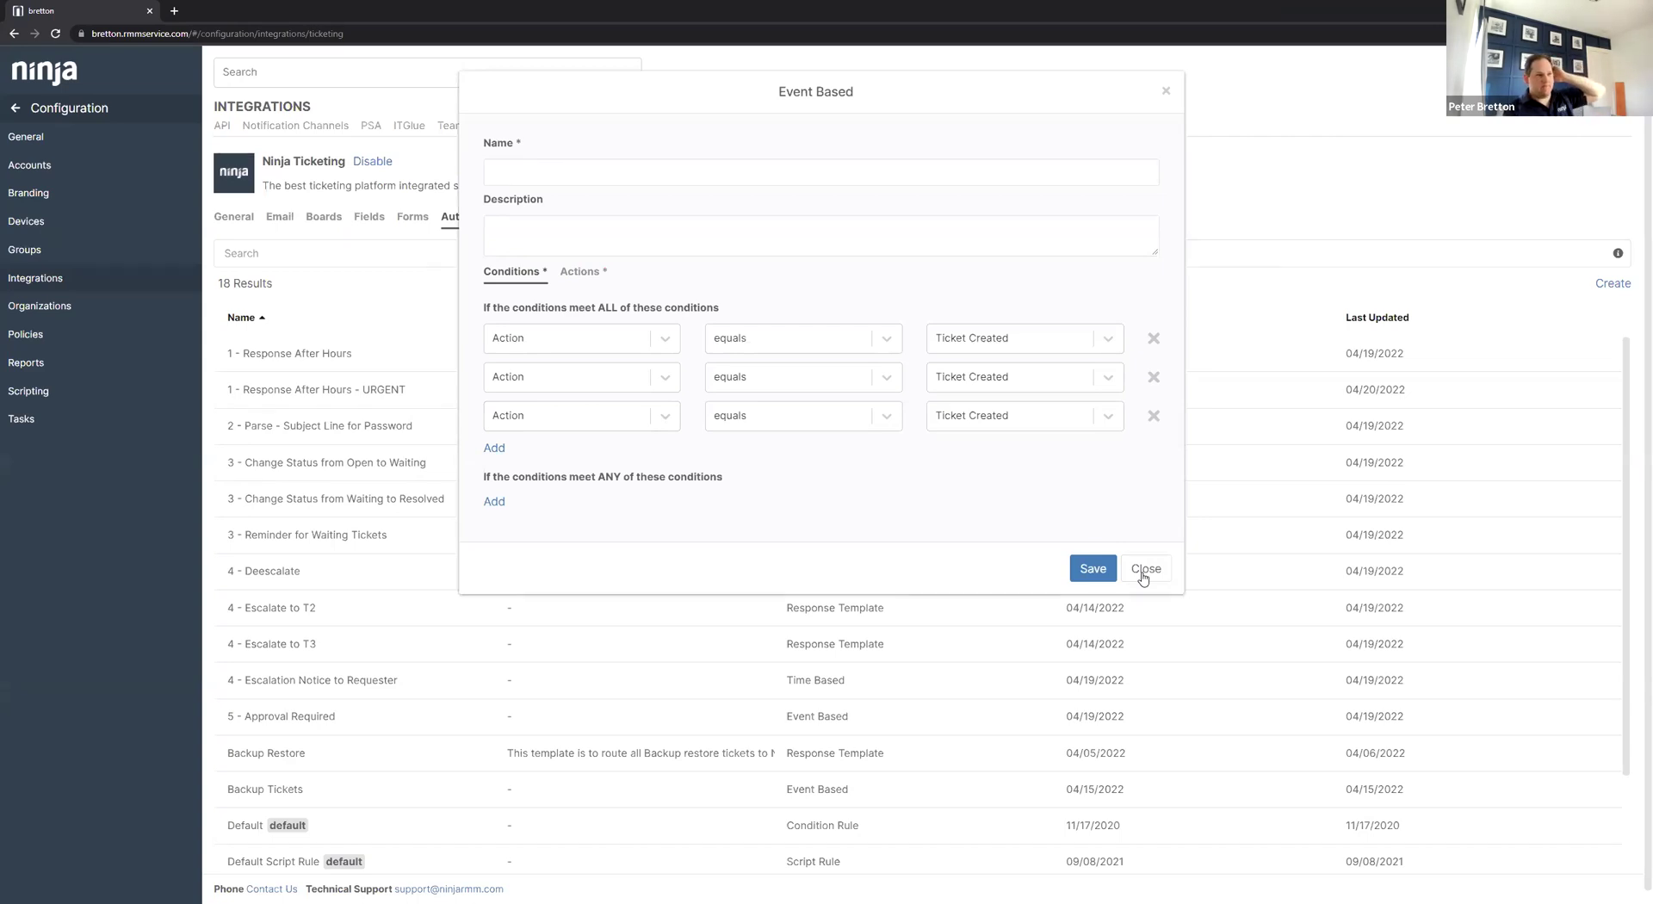
click(1145, 569)
click(1187, 424)
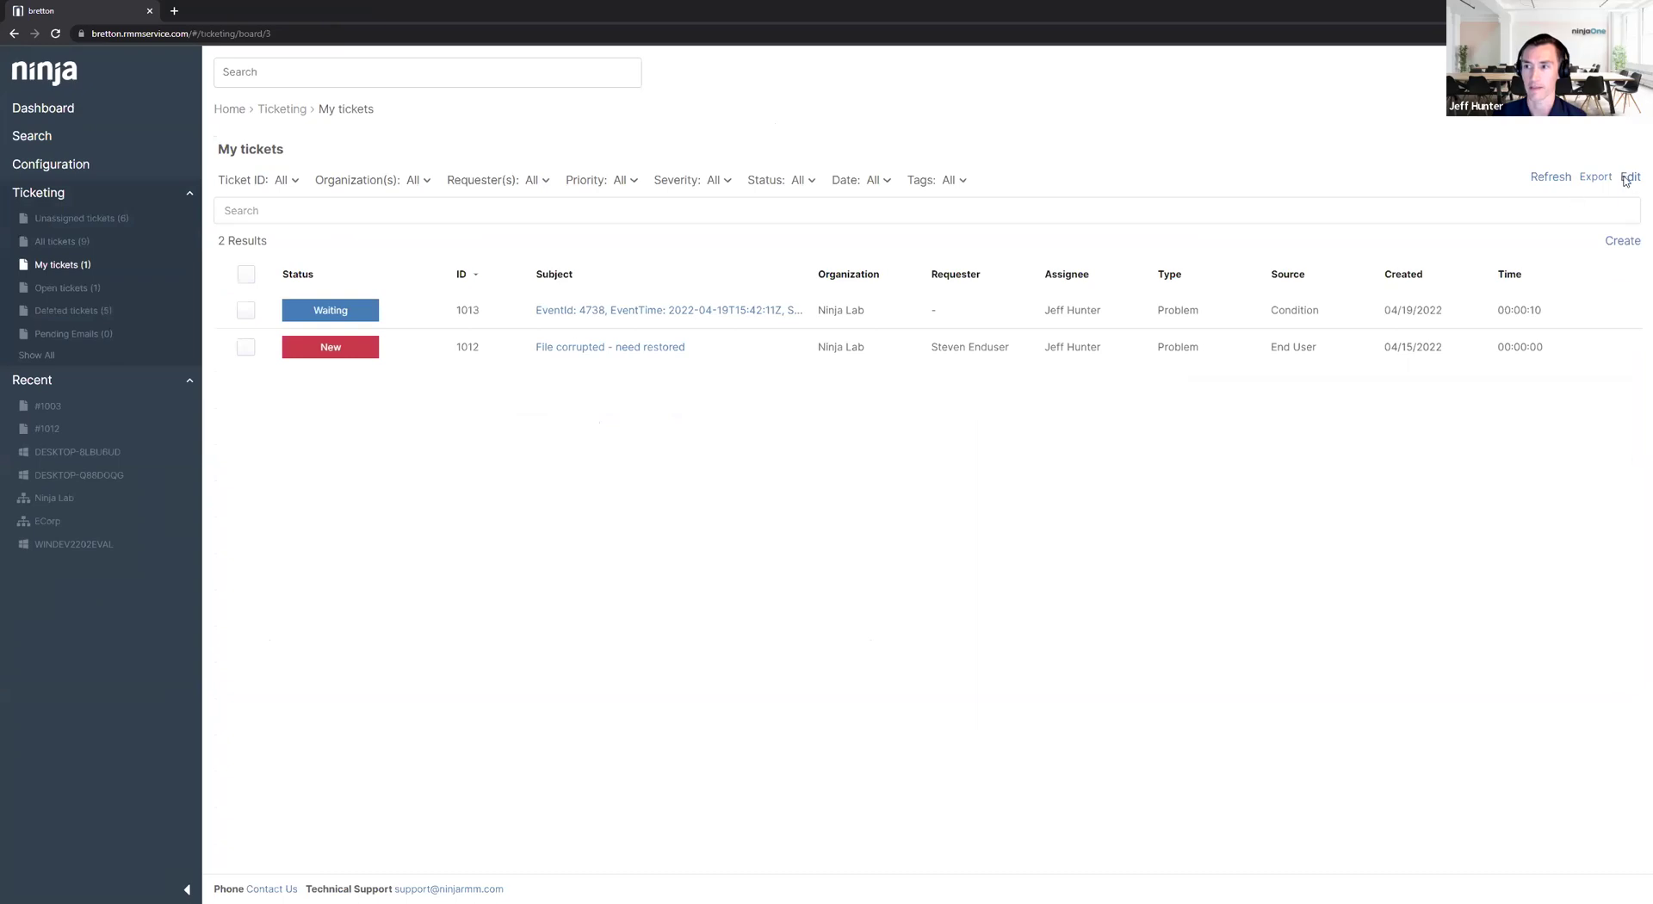
Add the Device column to the My tickets board, save it and refresh the board.
click(1620, 176)
click(1018, 342)
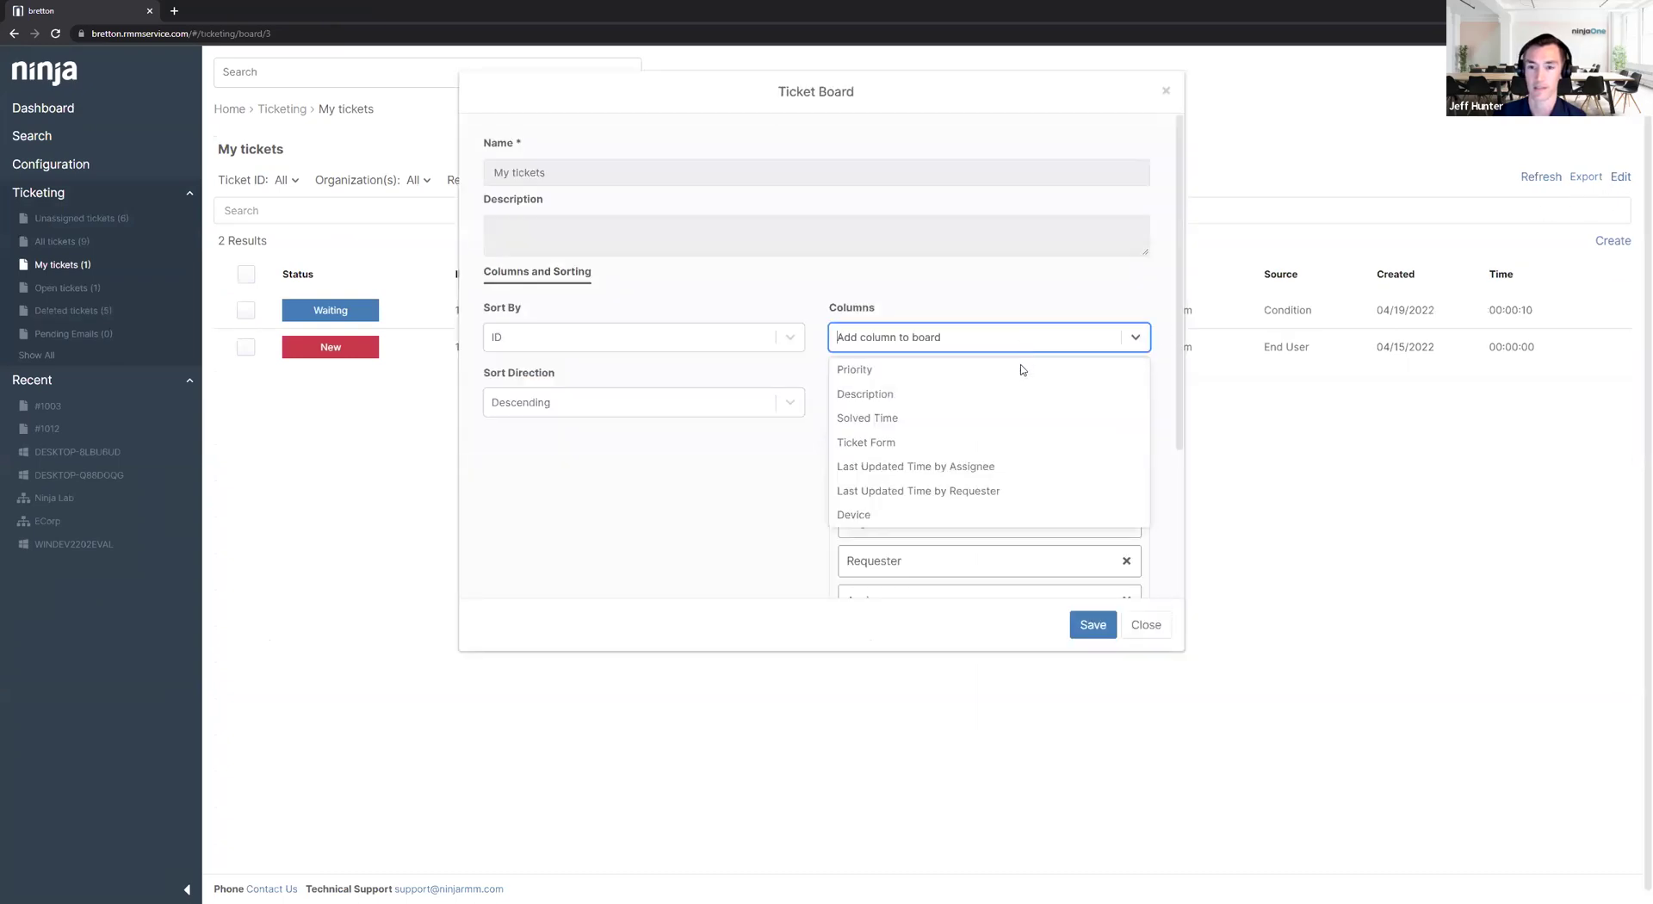
click(875, 519)
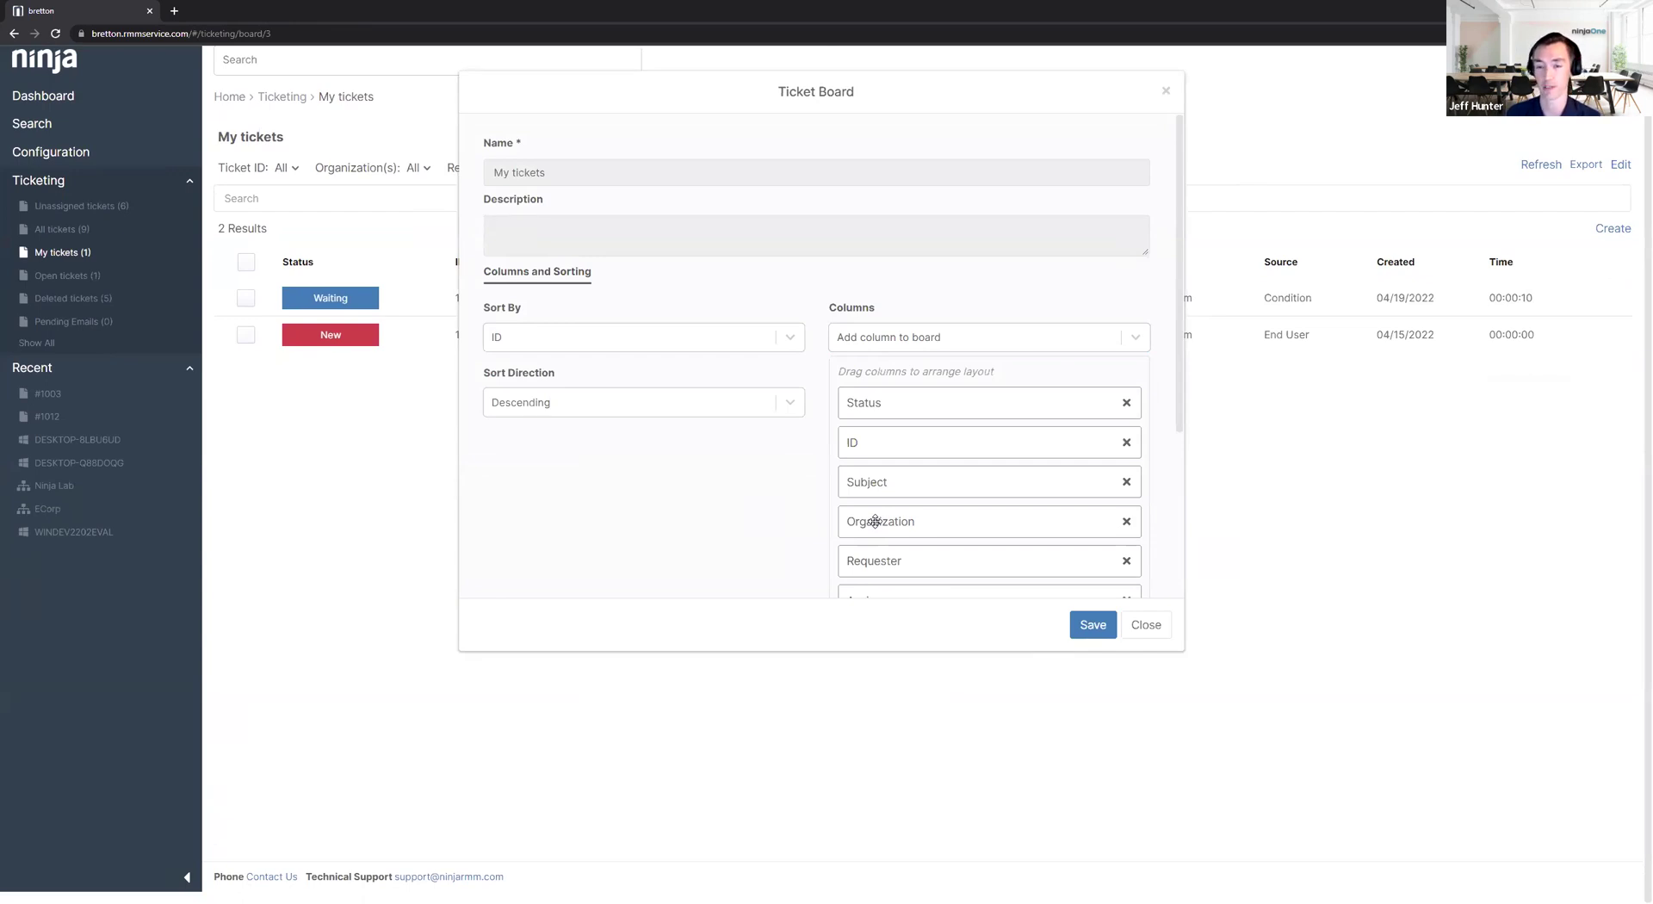
click(1083, 626)
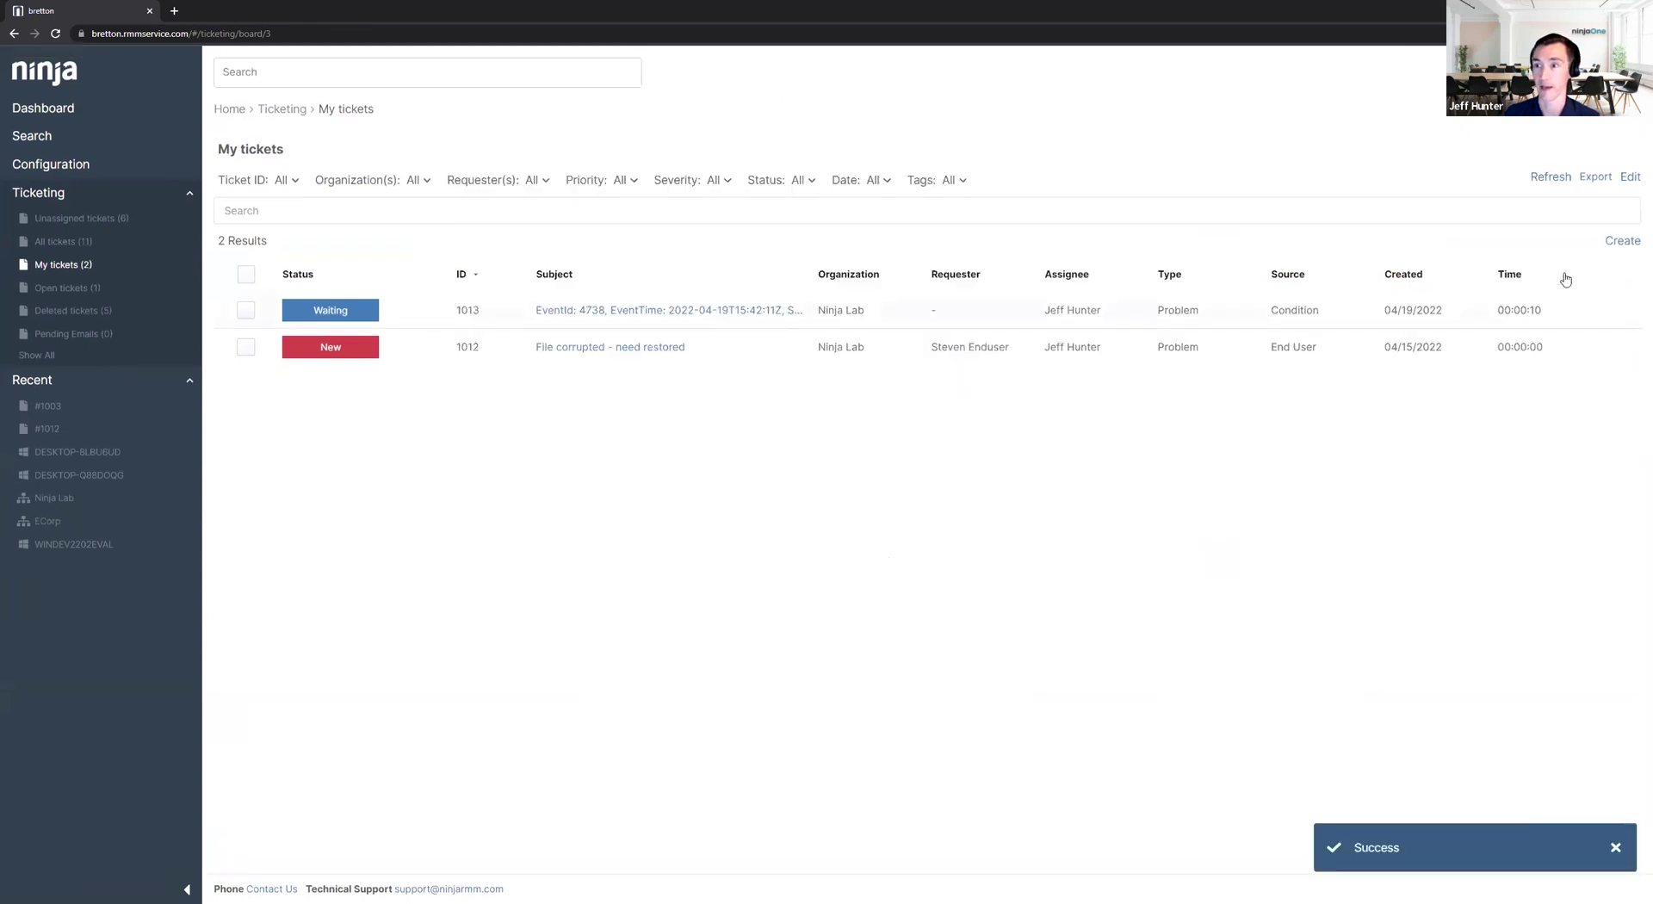
click(1628, 178)
scroll(970, 494, down, 3)
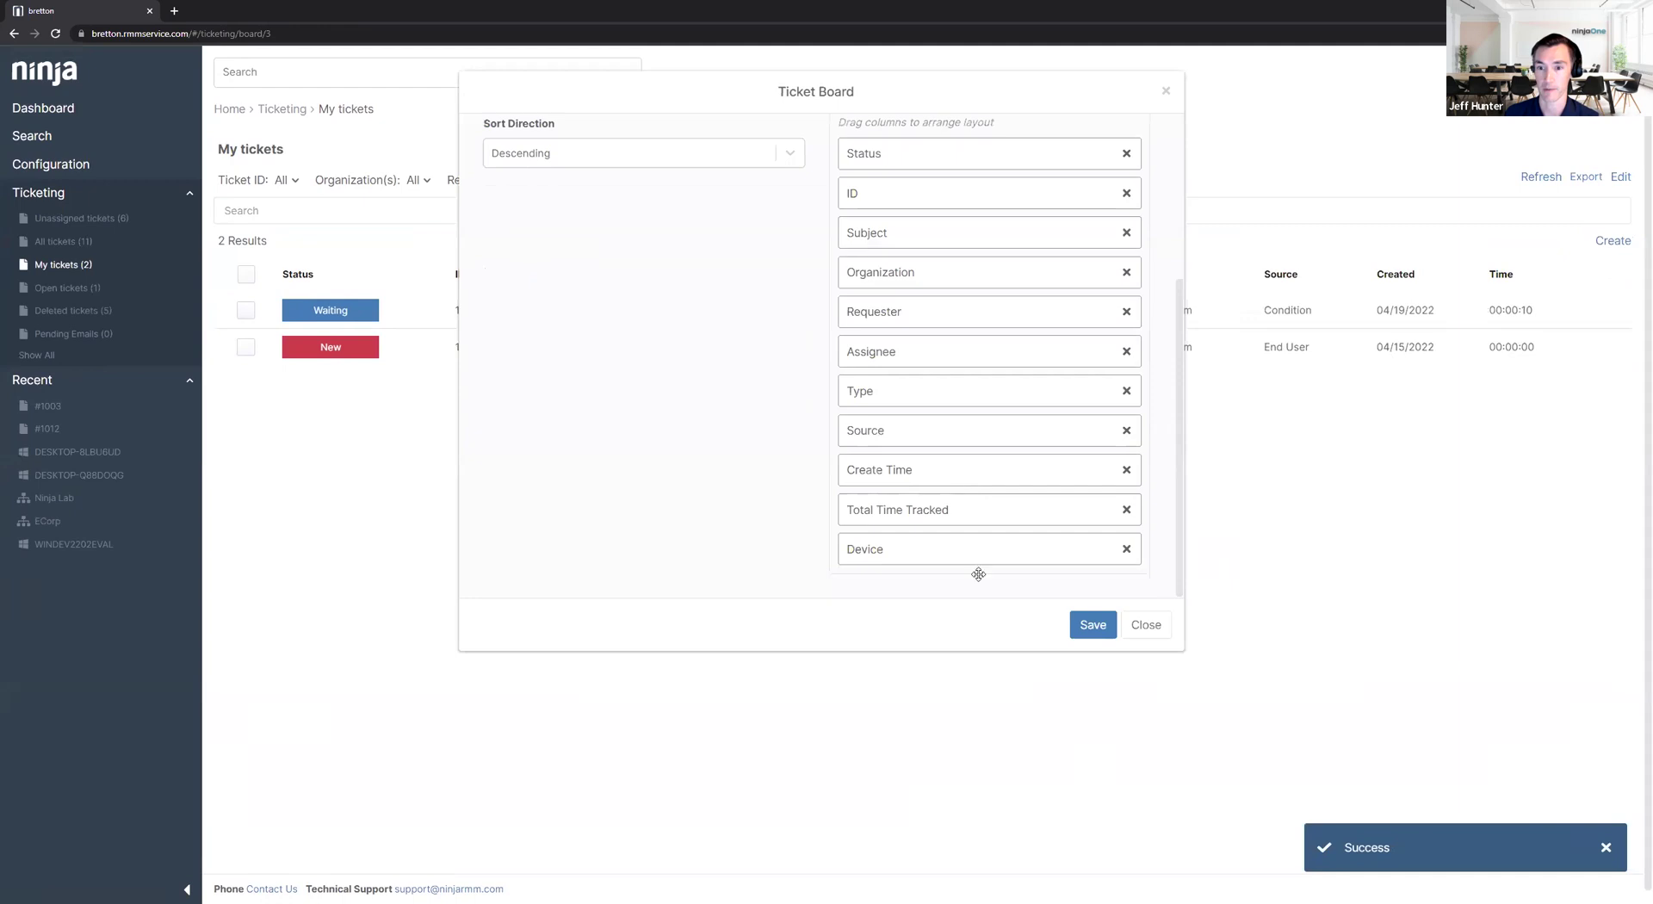
click(1083, 626)
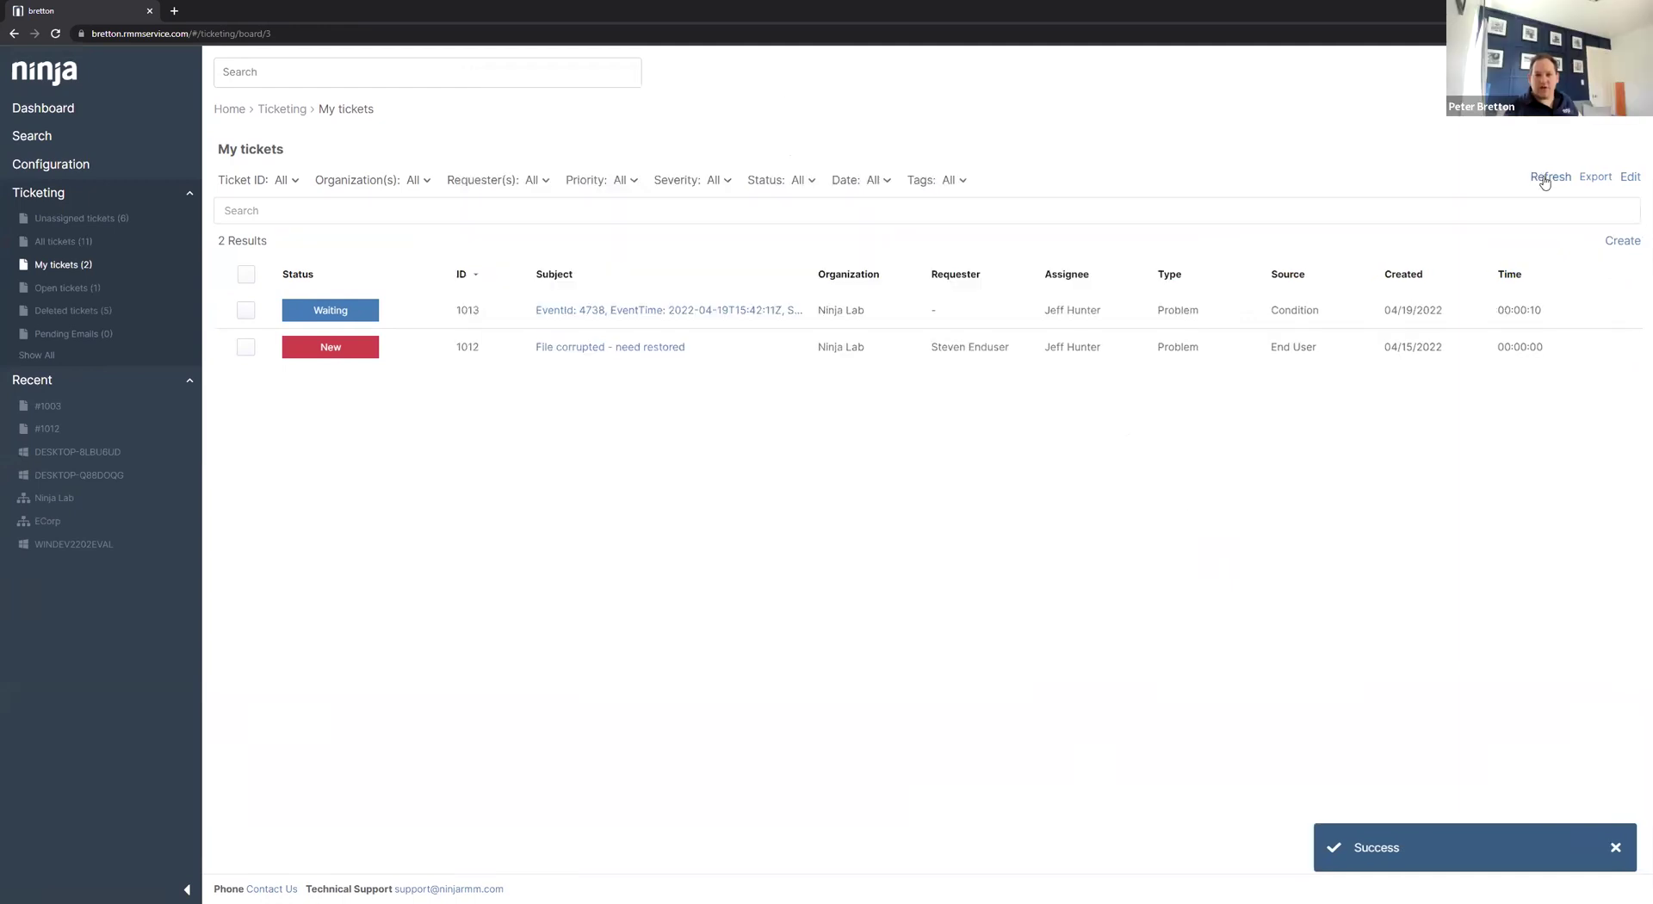
click(55, 34)
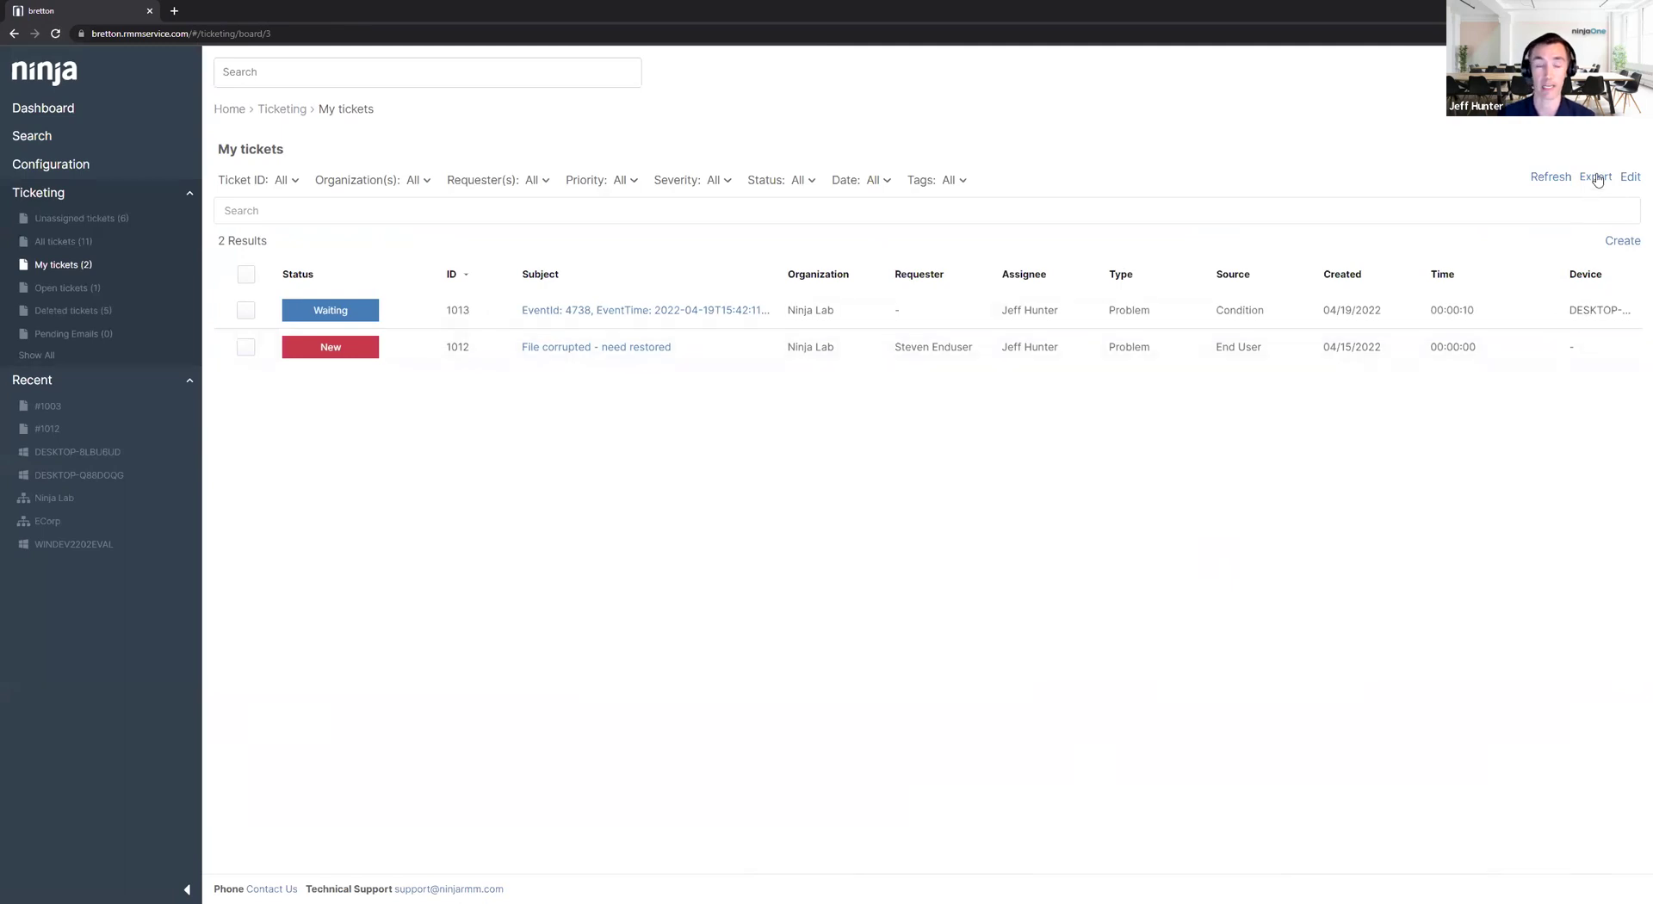
On the All tickets board, filter the date range to 03/01/2022–03/31/2022.
click(1598, 177)
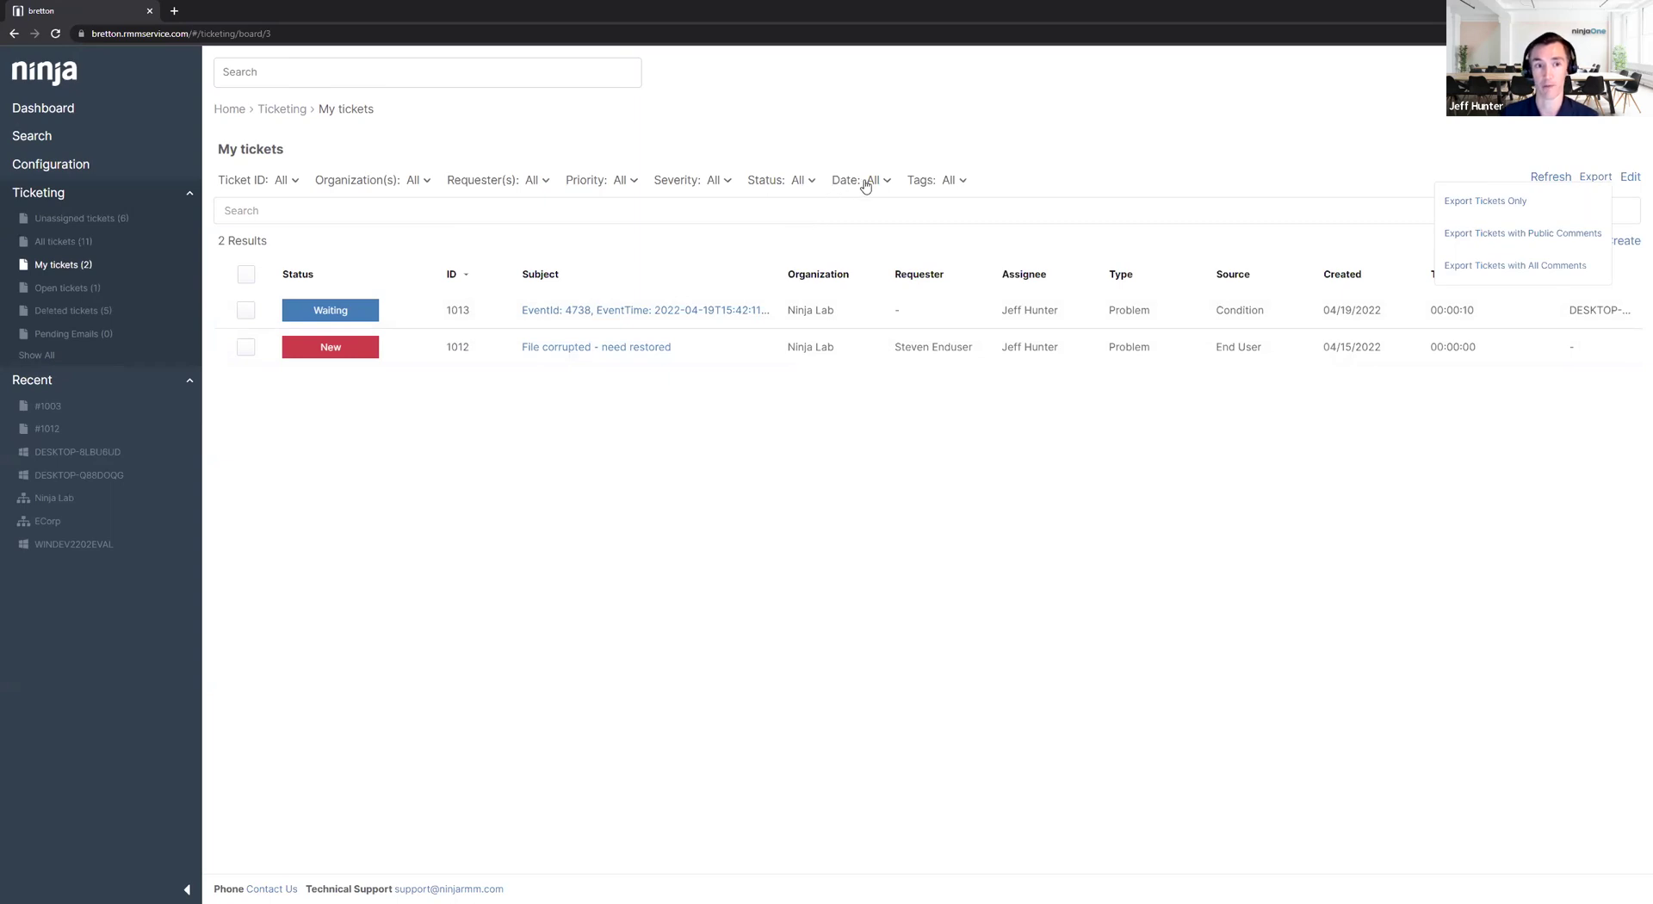
click(69, 243)
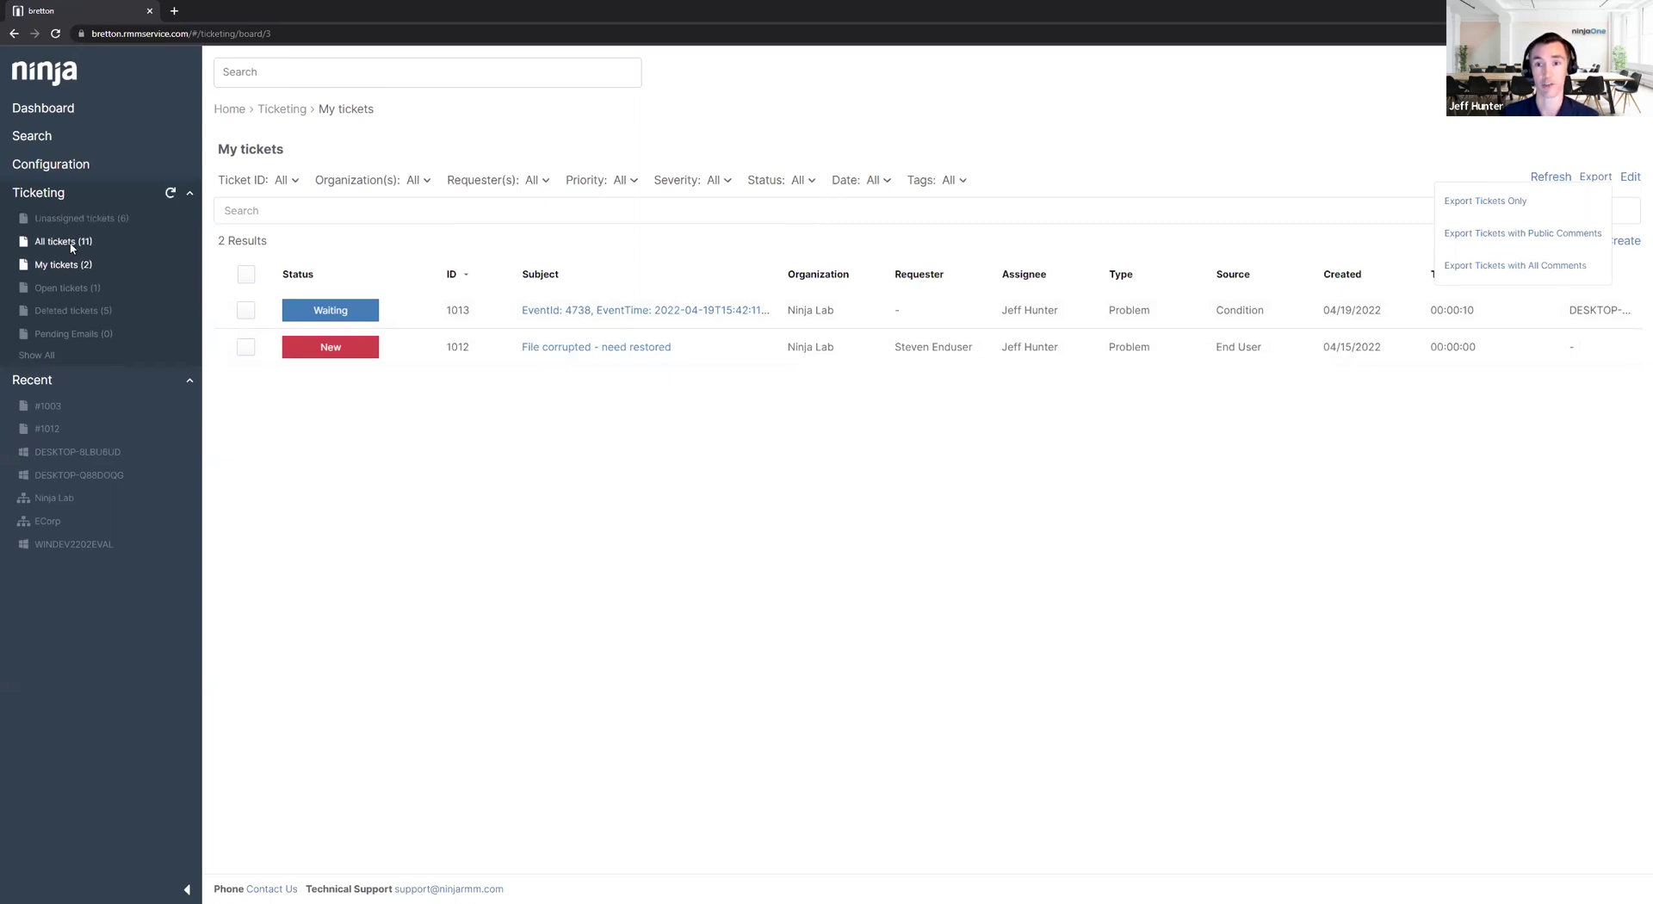
click(846, 182)
click(947, 274)
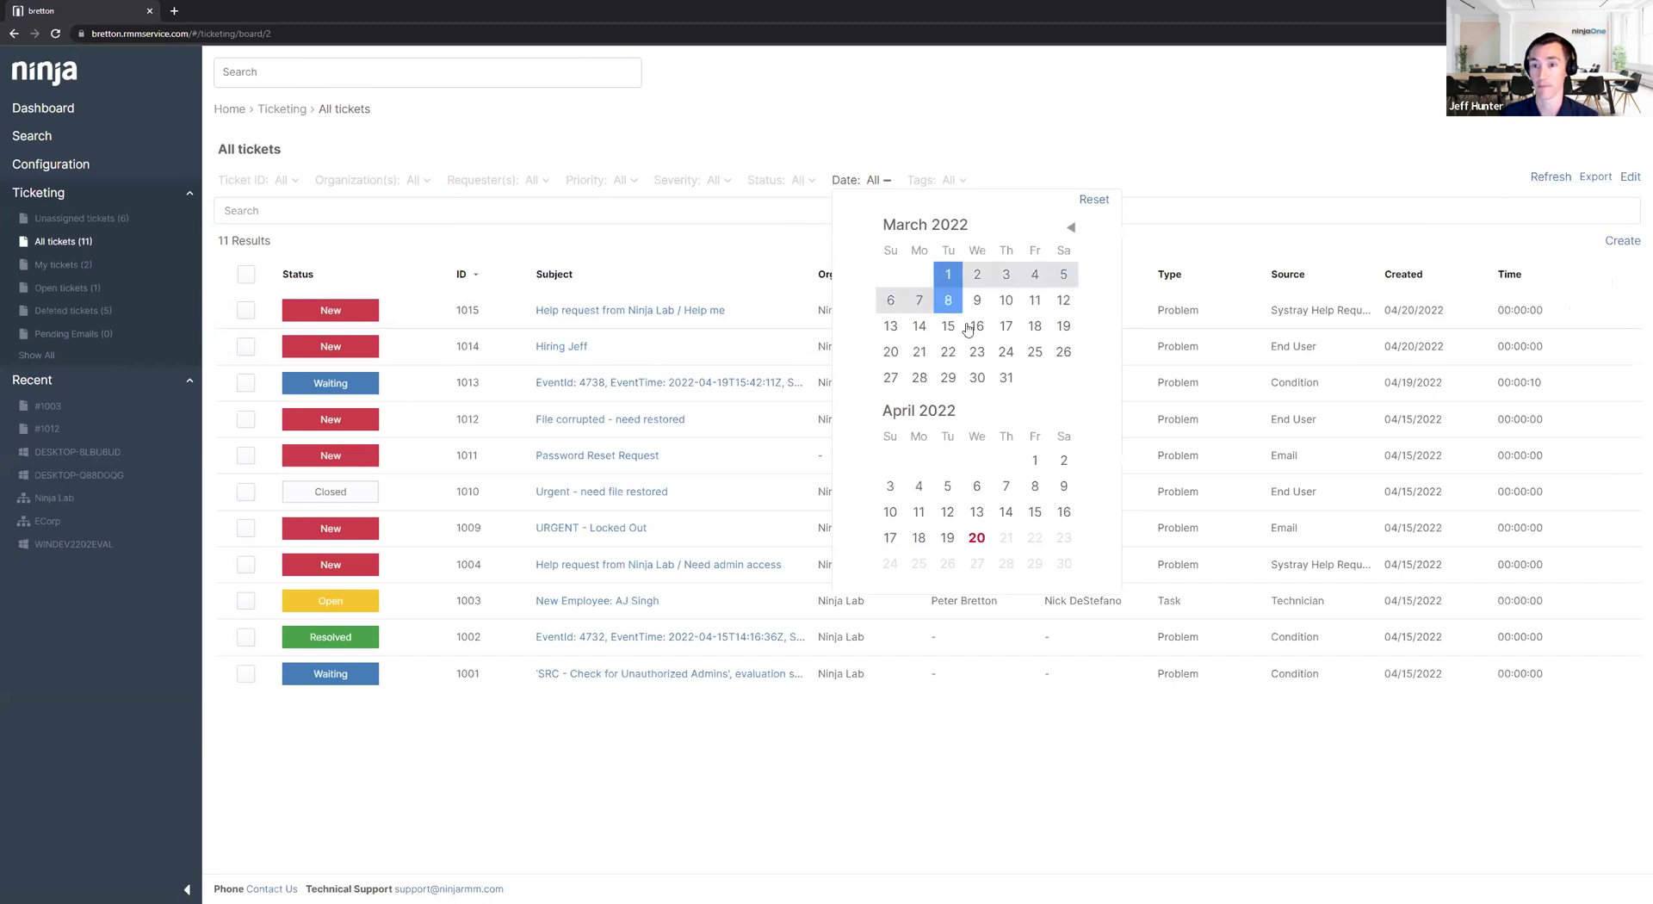
click(1006, 379)
click(1255, 168)
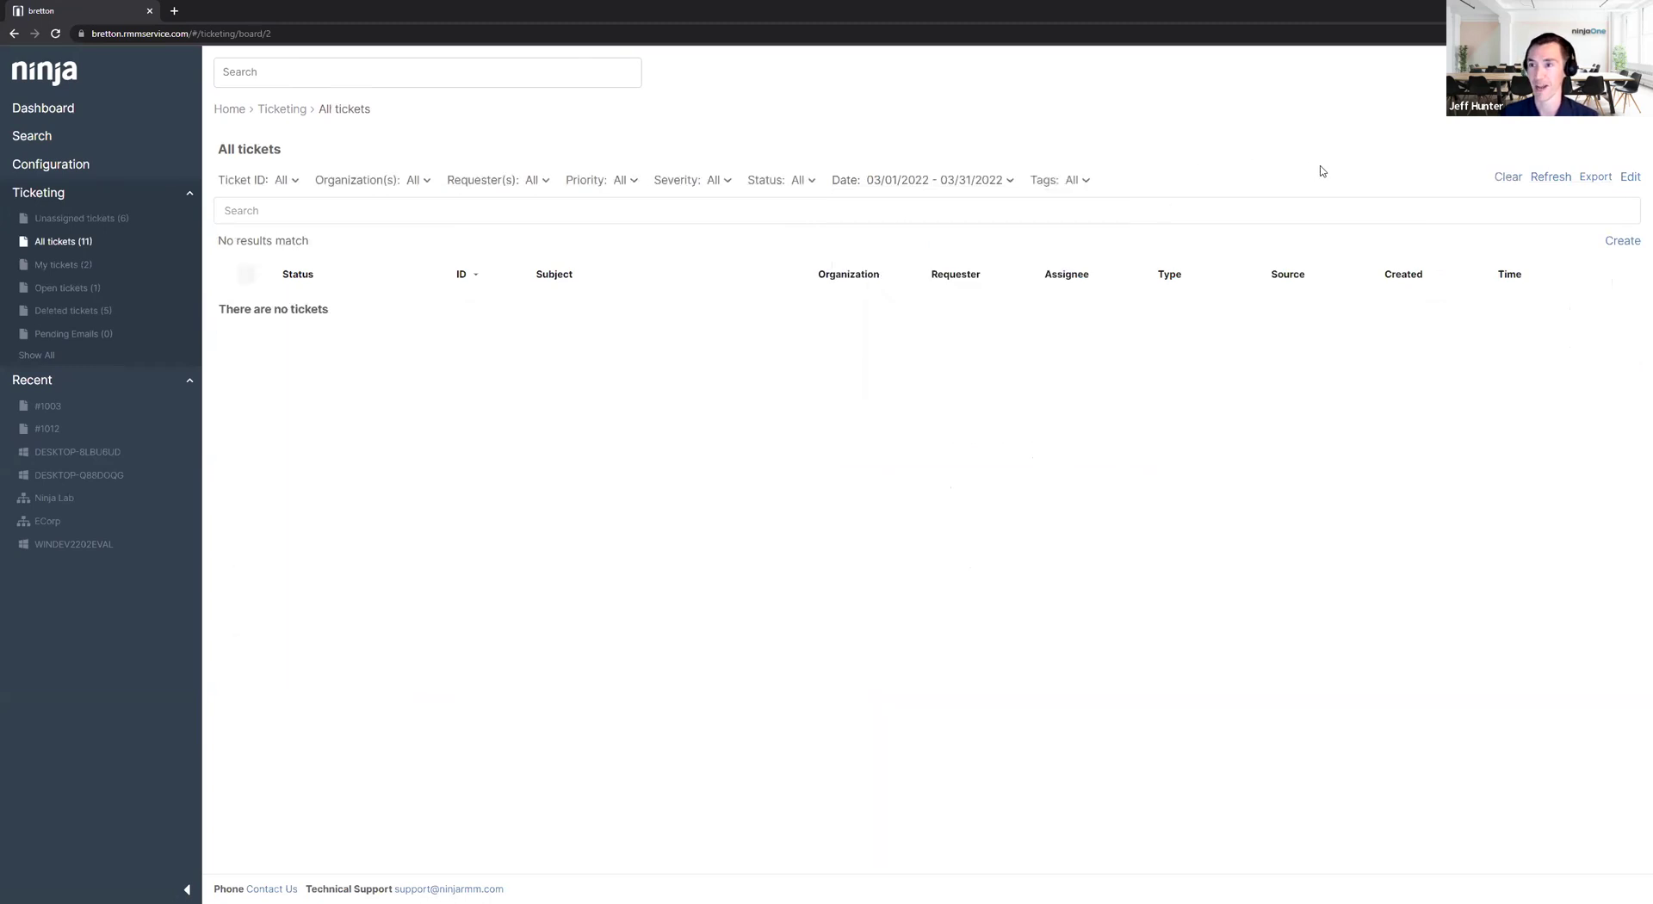
Open and close the board settings without changes, then clear the date filter.
click(1551, 178)
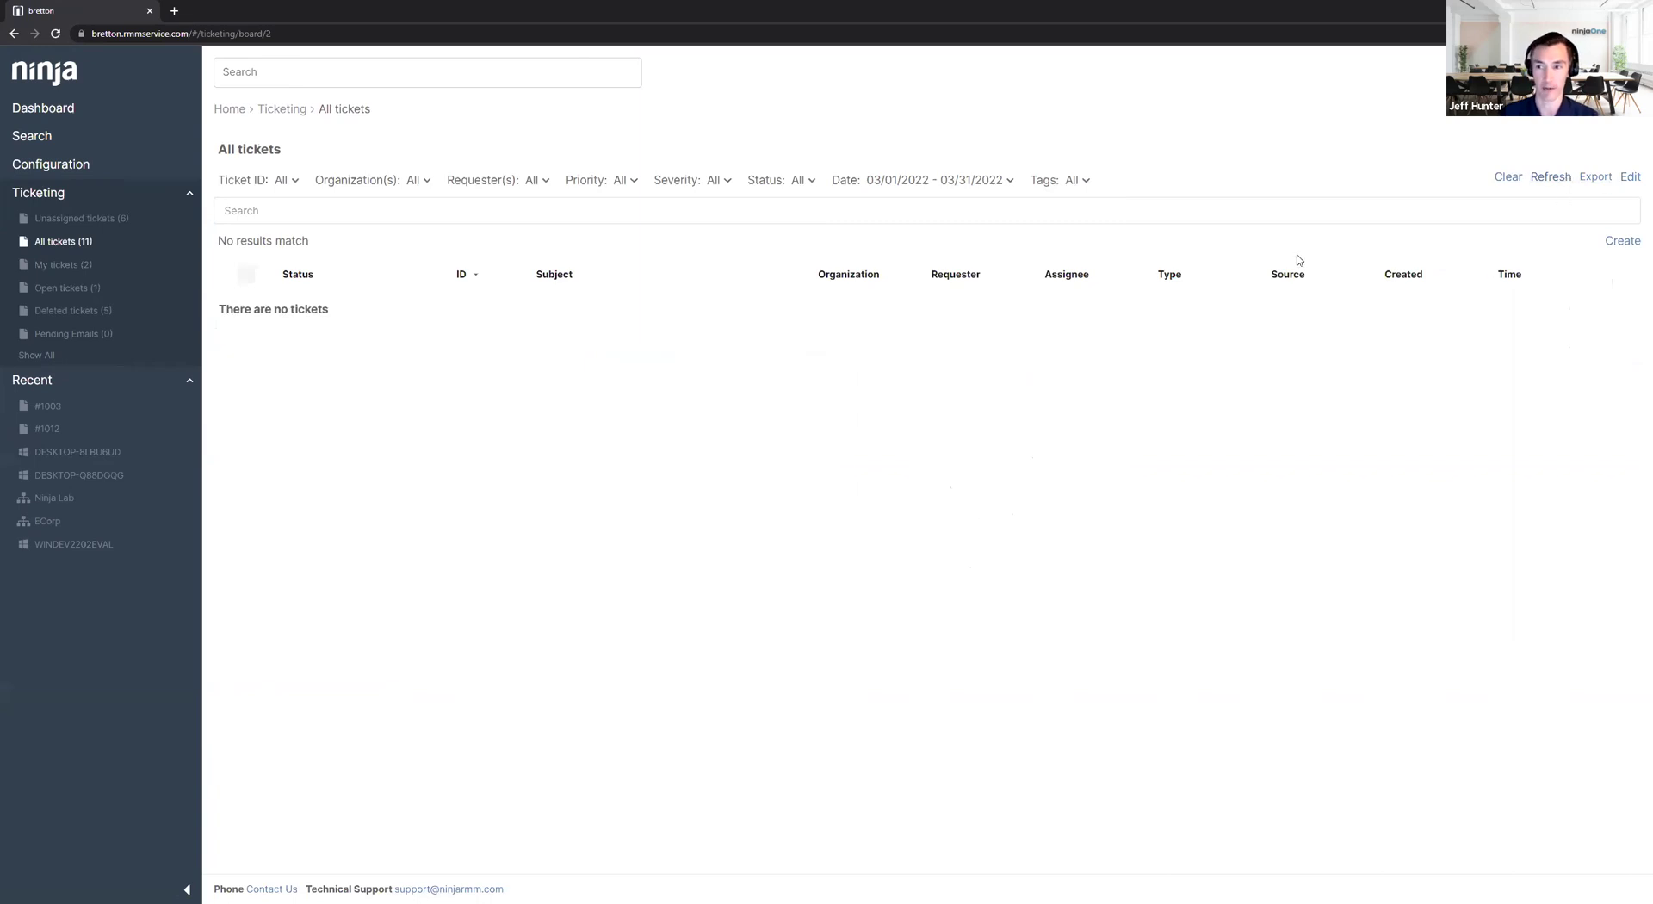
click(1632, 180)
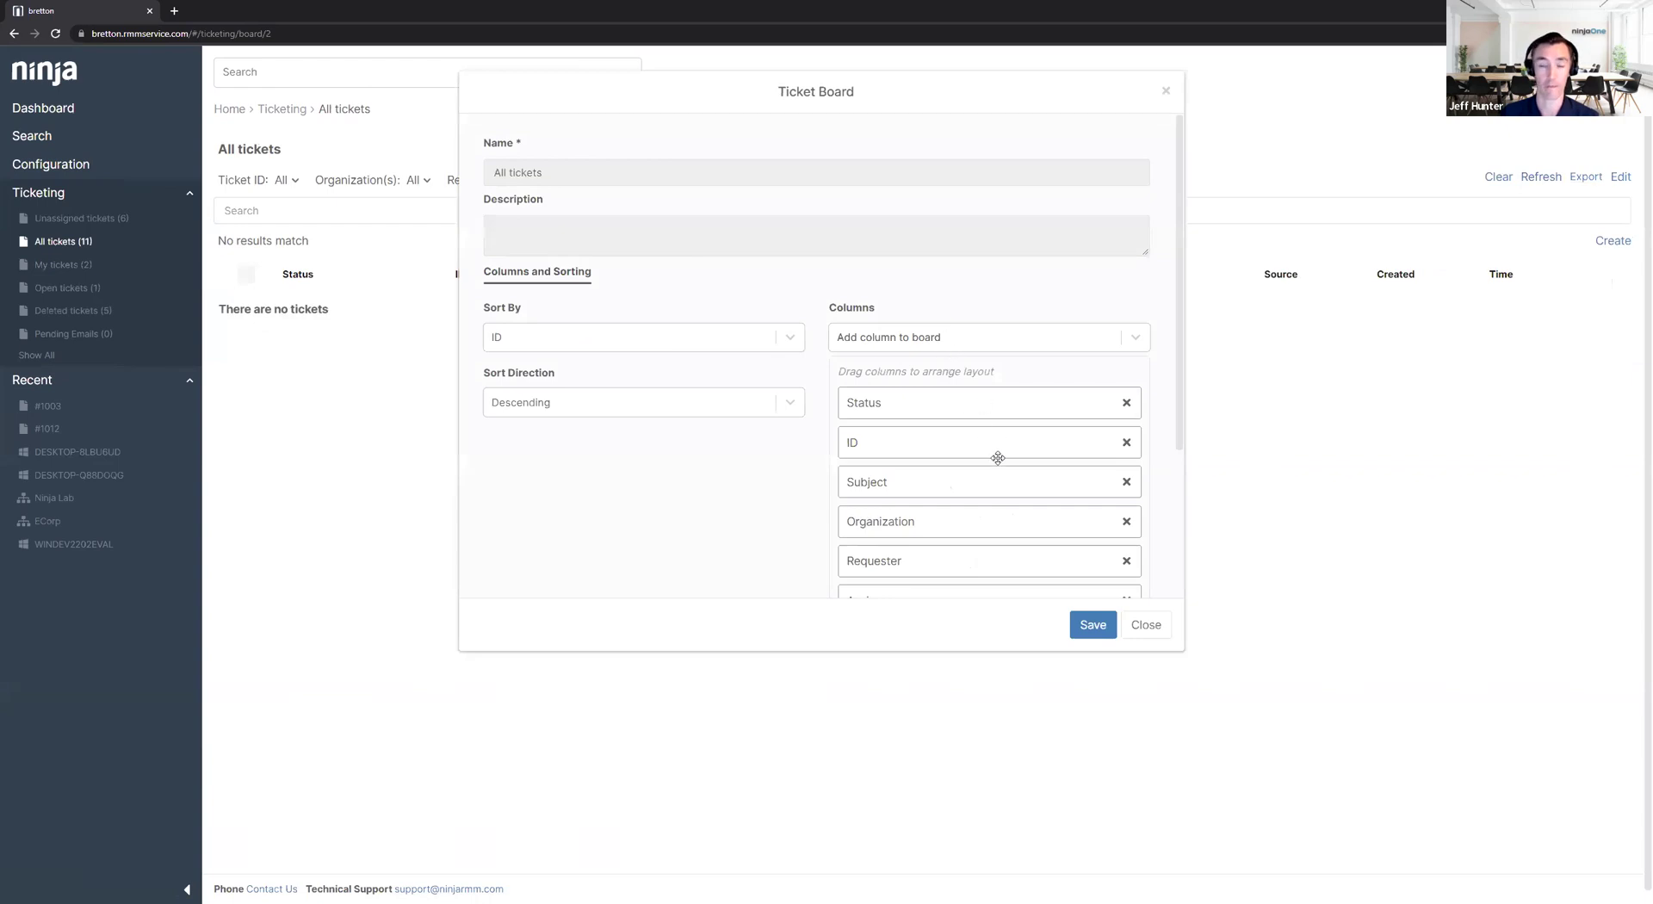
click(1133, 628)
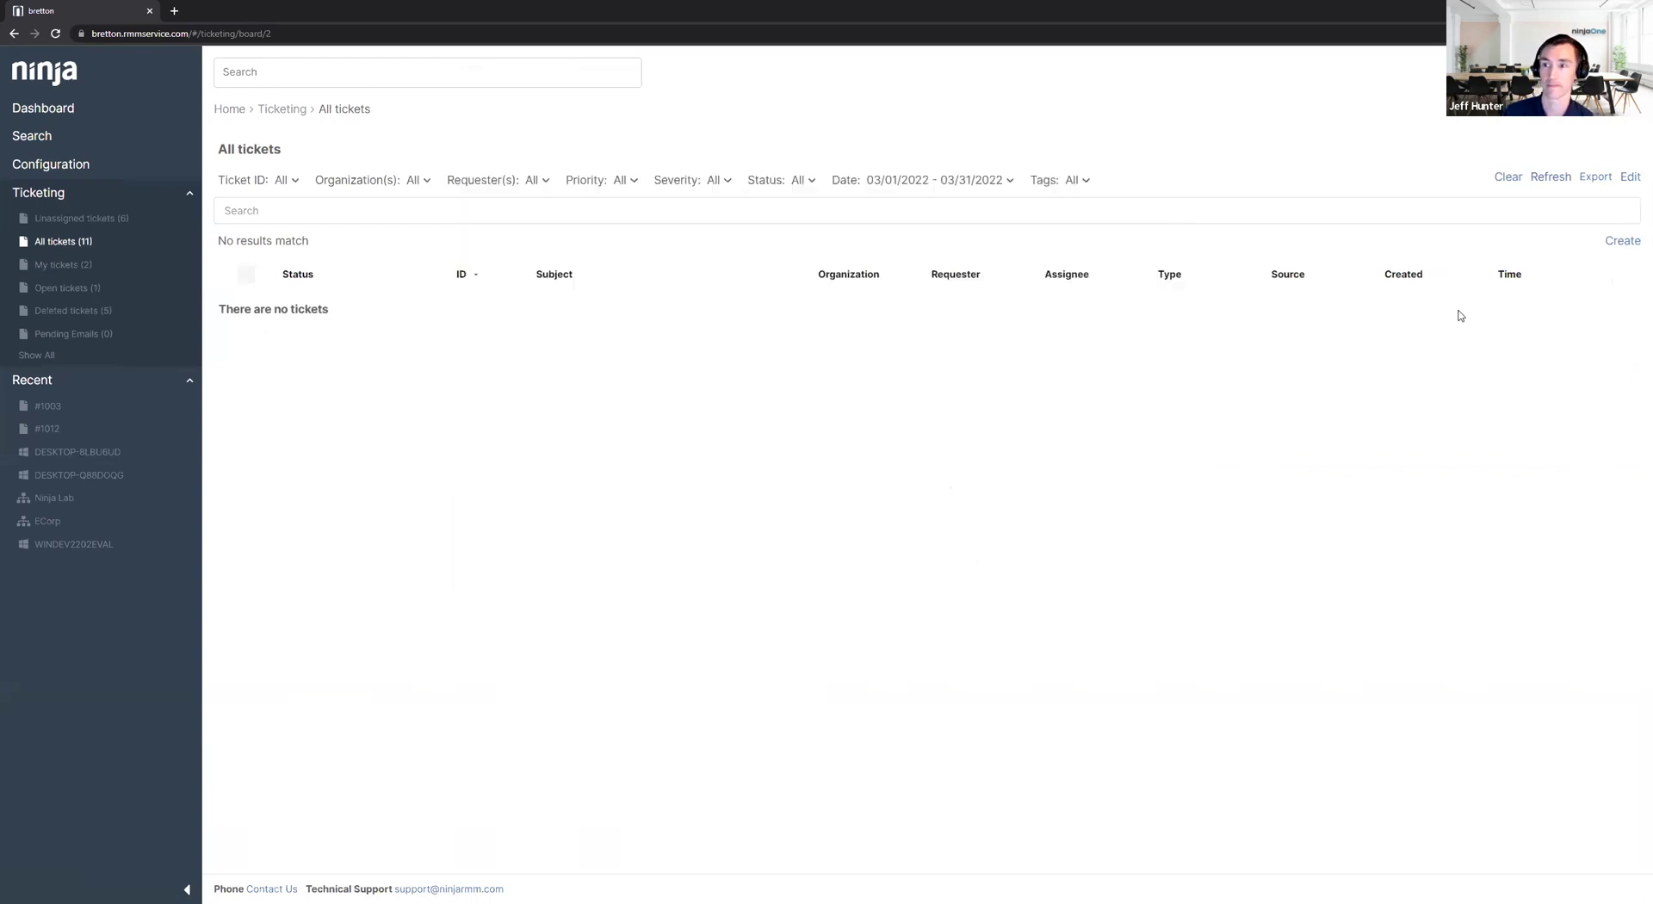
click(1510, 177)
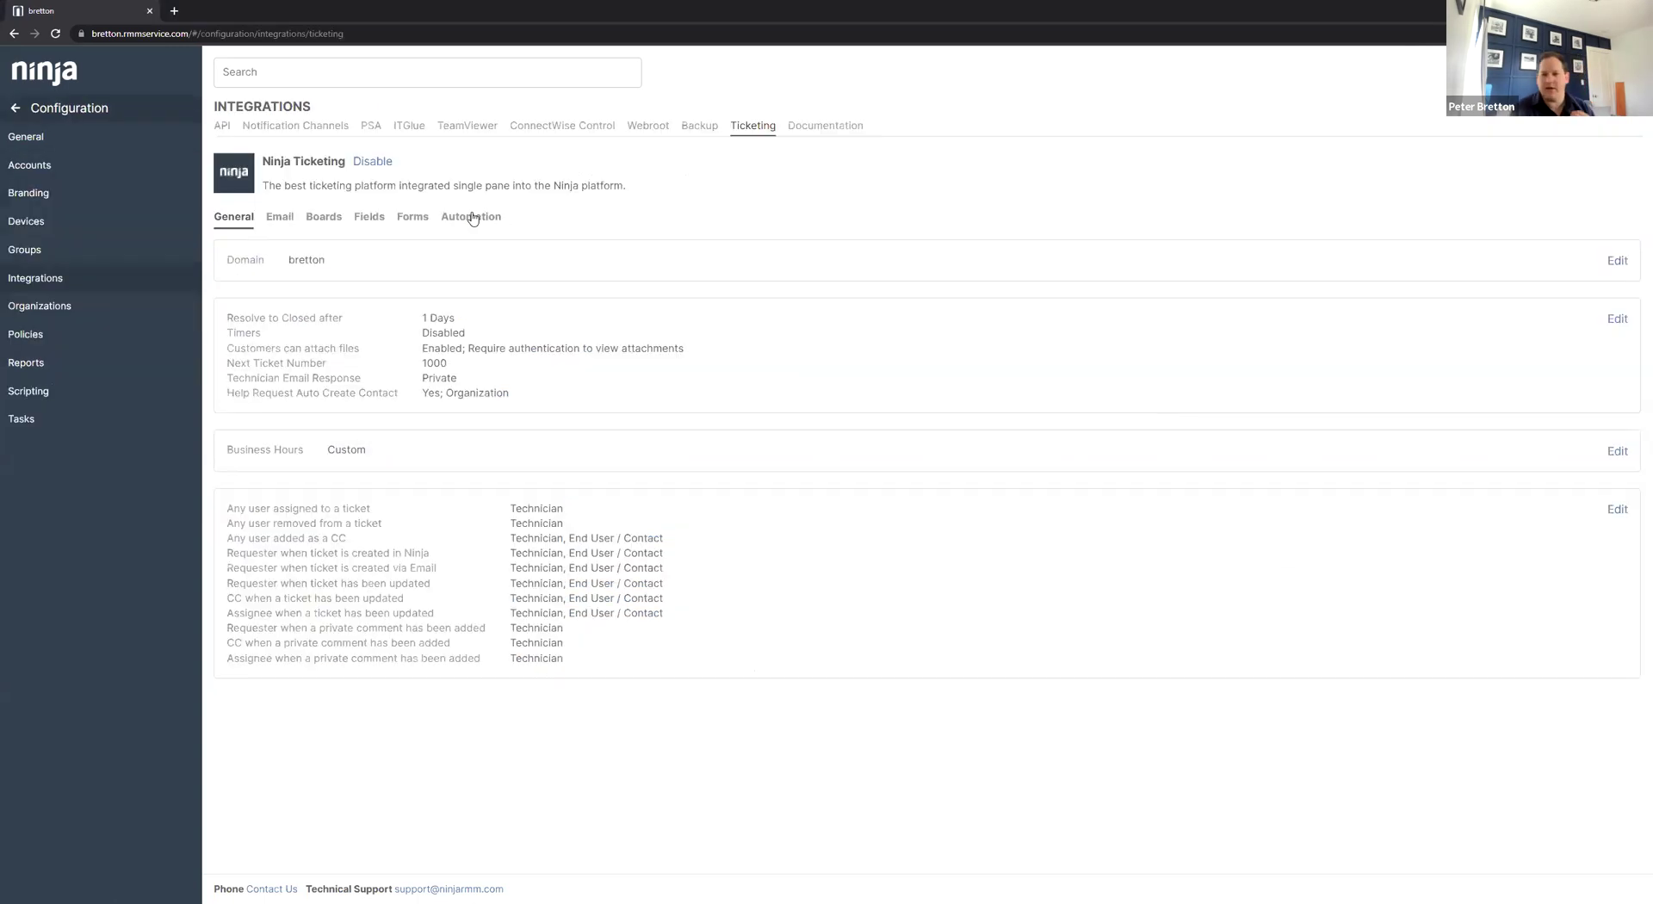
Start a Time Based automation with one condition, then close it and discard the draft.
click(470, 217)
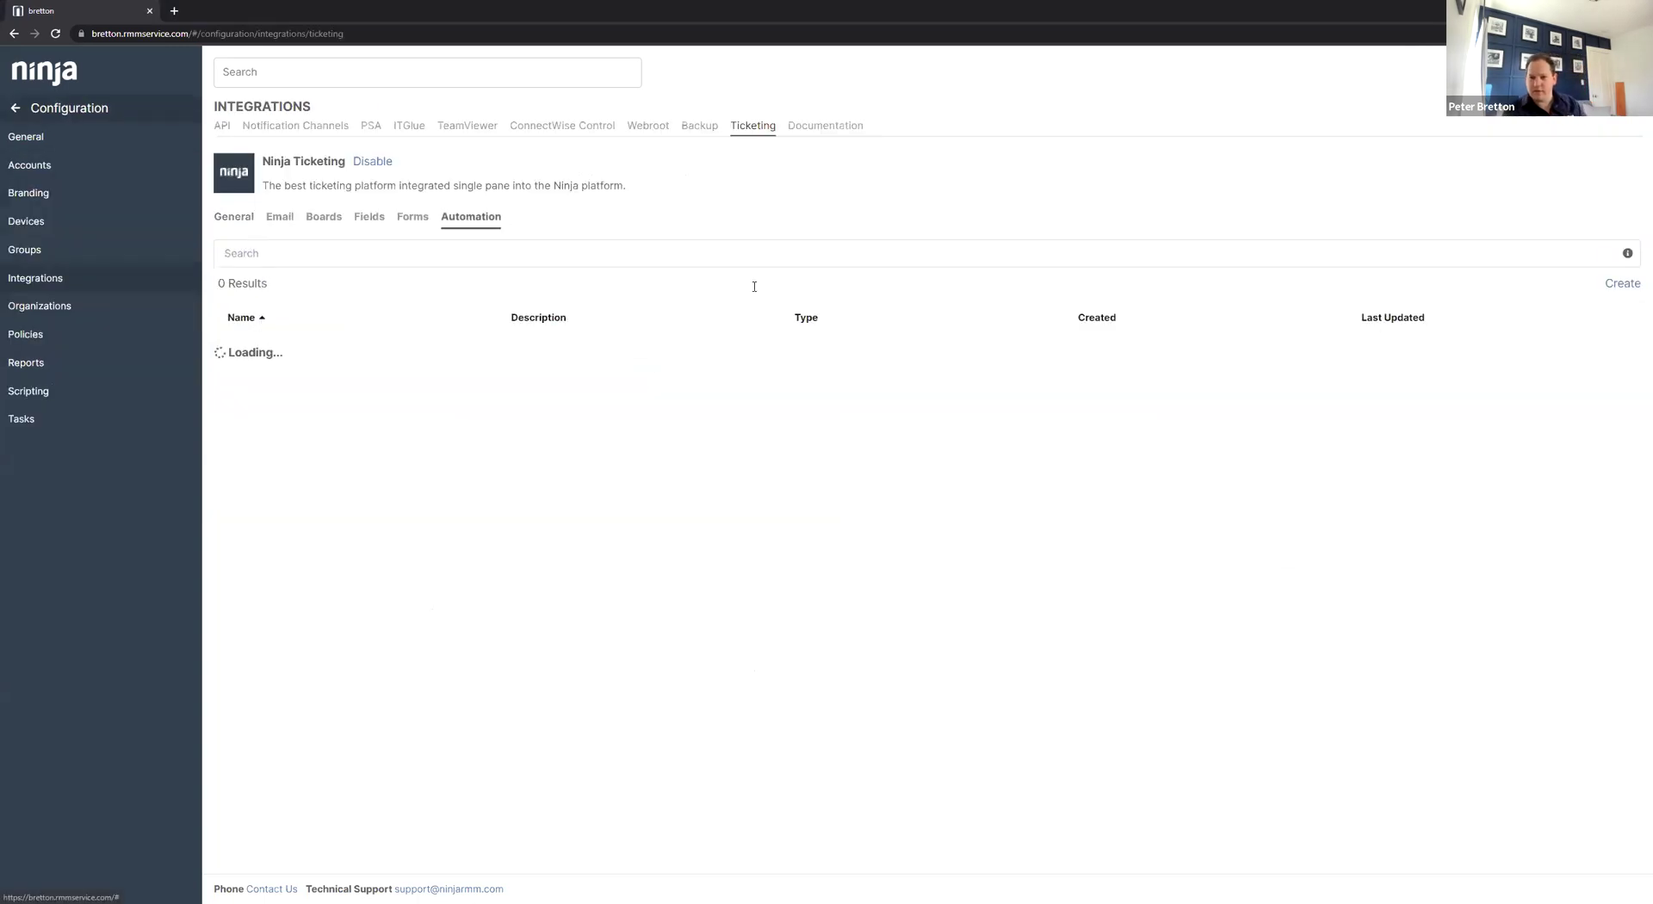
click(1621, 284)
click(735, 167)
click(654, 225)
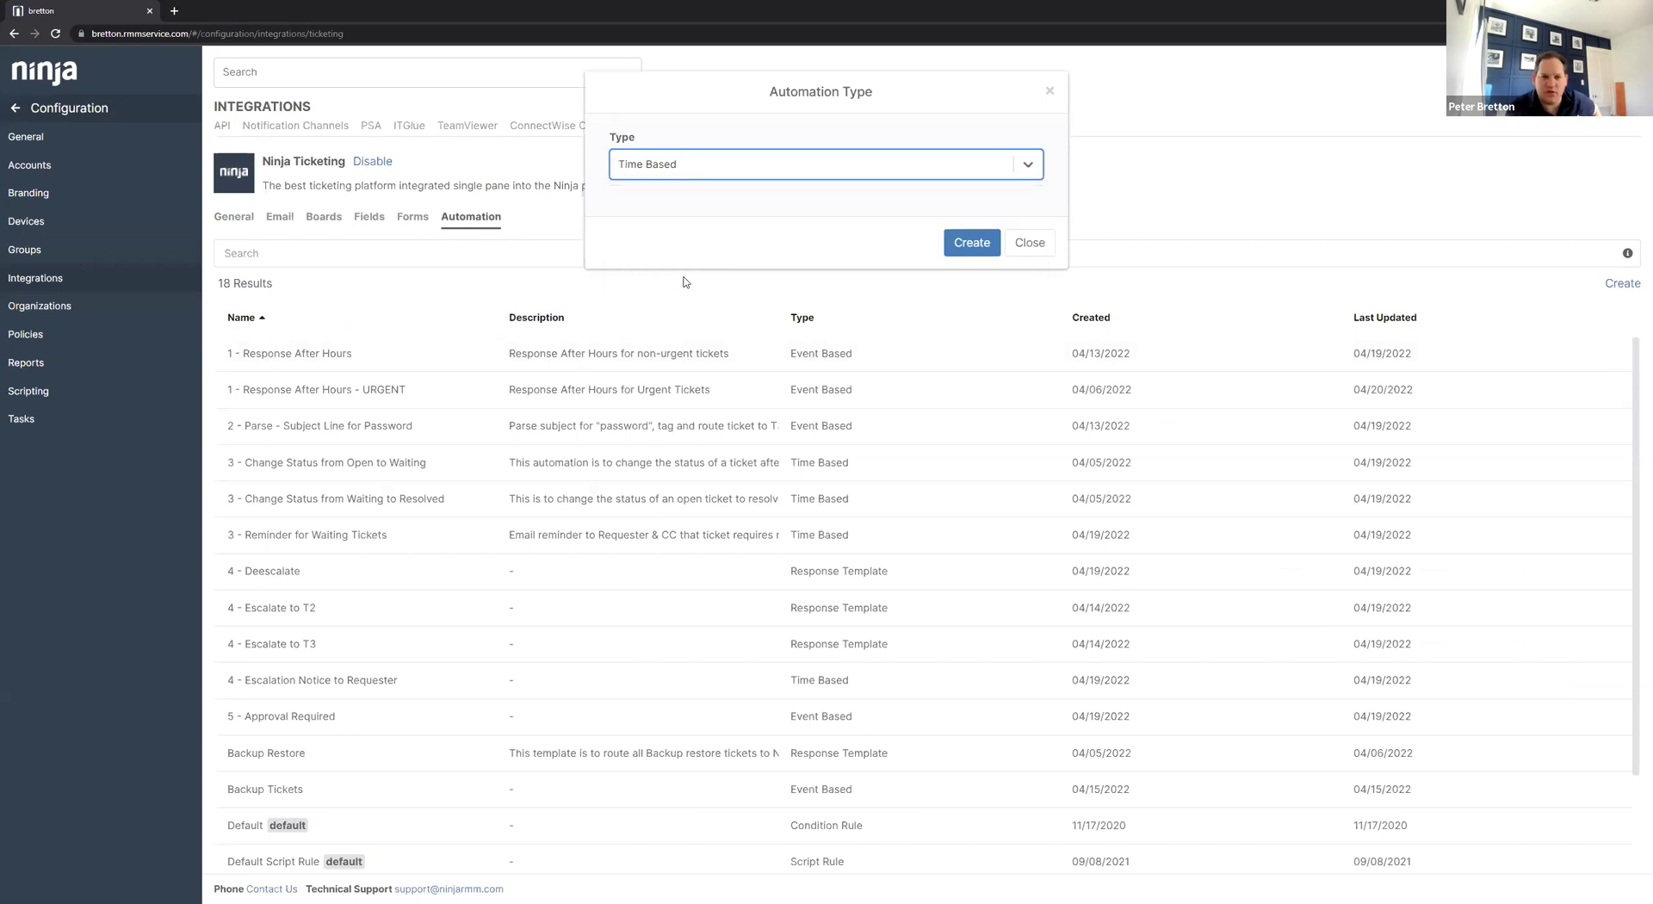
click(970, 242)
click(494, 332)
click(534, 342)
scroll(572, 435, down, 2)
scroll(574, 440, up, 3)
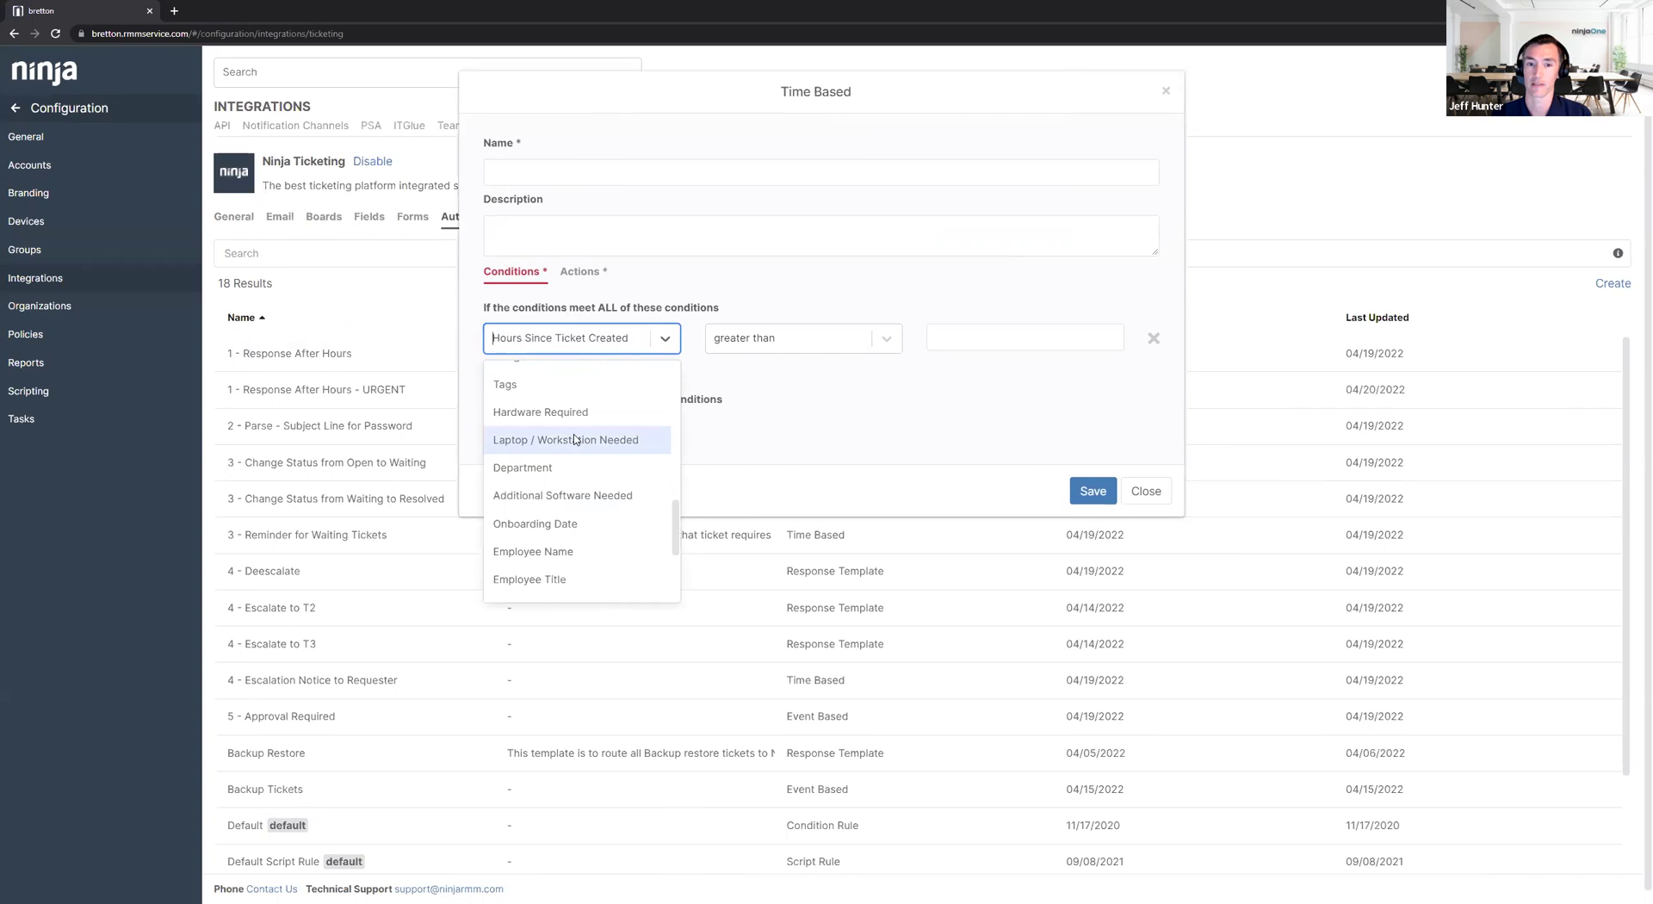
click(1146, 491)
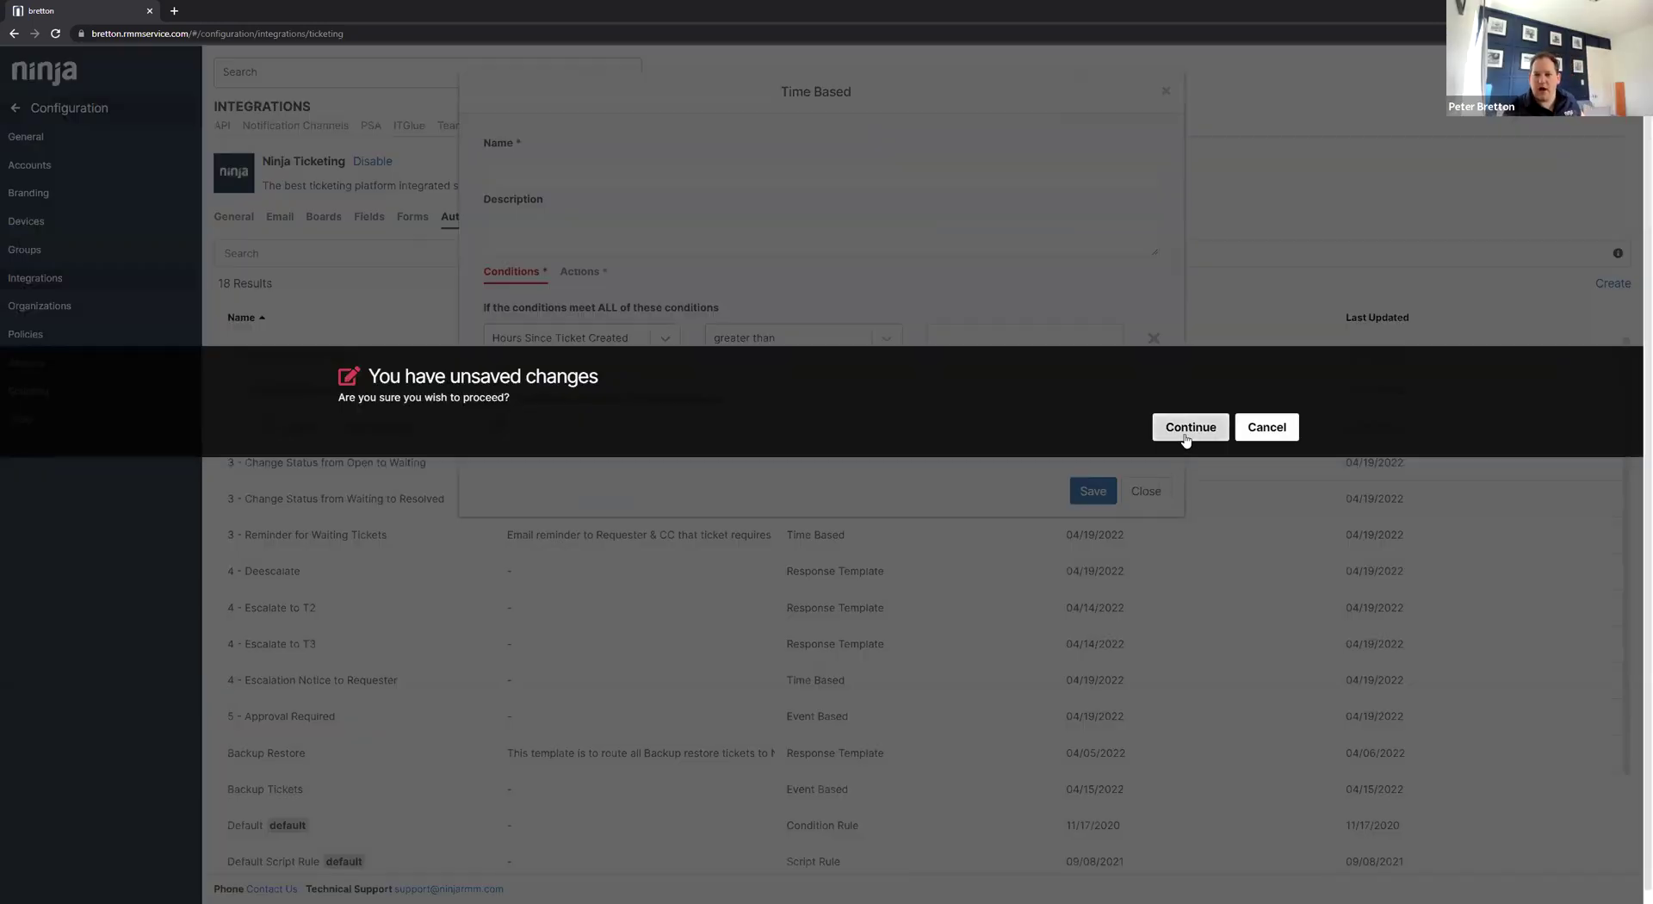
click(1188, 426)
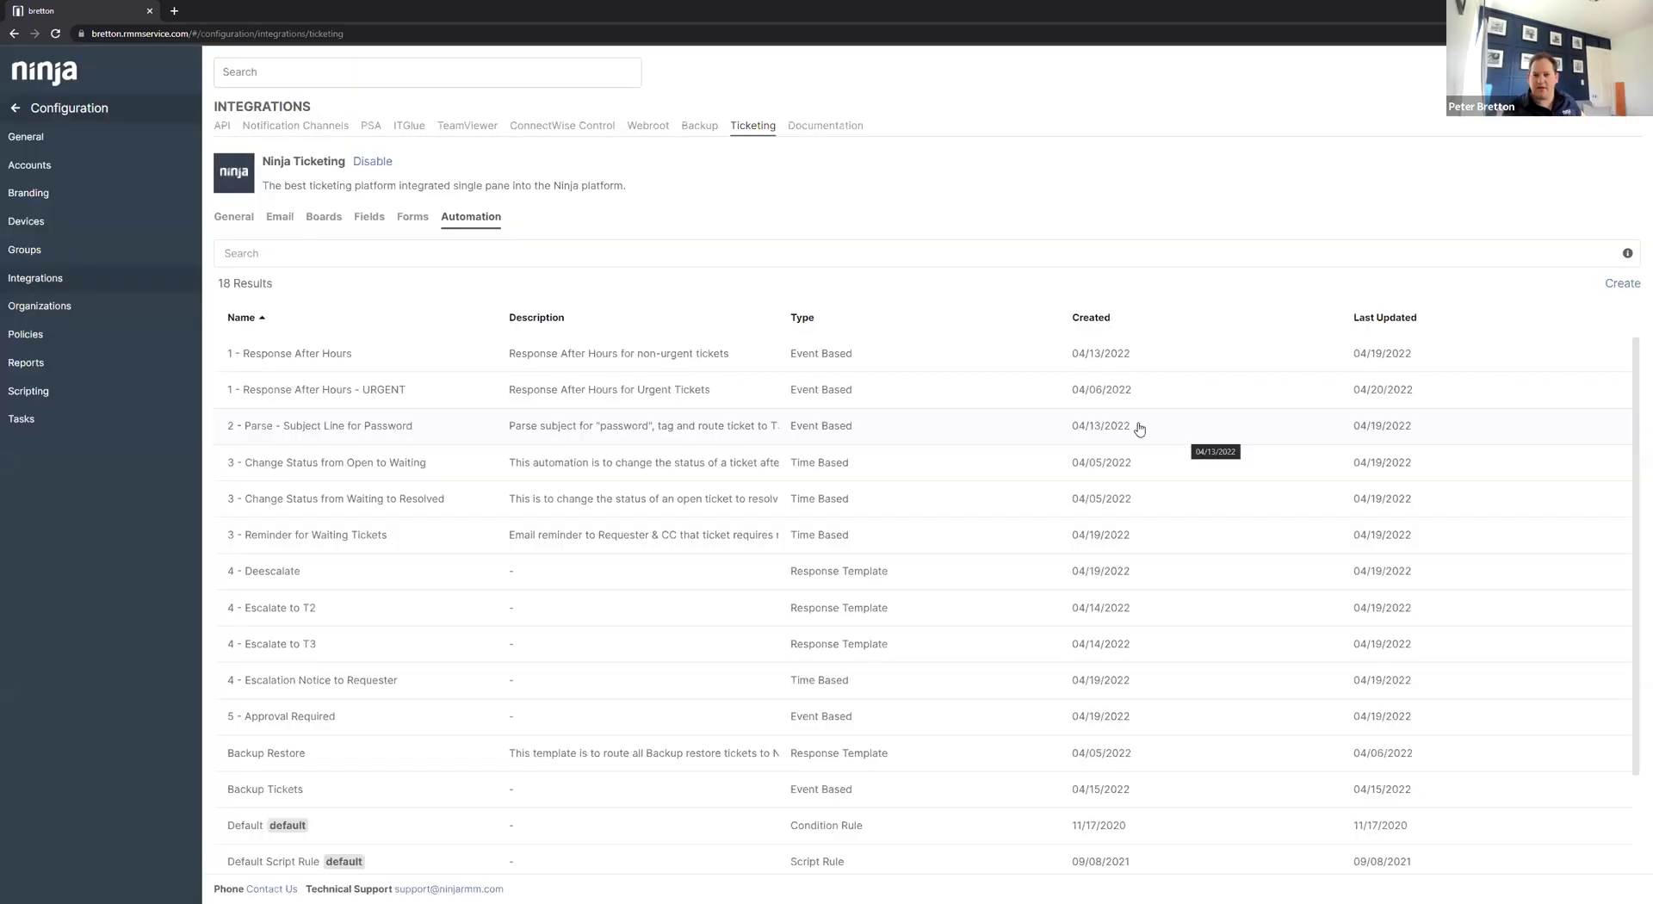